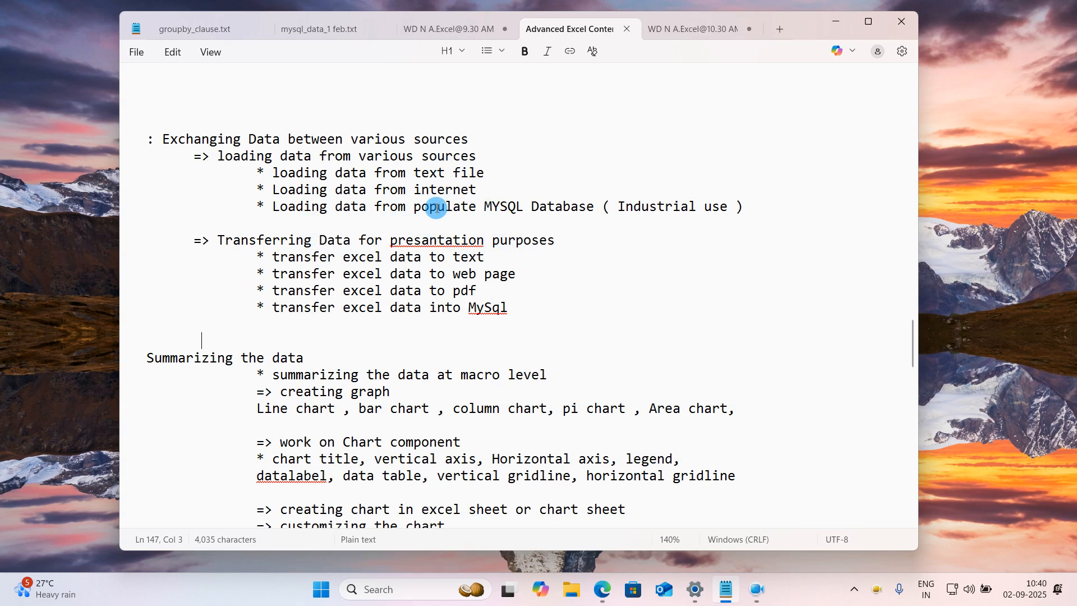
Step: Open the 3aug text file from the excel import export folder and review its employee data
drag(409, 173, 493, 175)
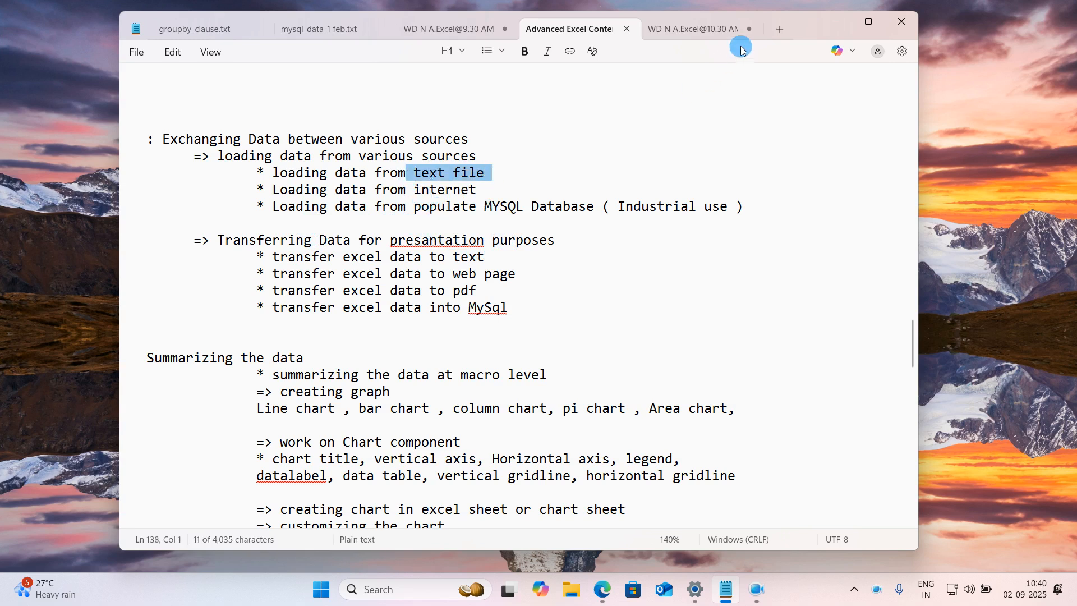
click(835, 20)
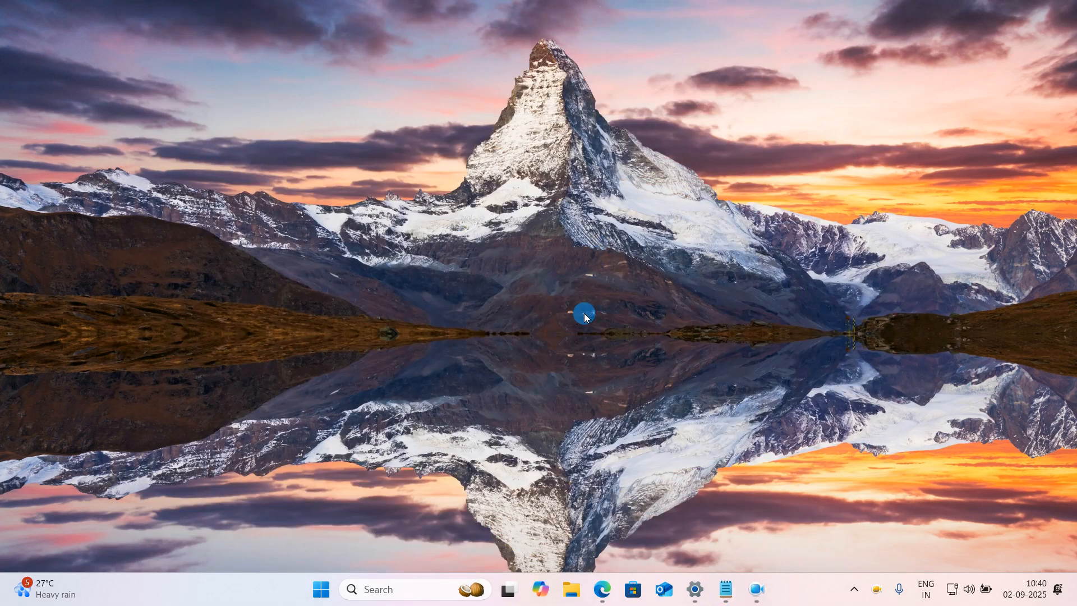
key(super+e)
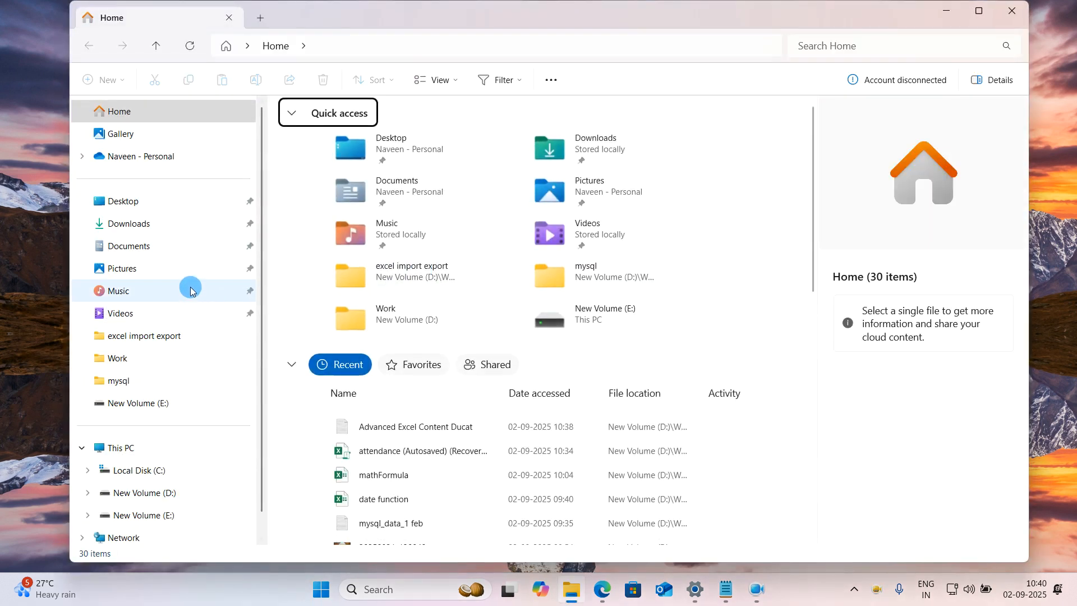
click(167, 338)
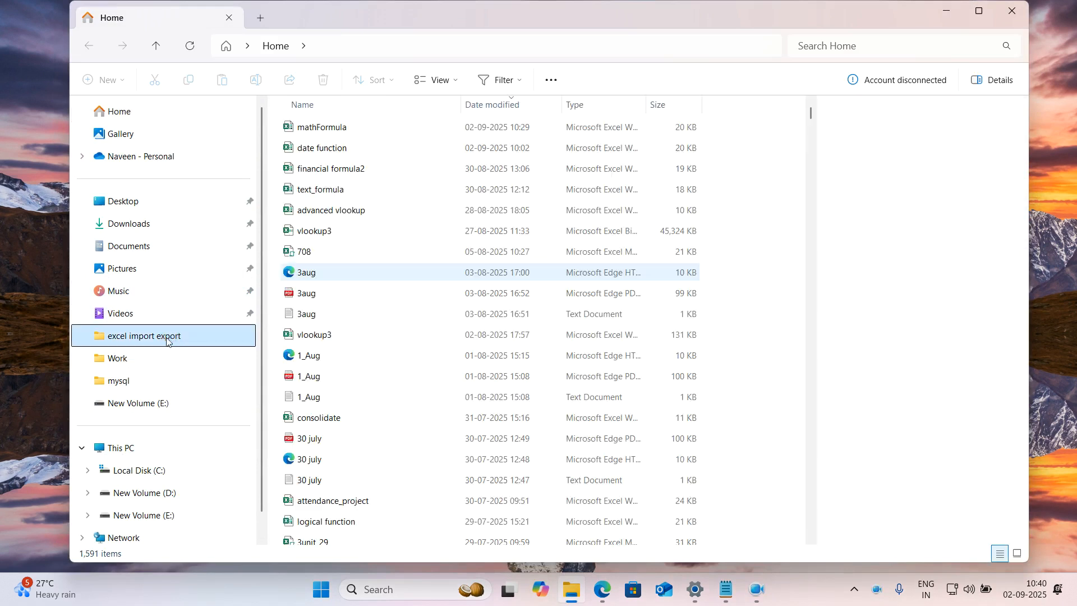
double_click(323, 318)
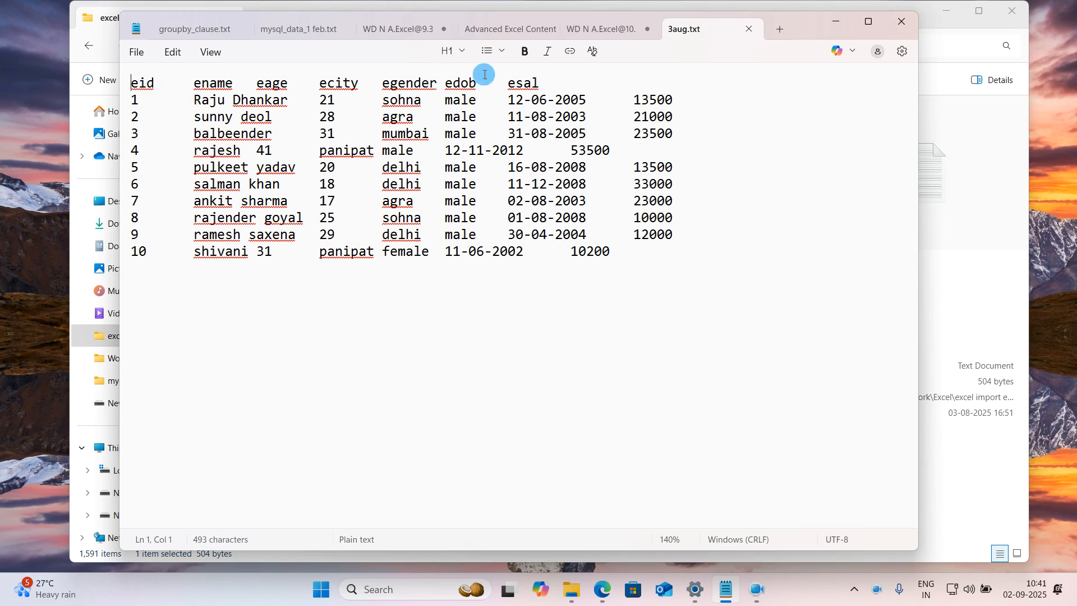
click(841, 26)
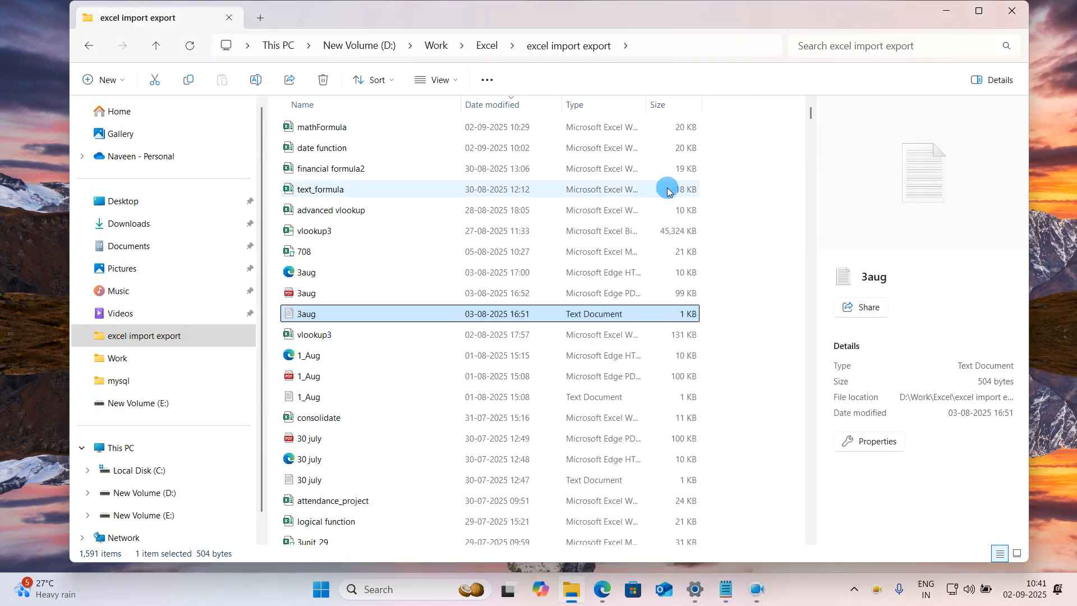
Step: Switch to Excel and create a blank workbook
key(super)
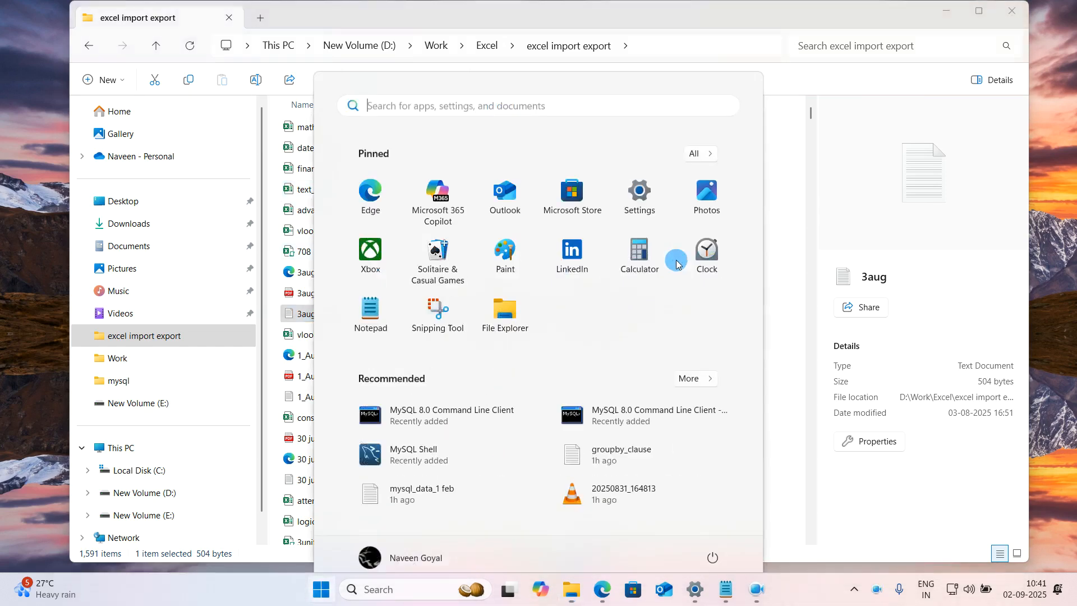
text(excel)
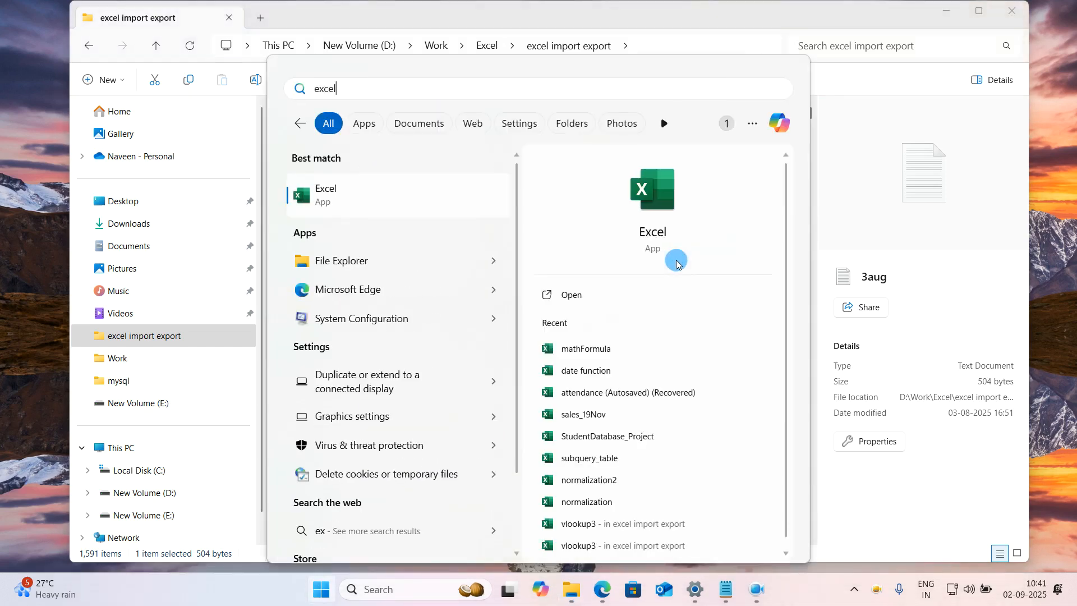
click(676, 264)
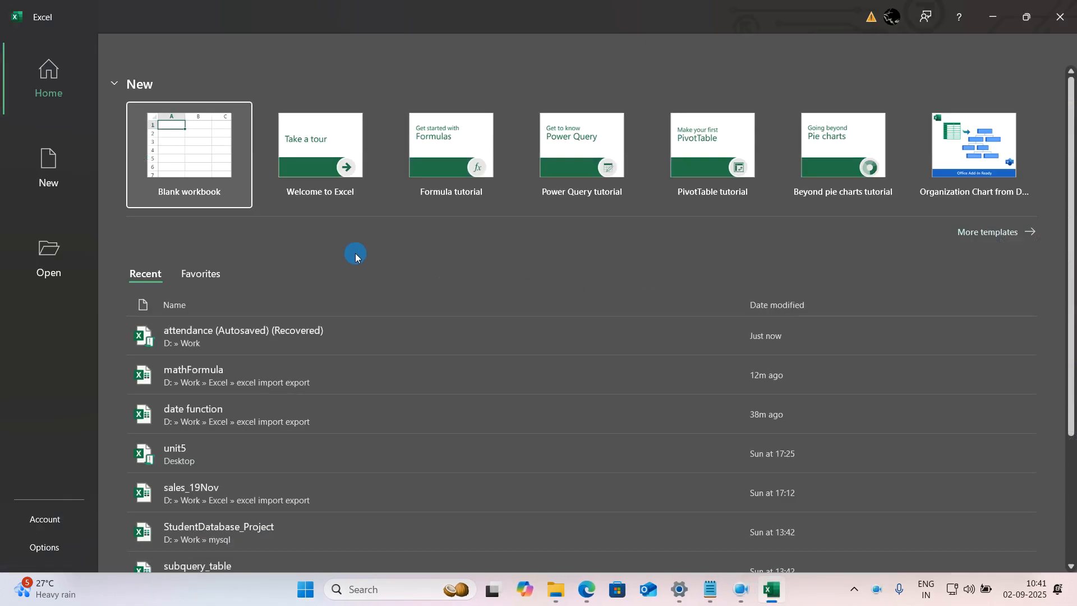
click(210, 176)
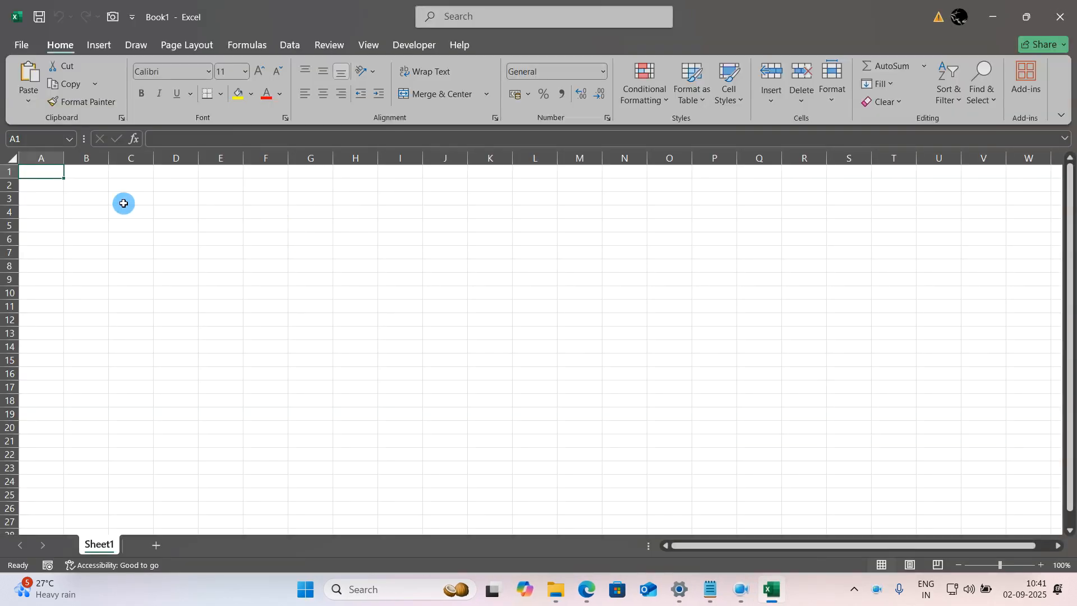
Step: Start a Text/CSV import of the 3aug text file from the excel import export folder
click(290, 45)
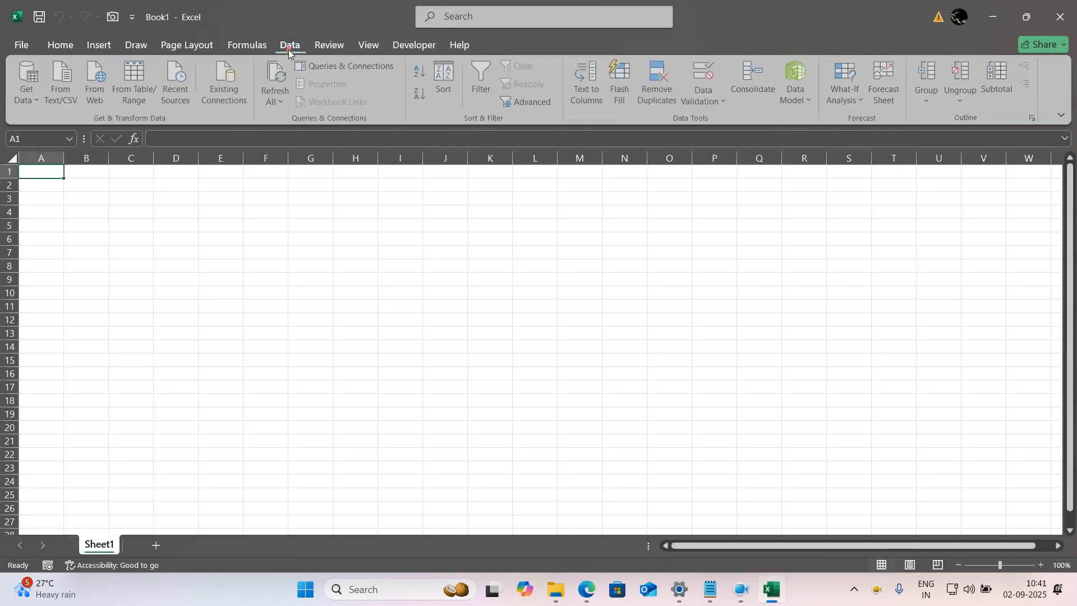
click(58, 89)
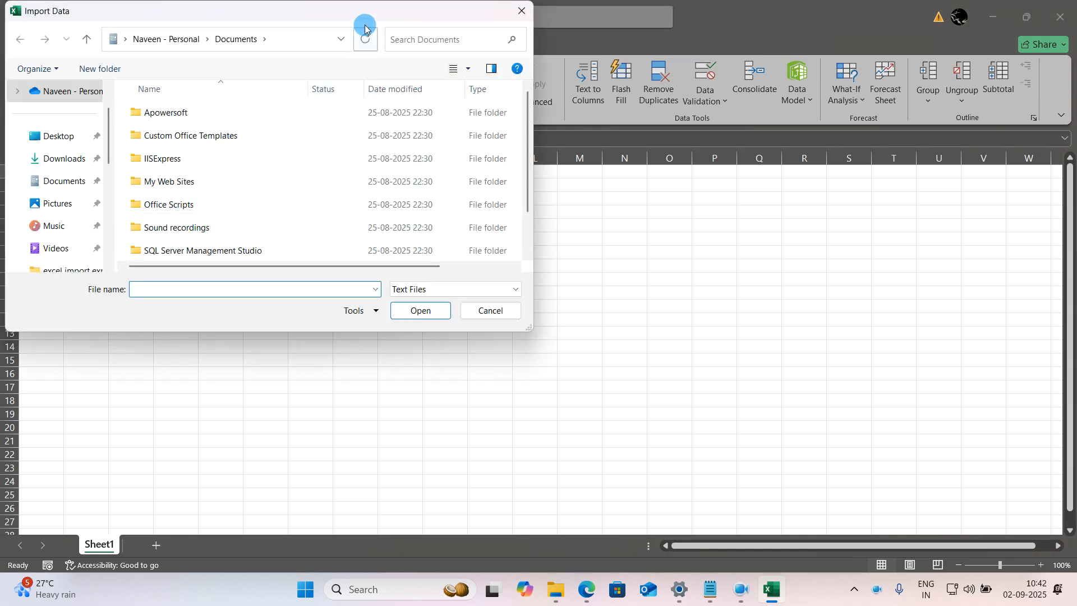
drag(372, 8, 642, 98)
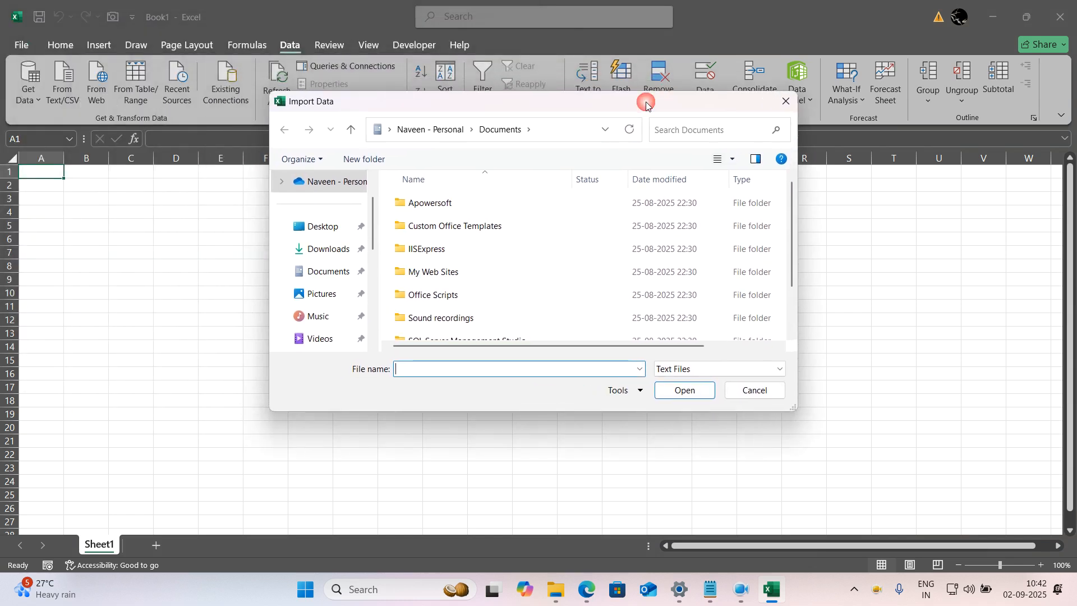
double_click(640, 96)
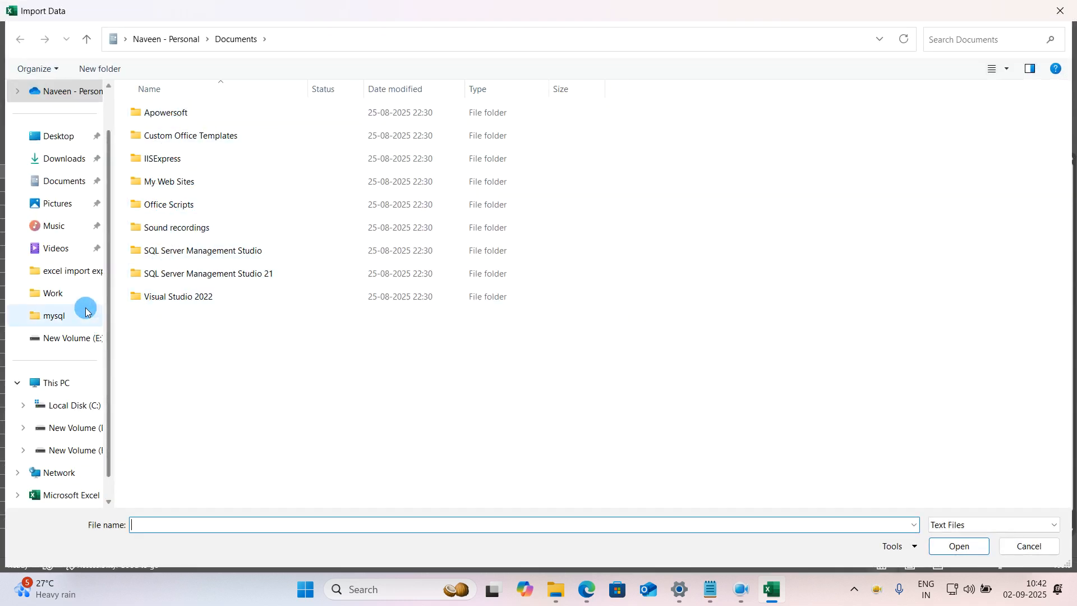
click(77, 281)
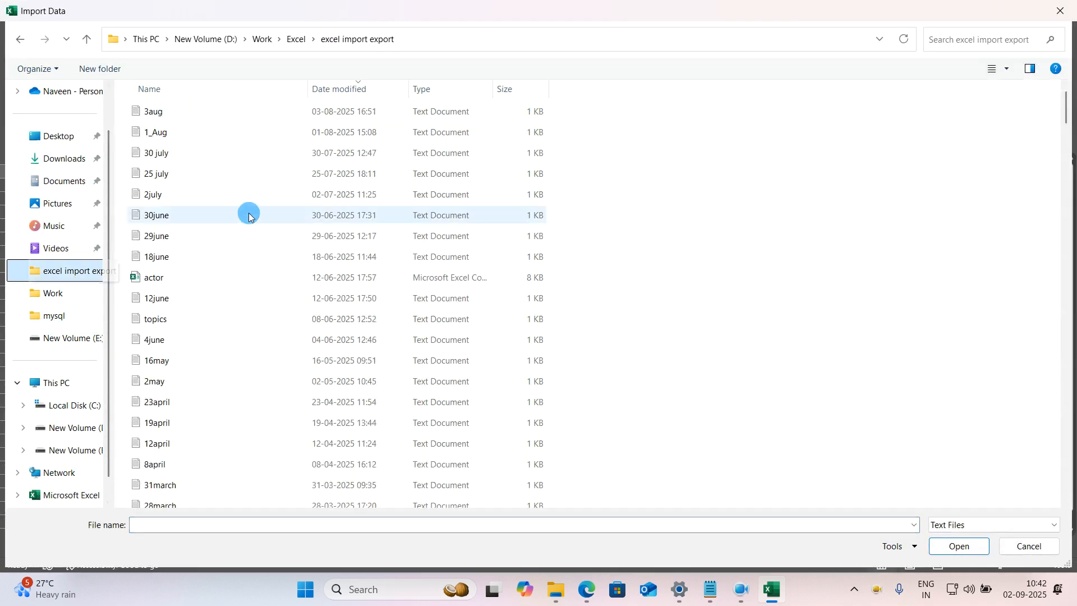
click(148, 116)
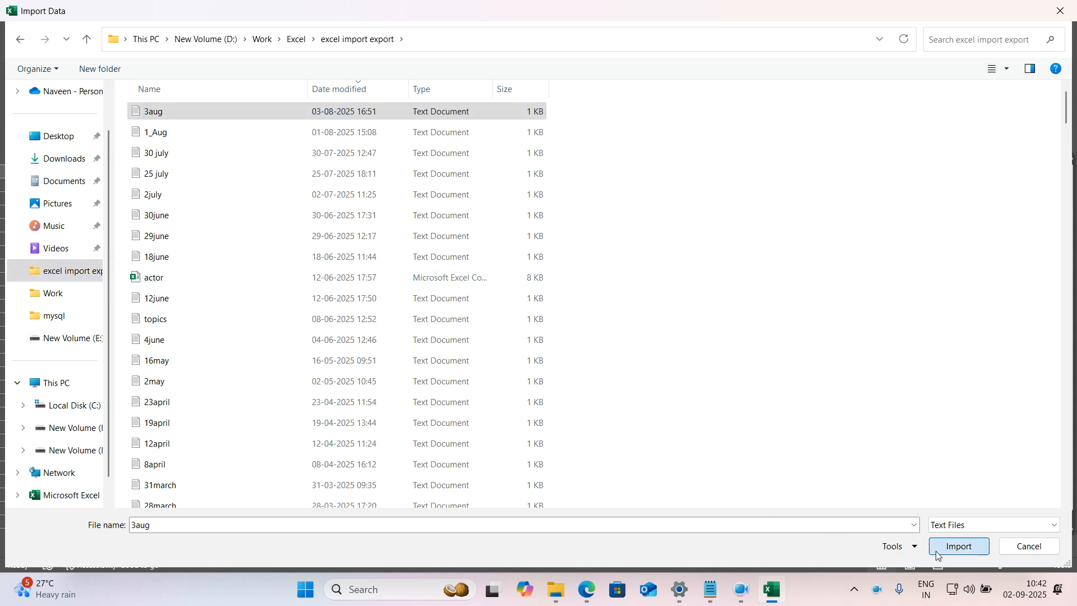
click(956, 546)
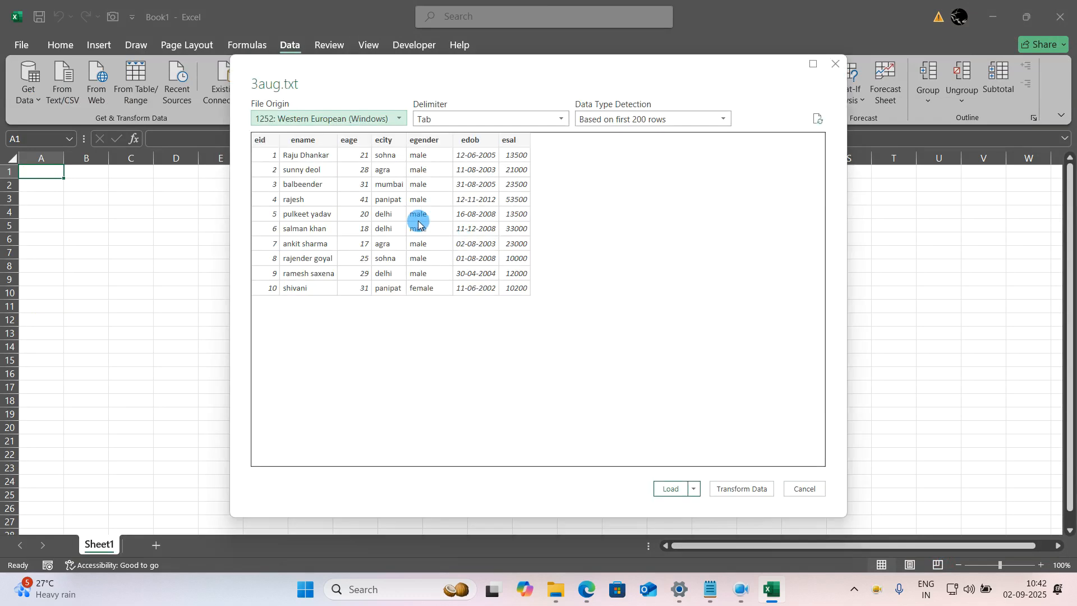
Step: Try the Comma delimiter in the import preview and restore the Tab delimiter
click(439, 121)
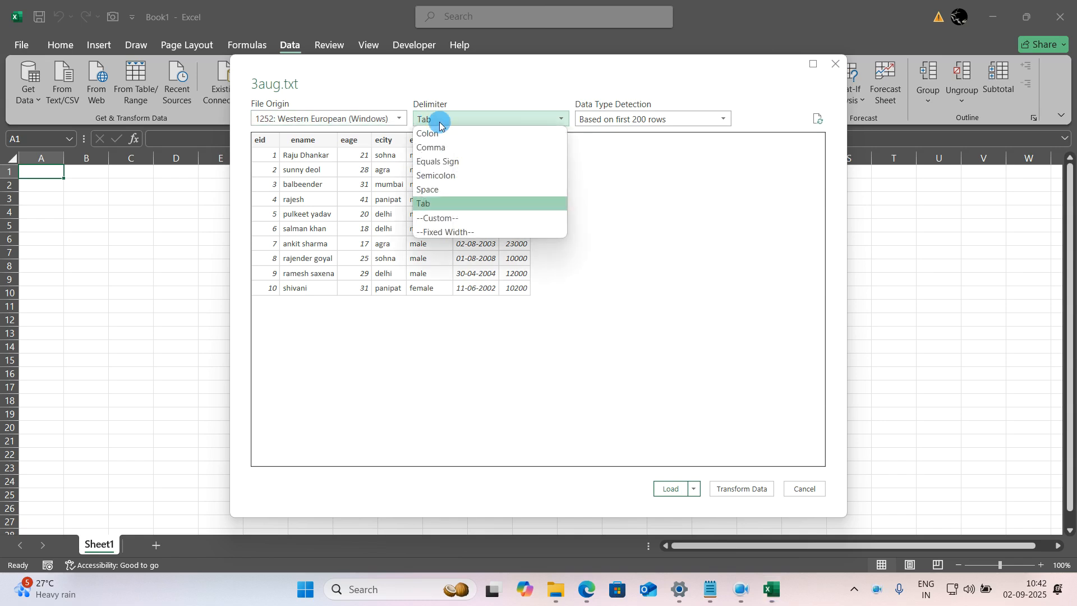
click(443, 147)
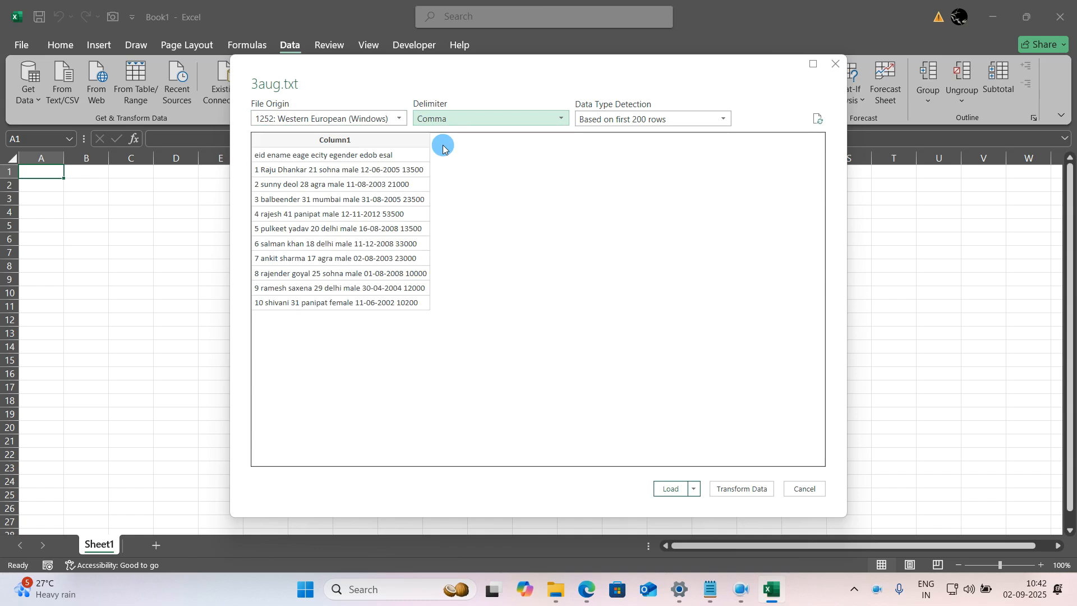
click(440, 119)
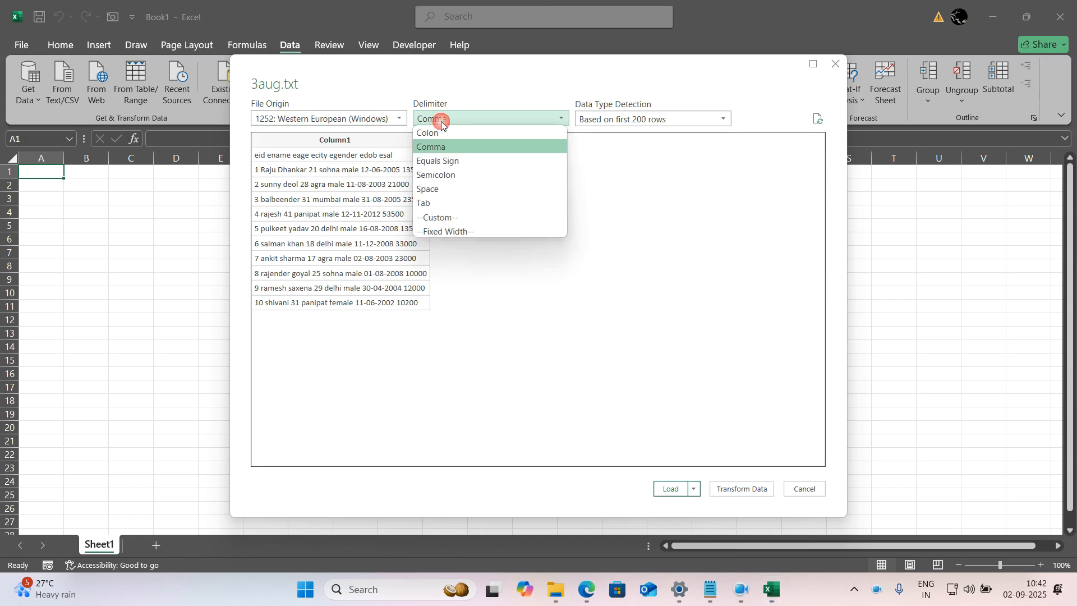
click(438, 202)
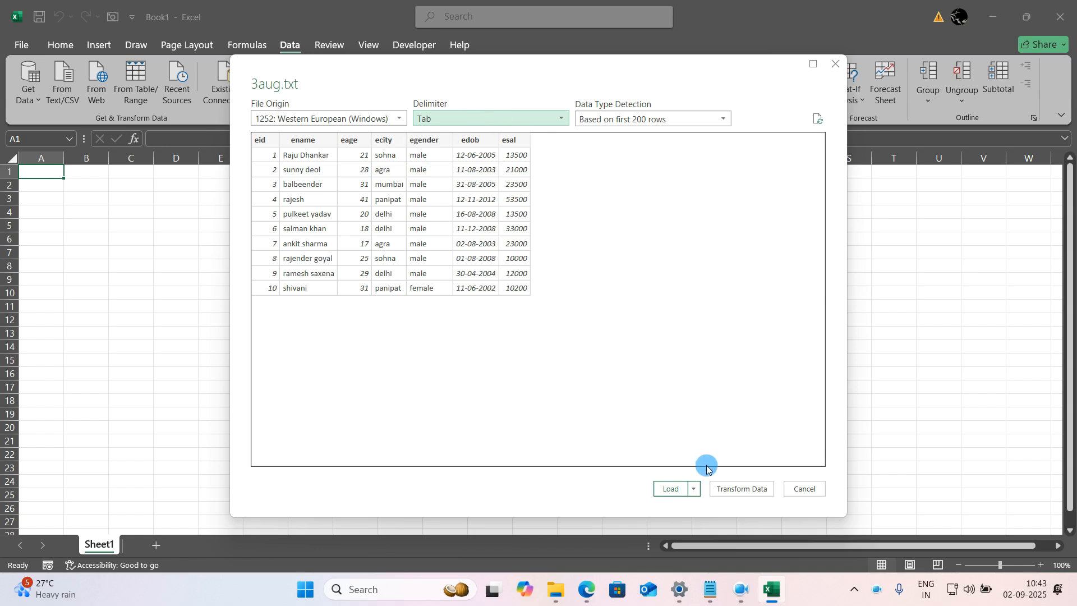
Step: Load the previewed 3aug data into the workbook and dismiss the web data tip
click(679, 497)
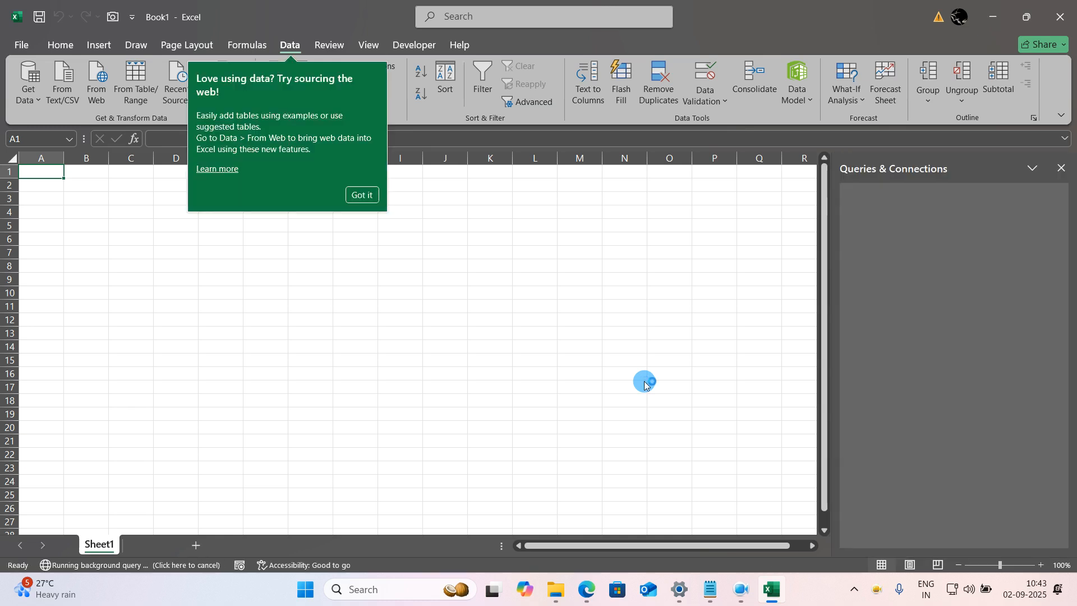
click(363, 195)
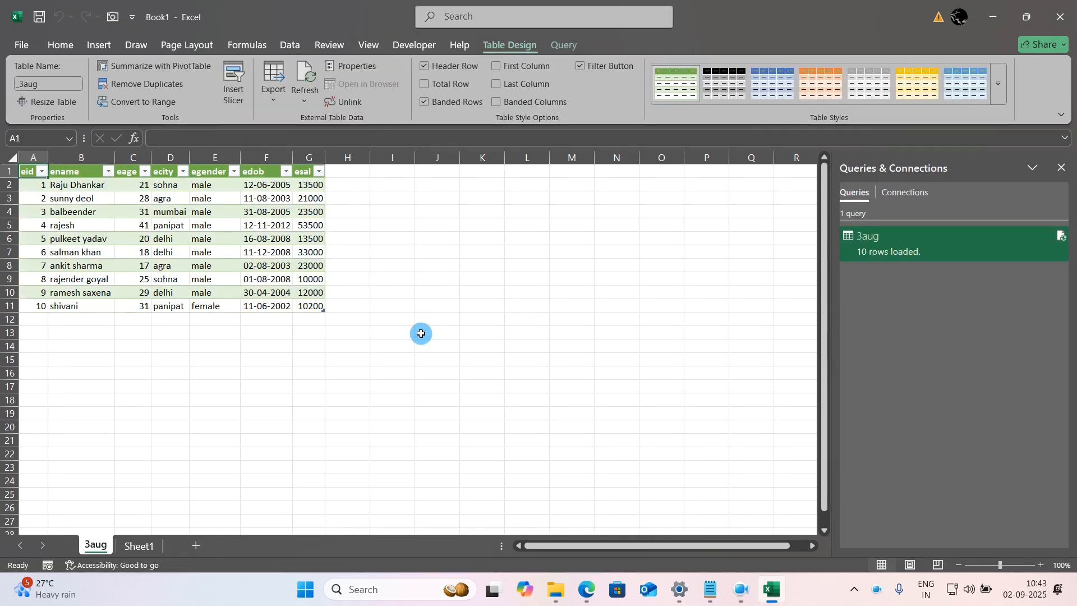
click(426, 345)
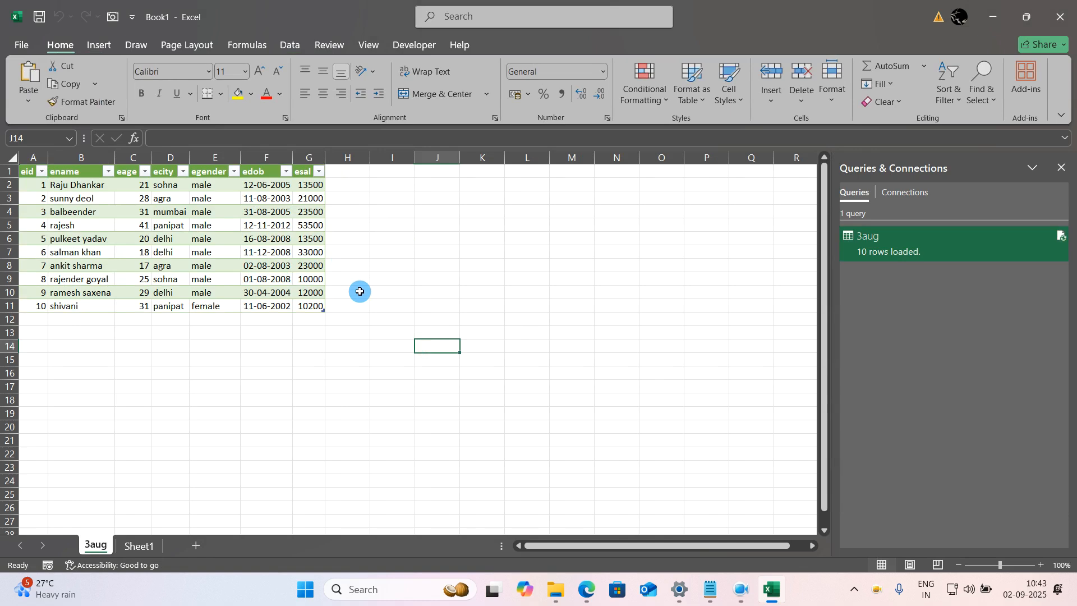
Step: Centre the contents of the whole sheet and auto-fit the widths of columns A to G
click(8, 152)
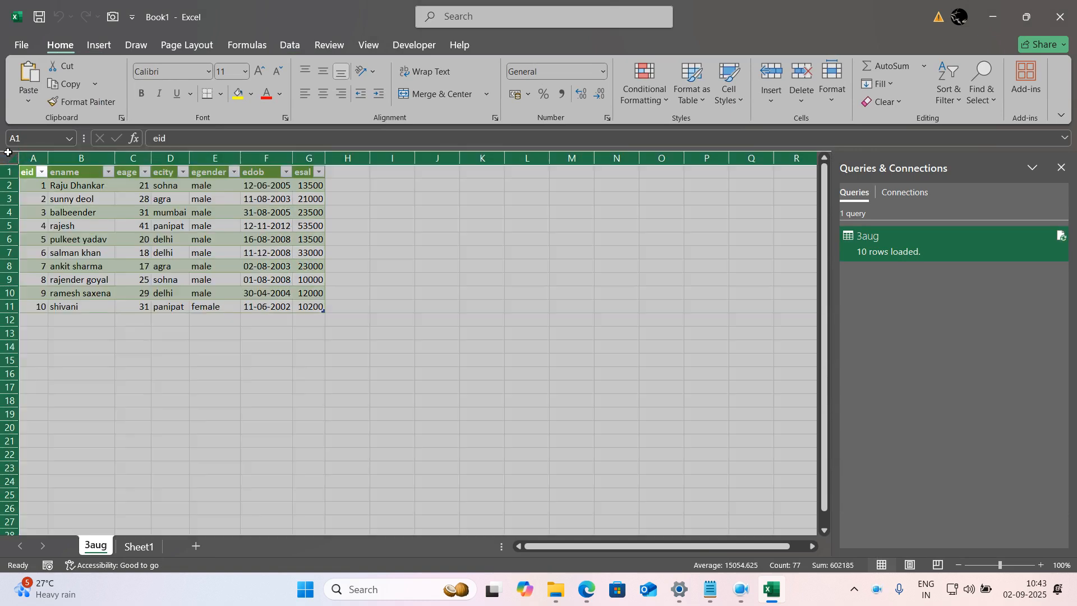
click(322, 93)
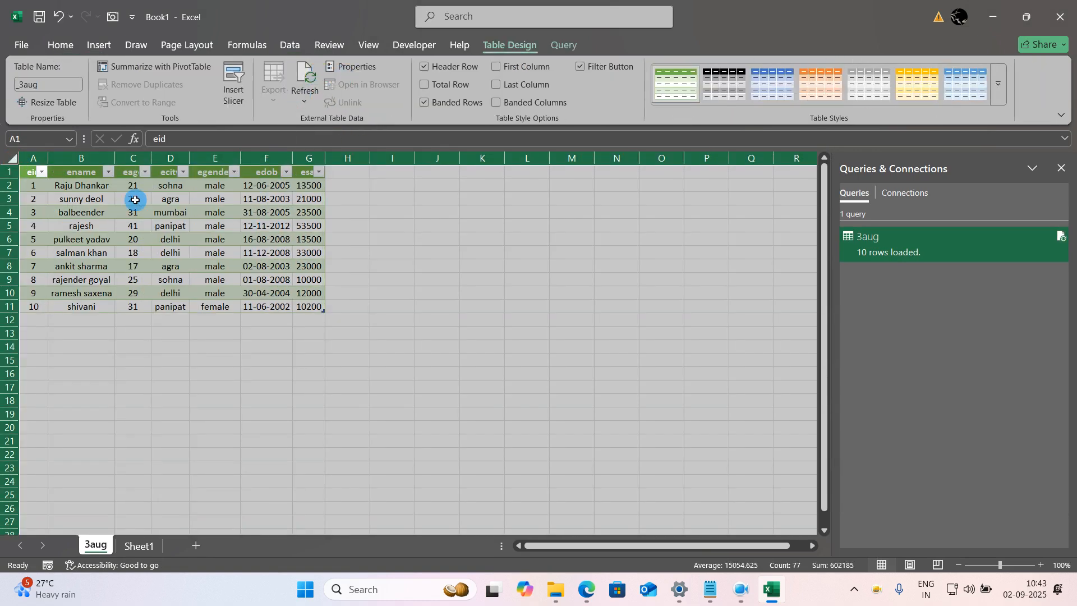
drag(34, 157, 335, 162)
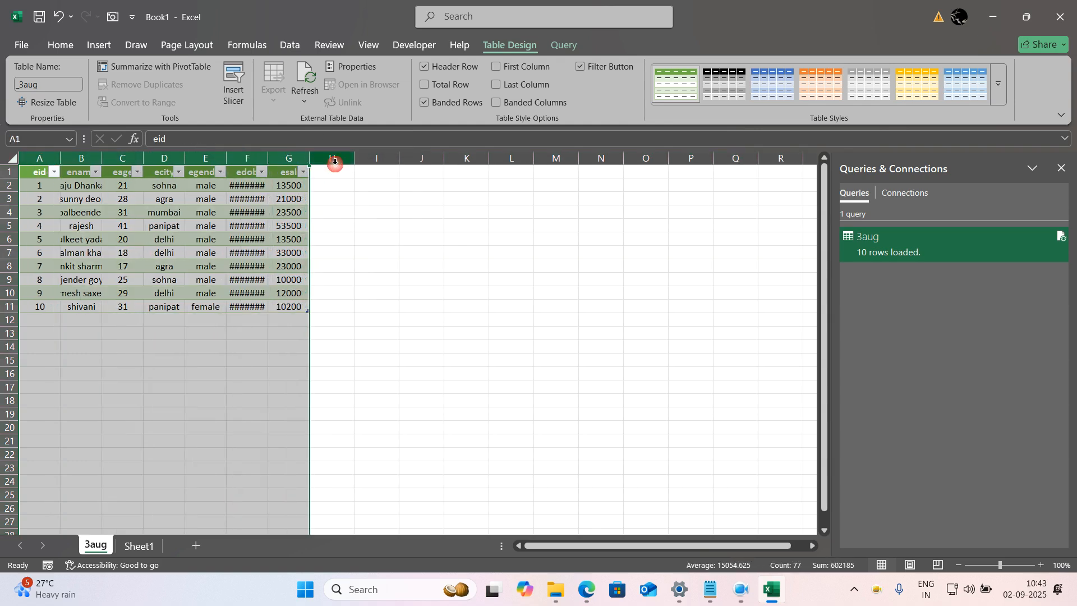
double_click(268, 158)
click(271, 159)
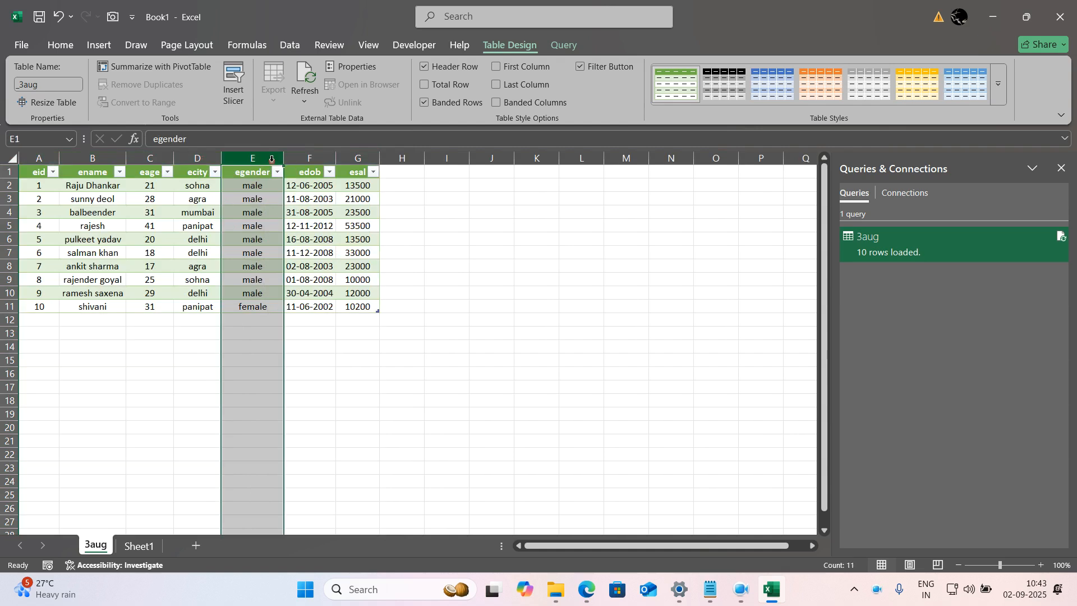
click(328, 240)
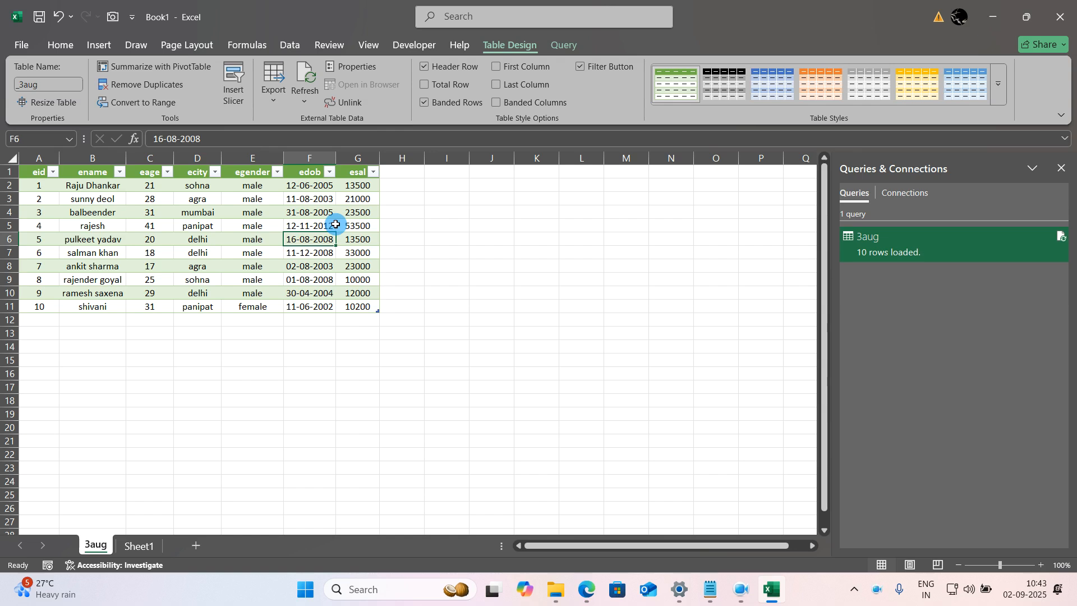
Step: Export the sheet as a tab-delimited text file named 2sep on the Desktop, accepting the active-sheet-only save
click(25, 45)
click(48, 343)
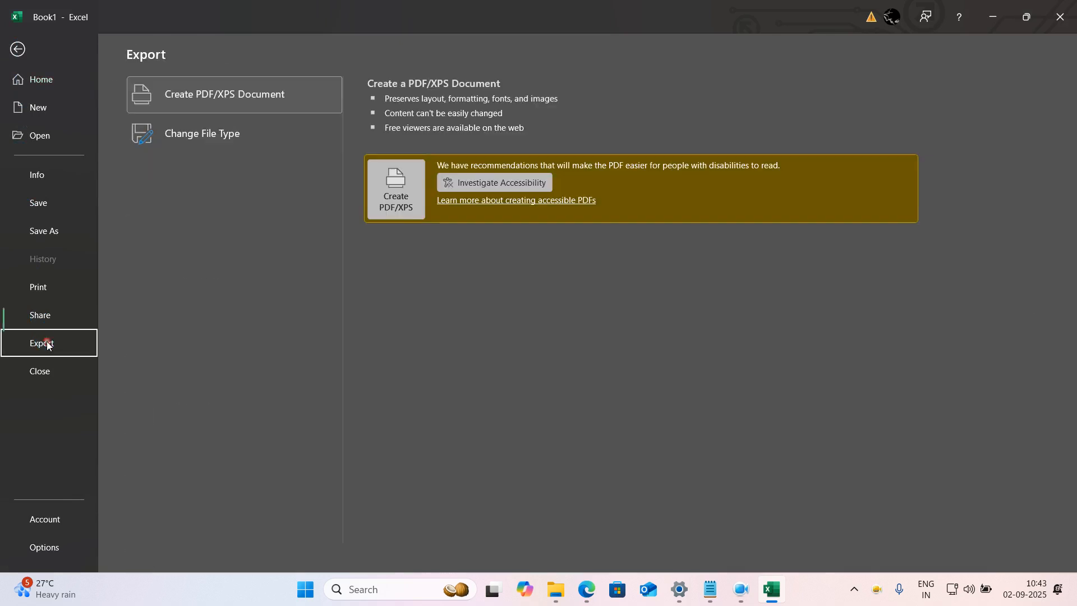
click(212, 142)
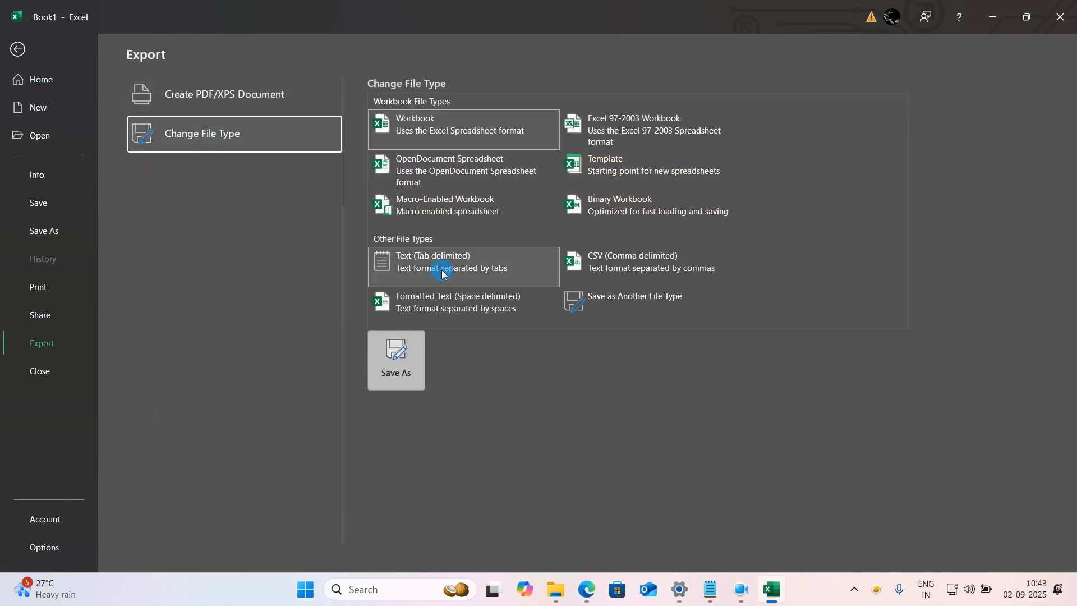
double_click(442, 274)
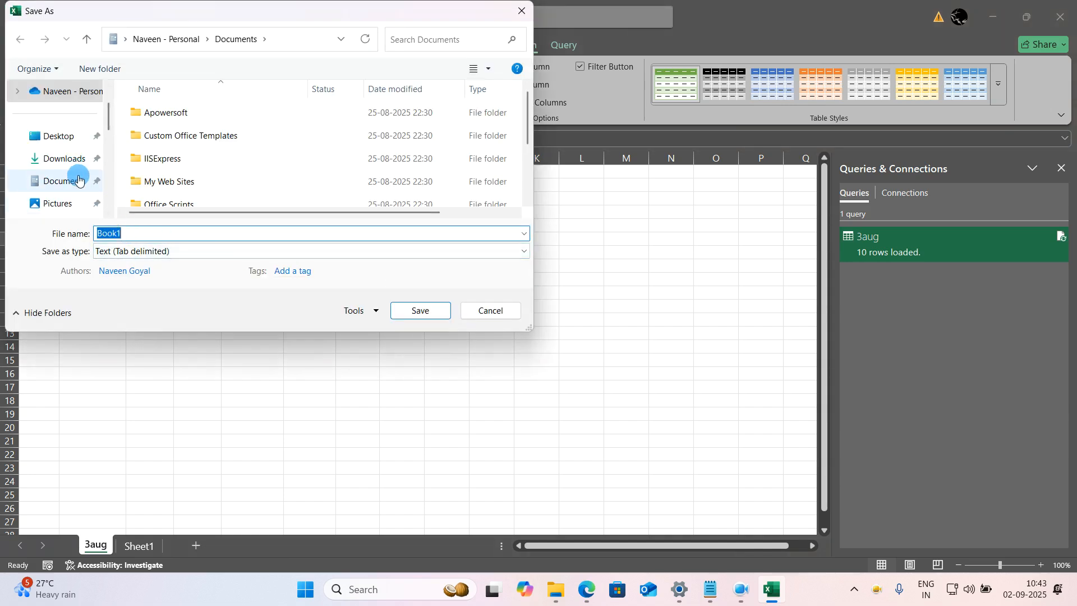
click(66, 141)
double_click(153, 233)
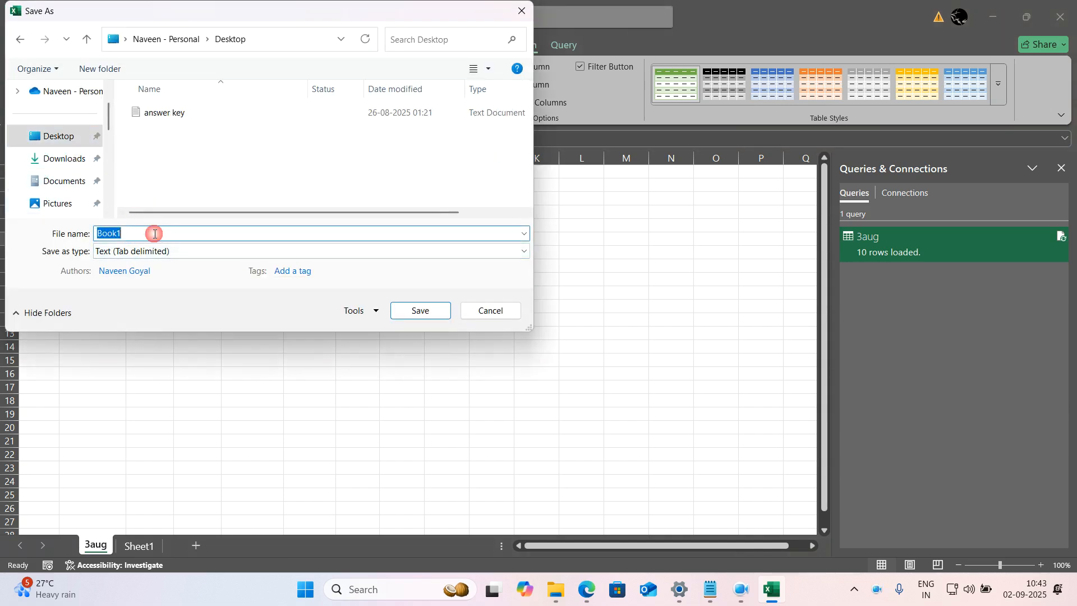
text(2sep)
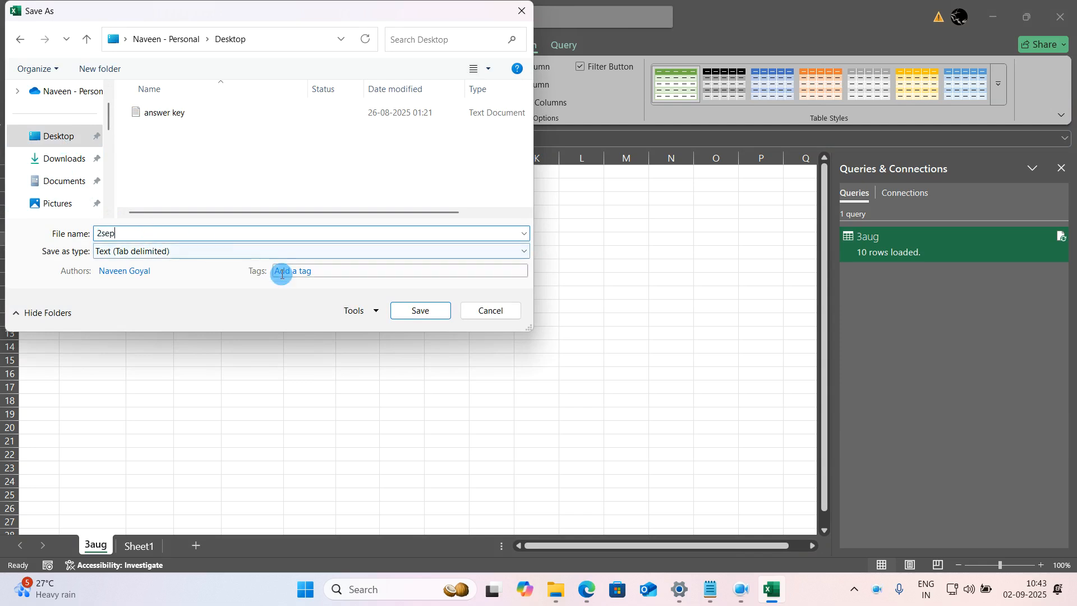
click(408, 310)
click(514, 341)
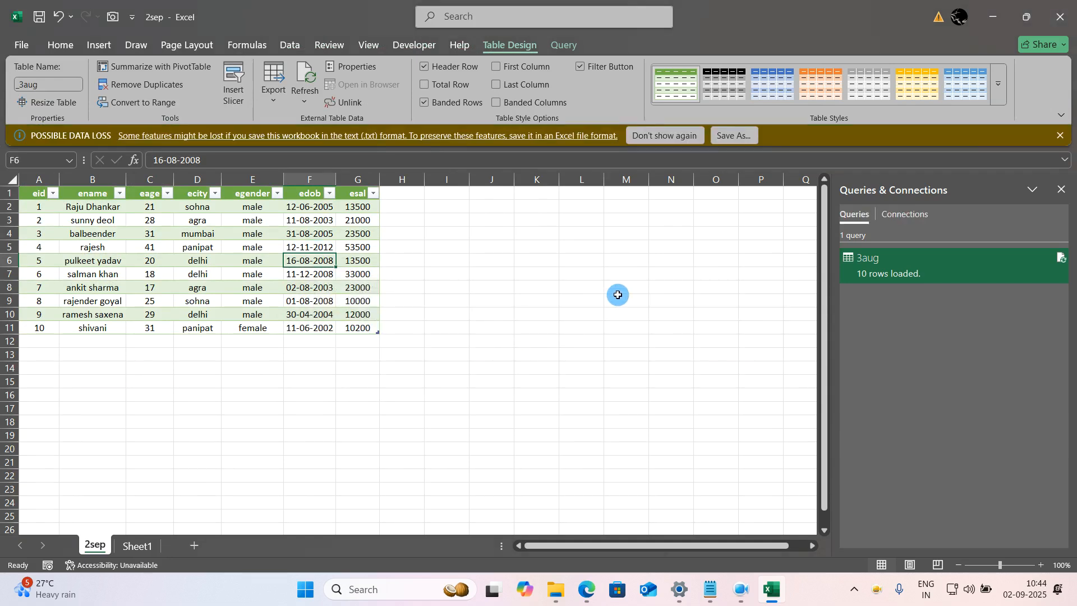
Step: Dismiss the data-loss warning and open the exported 2sep text file from the Desktop in File Explorer to inspect its contents
click(1059, 135)
key(super+d)
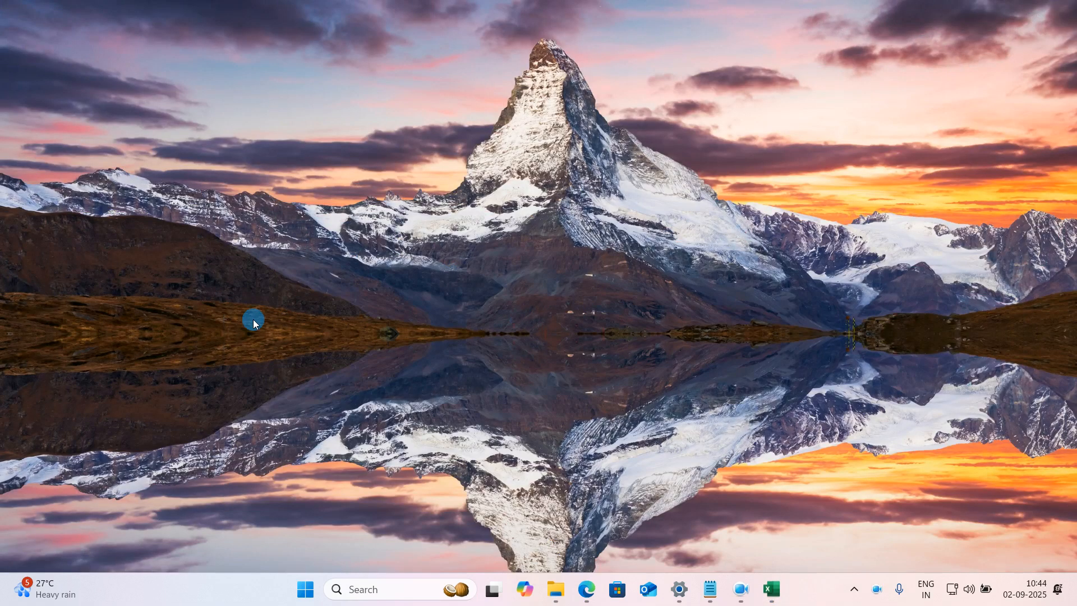
key(super+e)
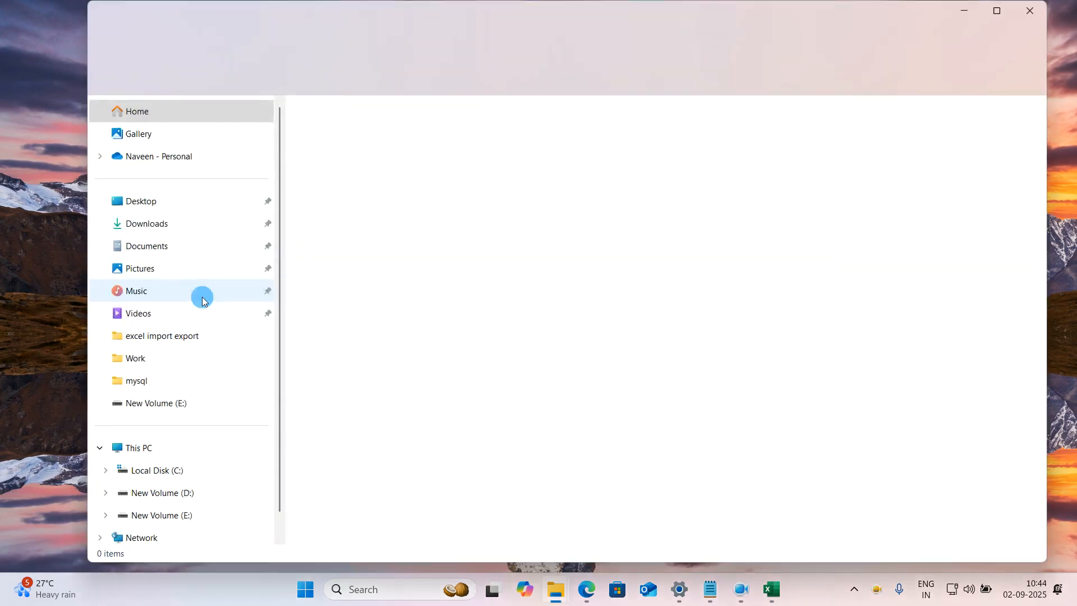
click(162, 205)
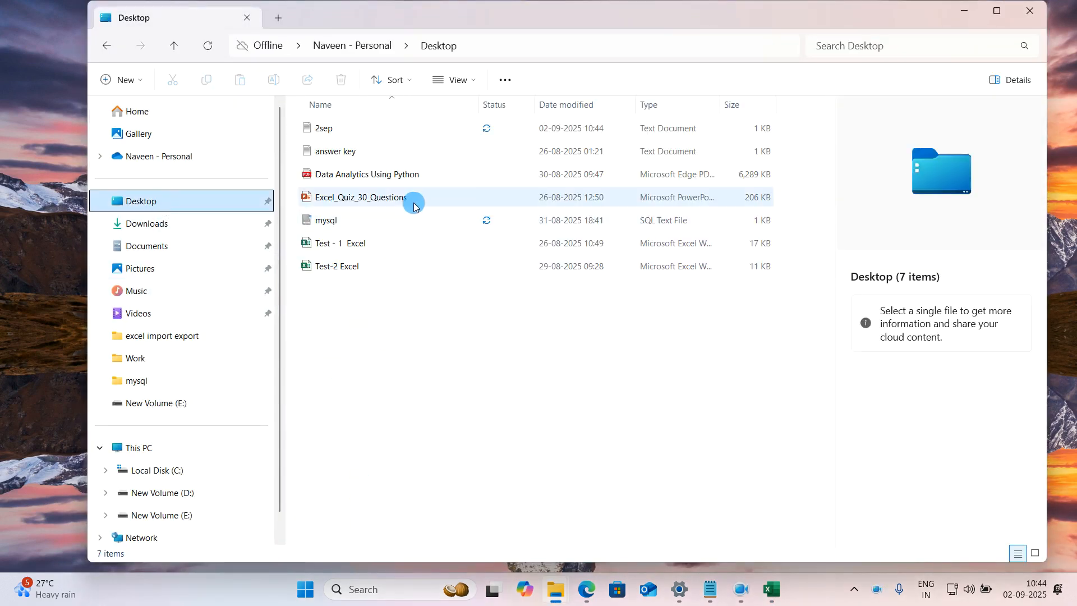
double_click(328, 139)
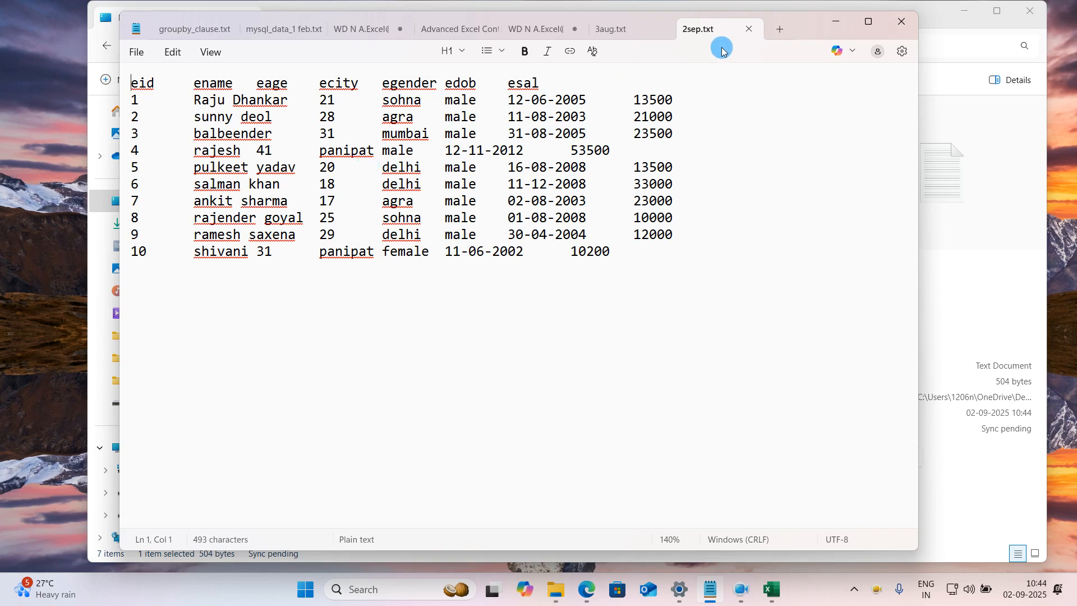
click(827, 22)
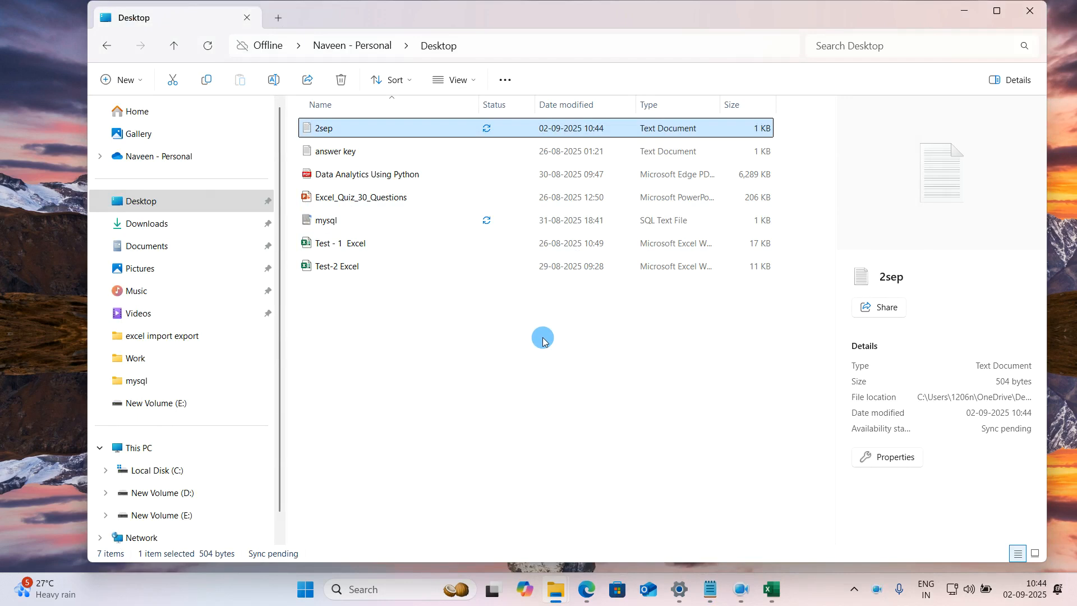
click(963, 13)
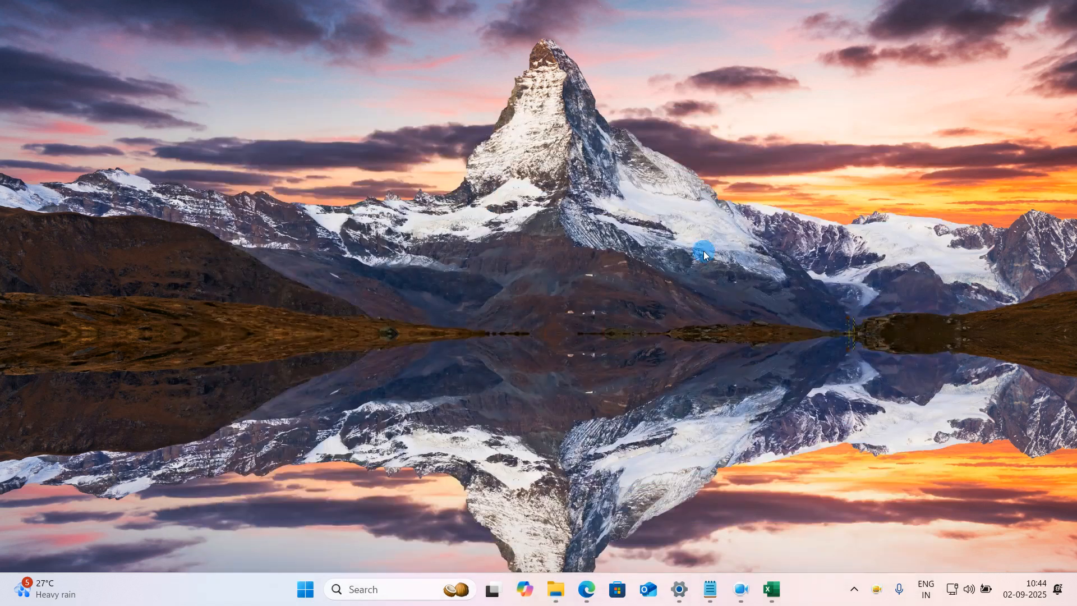
Step: Switch to Notepad and highlight the topics on loading data from internet and transferring Excel data to web page in the Advanced Excel notes
click(710, 589)
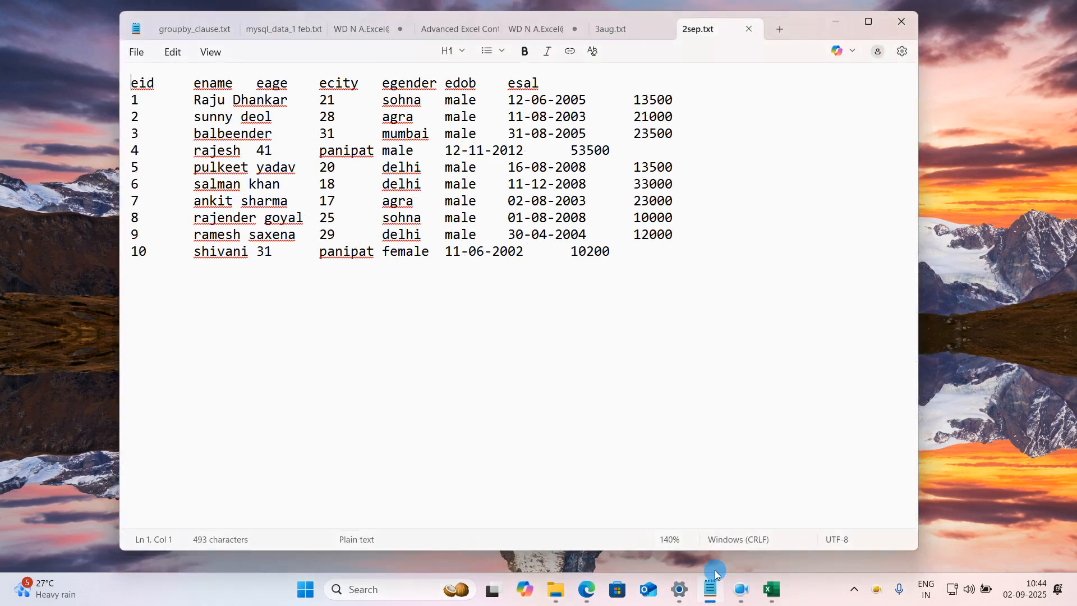
click(447, 28)
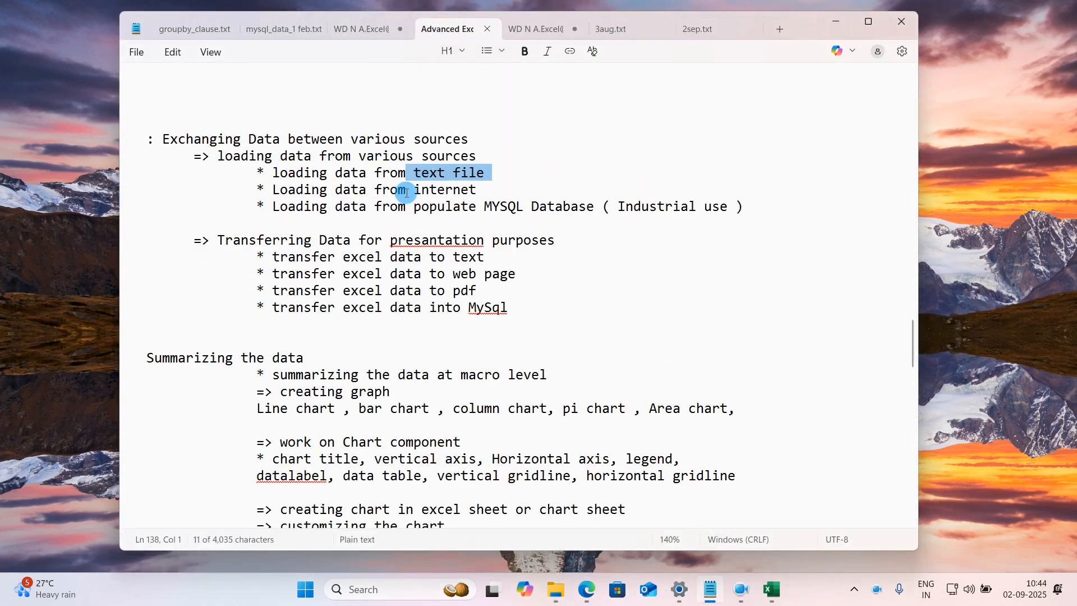
drag(264, 190, 482, 189)
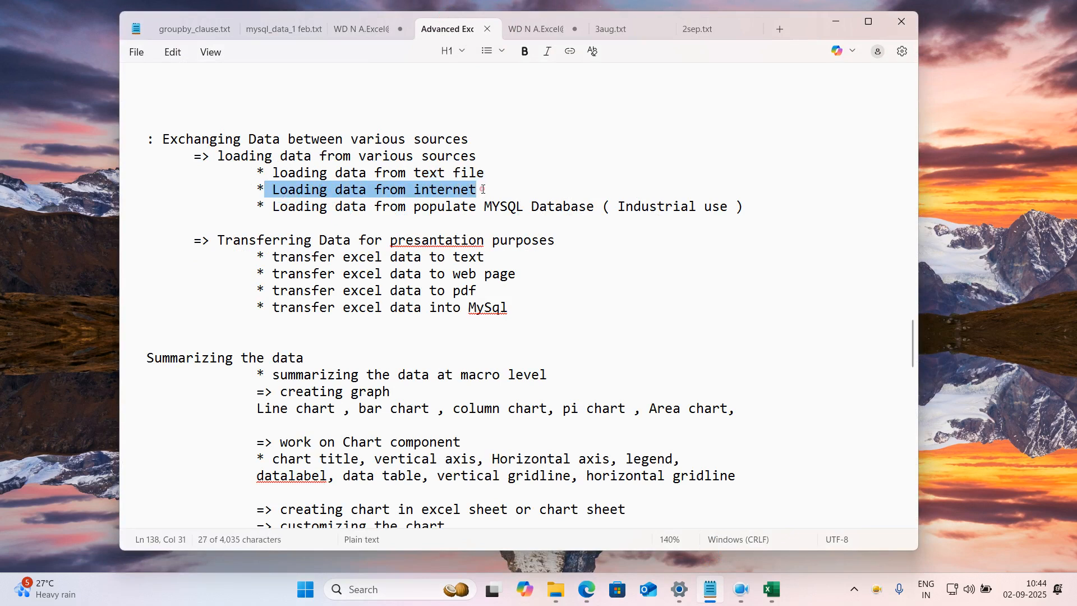
drag(234, 281, 541, 271)
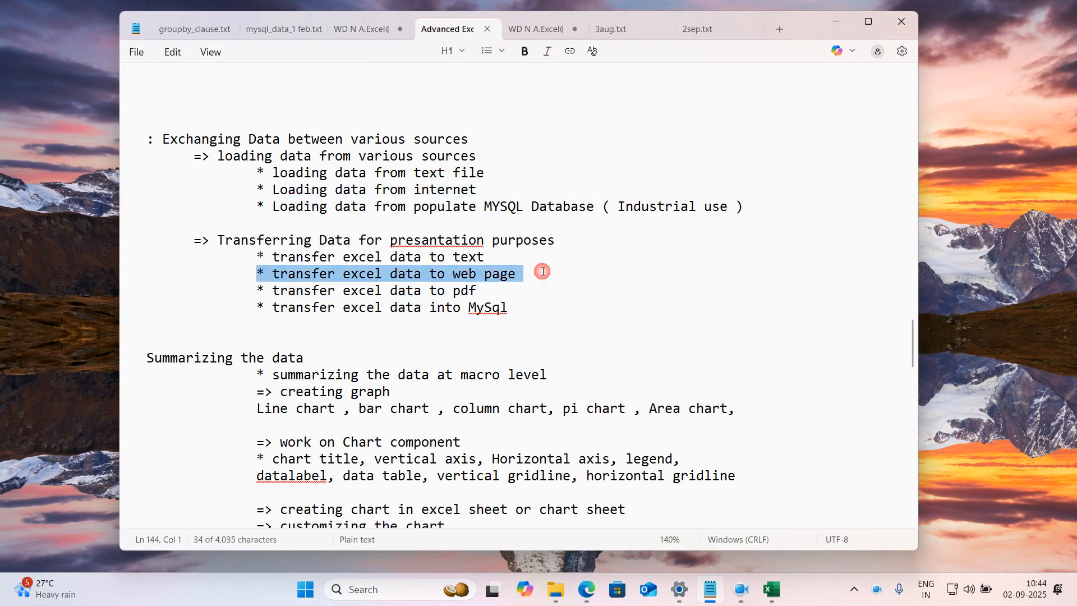
click(833, 23)
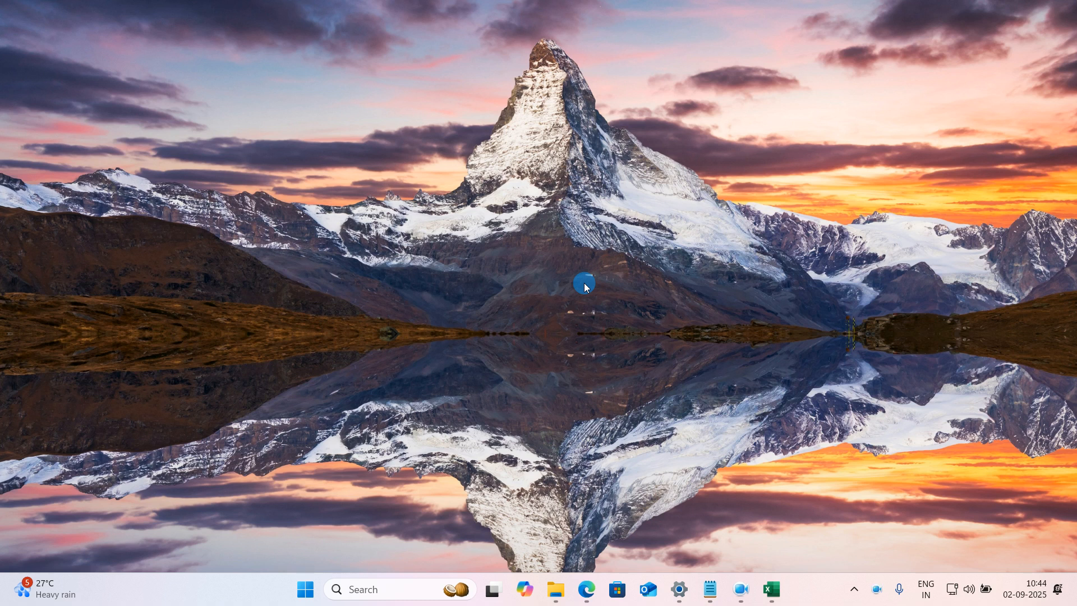
Step: Switch to Excel, publish the sheet as a PDF named 2sep on the Desktop, and close the opened PDF
click(777, 595)
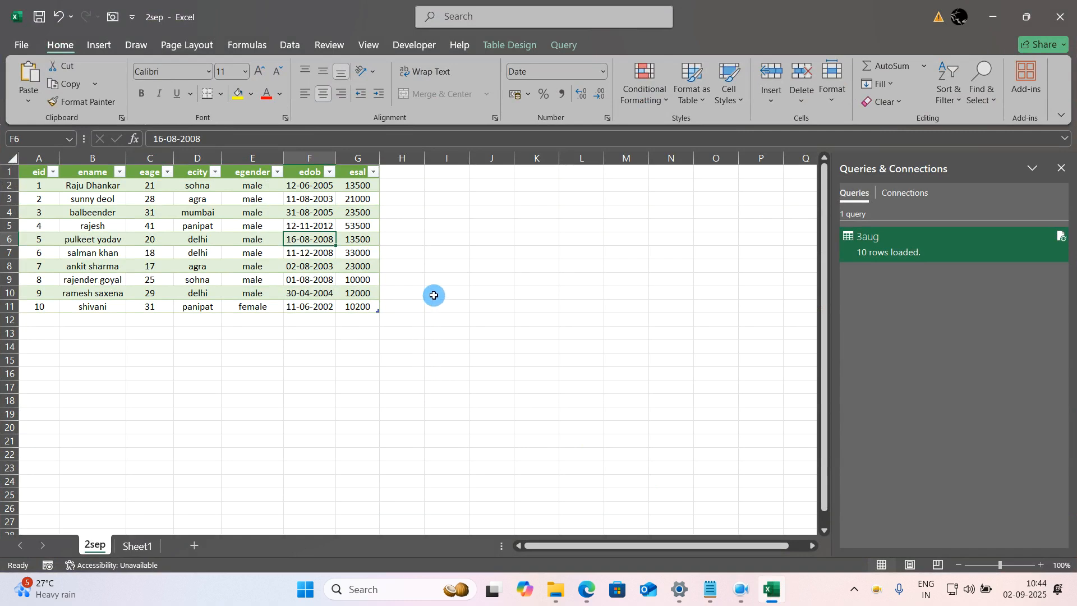
click(24, 50)
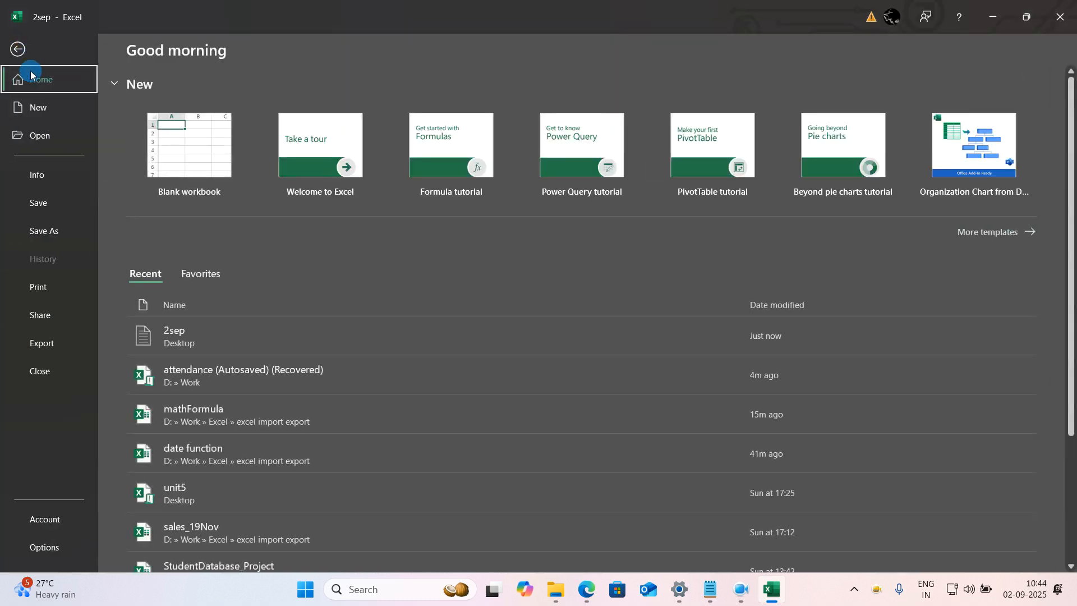
click(58, 342)
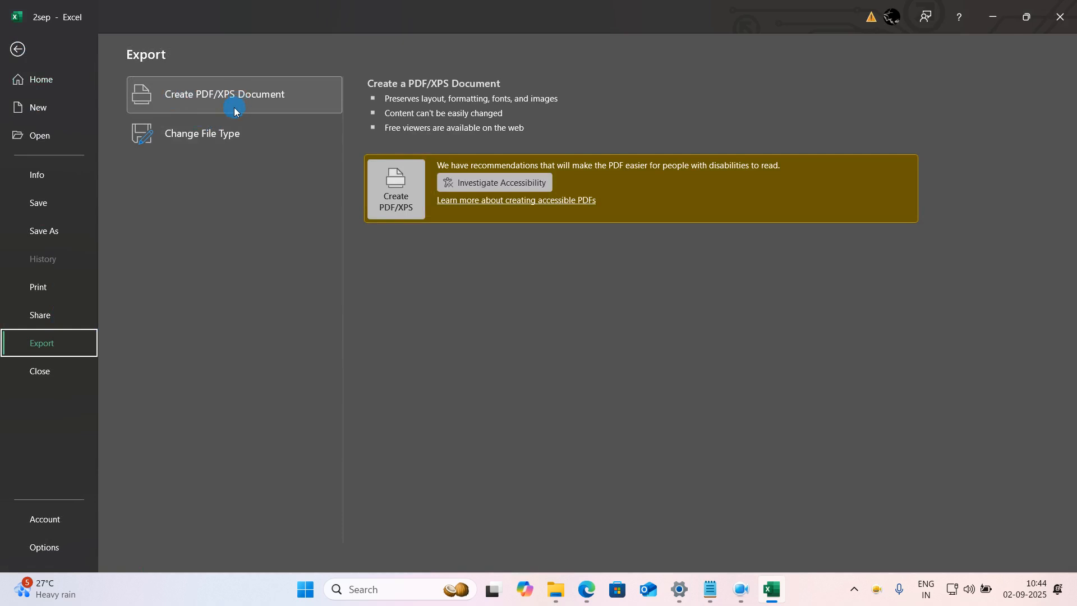
click(217, 134)
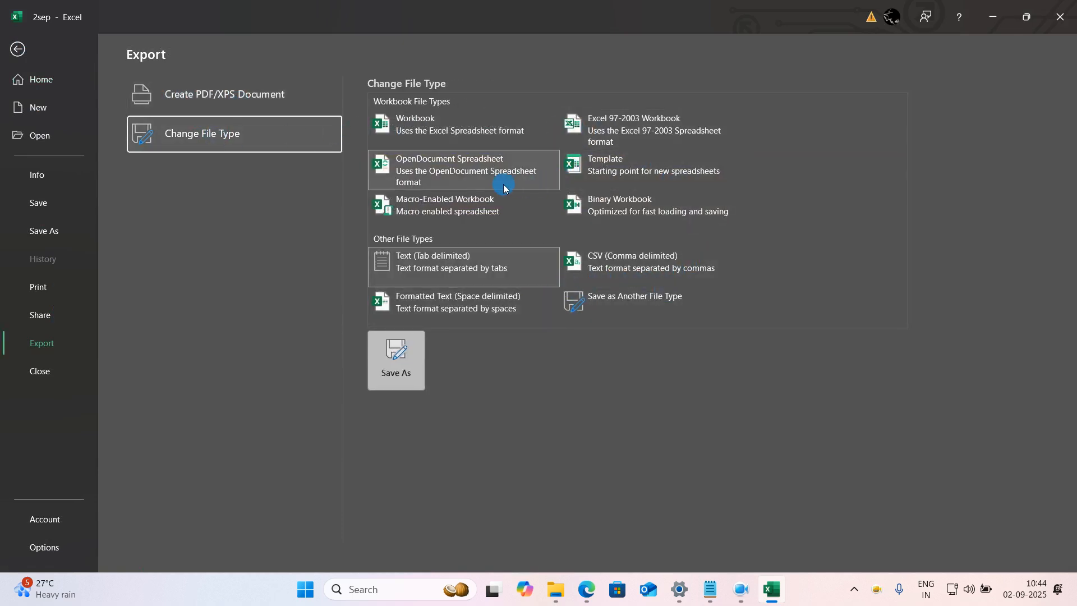
click(229, 107)
click(399, 194)
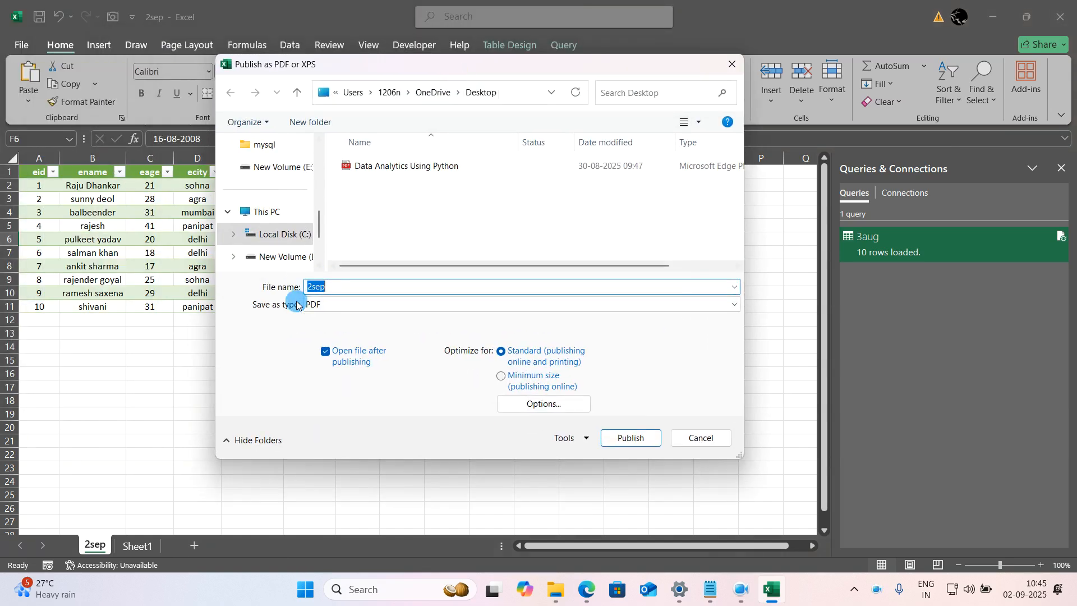
click(630, 438)
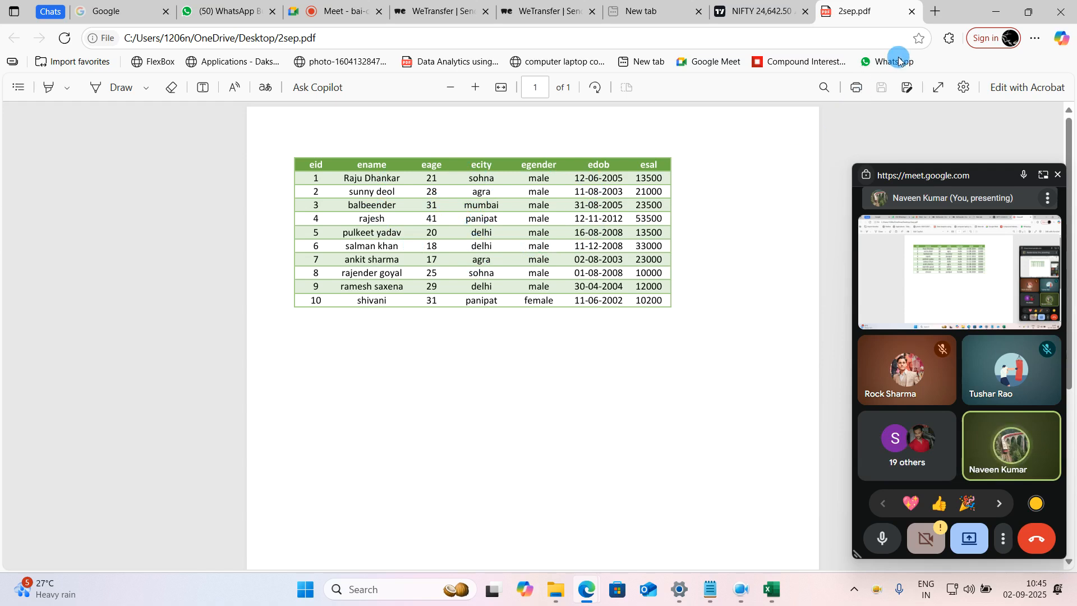
click(911, 12)
click(997, 12)
Step: Permanently delete the 2sep worksheet from the workbook
click(522, 294)
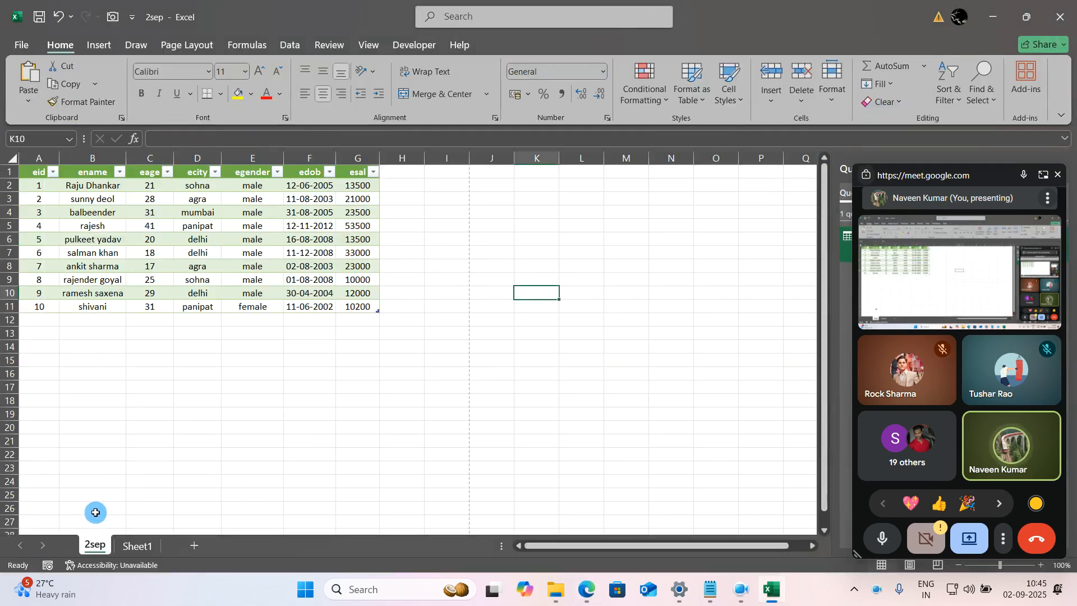
right_click(92, 545)
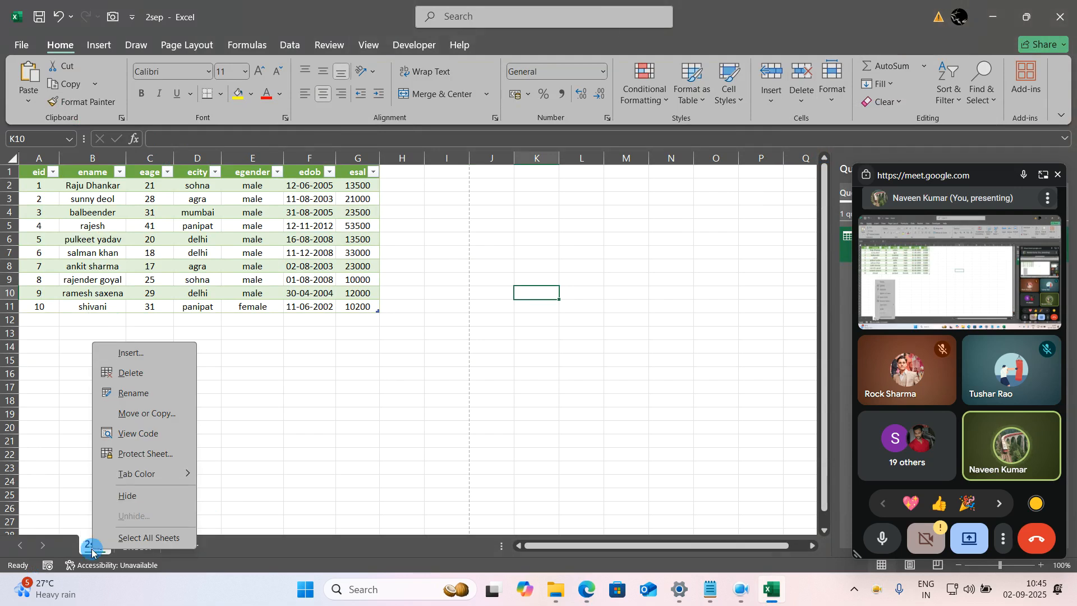
click(126, 374)
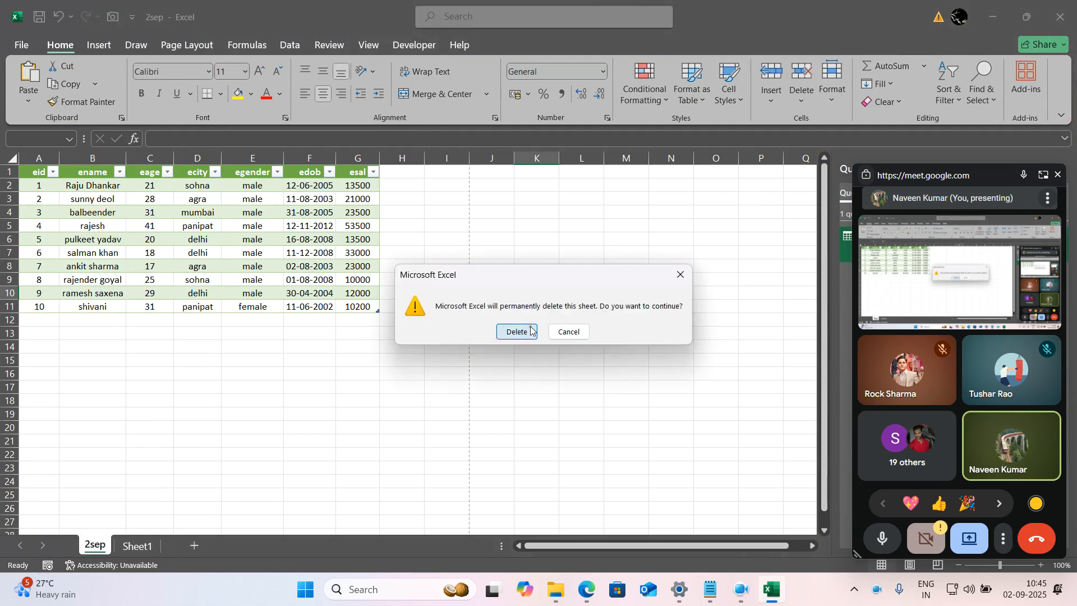
click(514, 325)
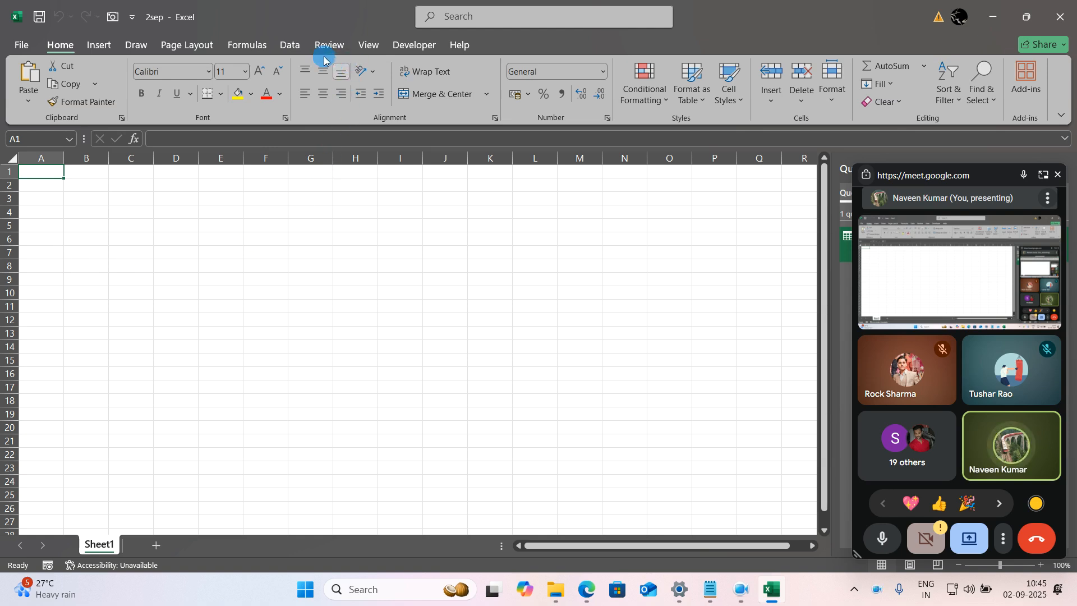
Step: Import data from the 2sep PDF file on the Desktop, closing the floating meeting window
click(300, 46)
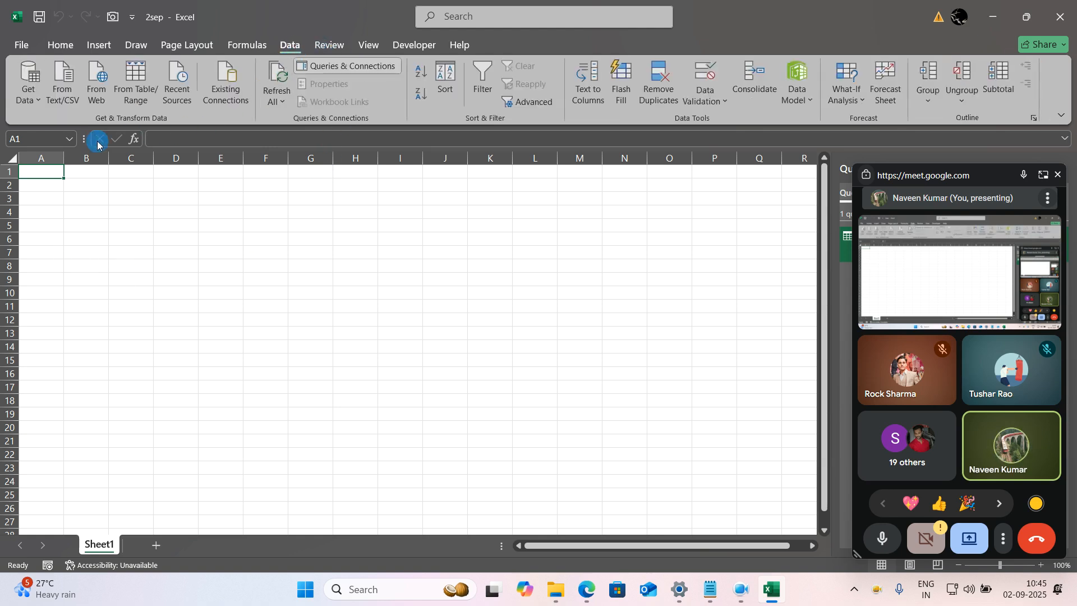
click(36, 101)
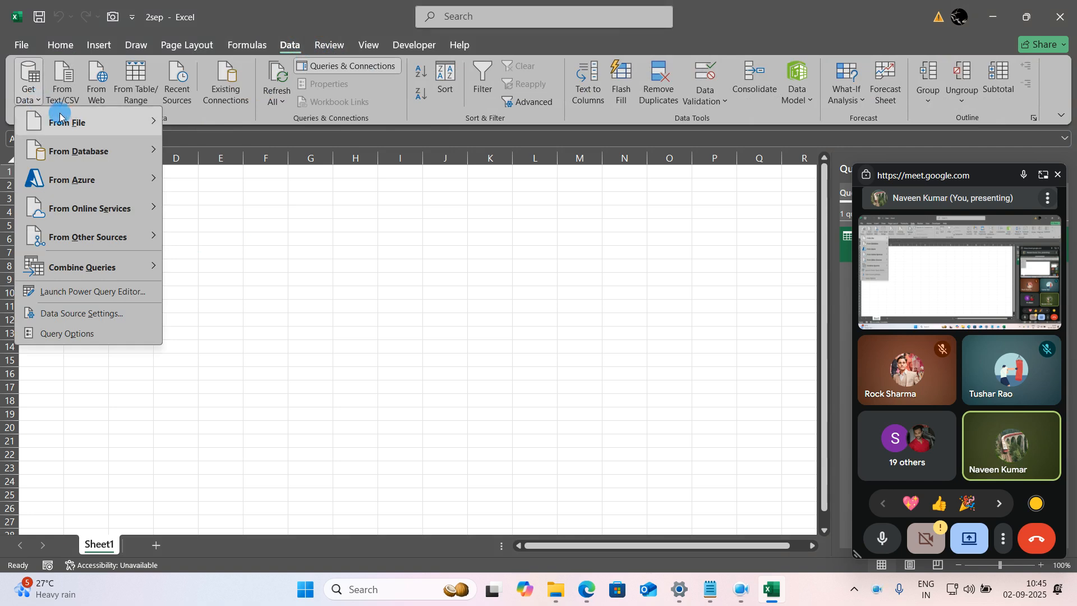
mouse_move(56, 122)
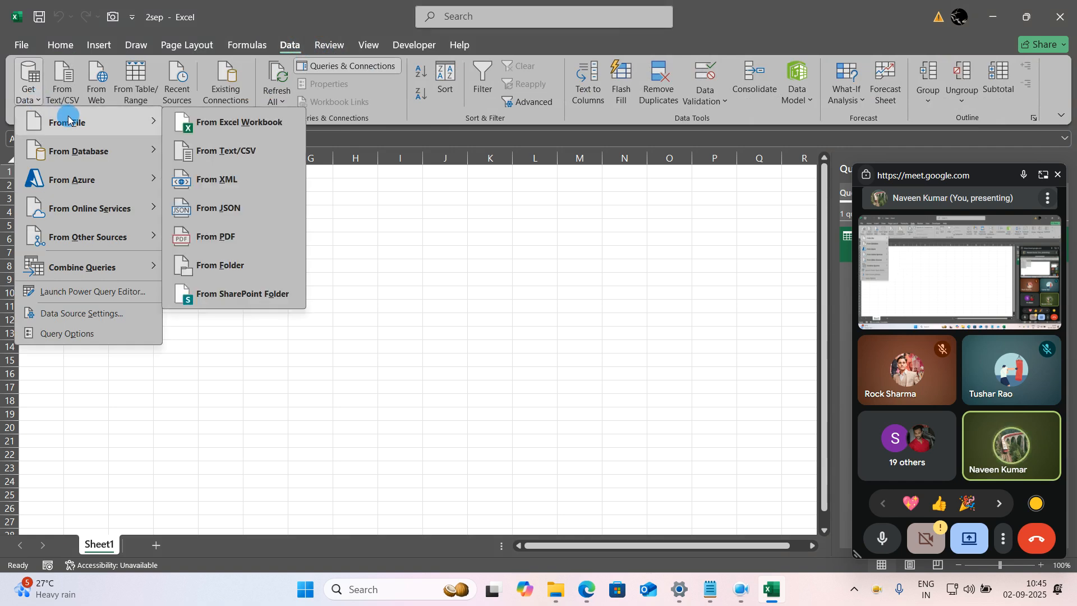
click(236, 234)
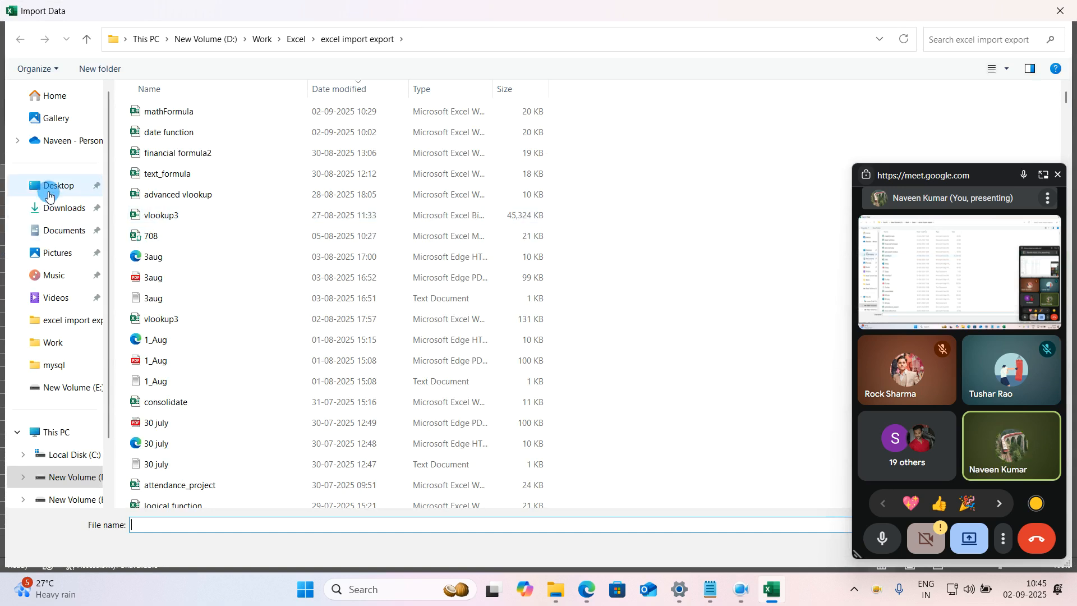
click(49, 186)
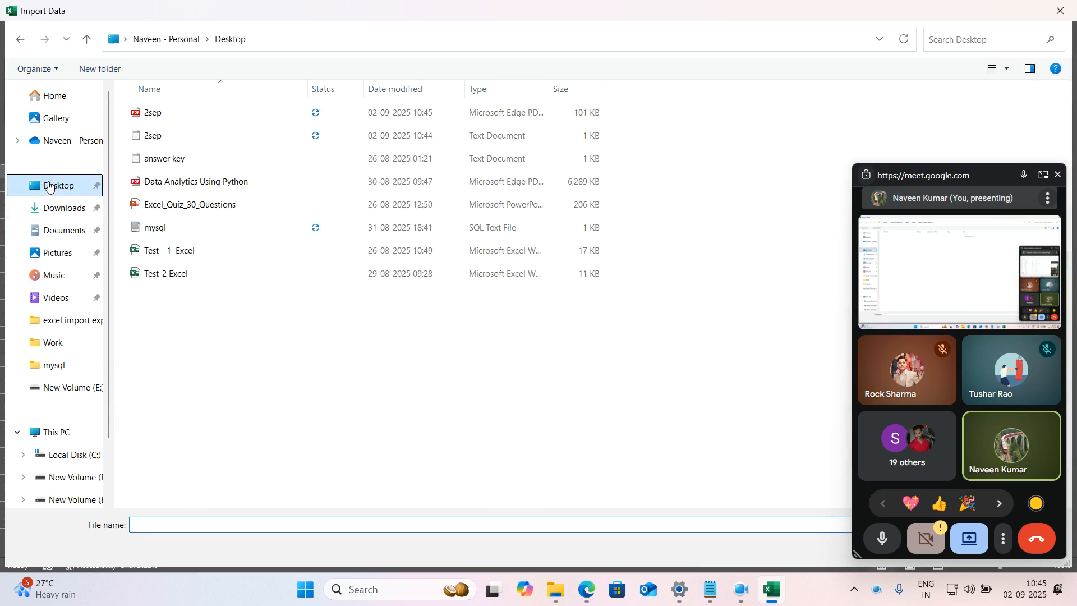
click(157, 120)
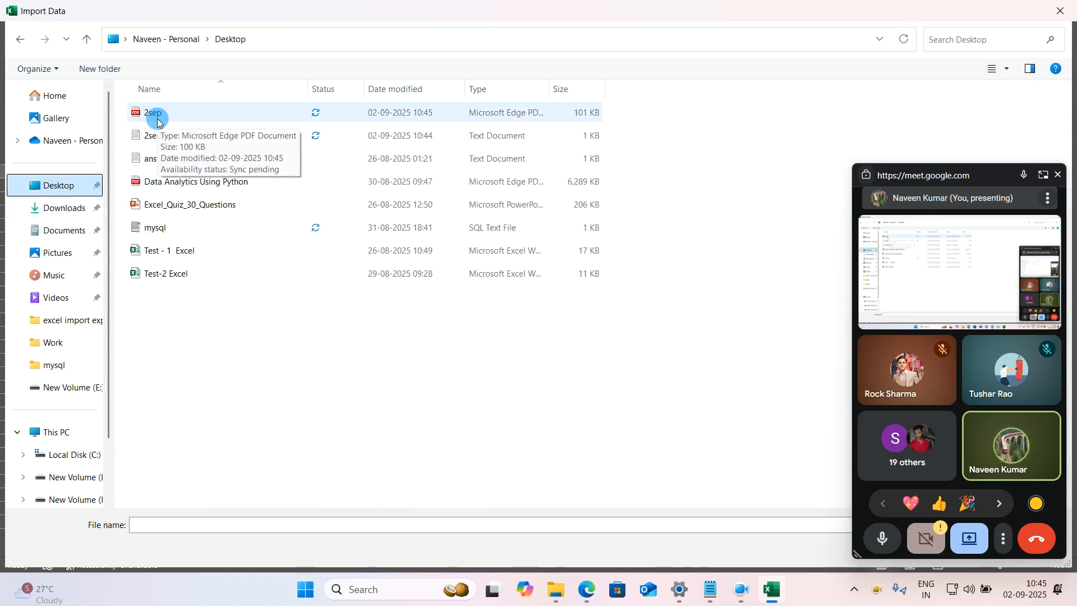
click(157, 120)
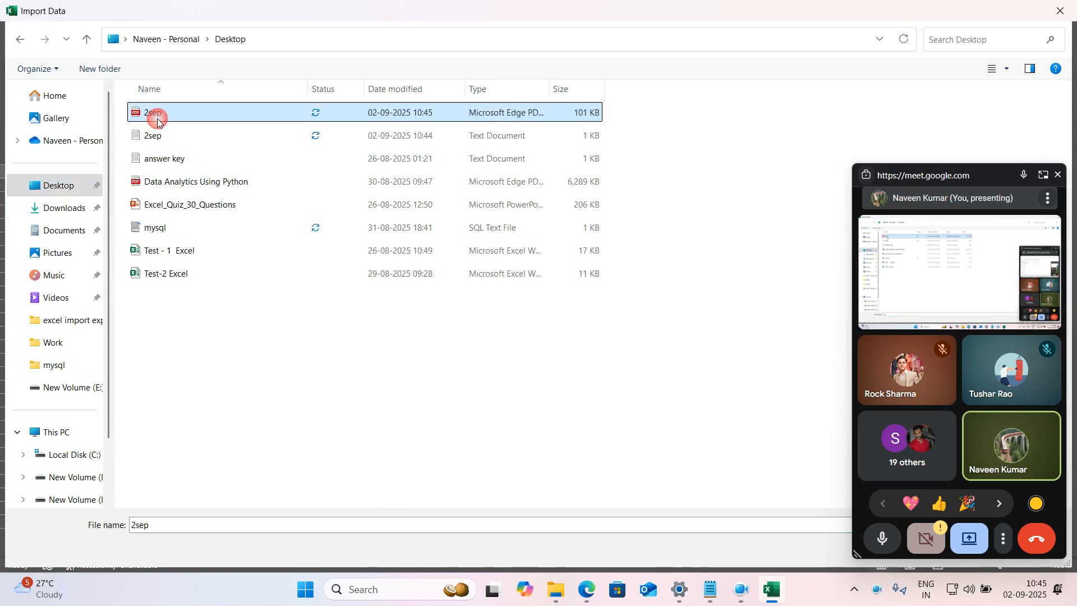
click(1058, 174)
click(958, 546)
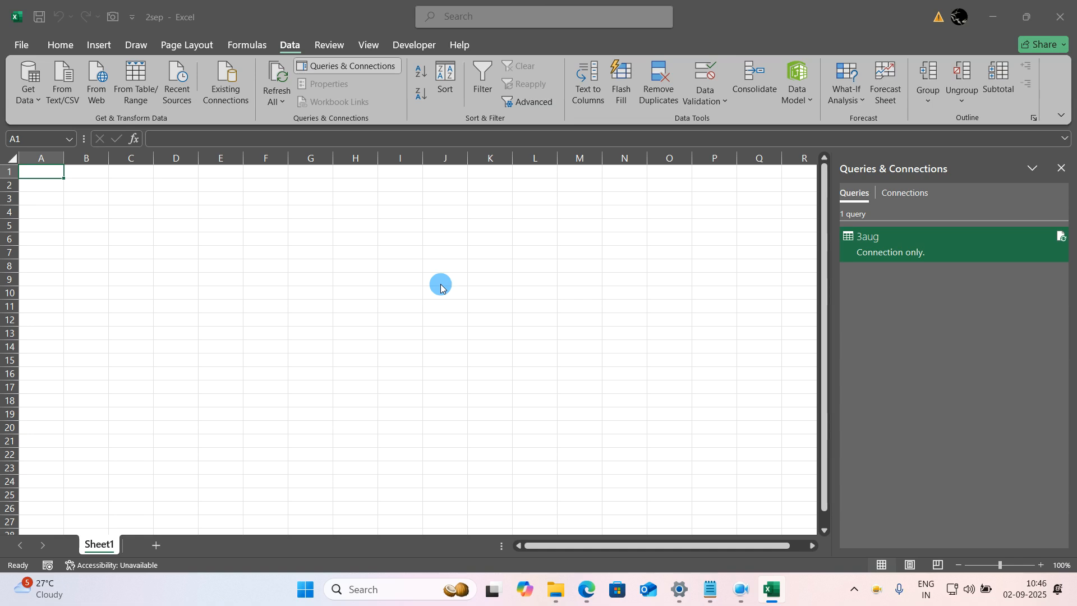
Step: Load Table001 (Page 1) from the PDF into the workbook and dismiss the table style tip
click(345, 177)
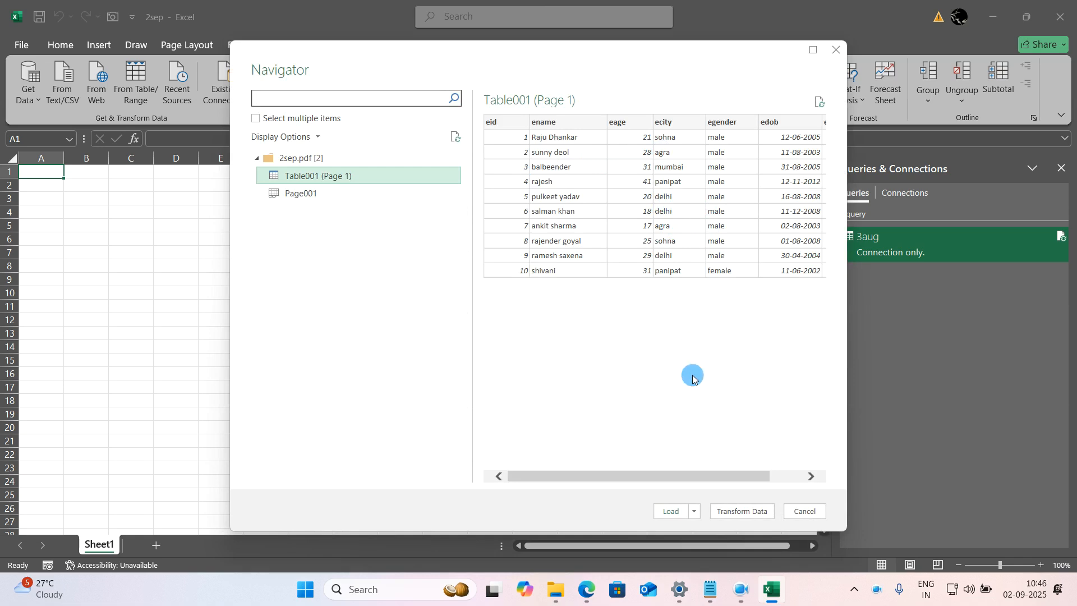
click(689, 515)
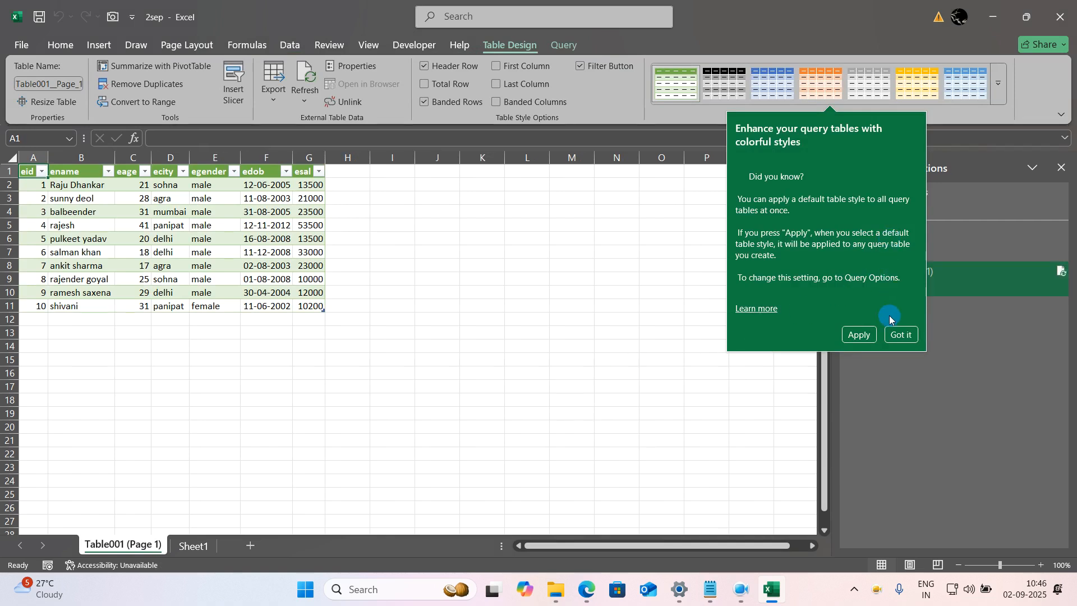
click(894, 335)
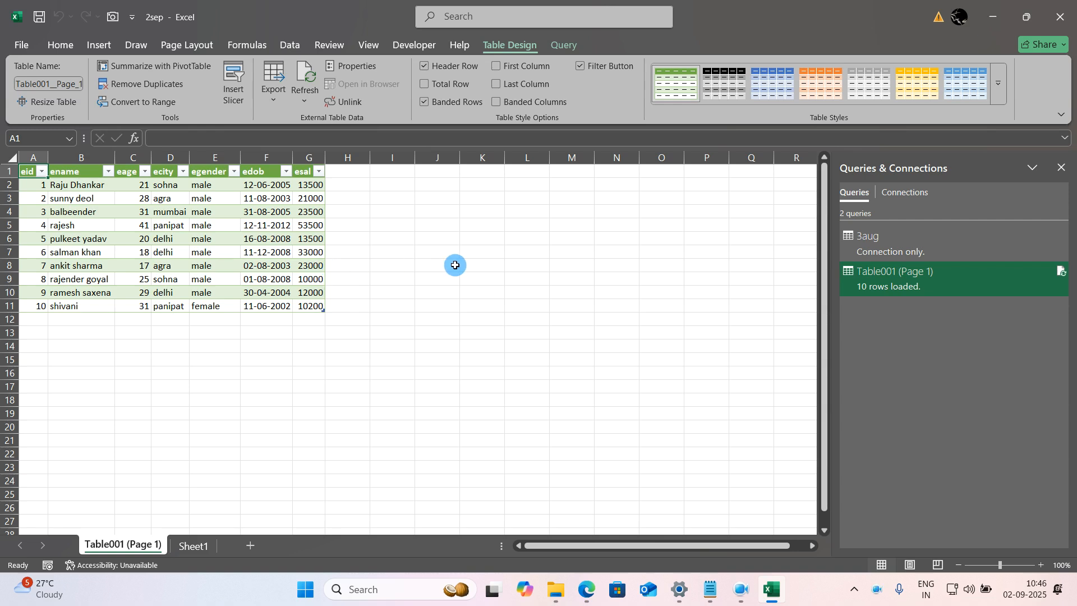
Step: Centre all cells of the sheet horizontally and vertically and give every column the same width
click(19, 160)
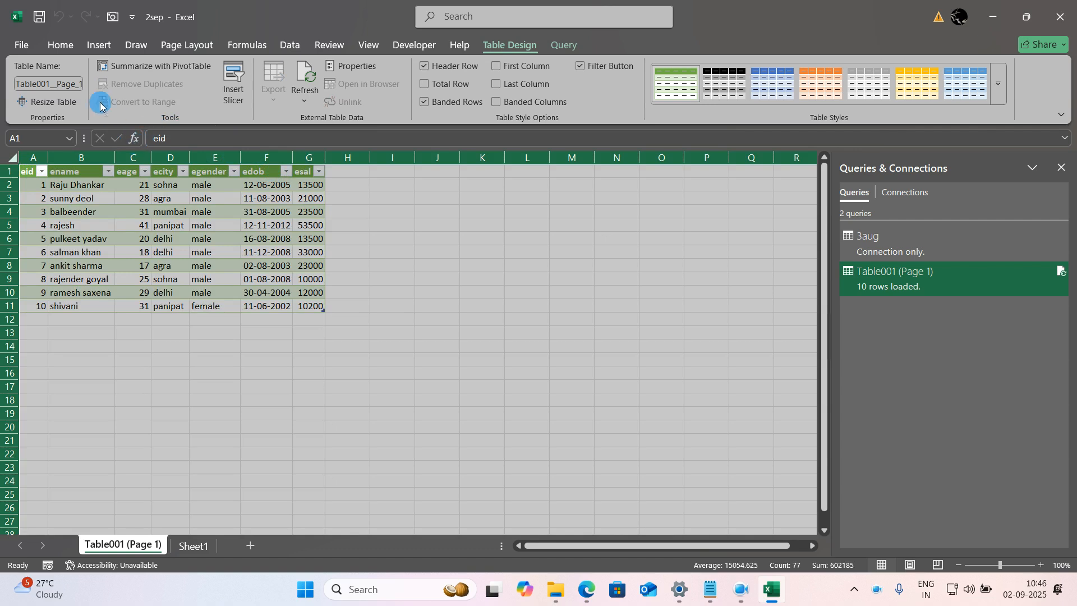
click(62, 46)
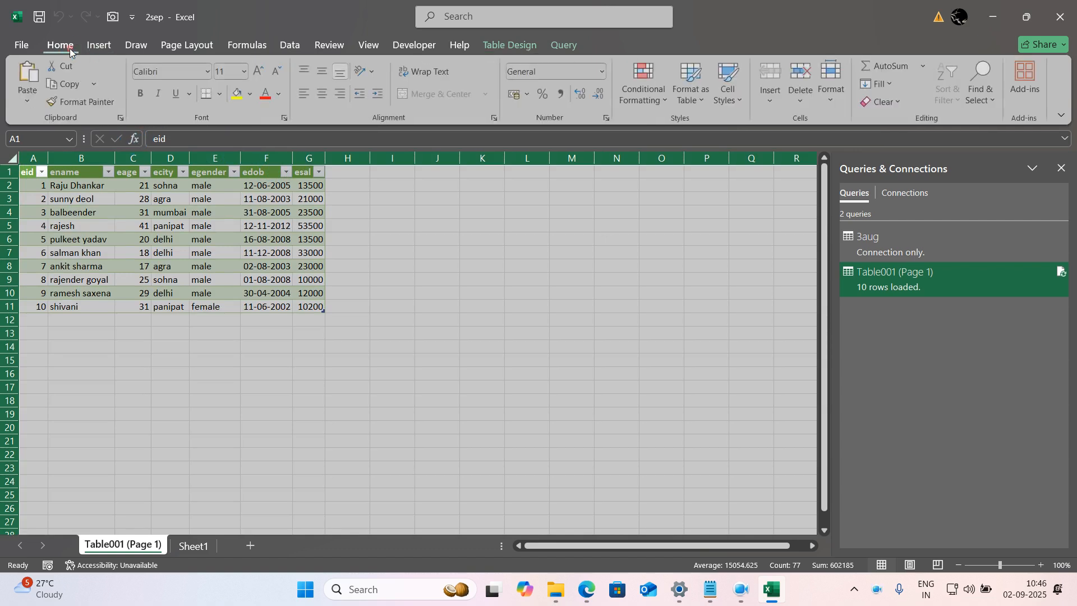
click(323, 93)
click(323, 72)
drag(321, 164, 333, 161)
click(358, 211)
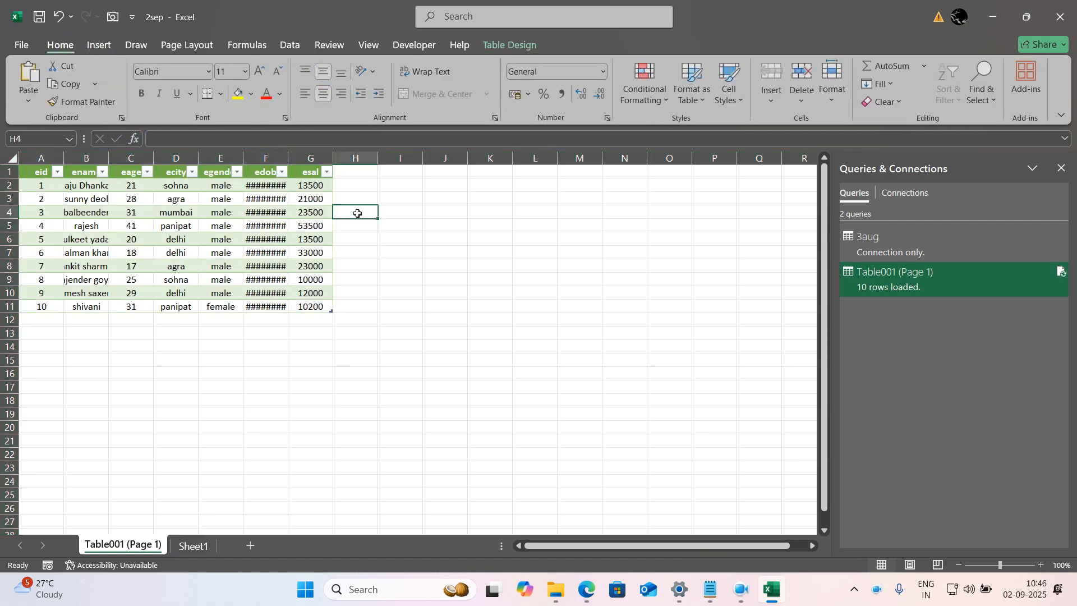
Step: Fit the edob column's width to its contents so the full dates can be read
double_click(287, 157)
click(443, 264)
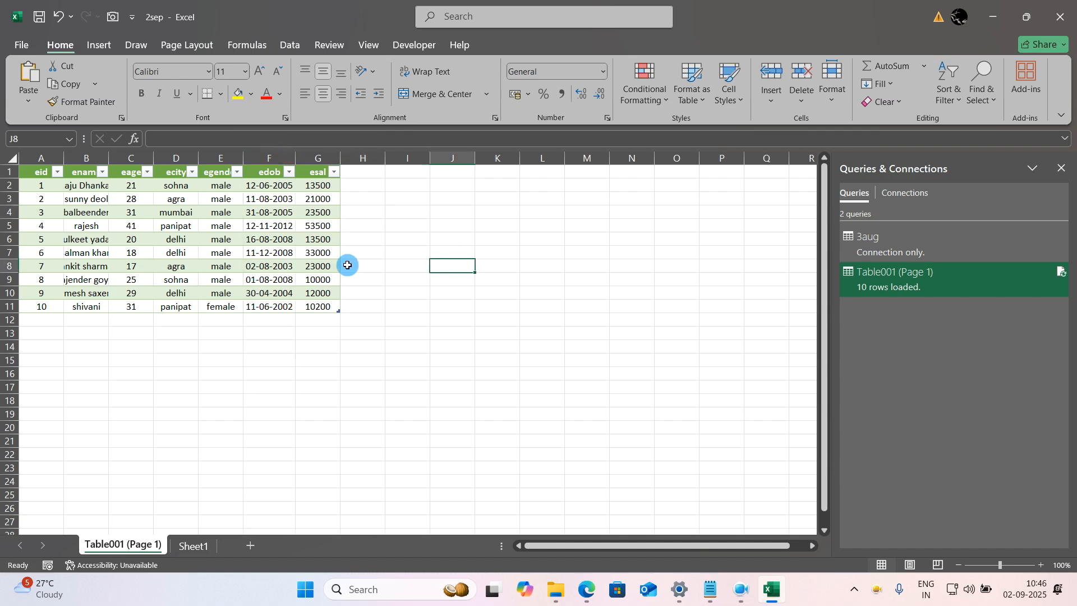
Step: Save the entire workbook to the Desktop as a Web Page named 2sep, keeping that format despite possible feature loss
click(31, 49)
click(45, 232)
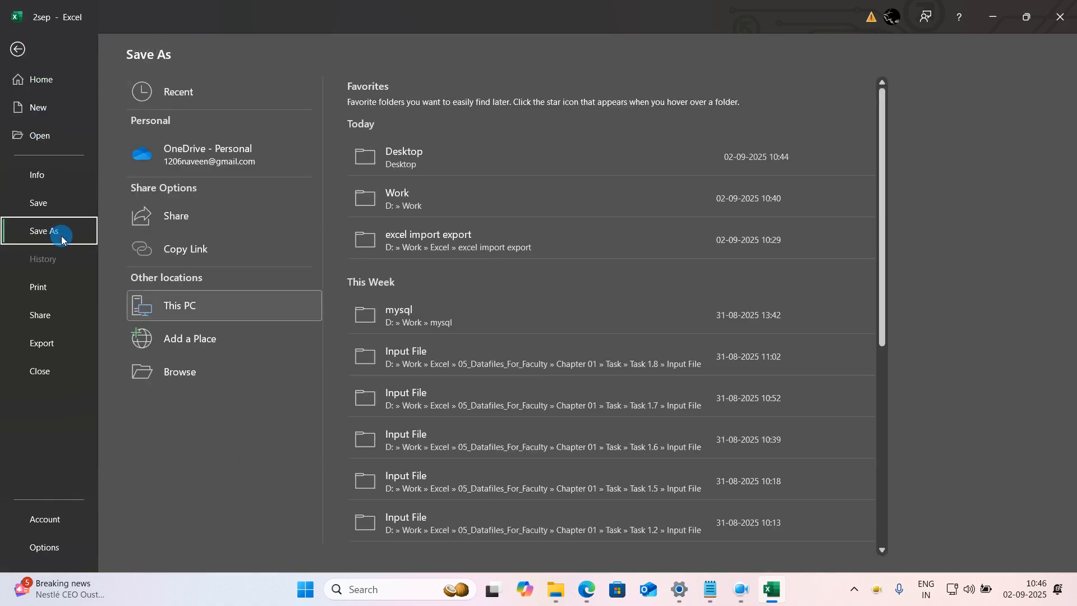
click(181, 311)
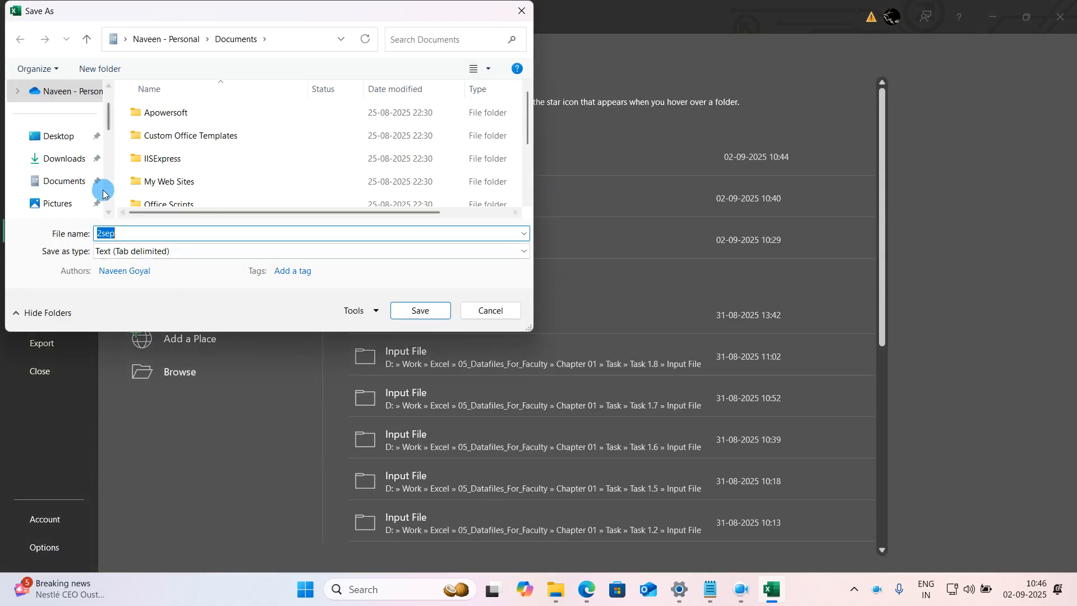
click(49, 140)
double_click(121, 233)
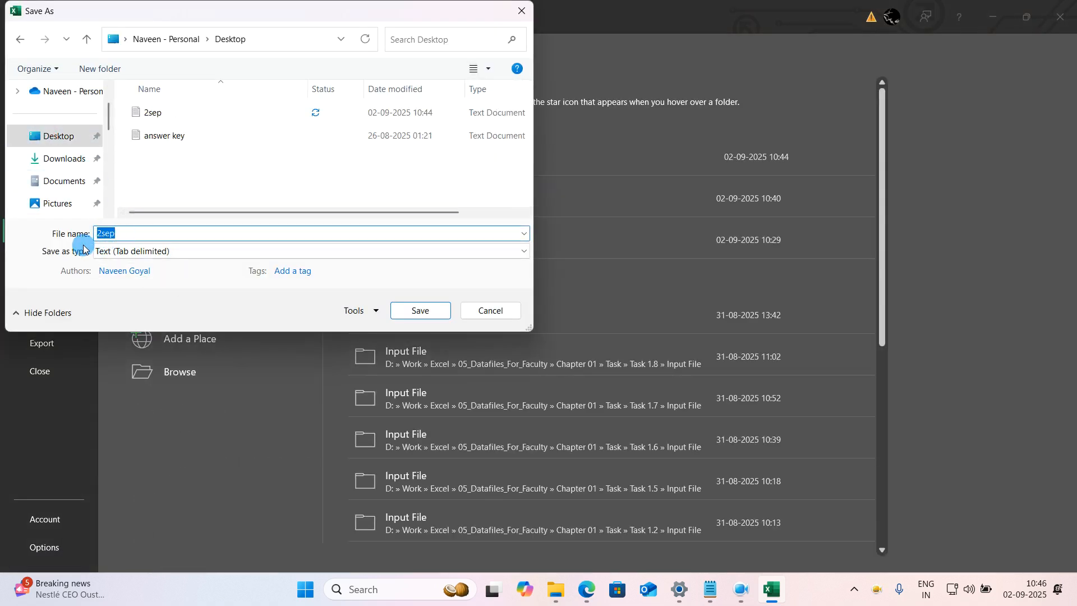
click(109, 253)
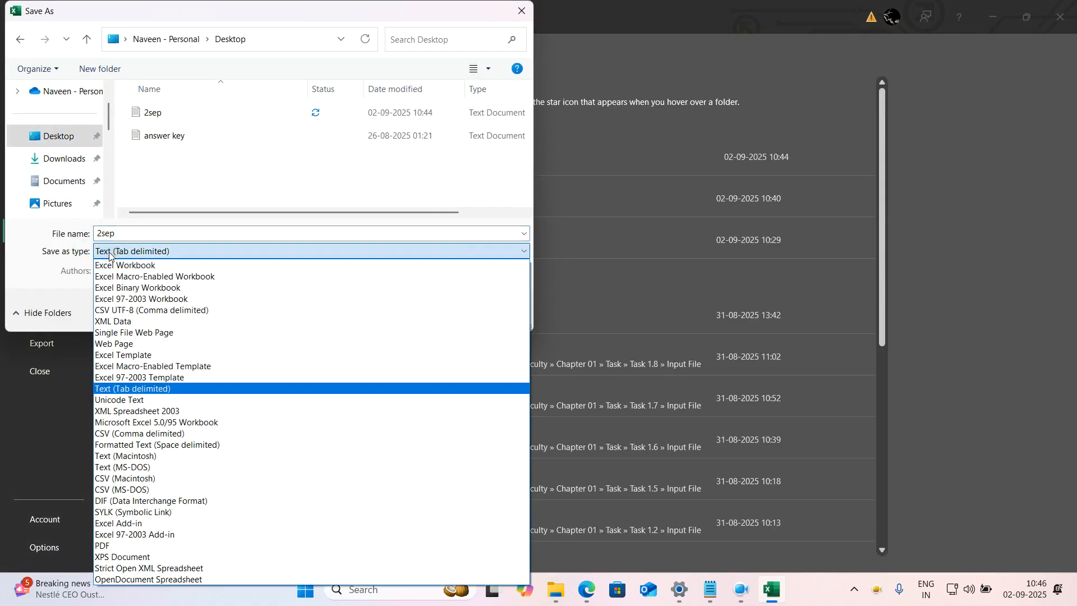
click(116, 344)
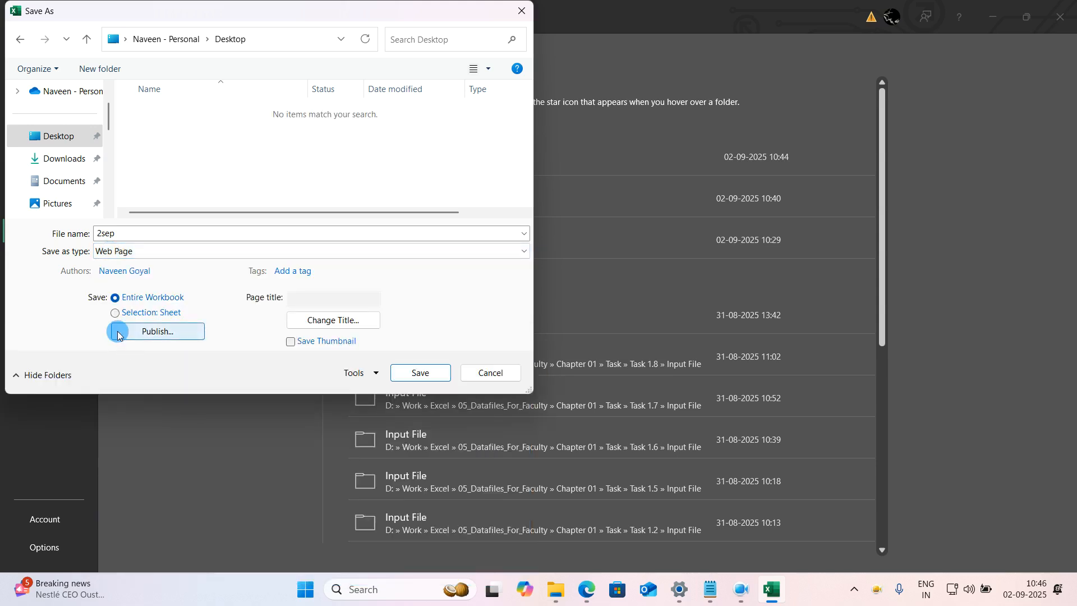
click(419, 372)
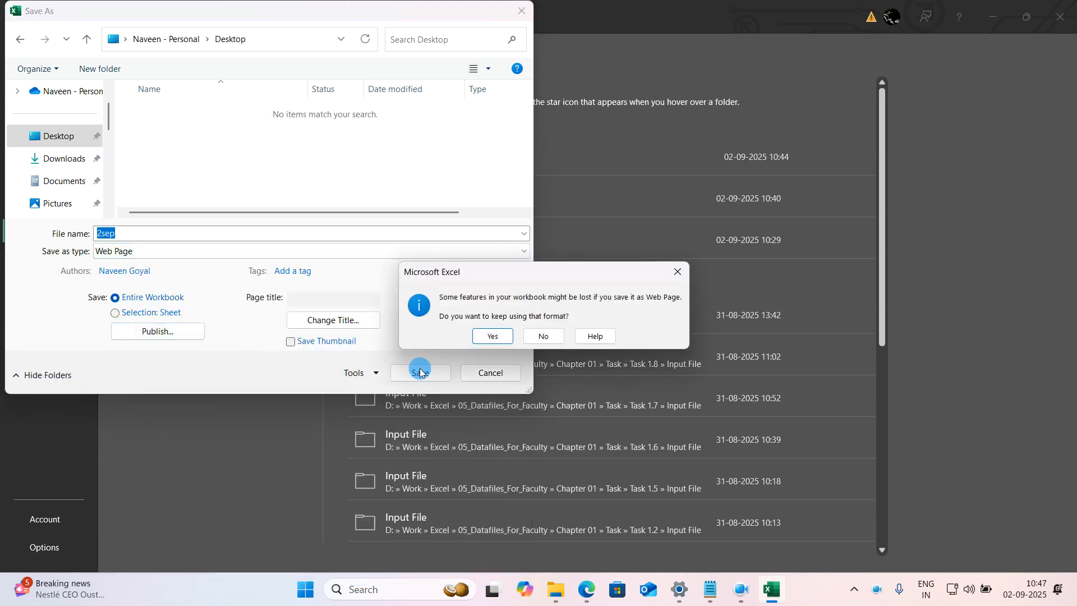
click(487, 336)
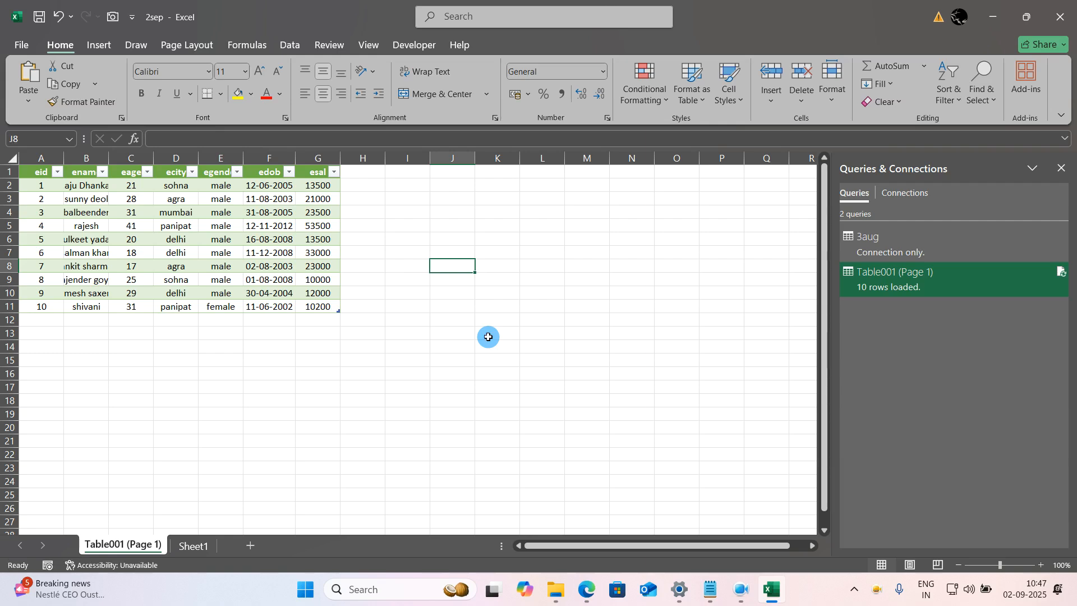
Step: Open the exported 2sep HTML file from the Desktop folder to check it in the browser, then minimize the browser
key(super+d)
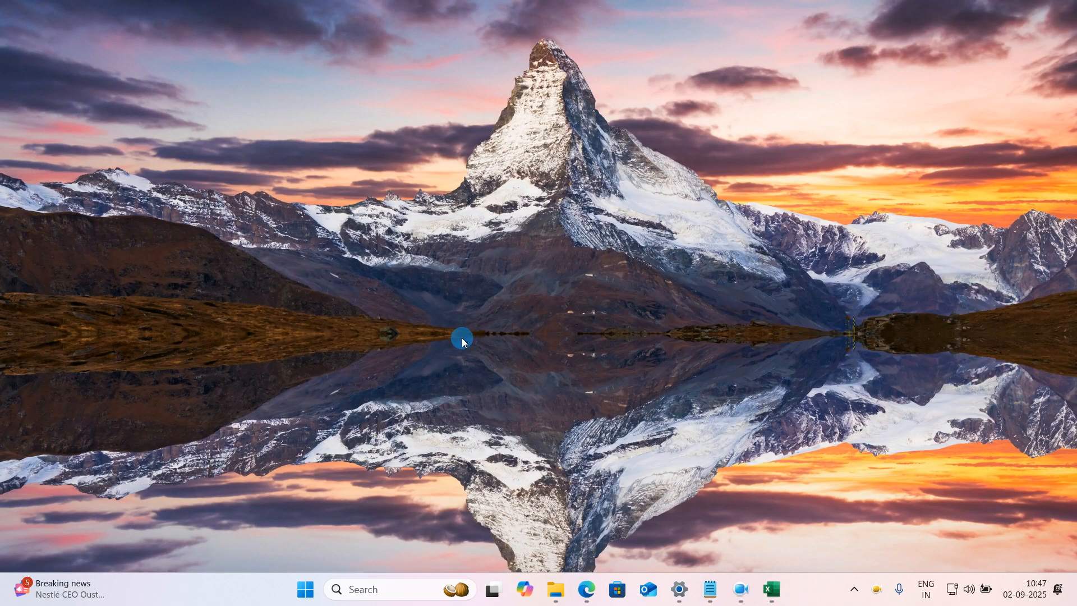
key(super+e)
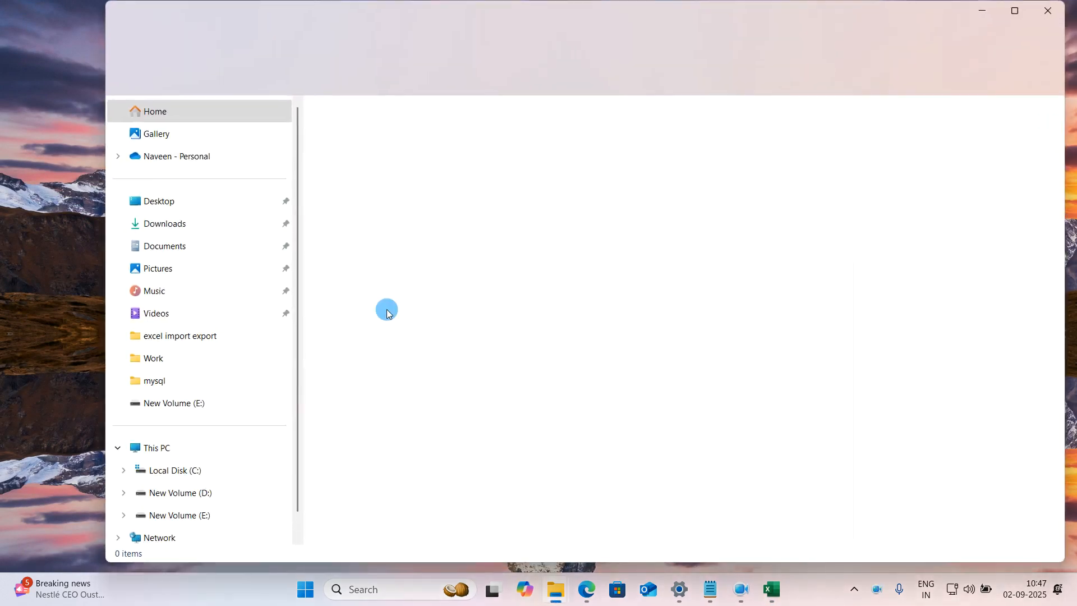
click(164, 203)
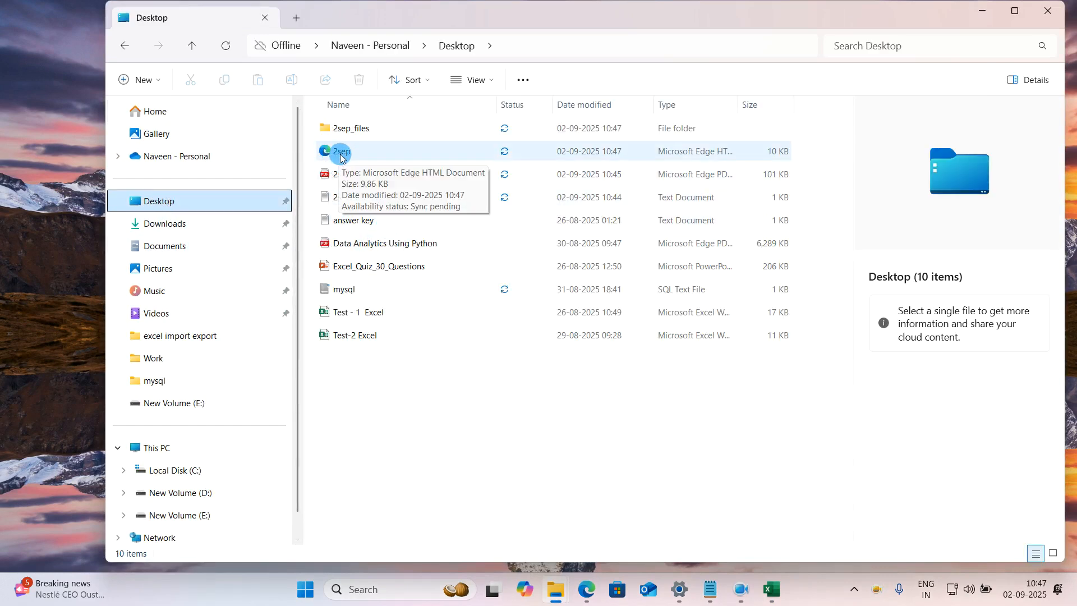
double_click(341, 154)
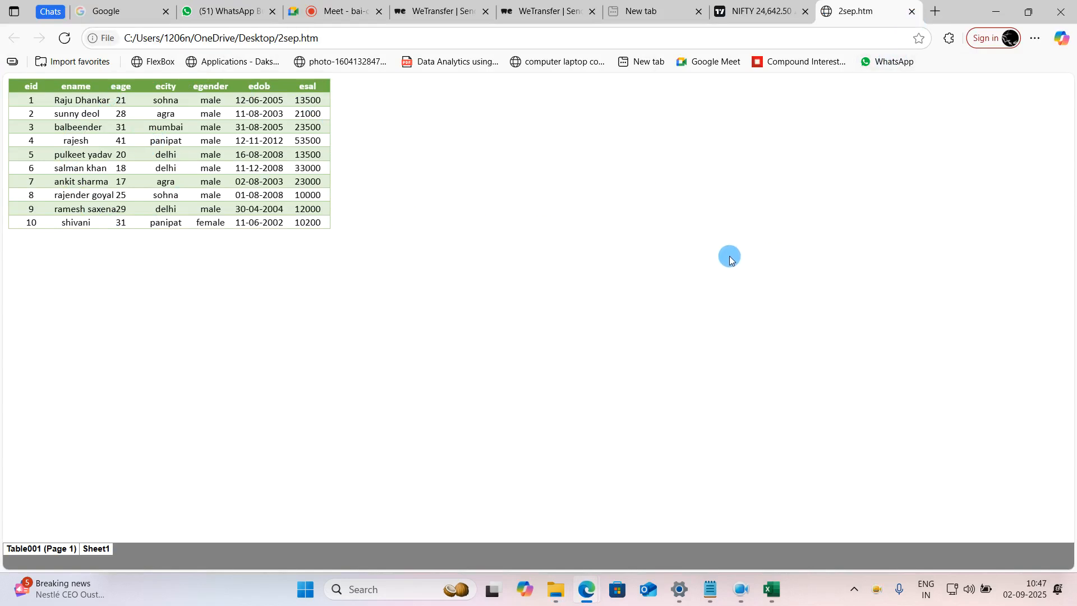
click(997, 11)
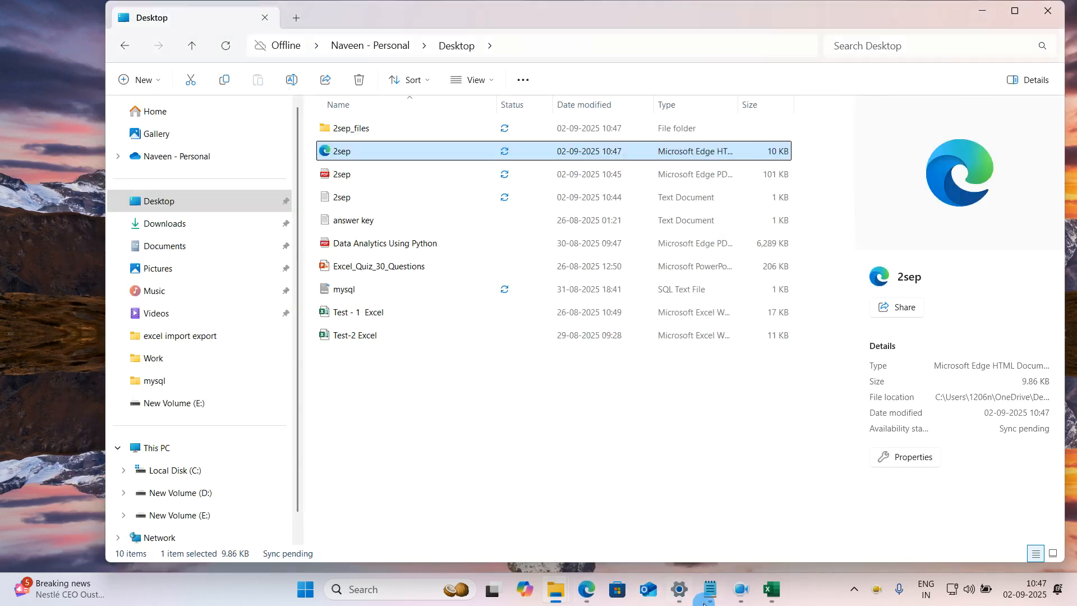
Step: Switch back to Excel and permanently delete the Table001 (Page 1) worksheet
key(alt+Tab)
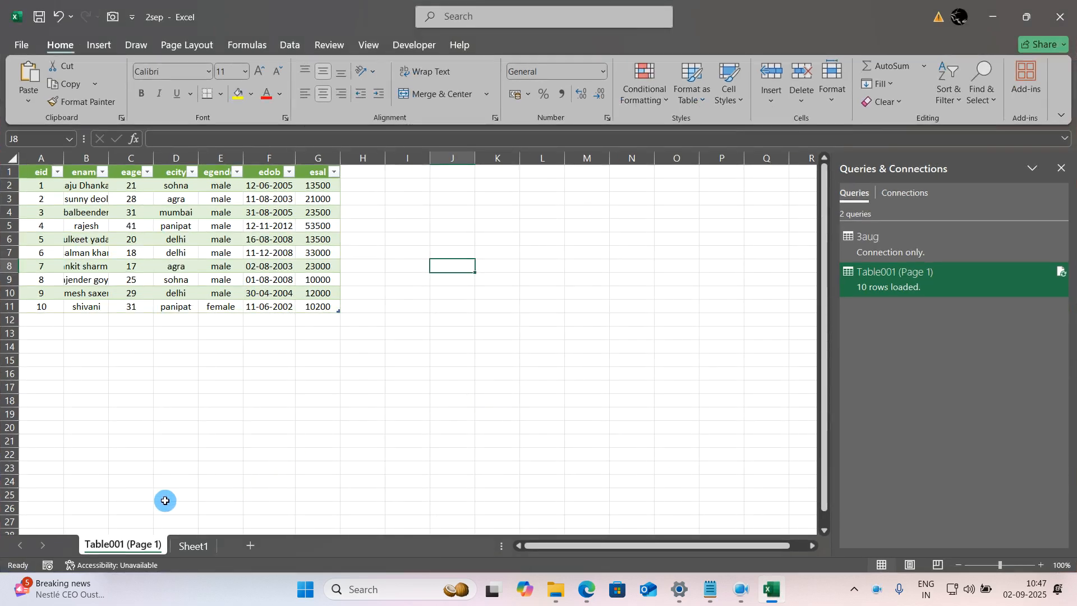
right_click(153, 543)
click(191, 372)
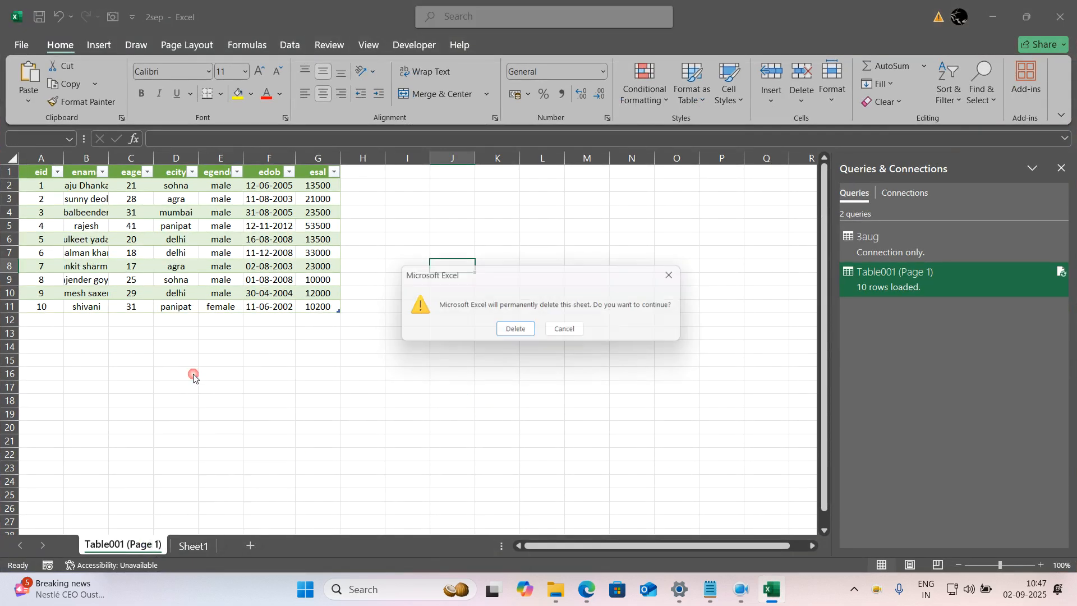
click(514, 333)
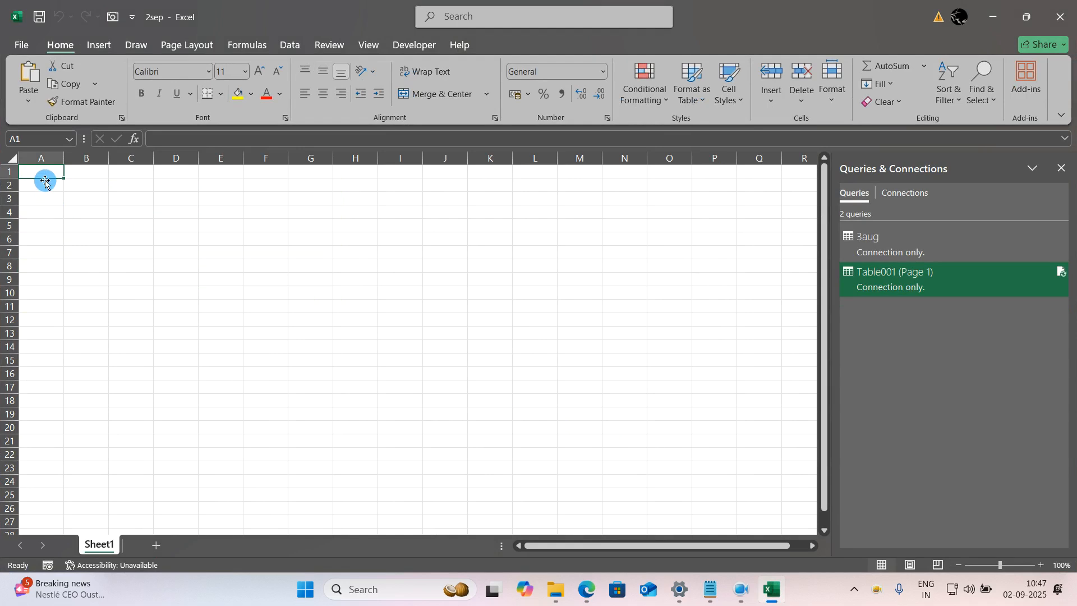
Step: Switch to the Edge browser, open Google in a new tab, and search for "world population"
mouse_move(585, 589)
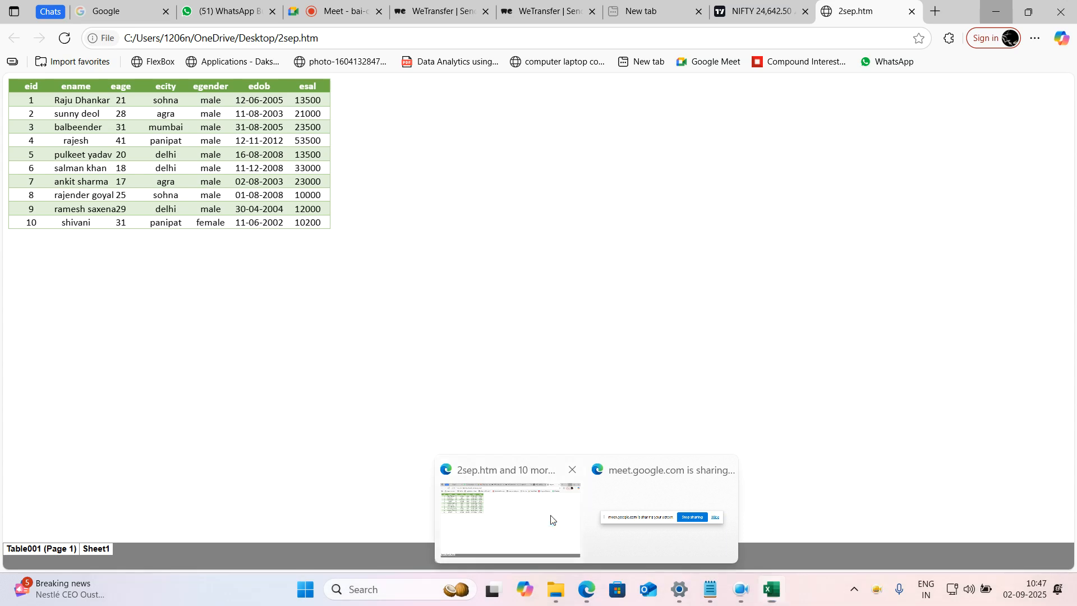
click(550, 515)
click(935, 11)
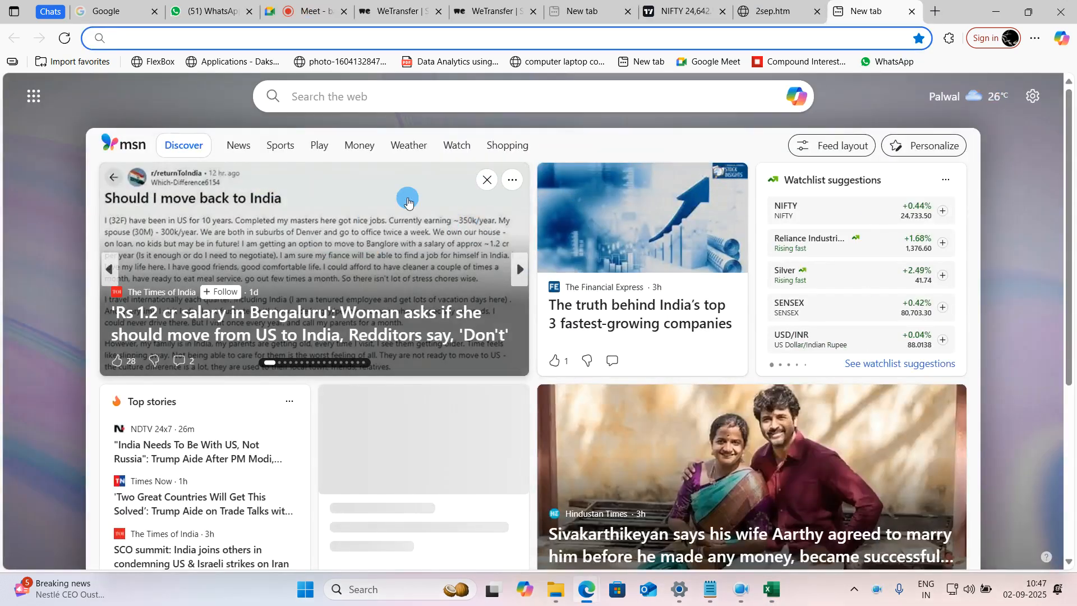
key(Return)
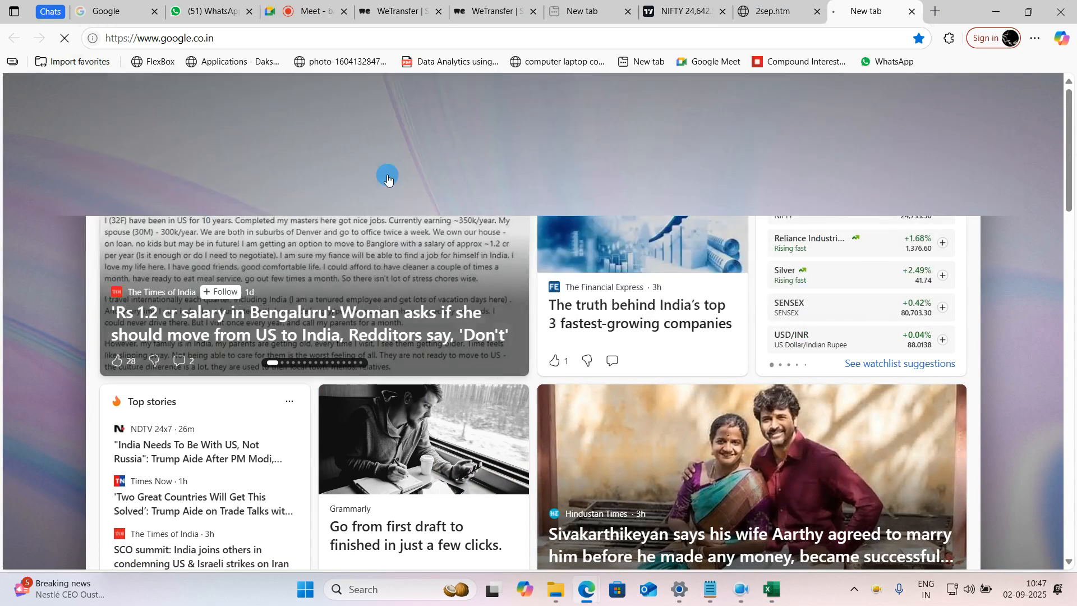
text(world)
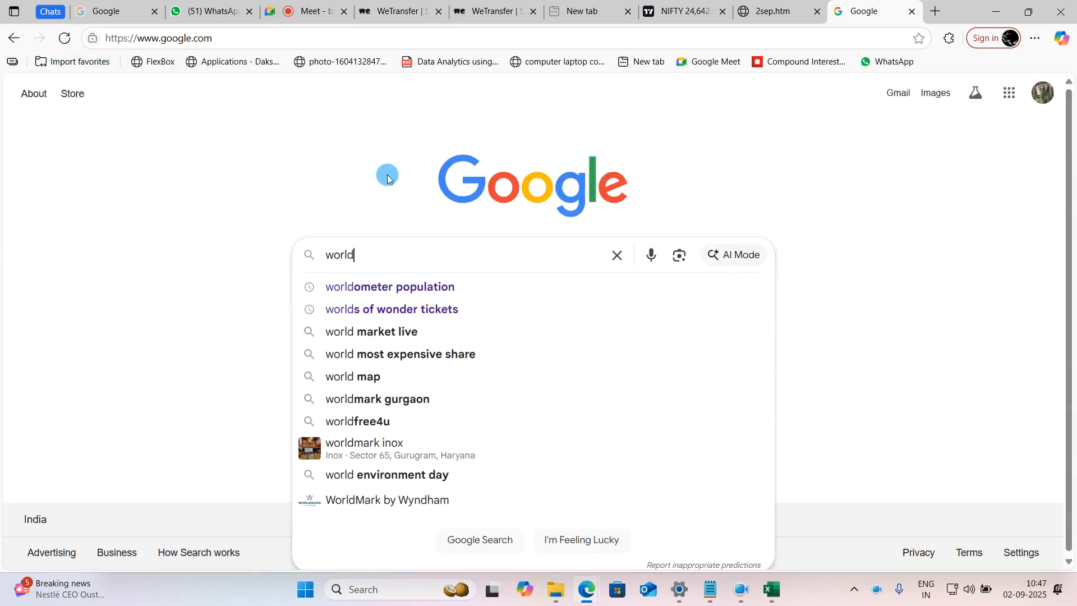
text( po)
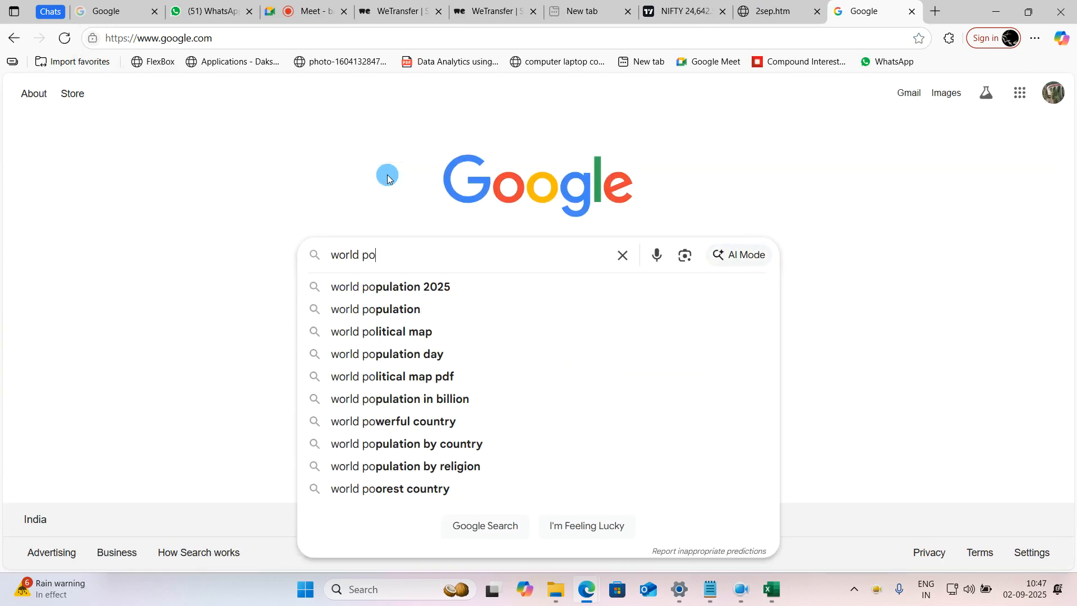
text(pulation)
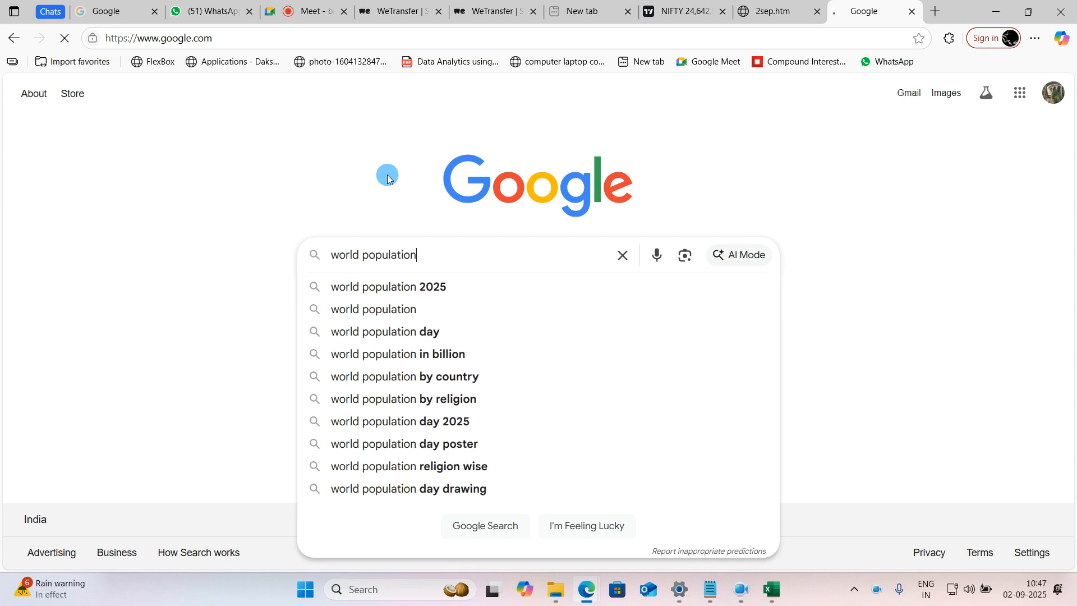
key(Return)
Step: Open Worldometer's World Population Clock page from the search results
scroll(394, 286, down, 2)
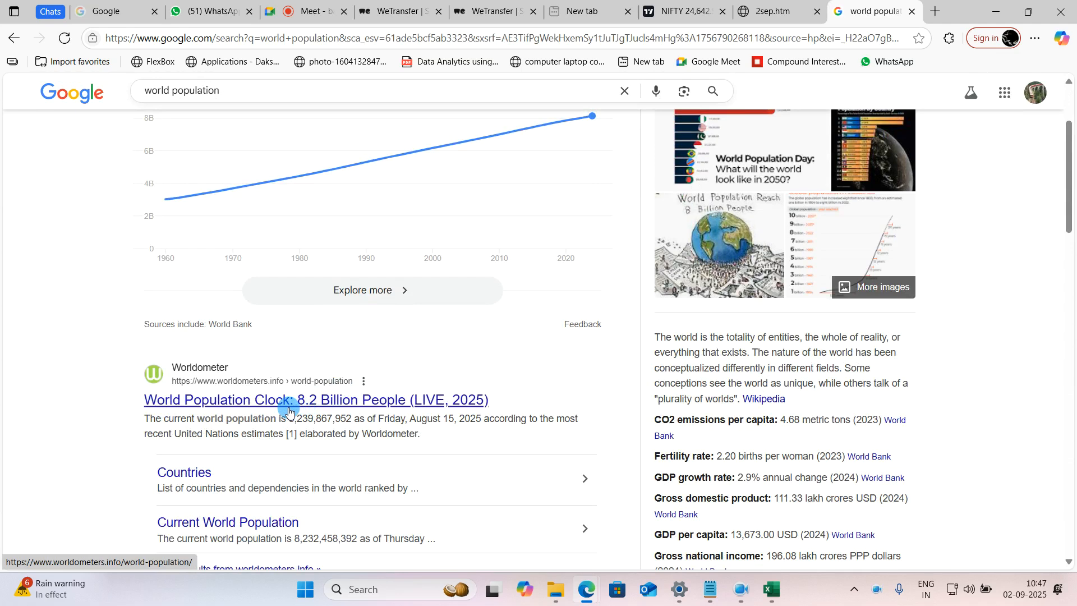
scroll(288, 411, up, 2)
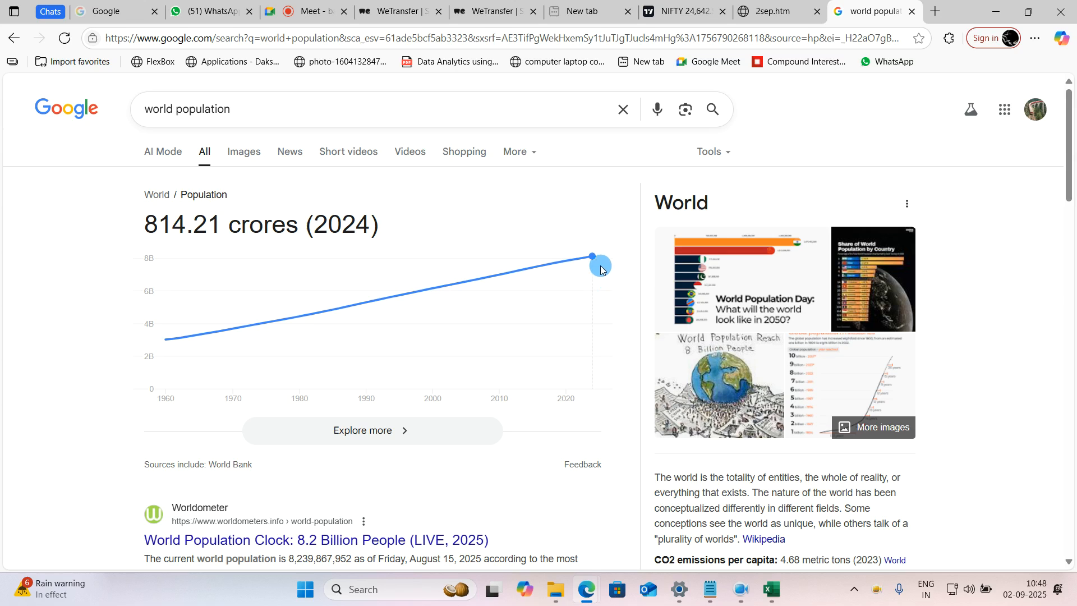
scroll(516, 377, down, 3)
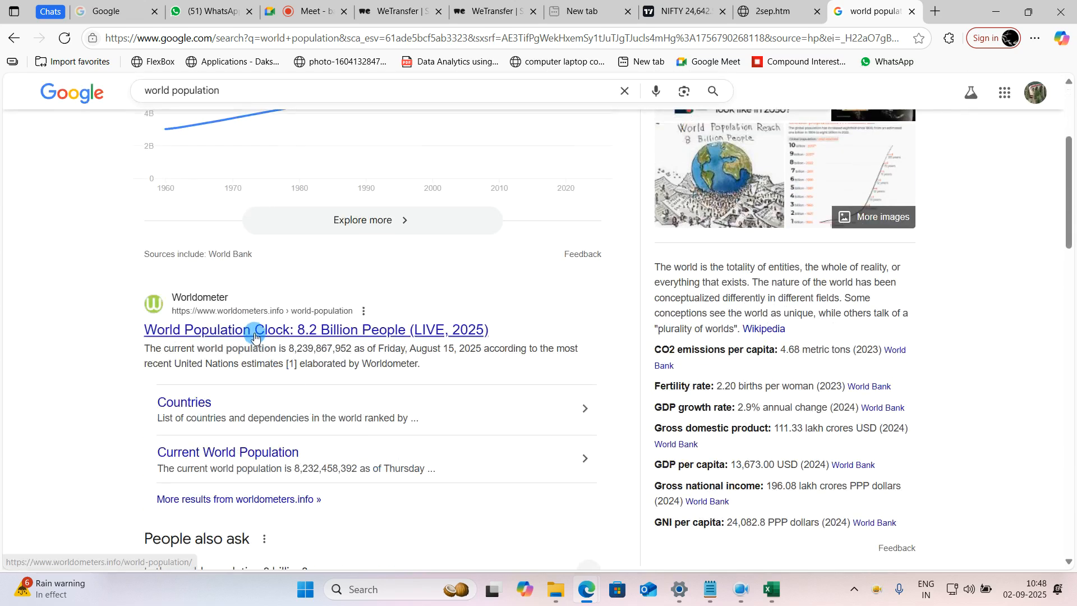
click(255, 334)
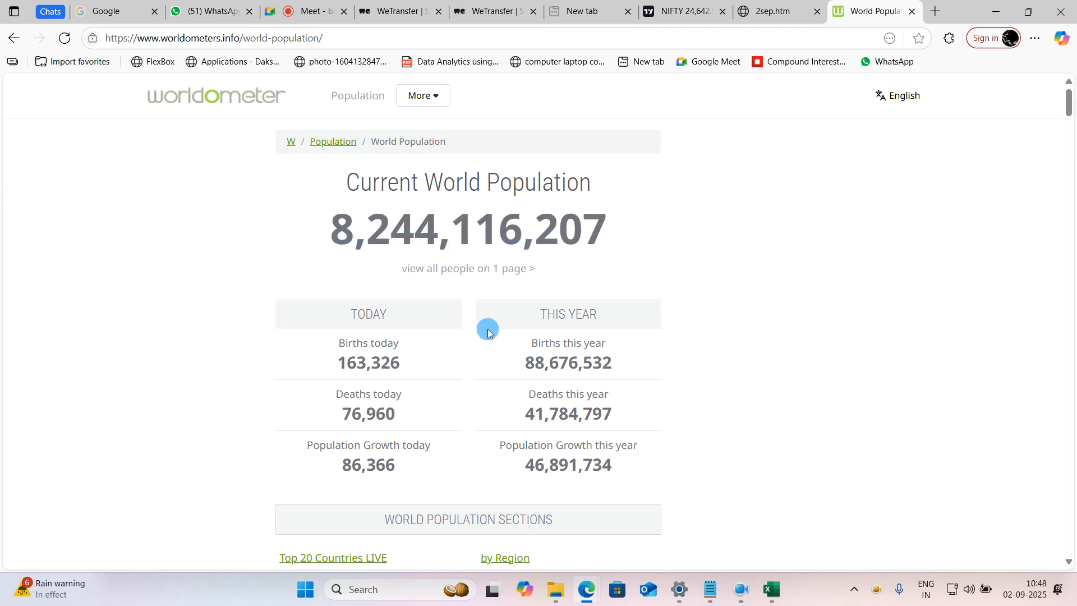
Step: Examine the Worldometer page's live population counters, section links and table of the 20 largest countries by population
scroll(488, 327, down, 1)
scroll(464, 365, up, 1)
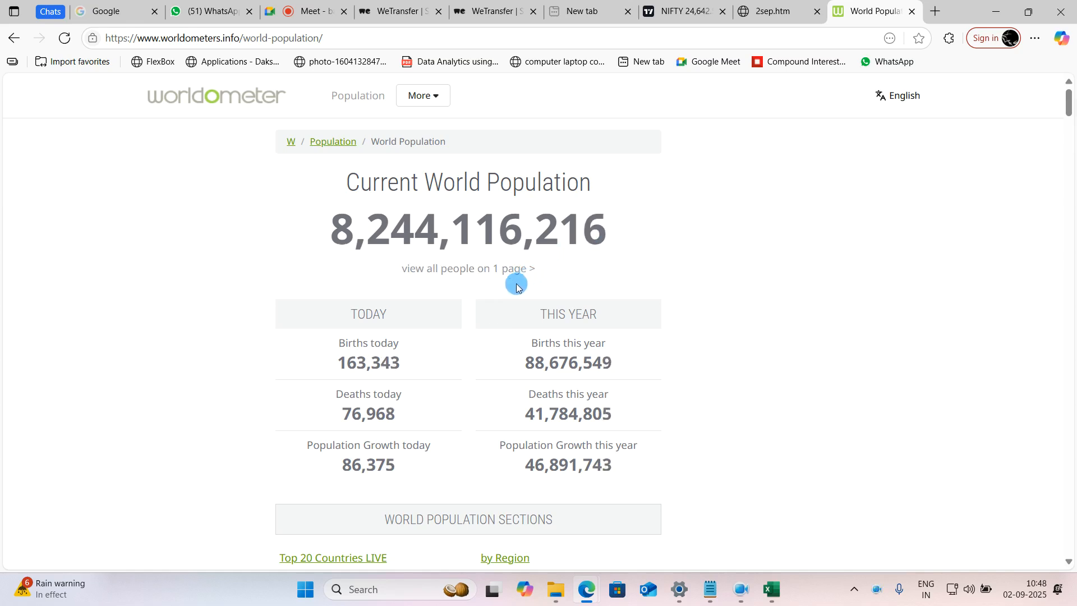
scroll(463, 359, down, 1)
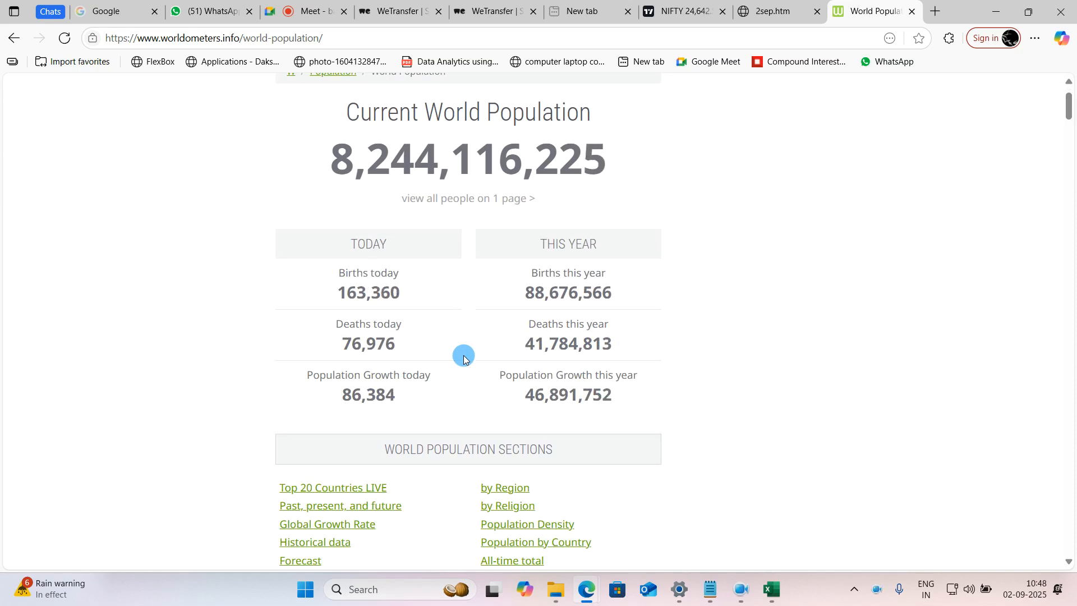
scroll(464, 359, down, 1)
scroll(464, 359, up, 2)
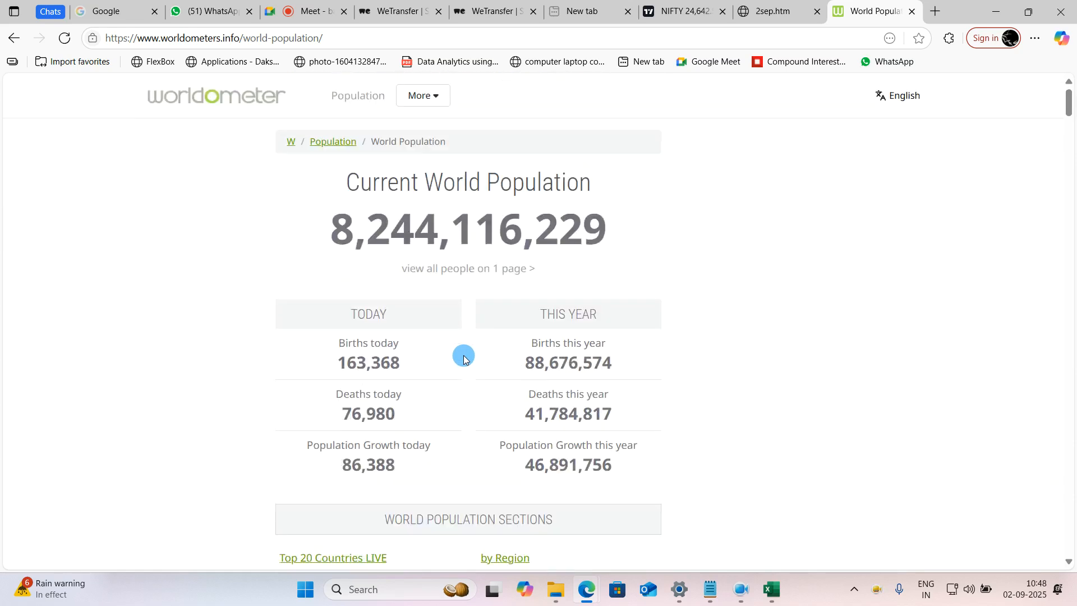
scroll(464, 359, down, 4)
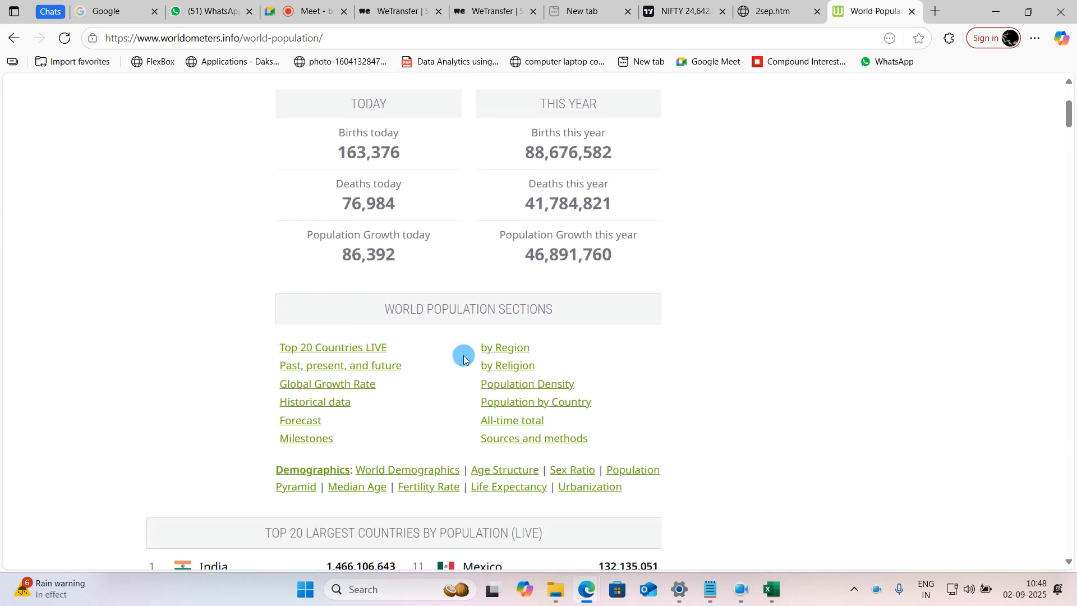
scroll(464, 360, up, 2)
scroll(464, 360, up, 2)
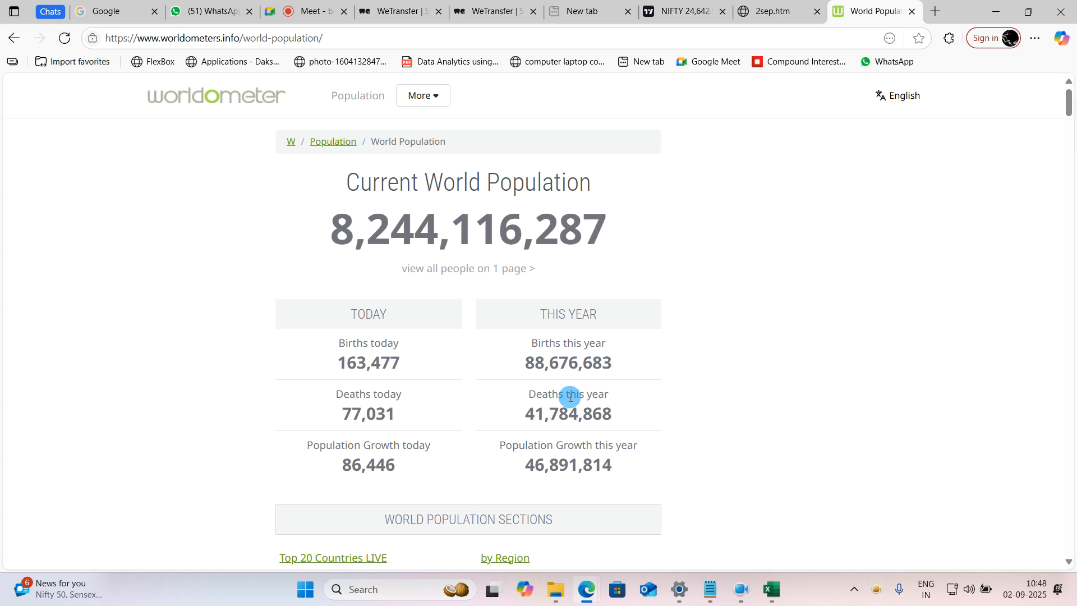
scroll(570, 397, down, 3)
scroll(558, 409, down, 2)
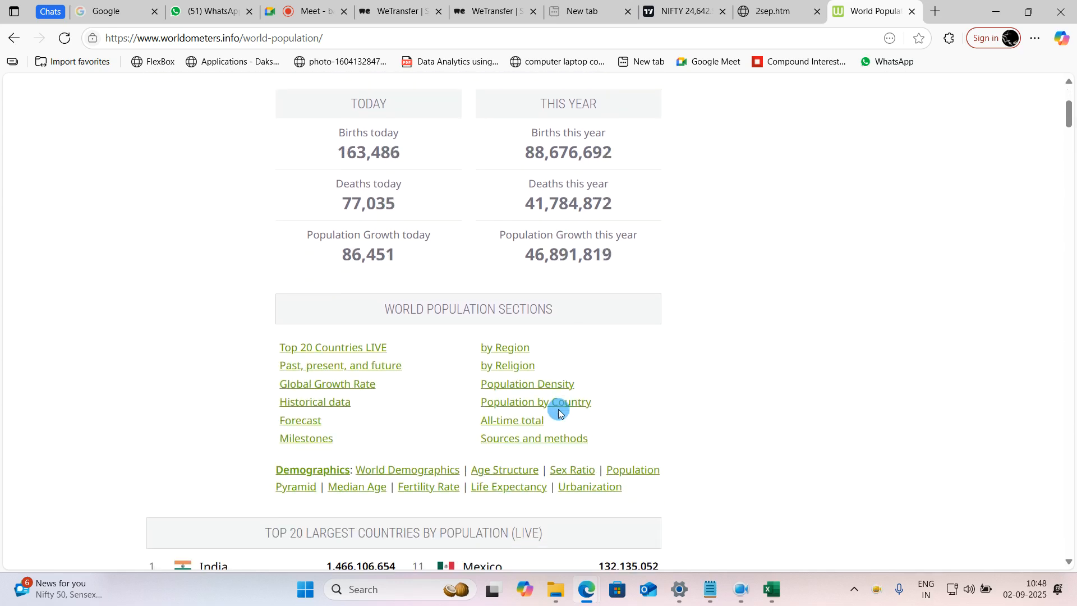
scroll(559, 414, up, 5)
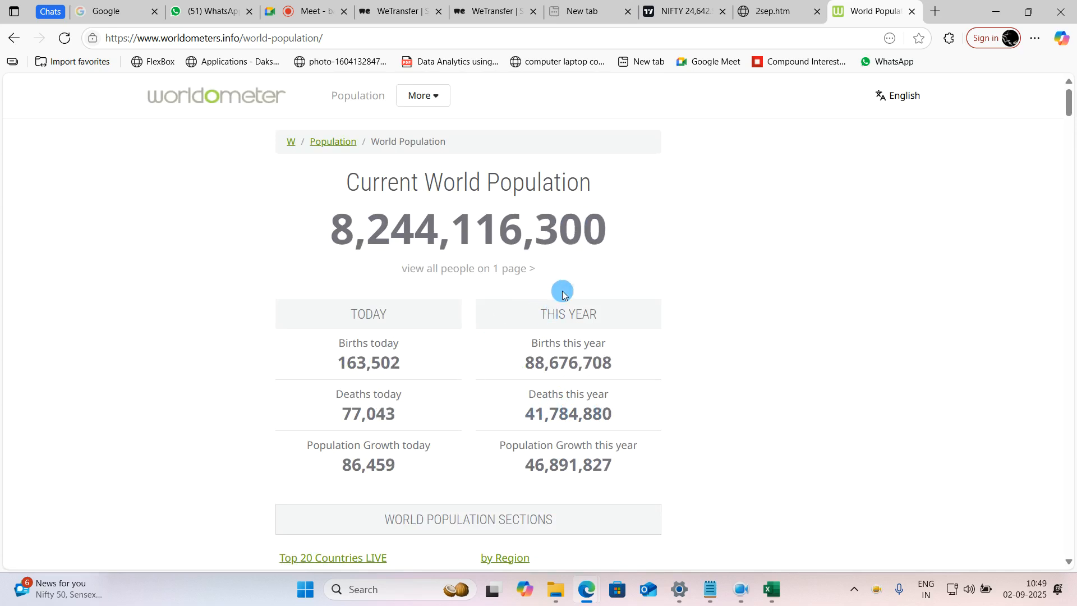
key(ctrl+a)
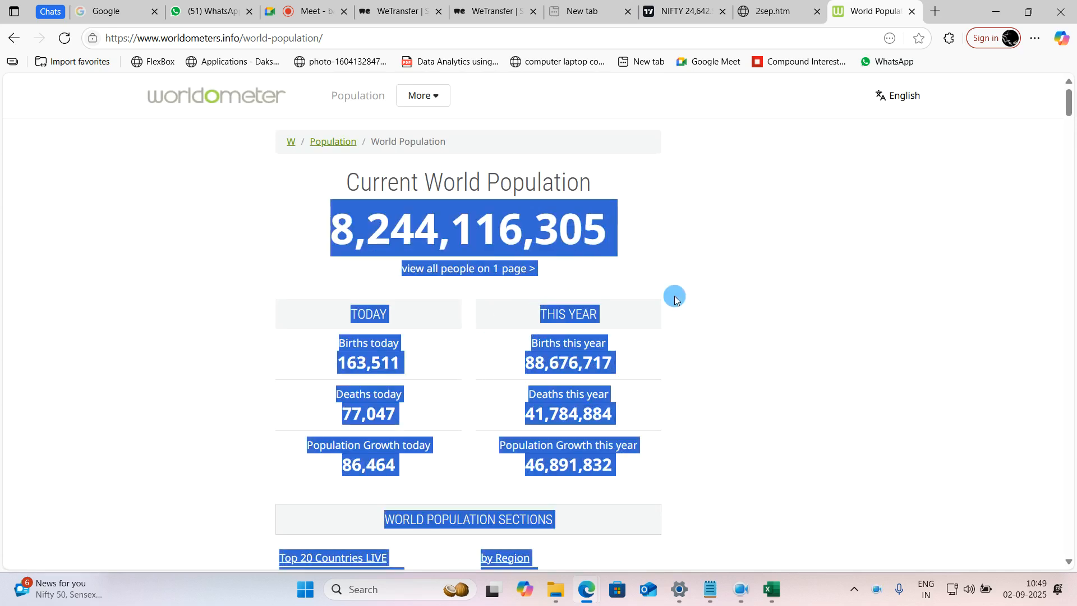
click(675, 297)
scroll(675, 354, down, 10)
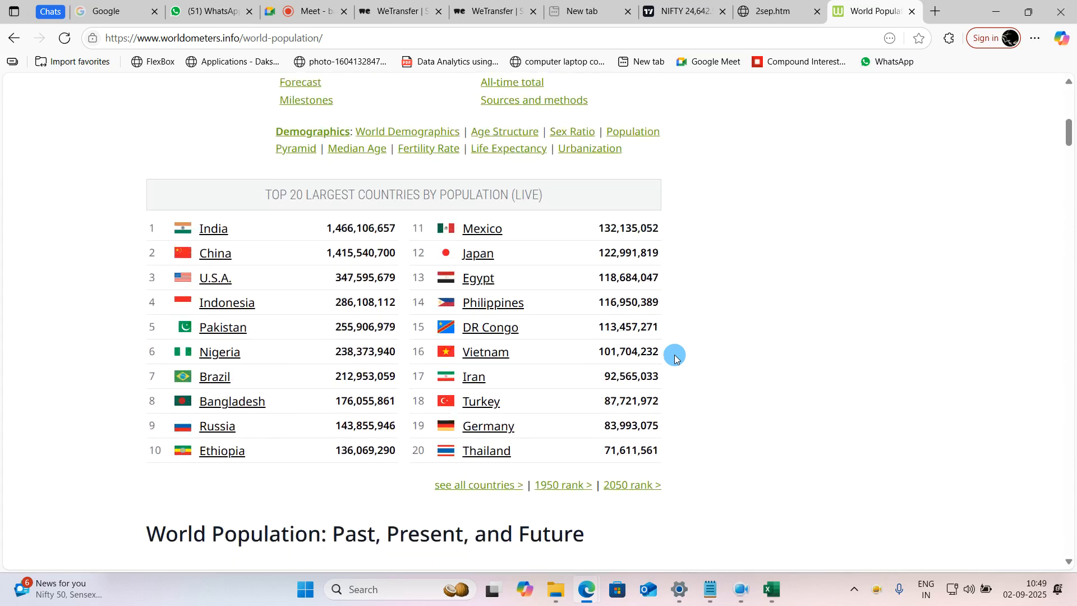
Step: Examine the Worldometer page's world population history chart and the Yearly Growth Rate chart with their explanatory text
scroll(574, 372, down, 11)
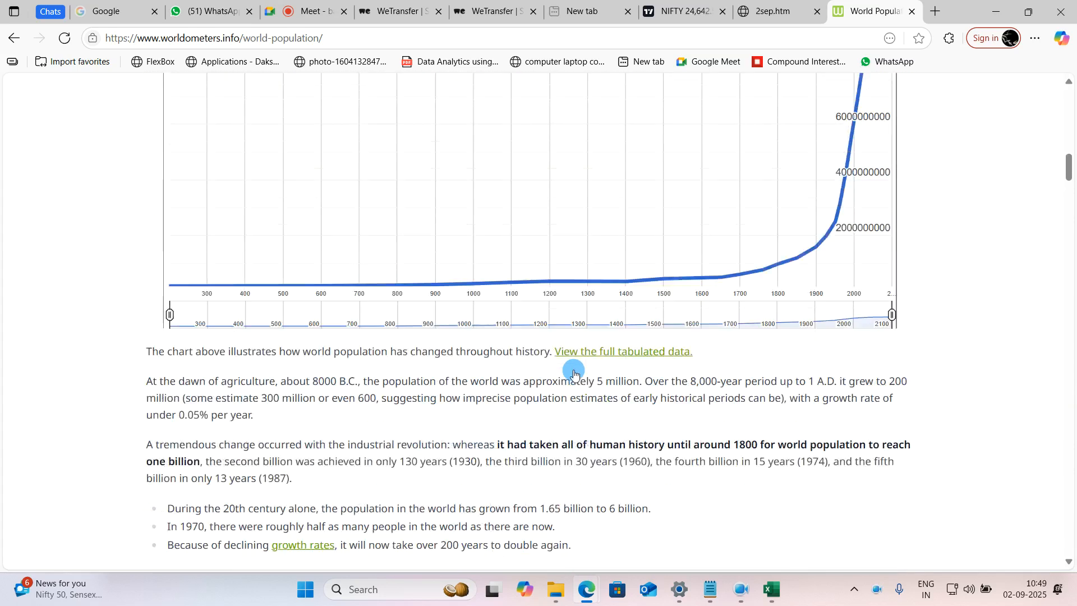
scroll(574, 373, up, 4)
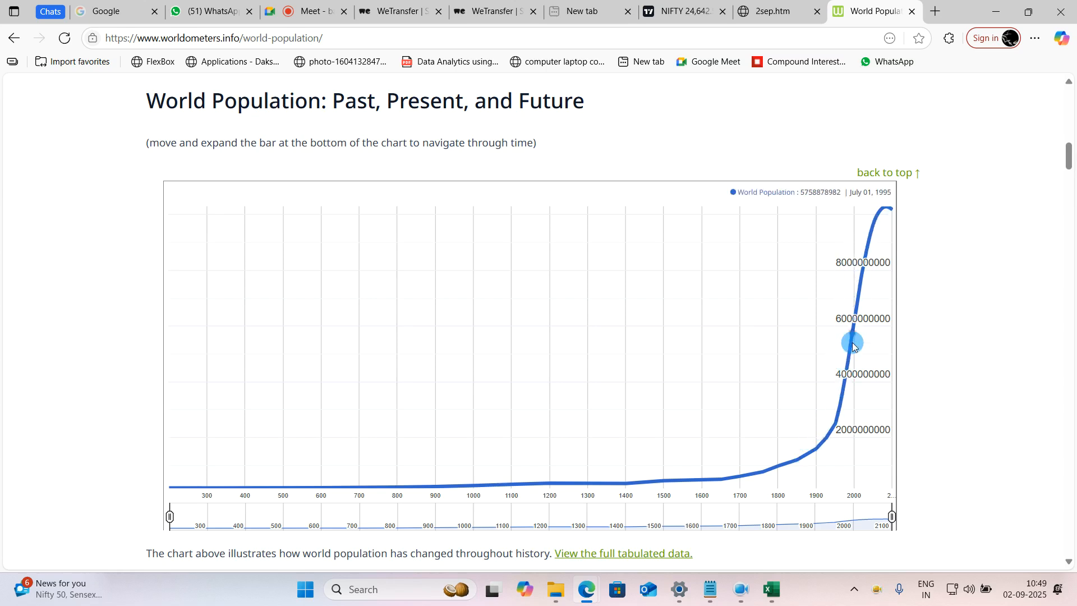
scroll(519, 491, down, 5)
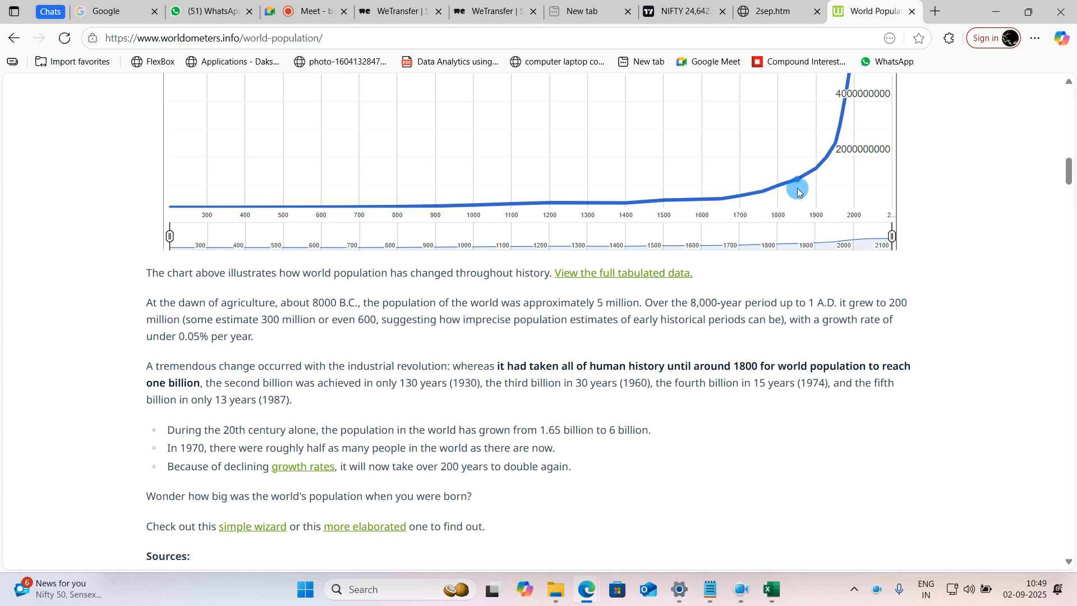
scroll(825, 174, up, 2)
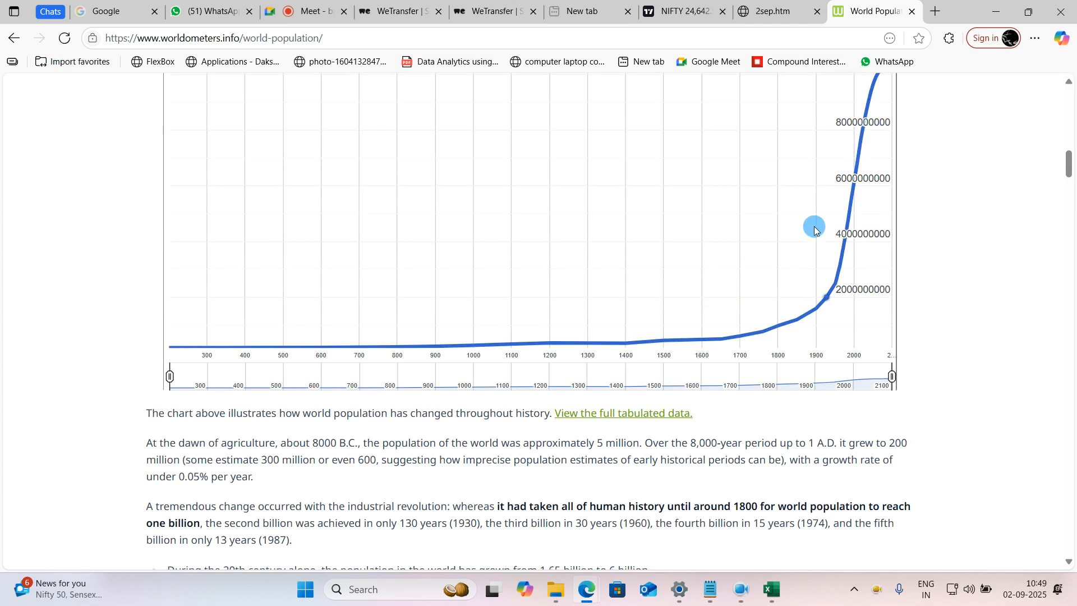
scroll(774, 286, down, 3)
scroll(729, 287, down, 10)
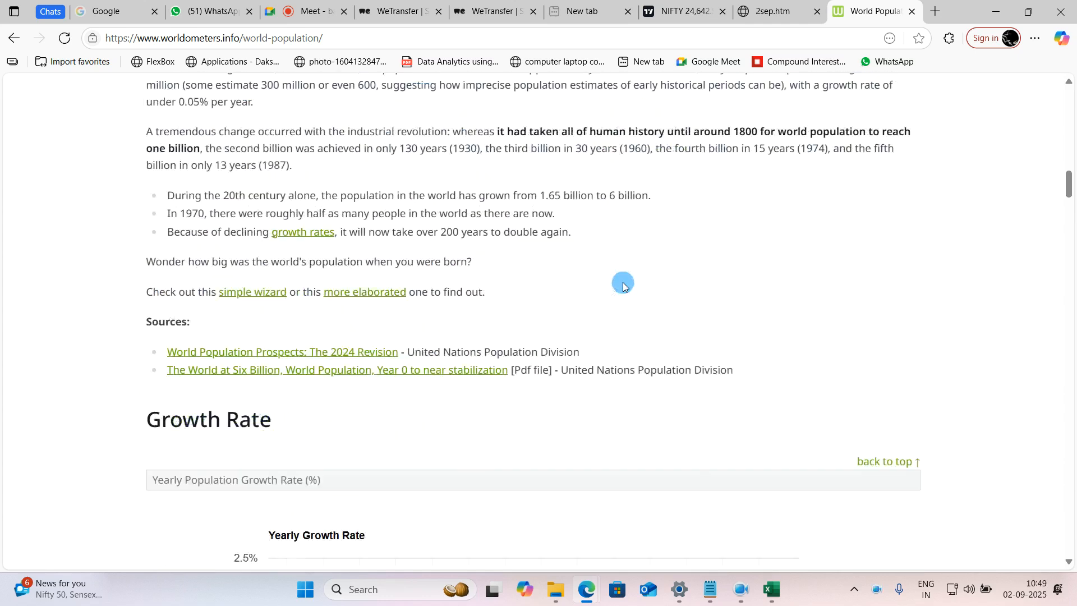
scroll(615, 290, down, 1)
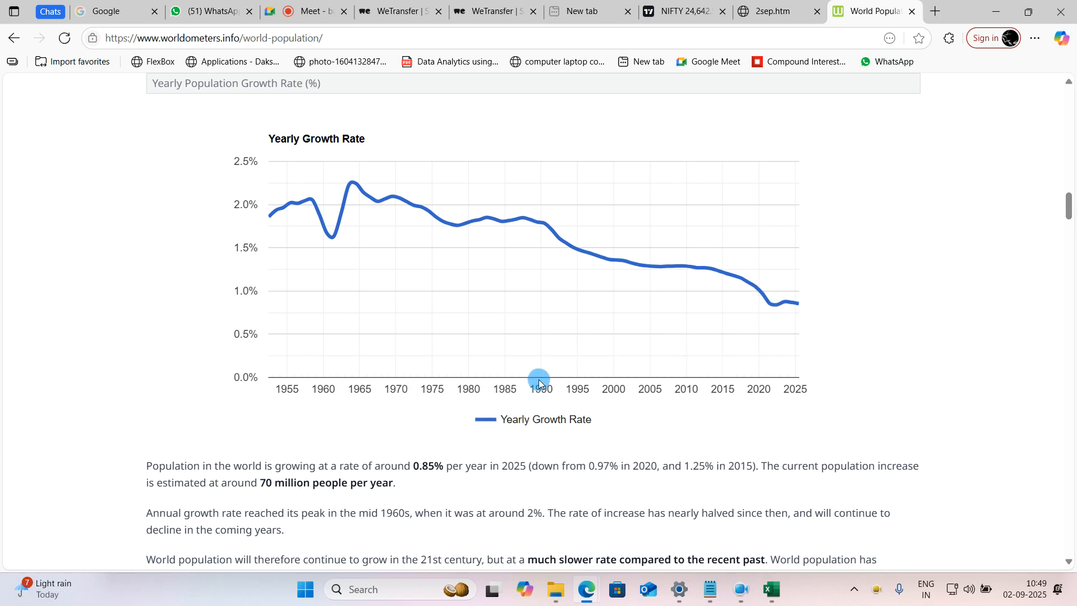
scroll(505, 336, down, 1)
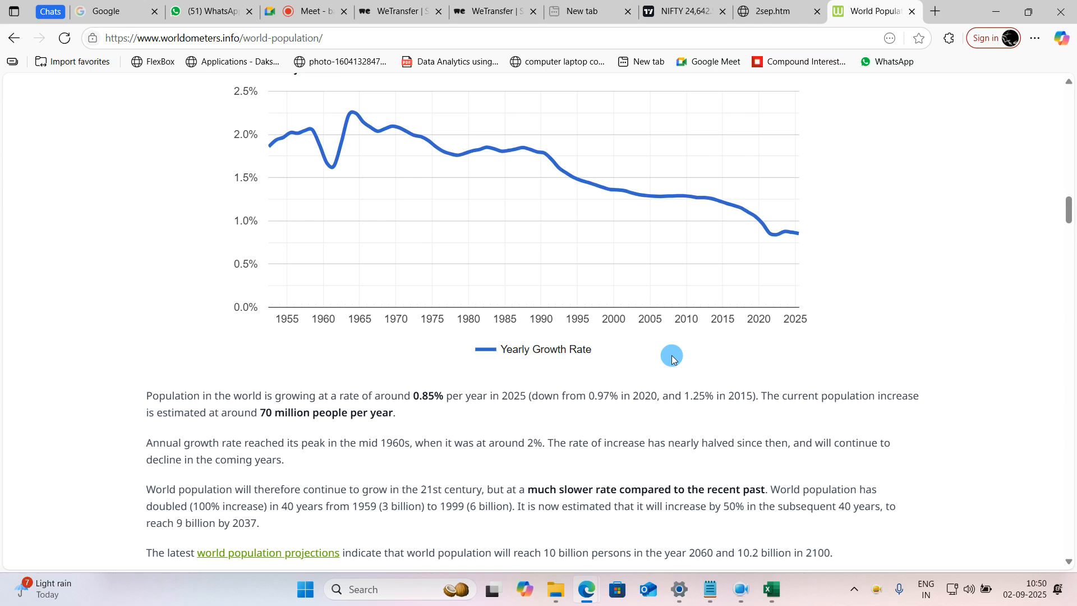
Step: Examine the World Population (2025 and historical) table, highlighting its rows from the header down to 2000
scroll(674, 359, down, 10)
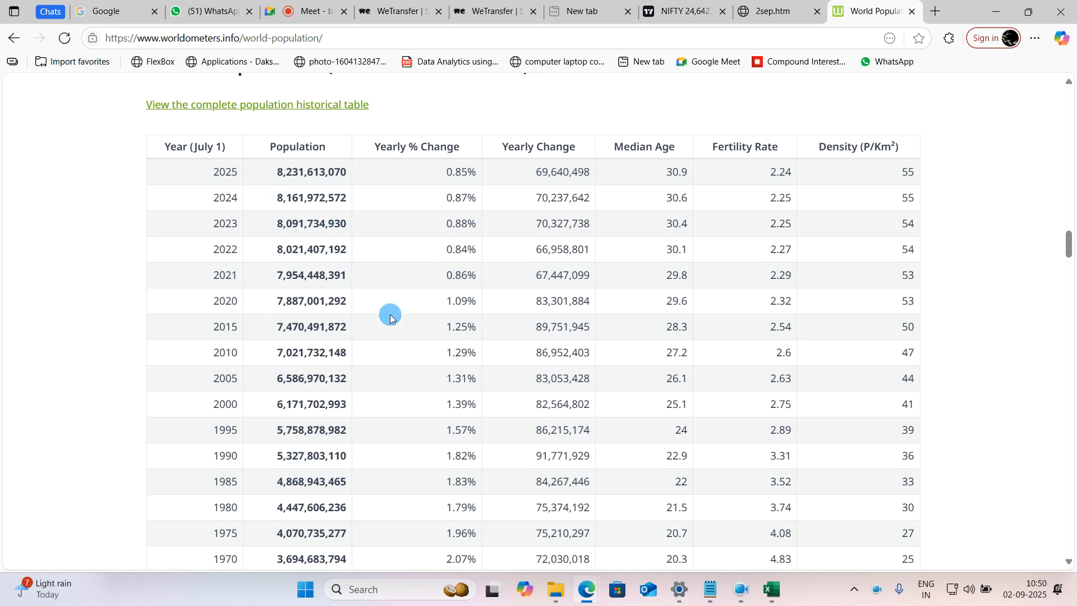
scroll(395, 313, down, 3)
scroll(398, 313, up, 3)
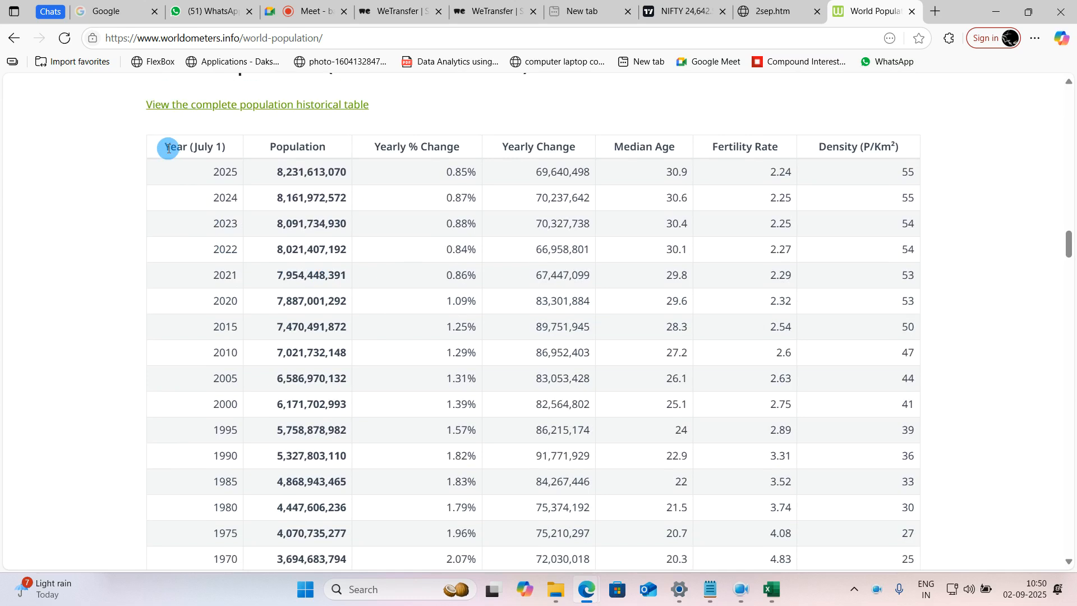
drag(170, 147, 565, 398)
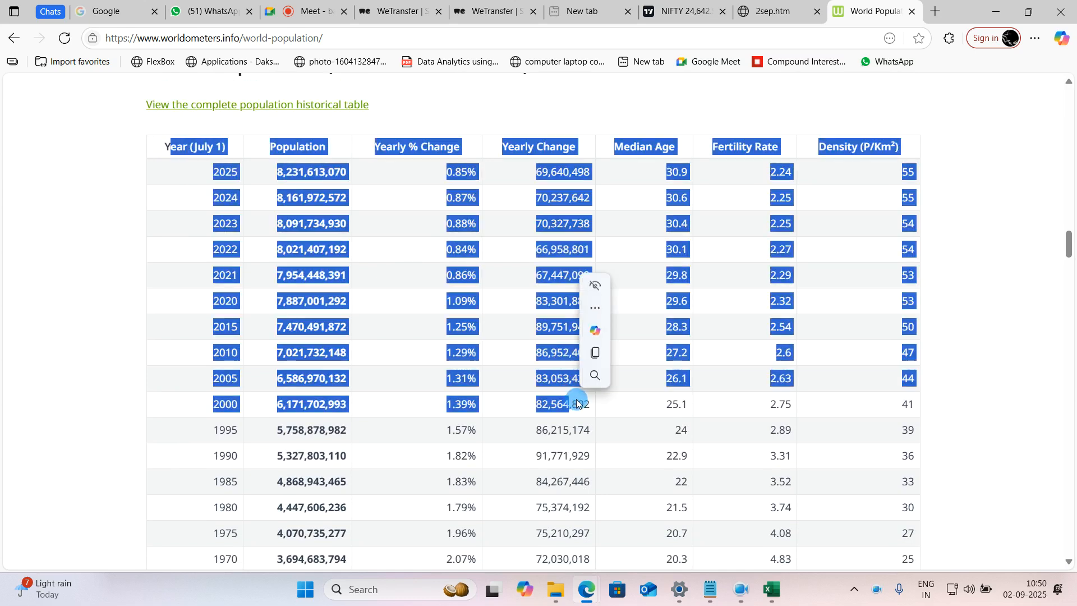
click(577, 401)
scroll(577, 401, up, 1)
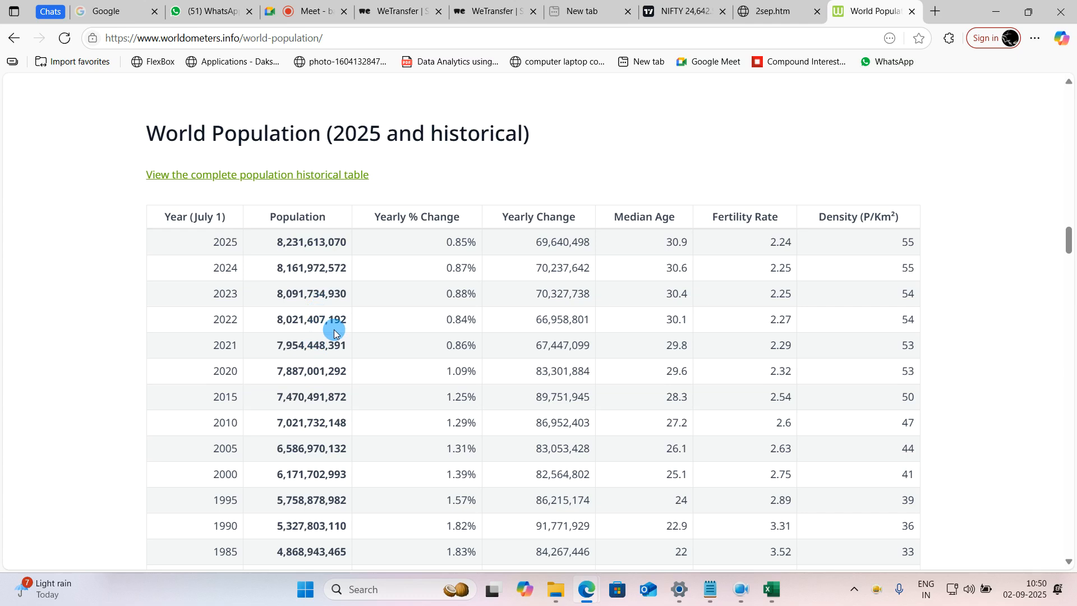
Step: Copy the web address of the Worldometer world population page
click(348, 39)
right_click(348, 42)
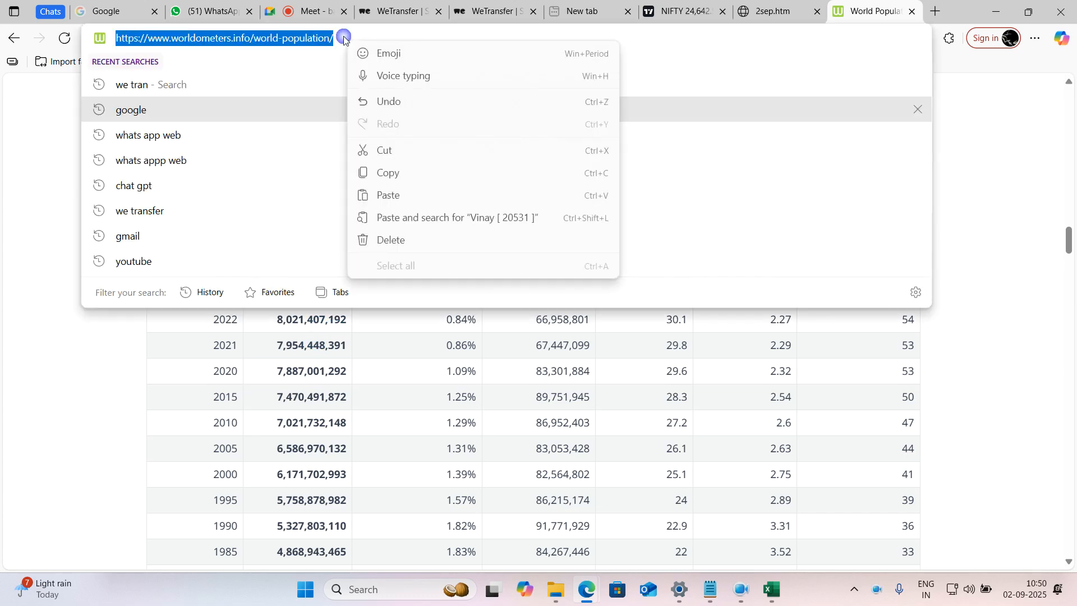
click(378, 174)
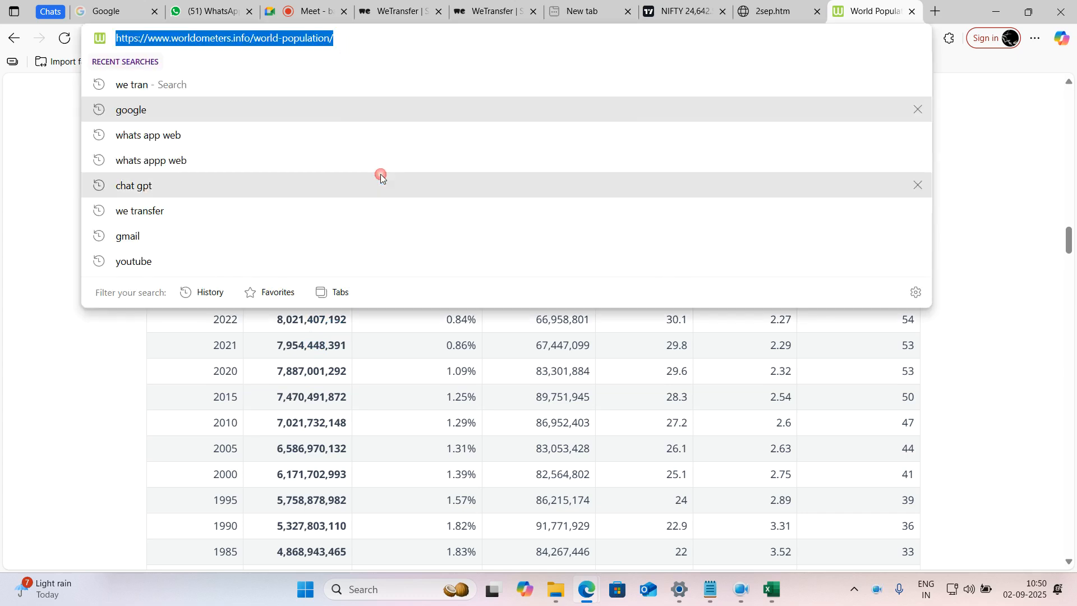
click(996, 12)
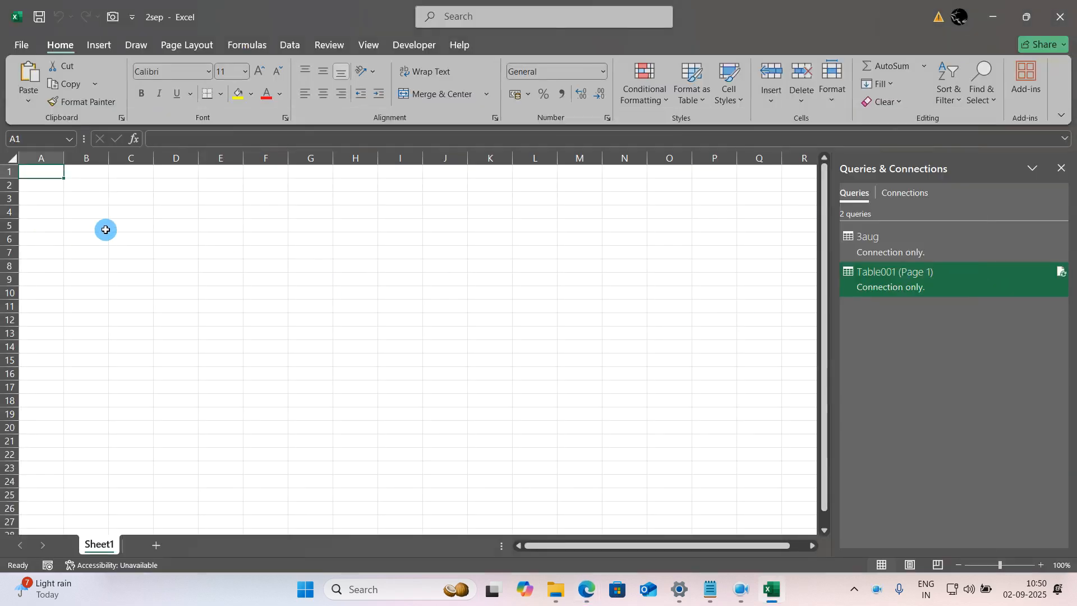
click(288, 45)
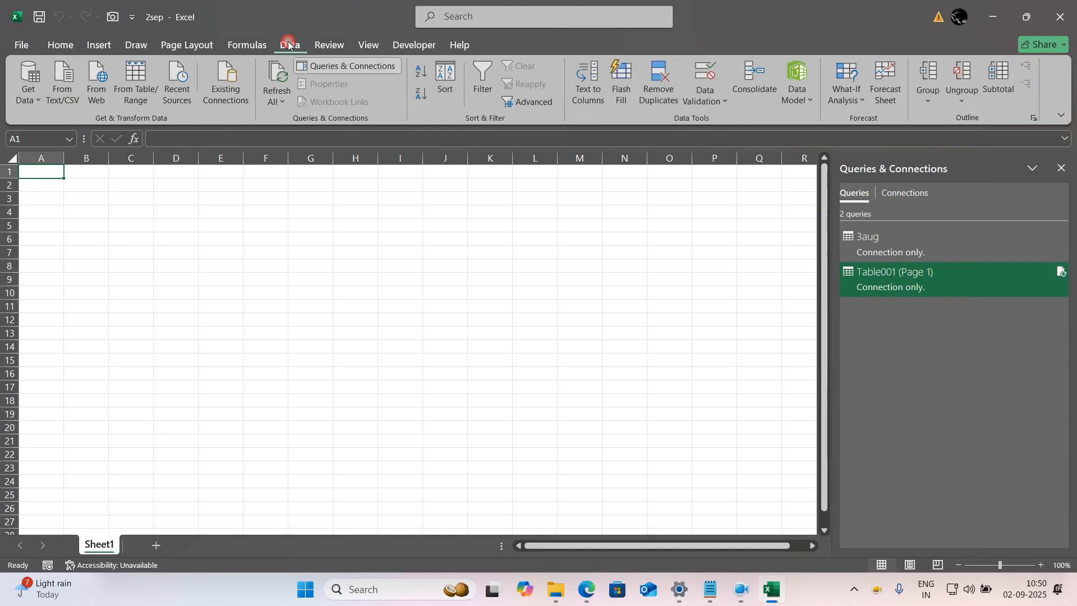
click(101, 84)
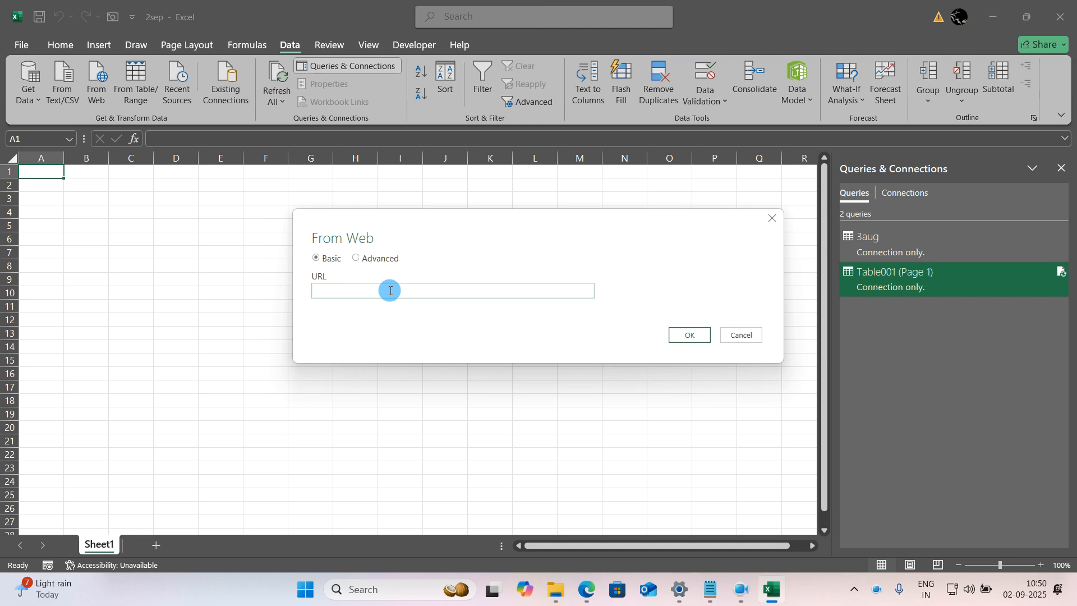
key(ctrl+v)
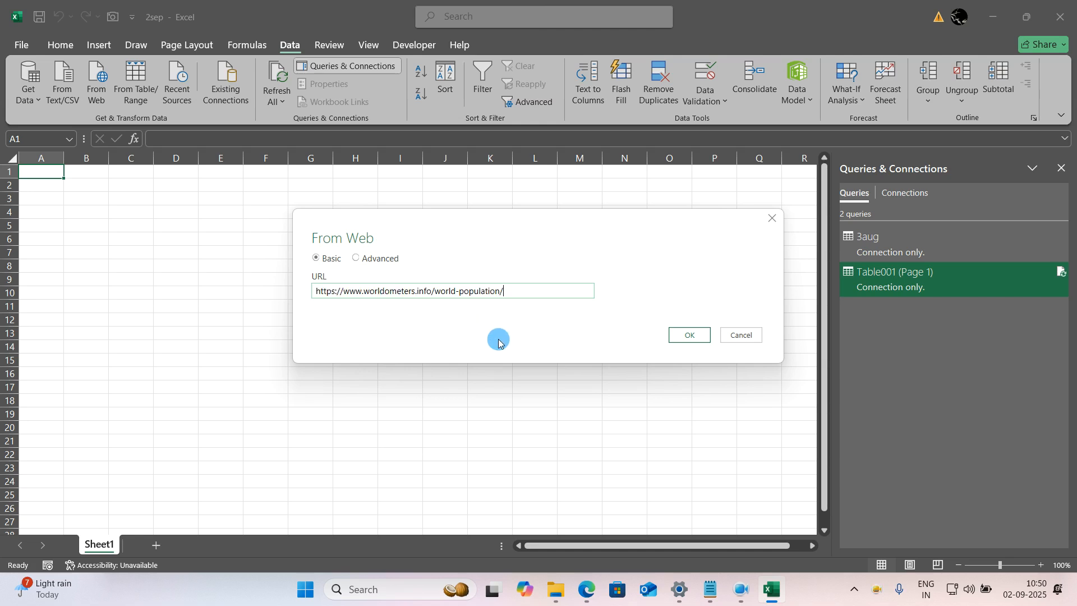
click(688, 337)
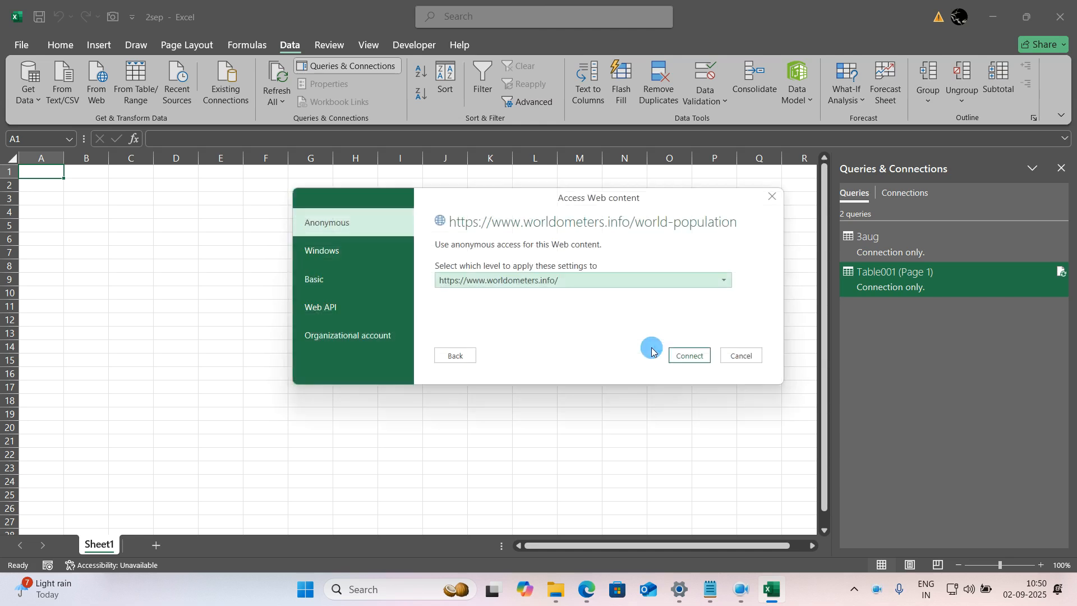
click(688, 357)
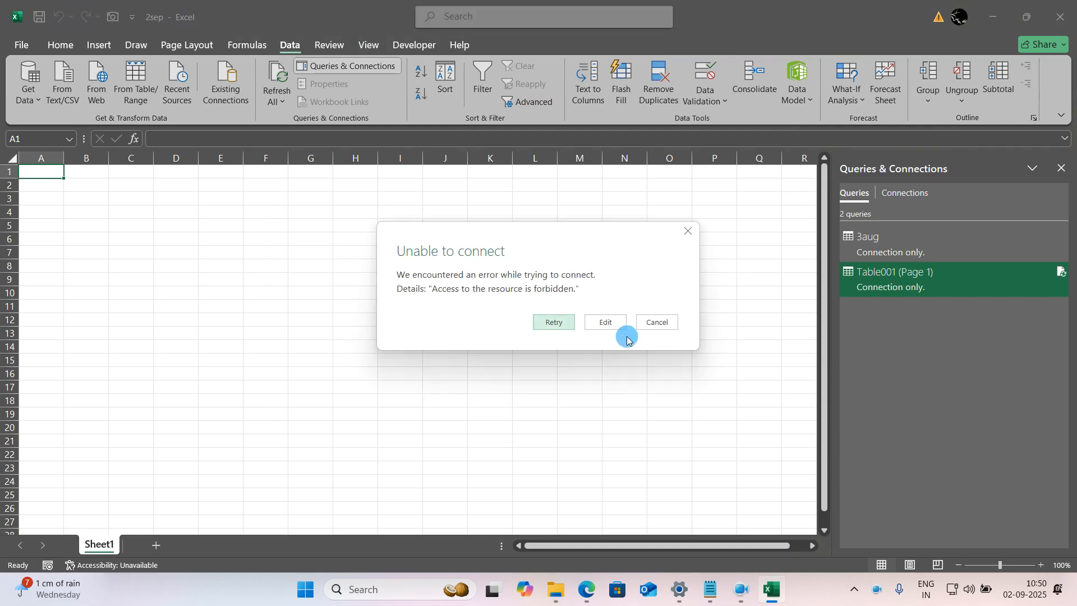
click(572, 329)
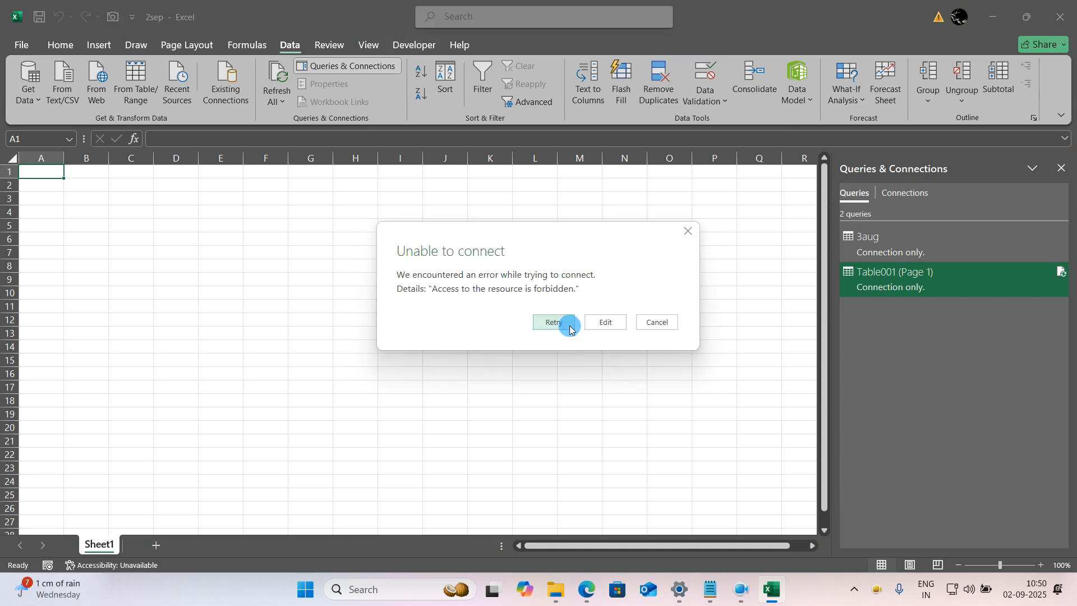
click(570, 329)
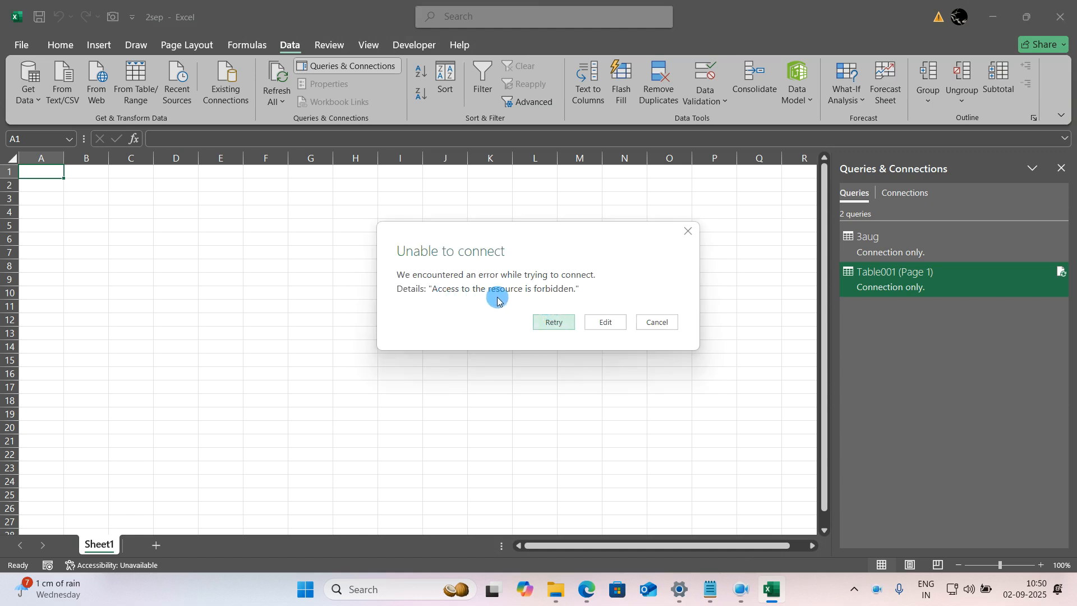
click(687, 231)
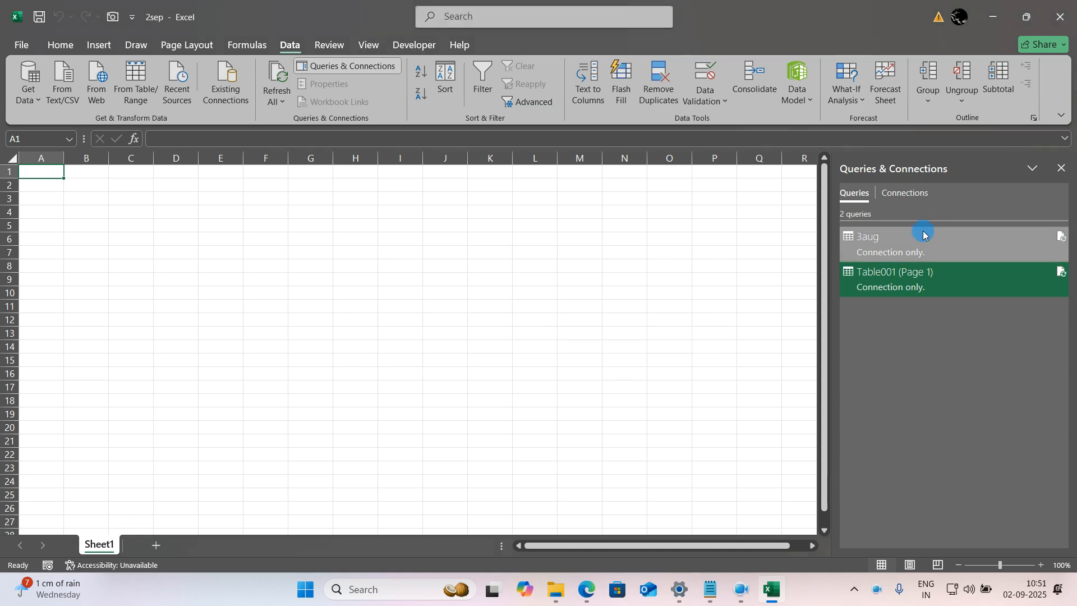
mouse_move(1057, 244)
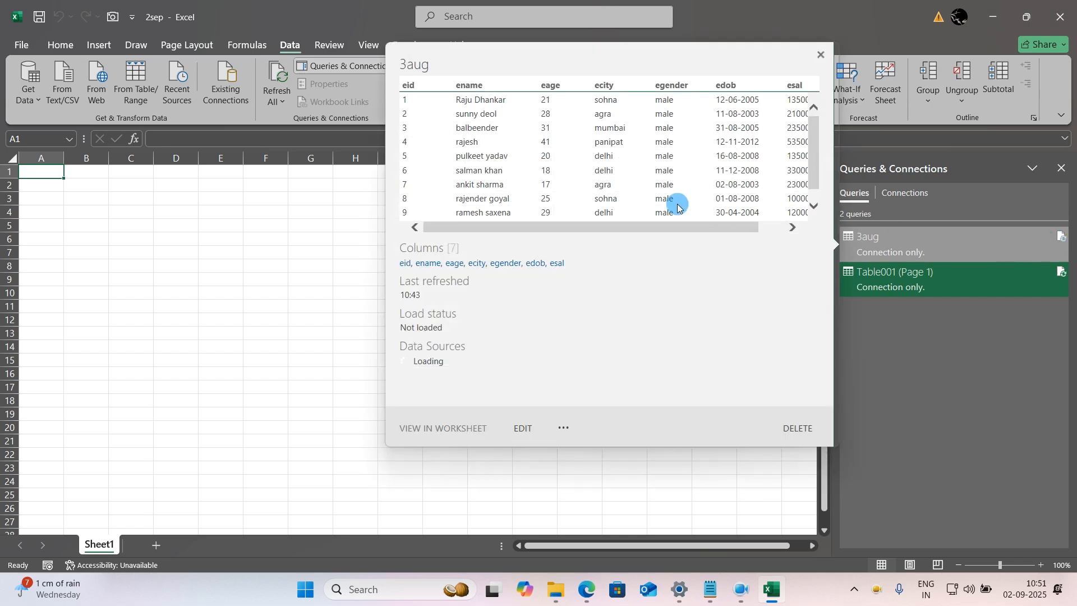
scroll(612, 182, down, 1)
scroll(612, 185, up, 1)
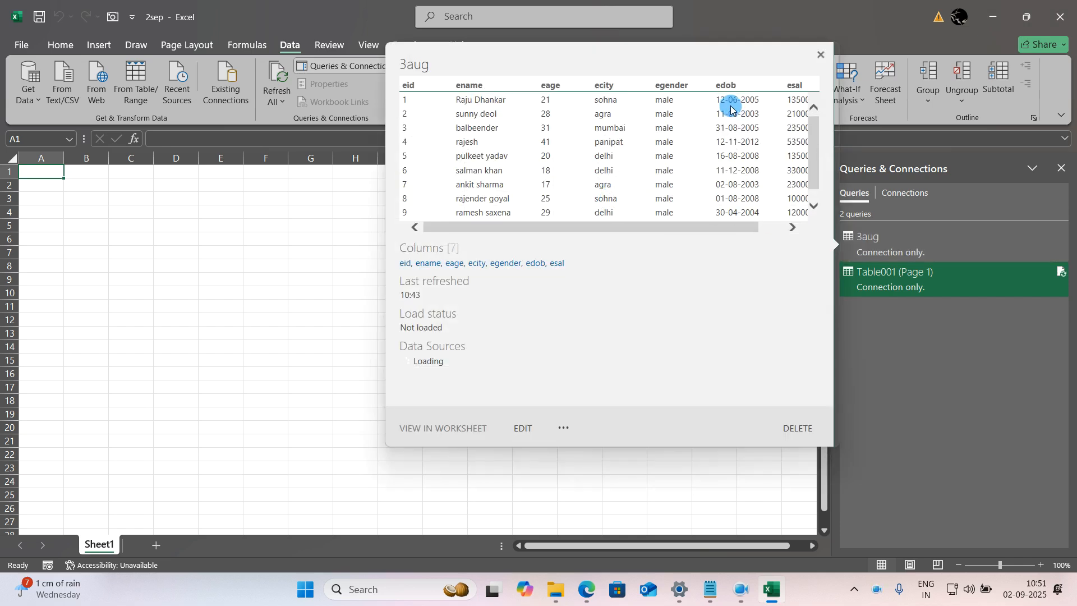
click(820, 55)
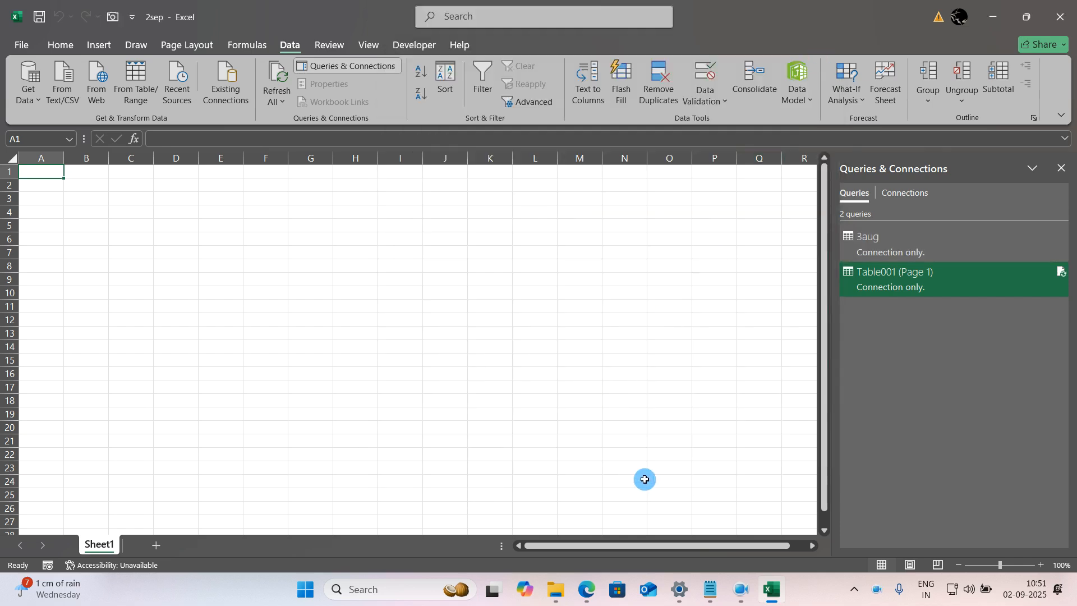
click(775, 590)
click(780, 597)
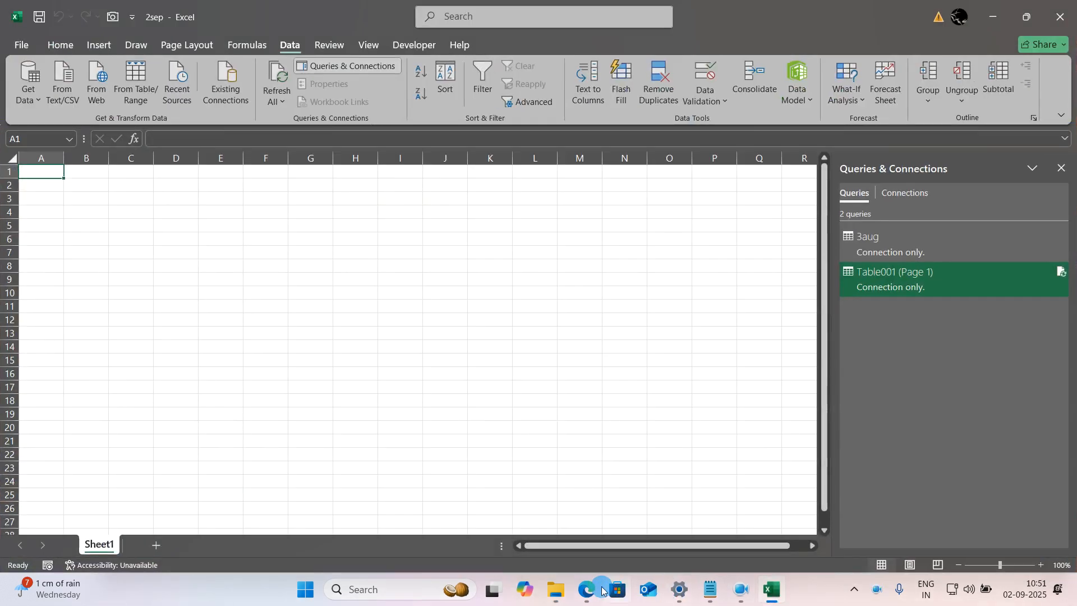
Step: Switch back to Edge and open the complete population historical table from the World Population (2025 and historical) section
mouse_move(586, 589)
click(567, 535)
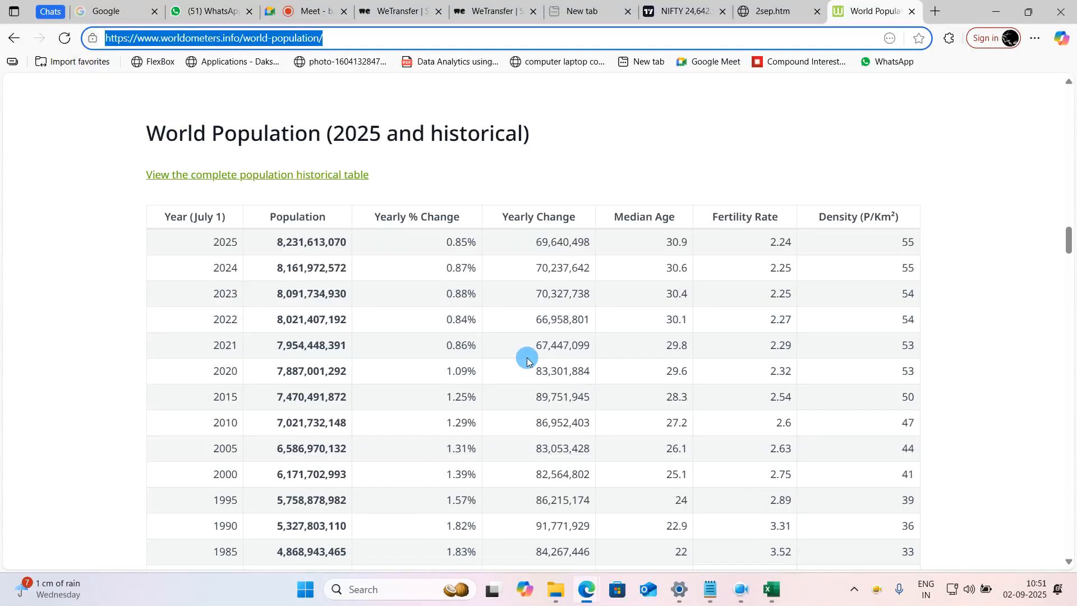
click(524, 357)
scroll(524, 356, up, 4)
scroll(494, 366, down, 1)
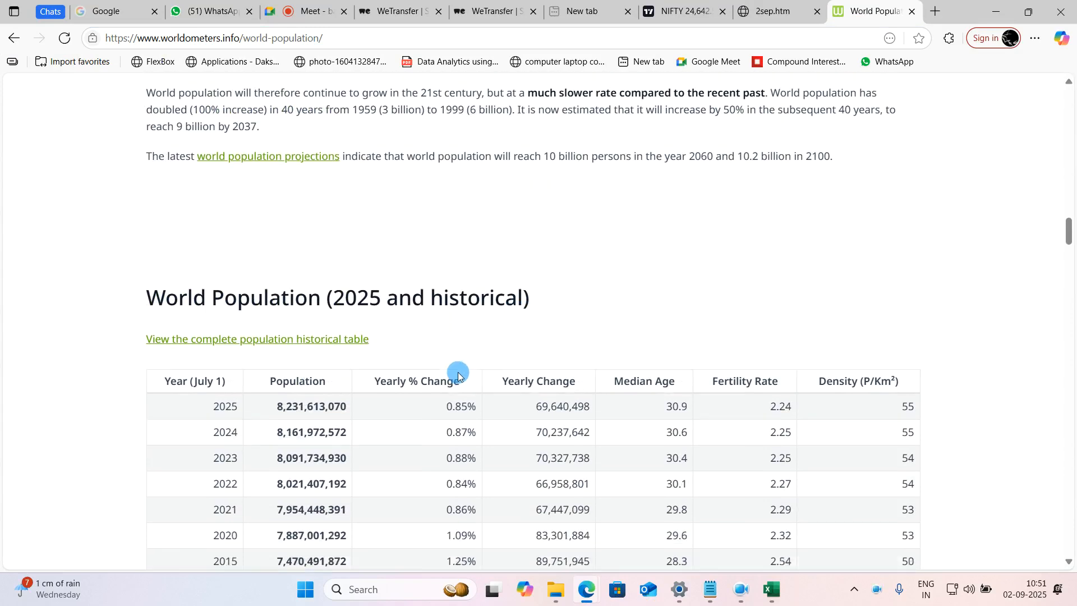
click(339, 314)
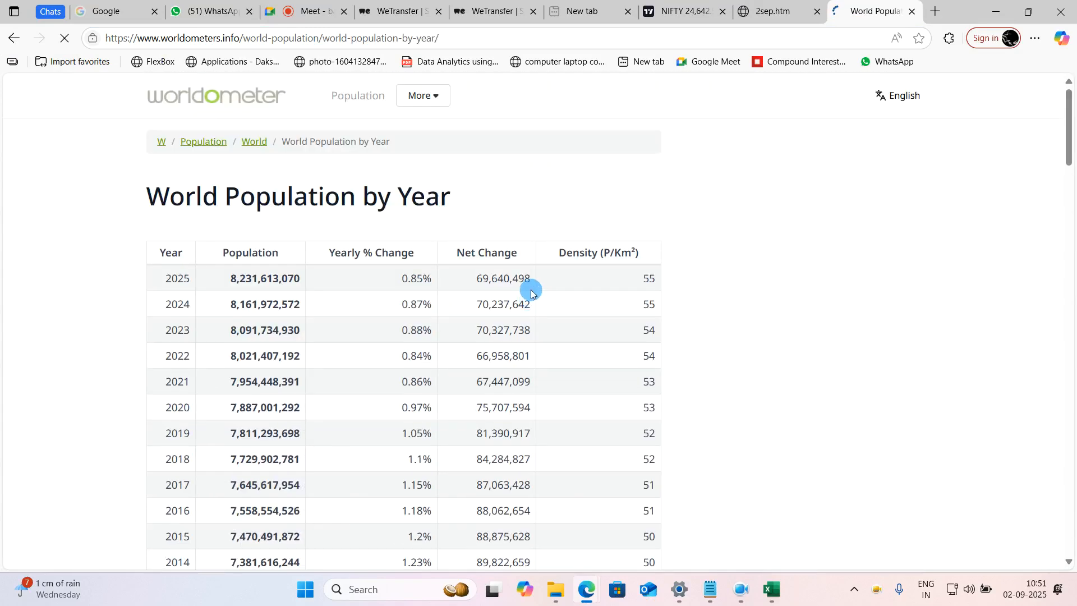
Step: Examine the World Population by Year table from the most recent years down to the earliest ones
scroll(530, 291, down, 10)
scroll(532, 299, down, 20)
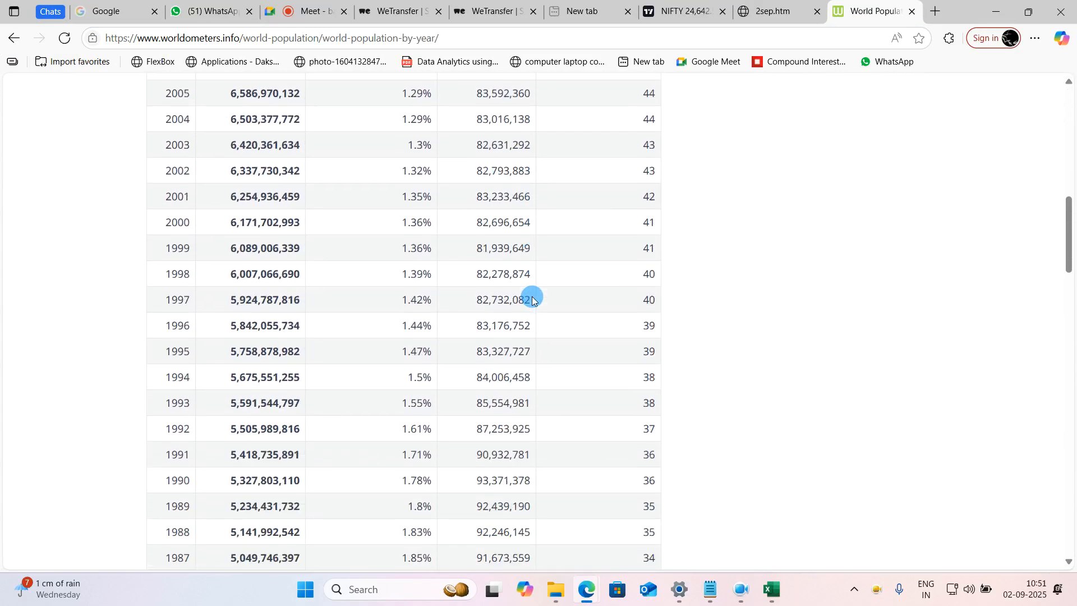
scroll(533, 299, down, 6)
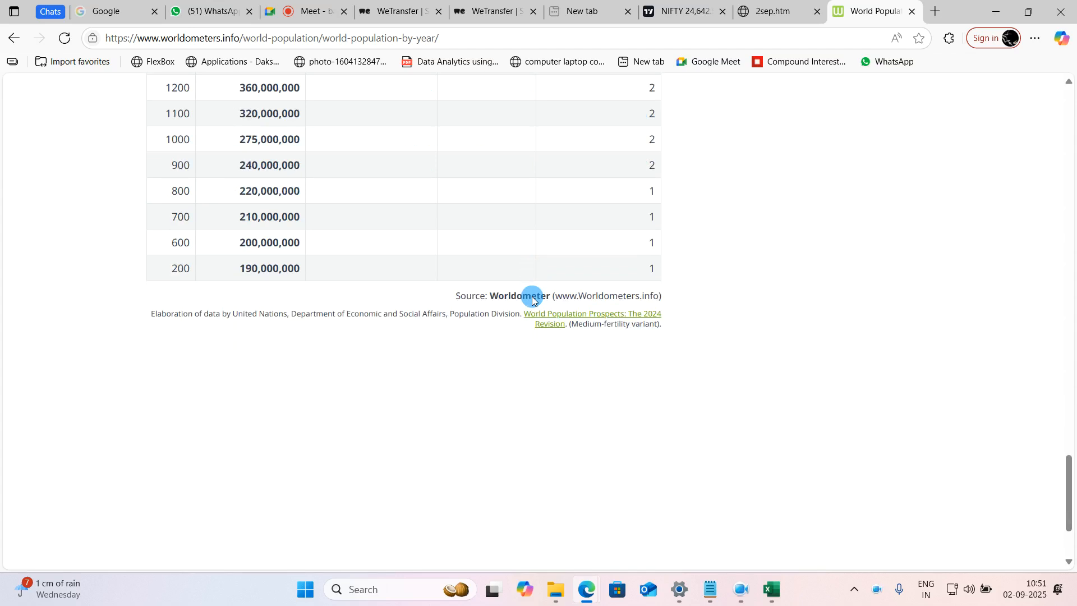
scroll(533, 298, up, 20)
scroll(533, 298, up, 9)
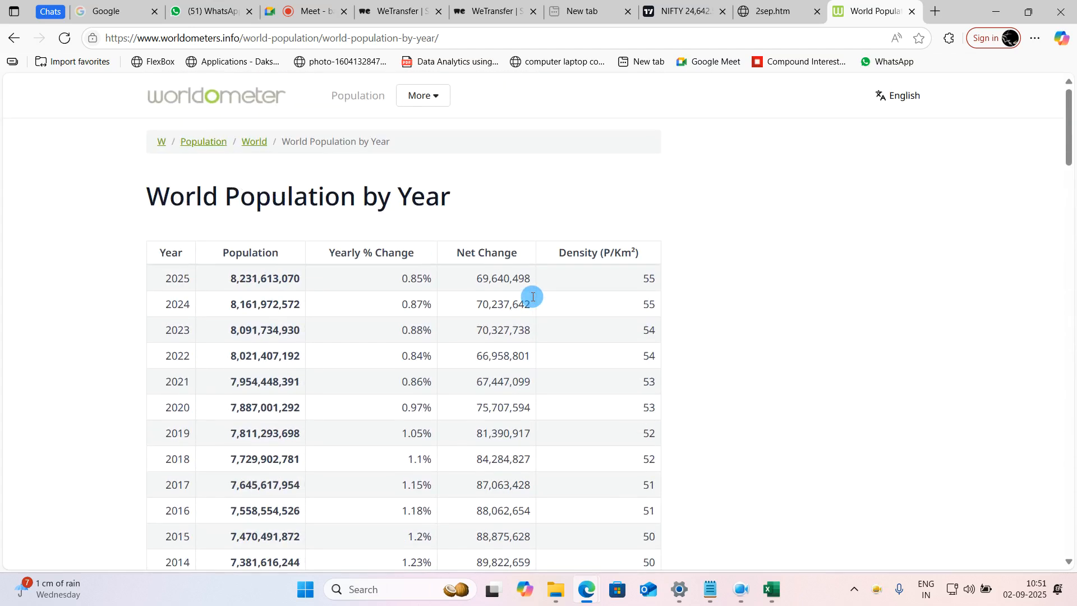
scroll(533, 297, down, 20)
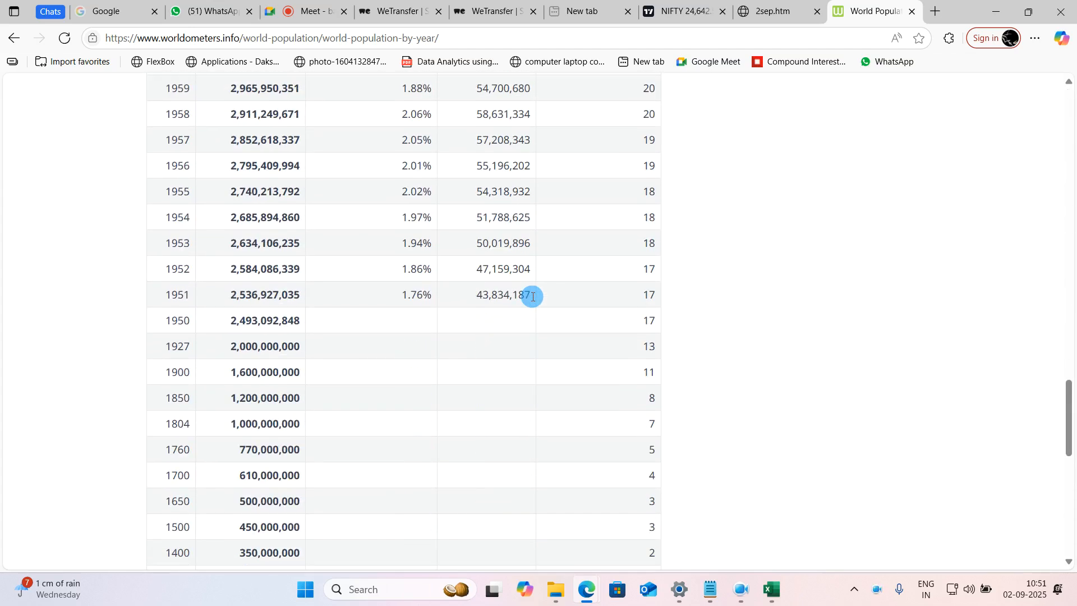
scroll(536, 313, up, 7)
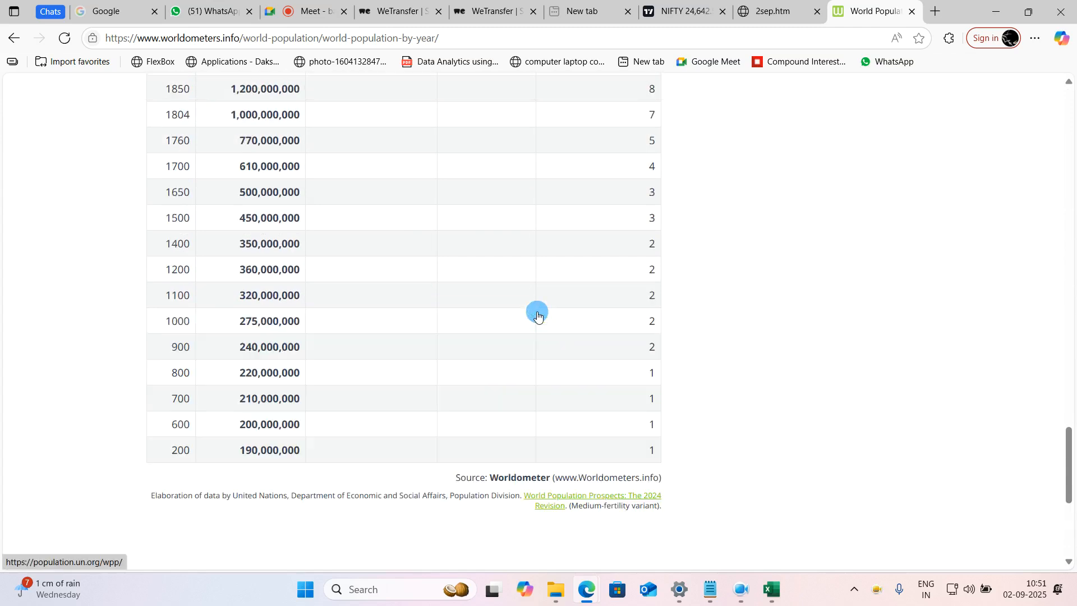
Step: Copy the web address of the World Population by Year page and switch back to Excel
click(489, 34)
right_click(482, 38)
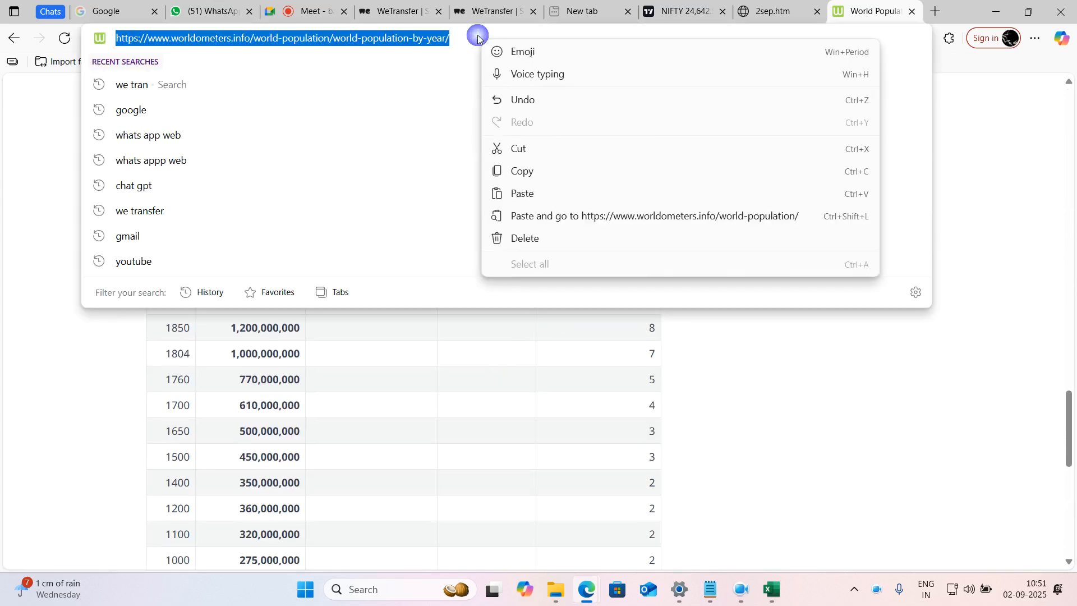
click(531, 171)
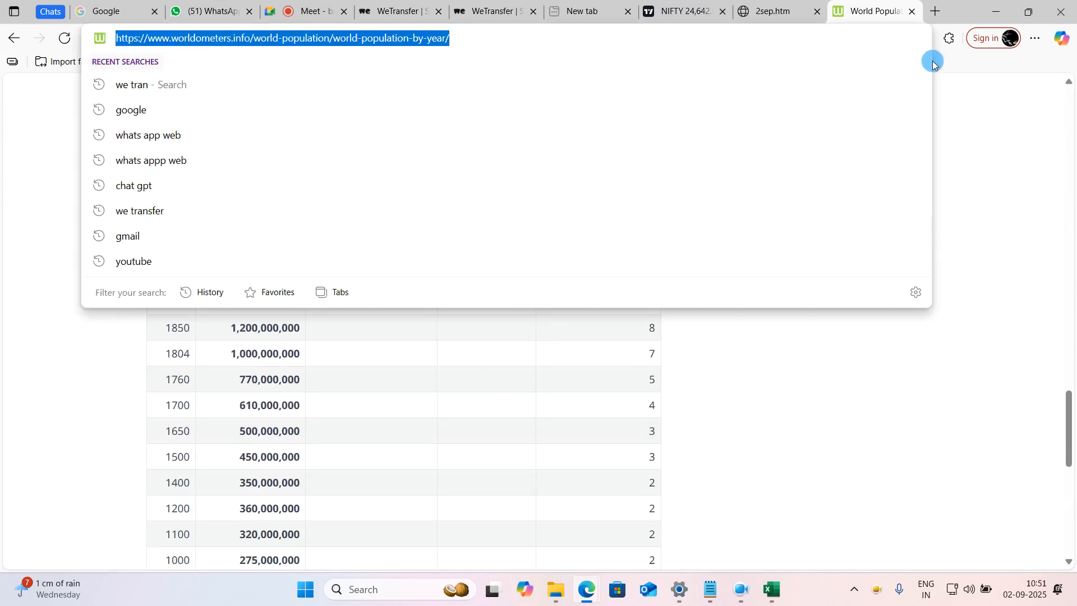
click(992, 11)
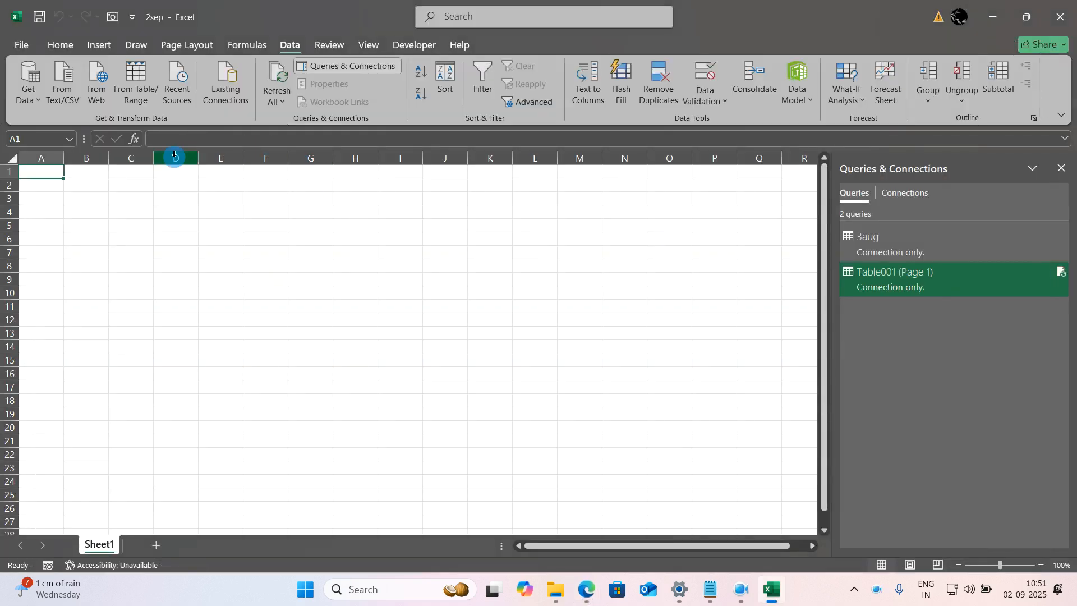
Step: View the Table001 (Page 1) query in Power Query Editor, then close the editor and the workbook's query list
mouse_move(1031, 276)
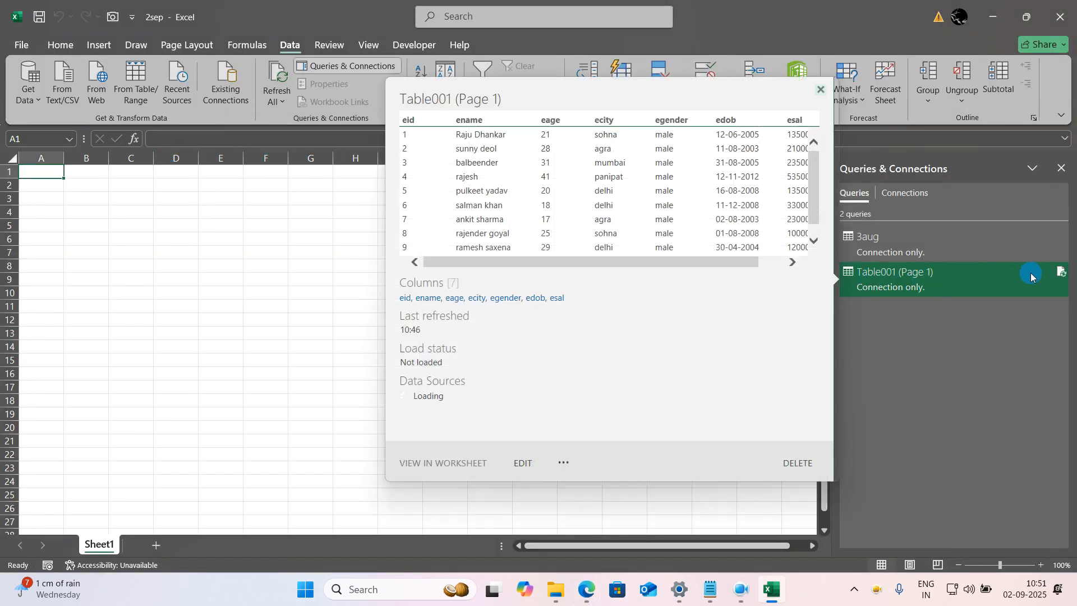
double_click(1064, 276)
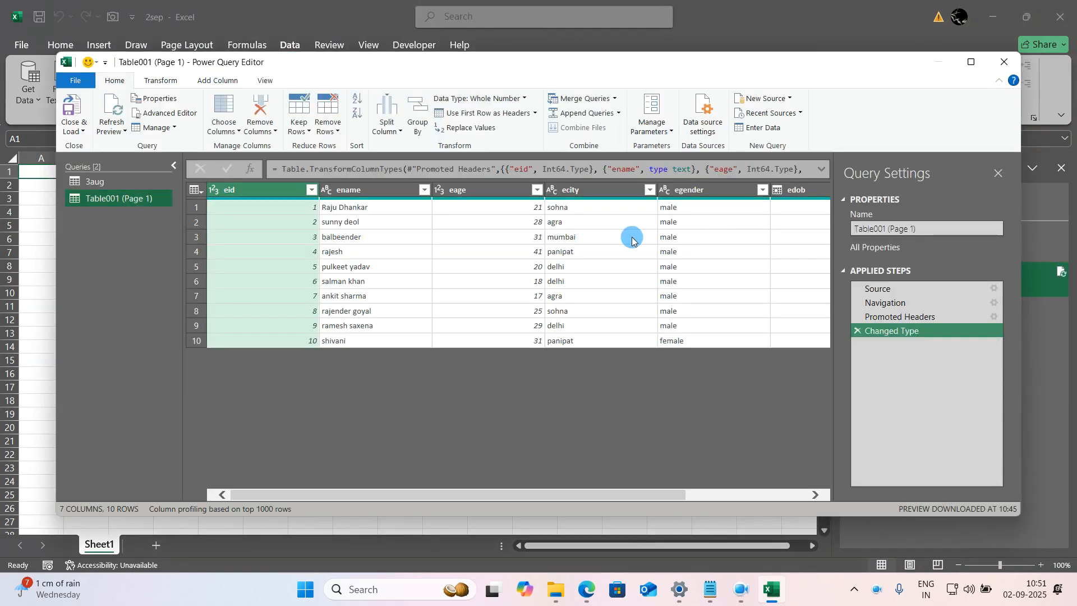
click(1015, 63)
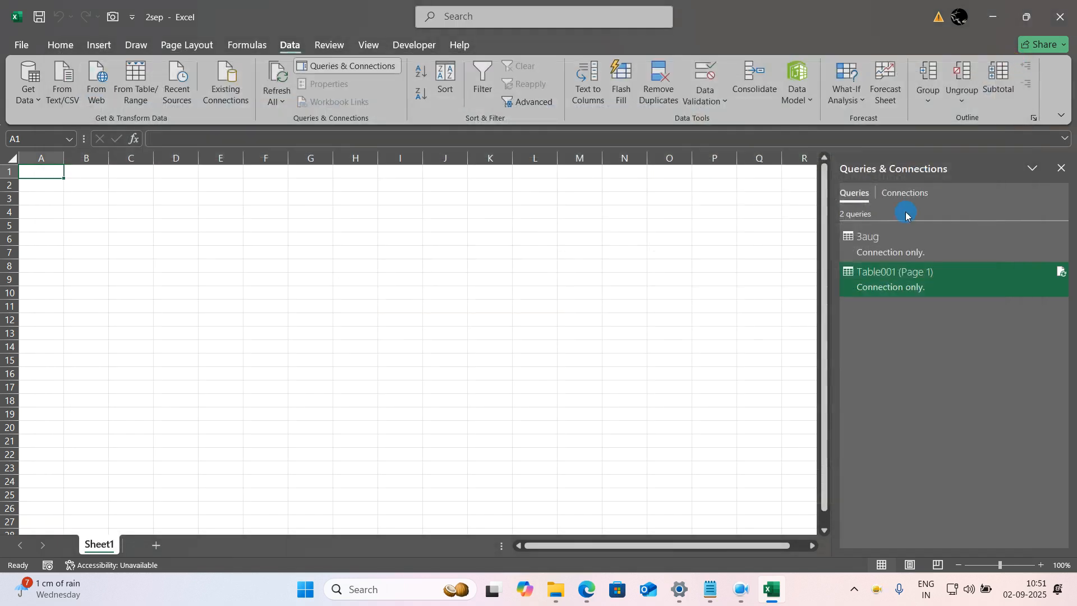
click(892, 245)
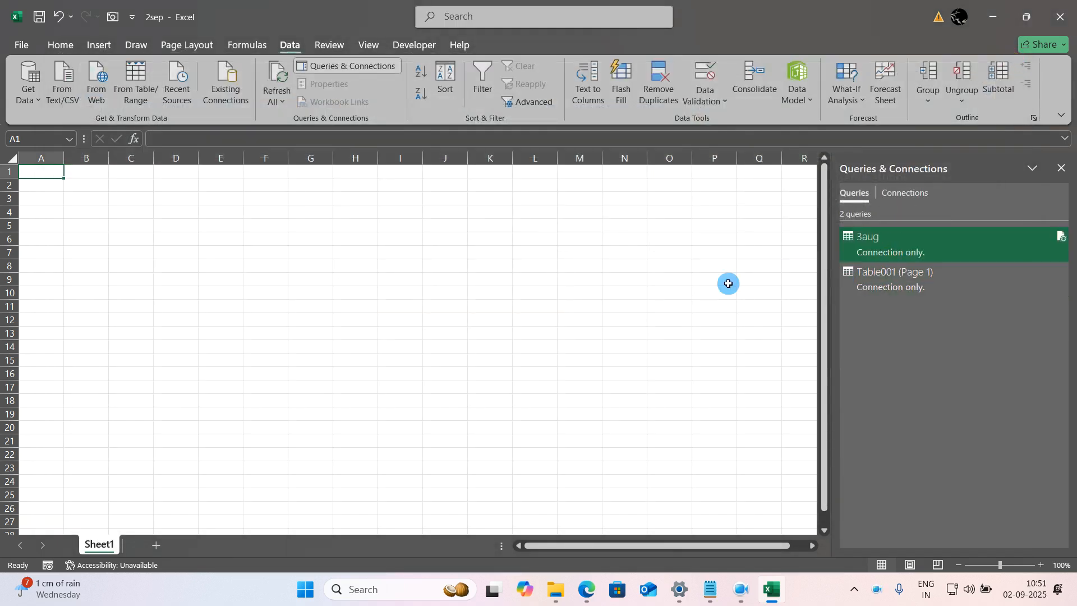
click(1065, 168)
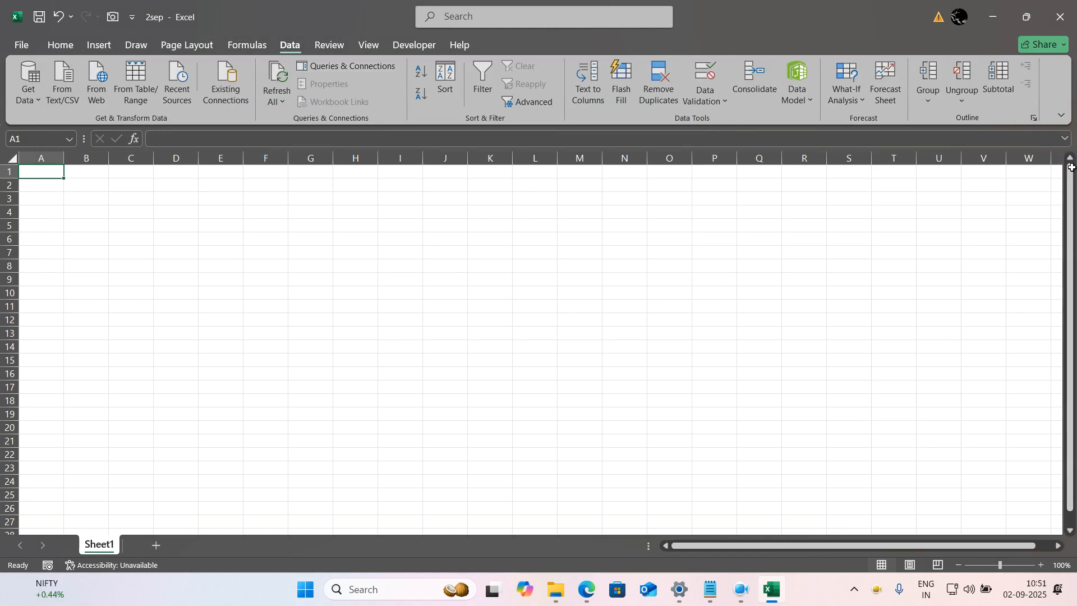
click(193, 240)
click(54, 175)
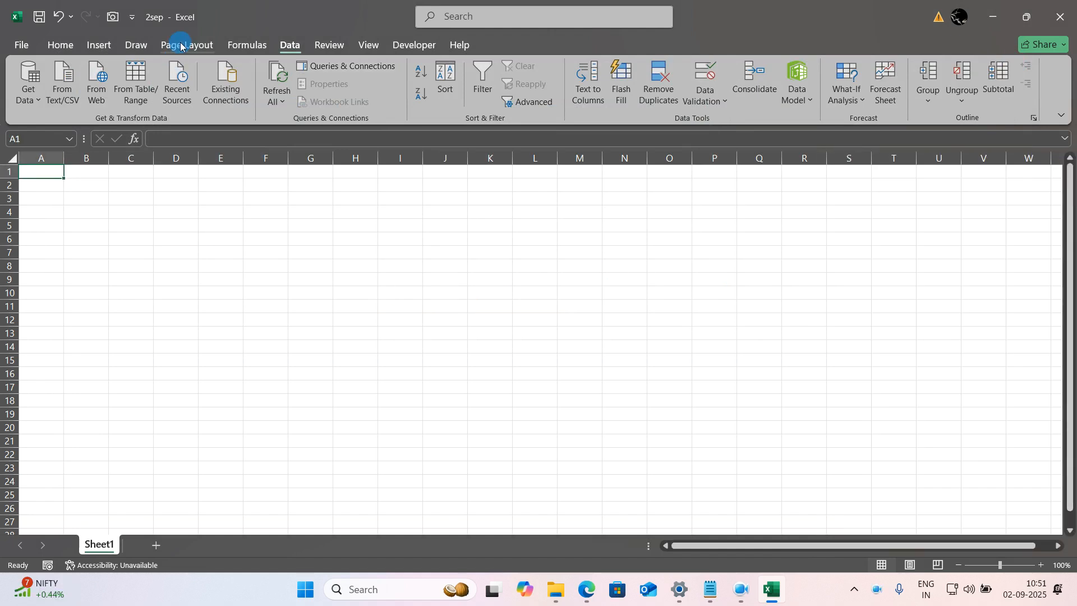
click(96, 90)
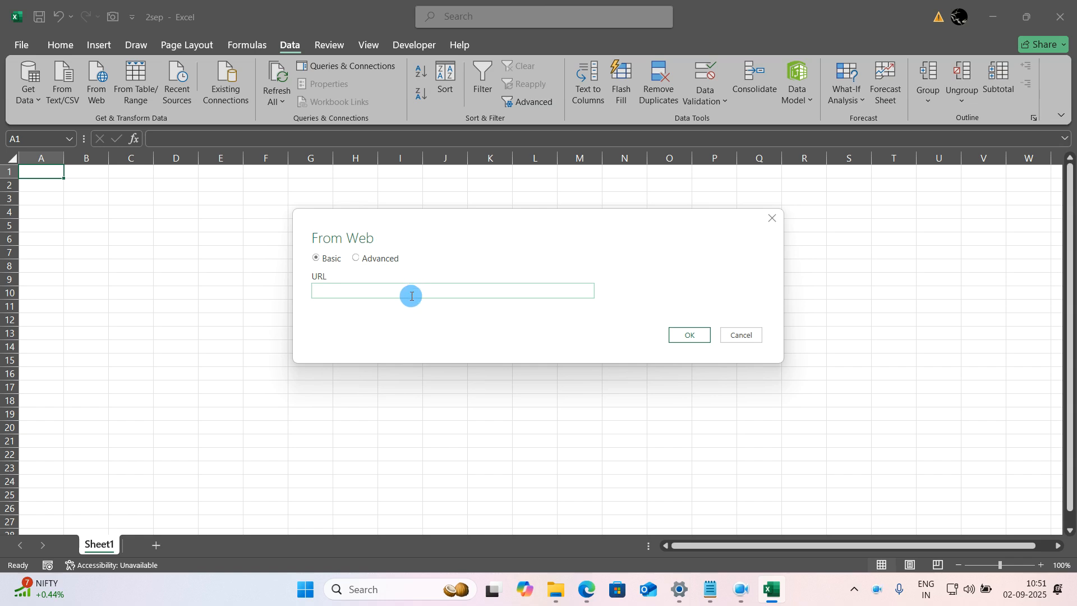
text(https://www.worldometers.info/world-population/world-population-by-year/)
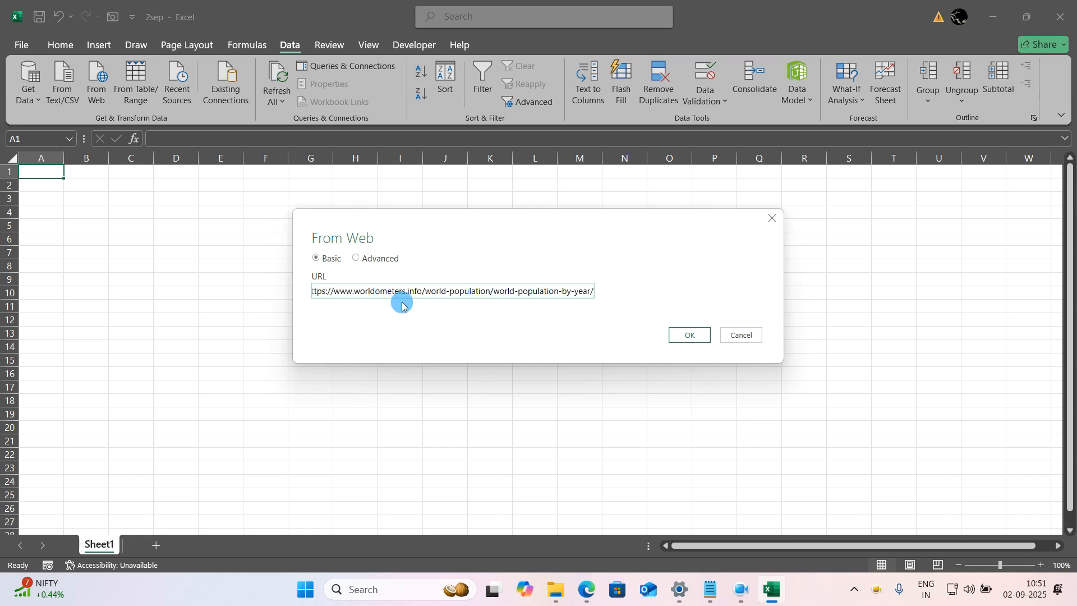
click(675, 335)
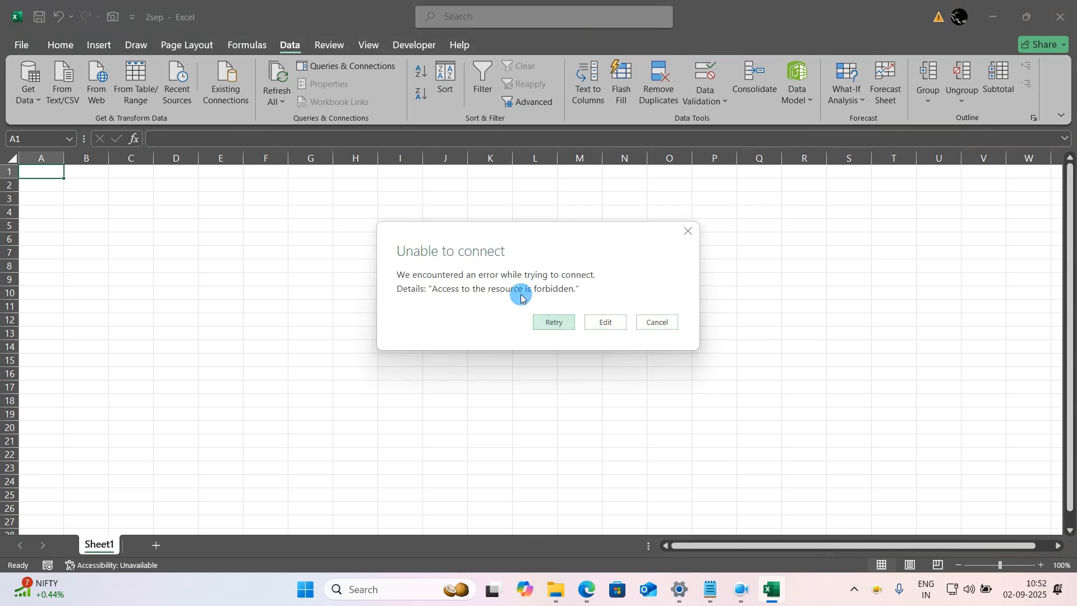
click(553, 322)
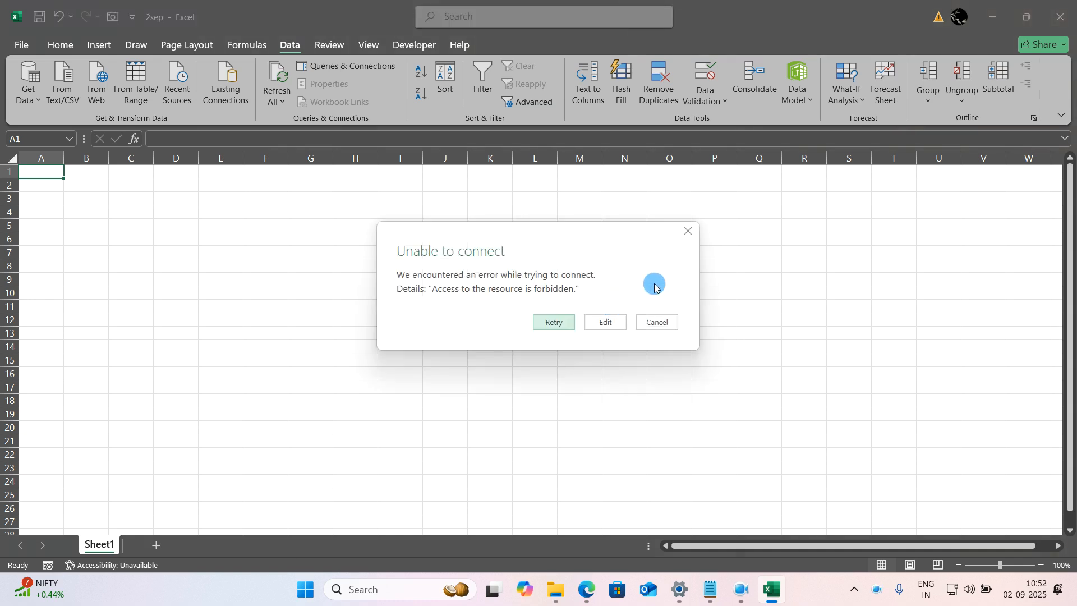
click(687, 234)
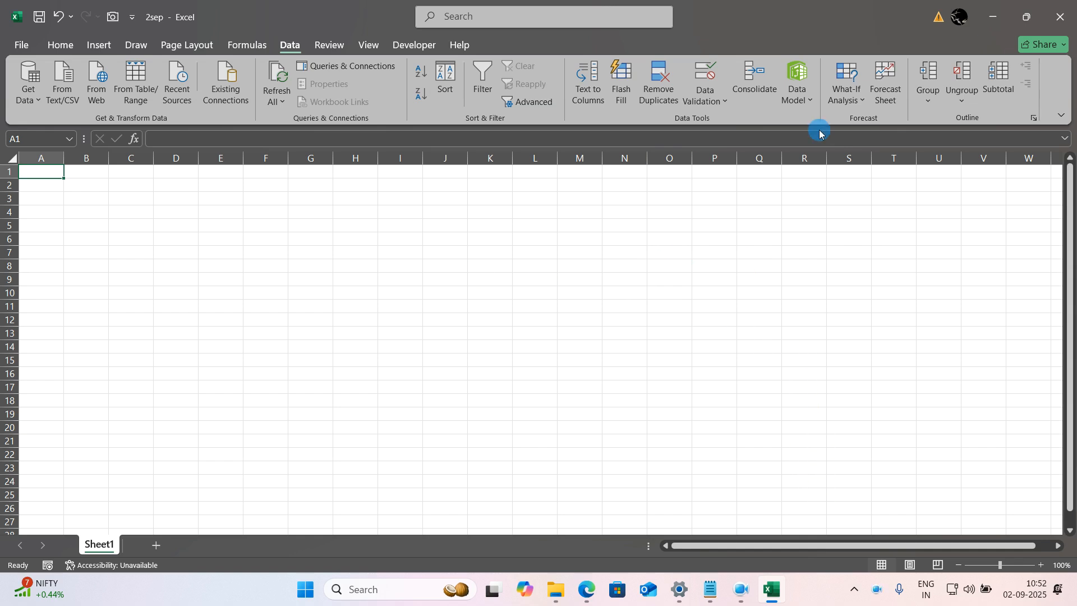
Step: Close the 2sep workbook without saving and relaunch Excel with a new blank workbook
click(1060, 16)
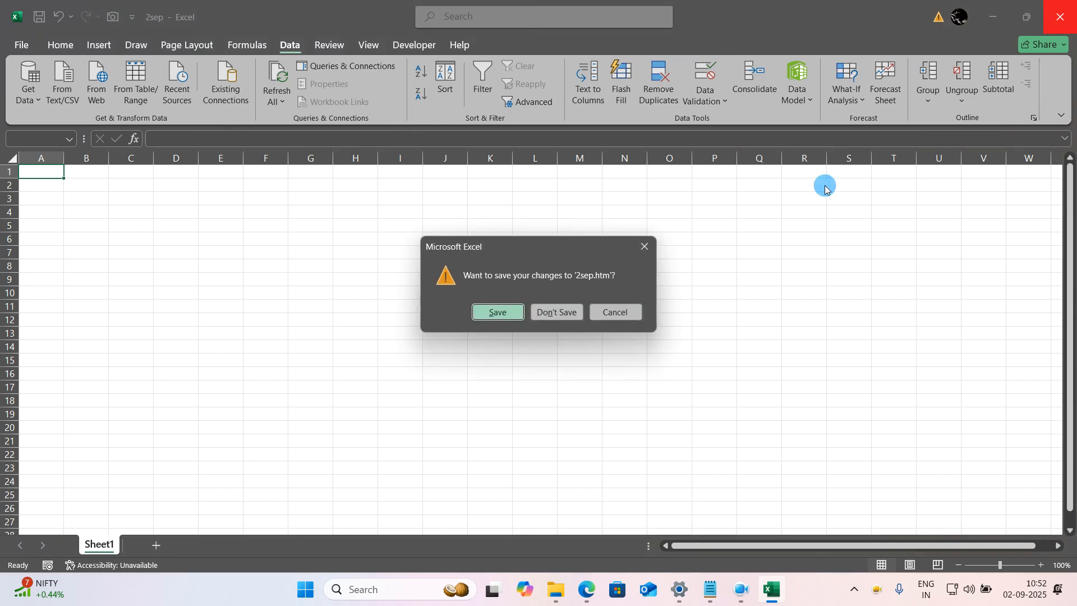
click(555, 311)
key(super)
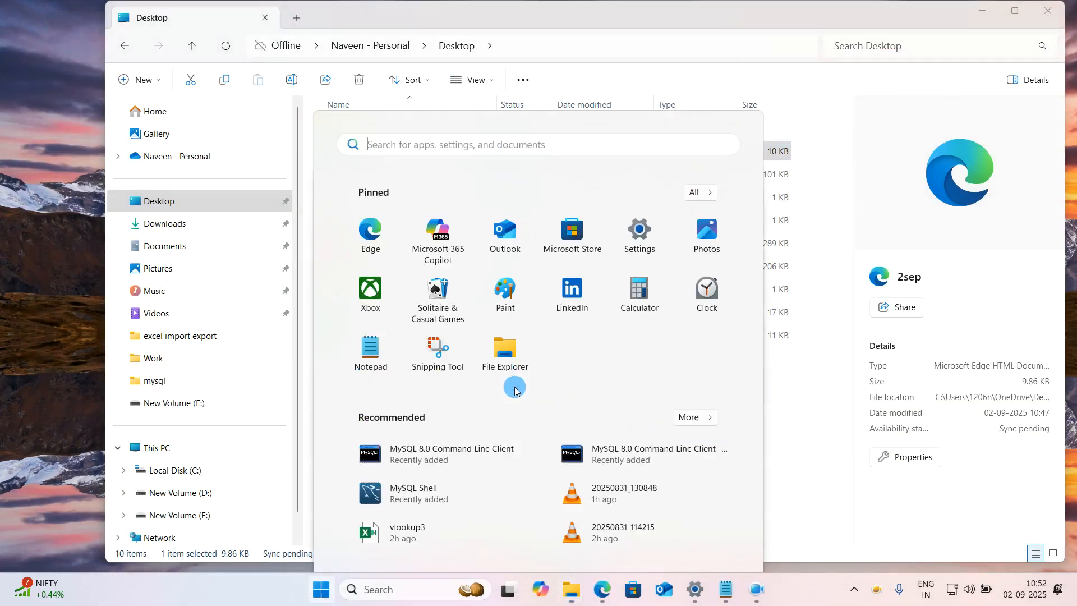
text(excel)
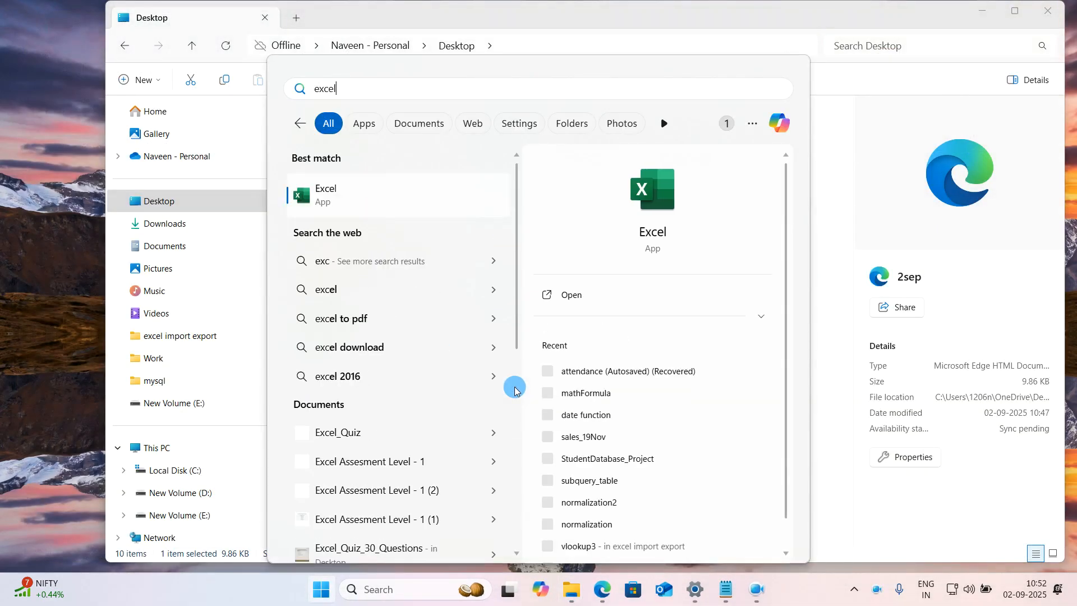
key(Return)
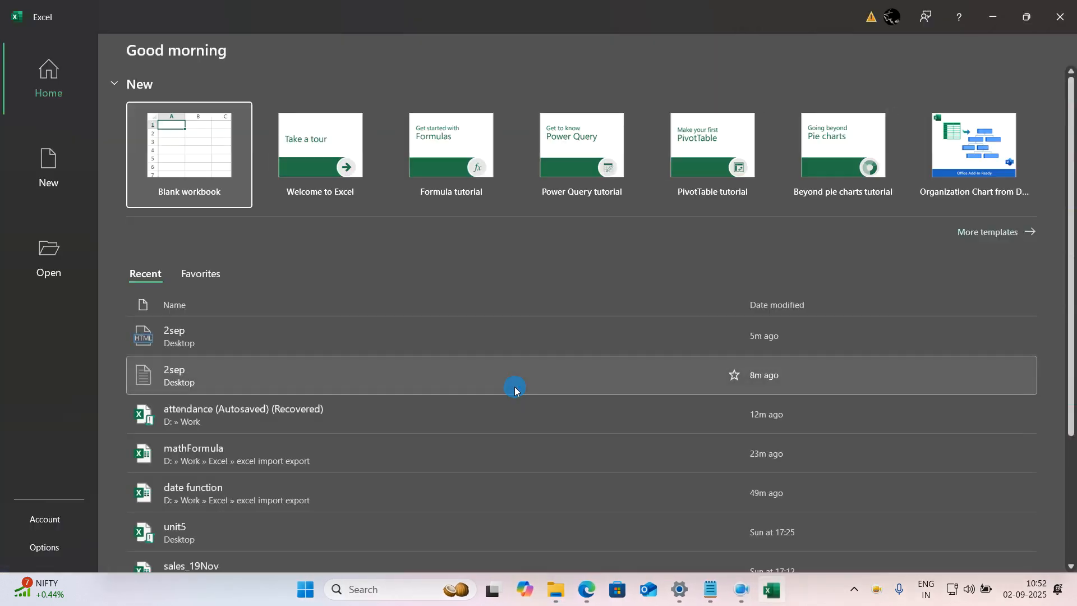
click(191, 209)
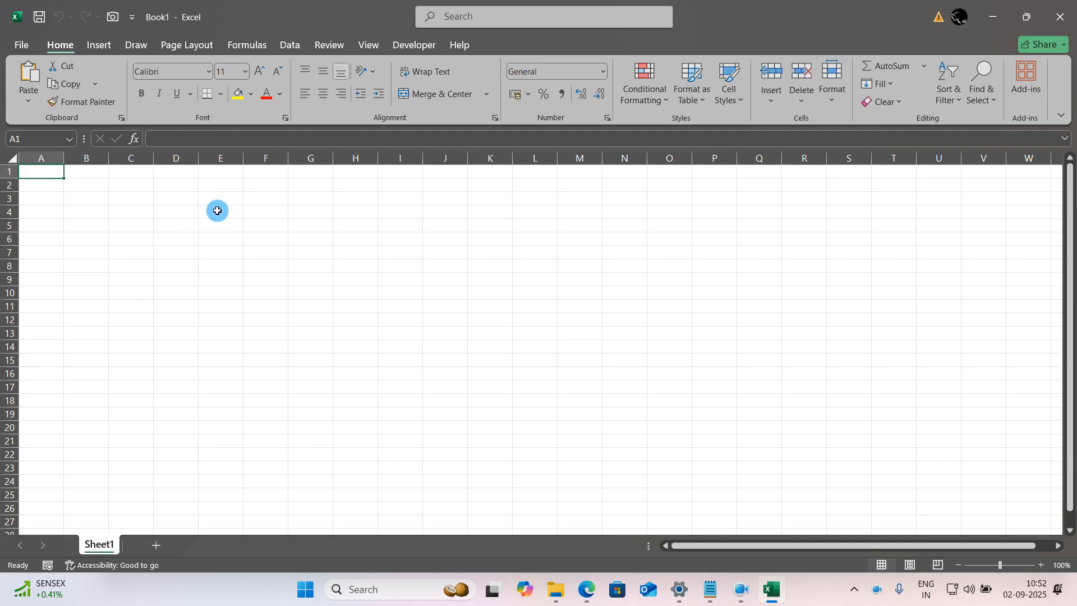
Step: Start a web data import in the blank workbook and switch to the World Population by Year page in Edge
click(292, 45)
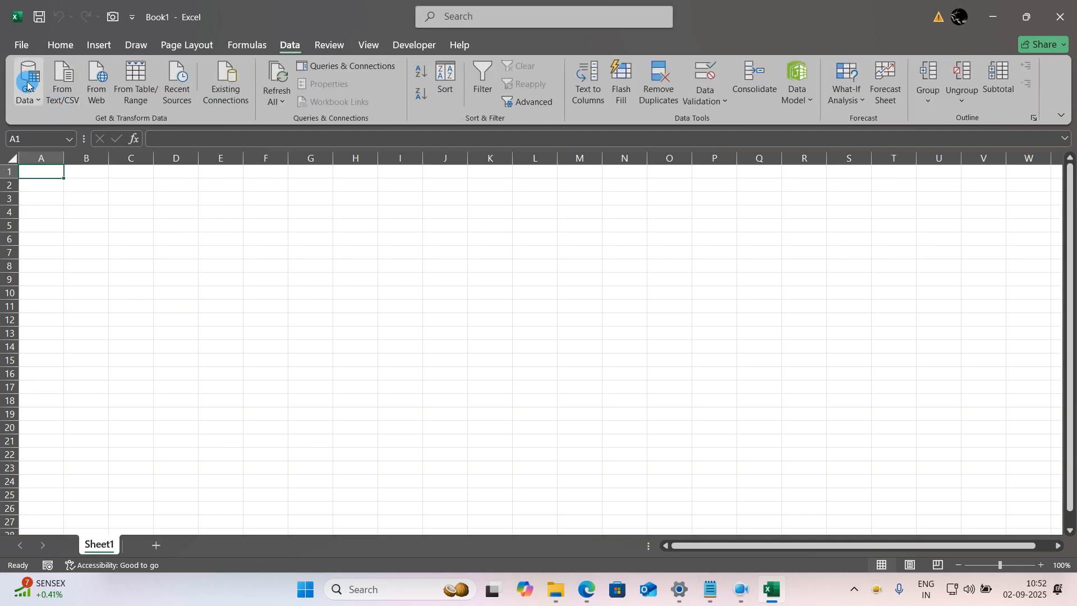
click(97, 92)
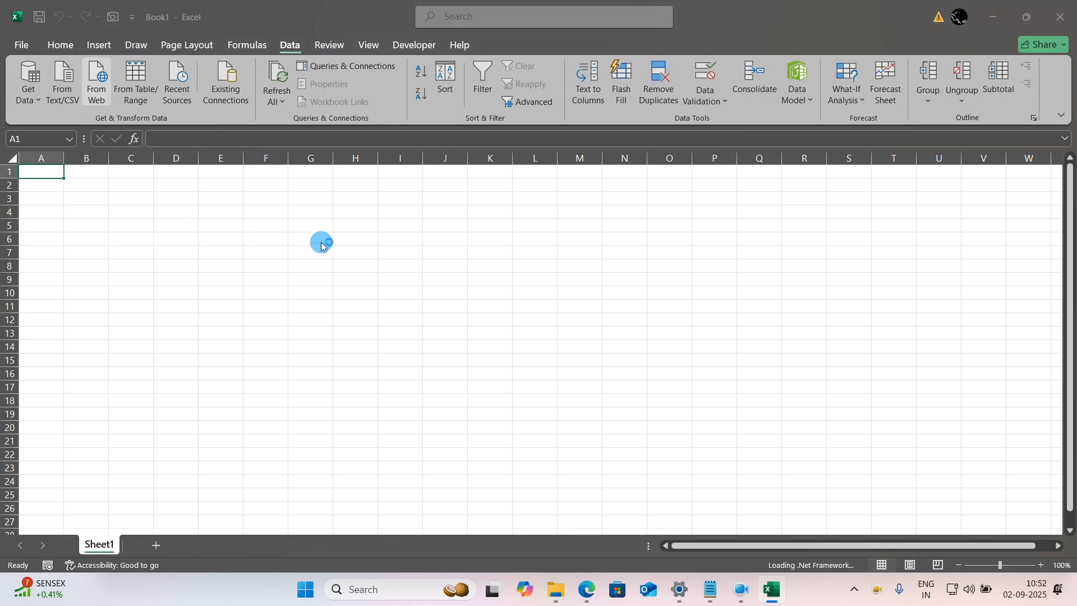
click(583, 589)
click(508, 519)
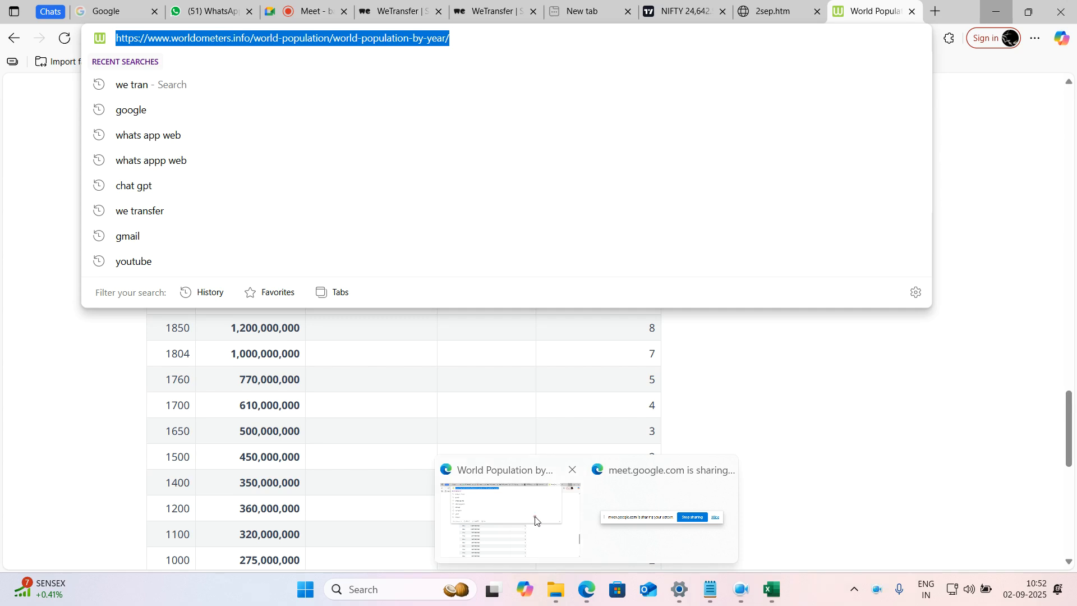
Step: Return to the main Worldometer world population page and copy its web address
click(749, 274)
scroll(698, 281, up, 9)
scroll(699, 281, up, 12)
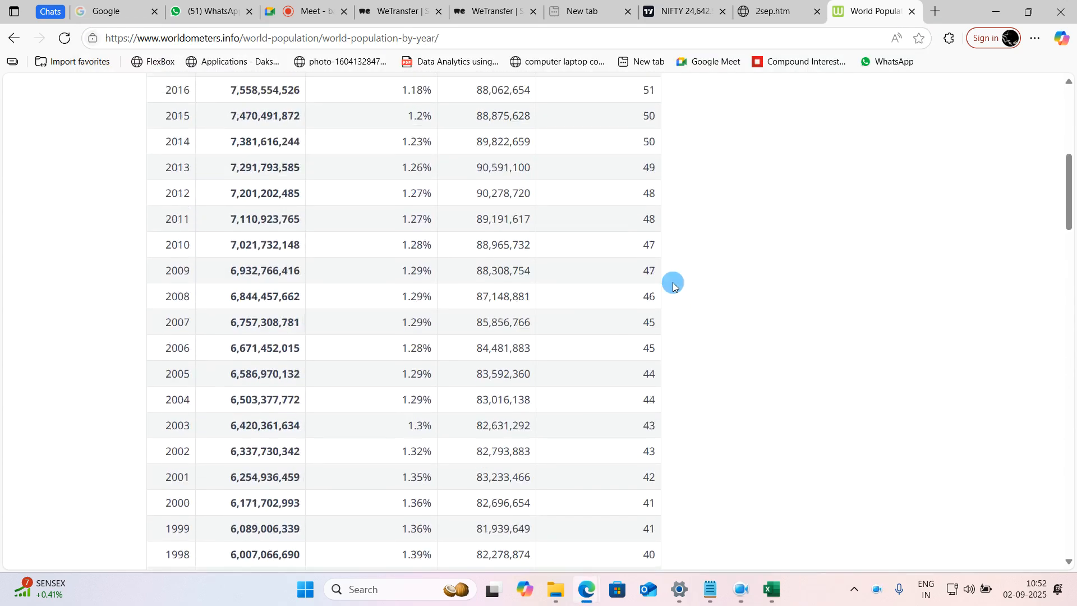
key(alt+Left)
scroll(439, 265, up, 15)
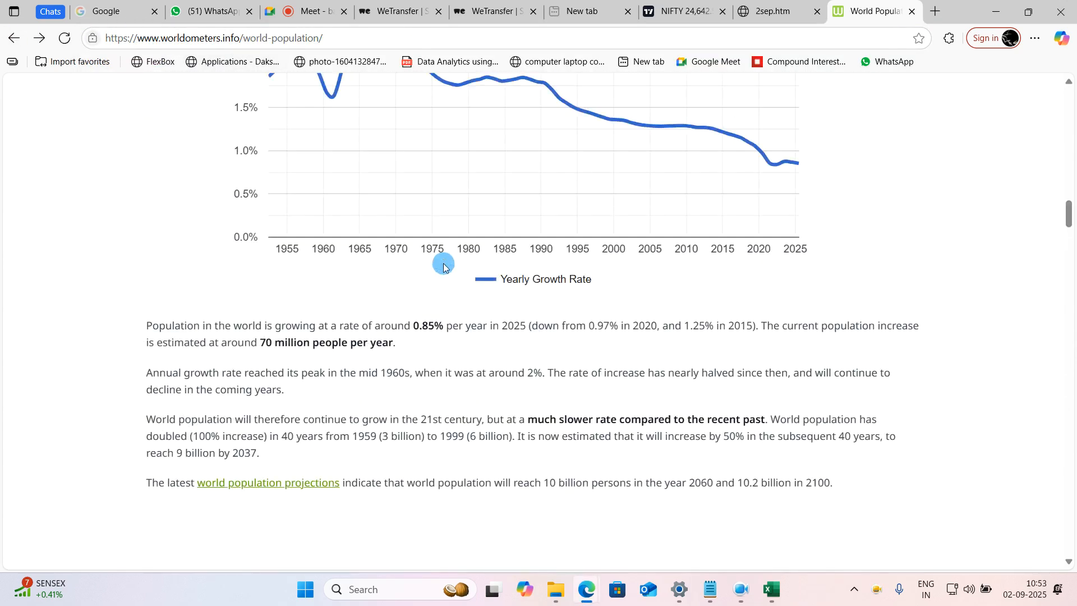
right_click(359, 37)
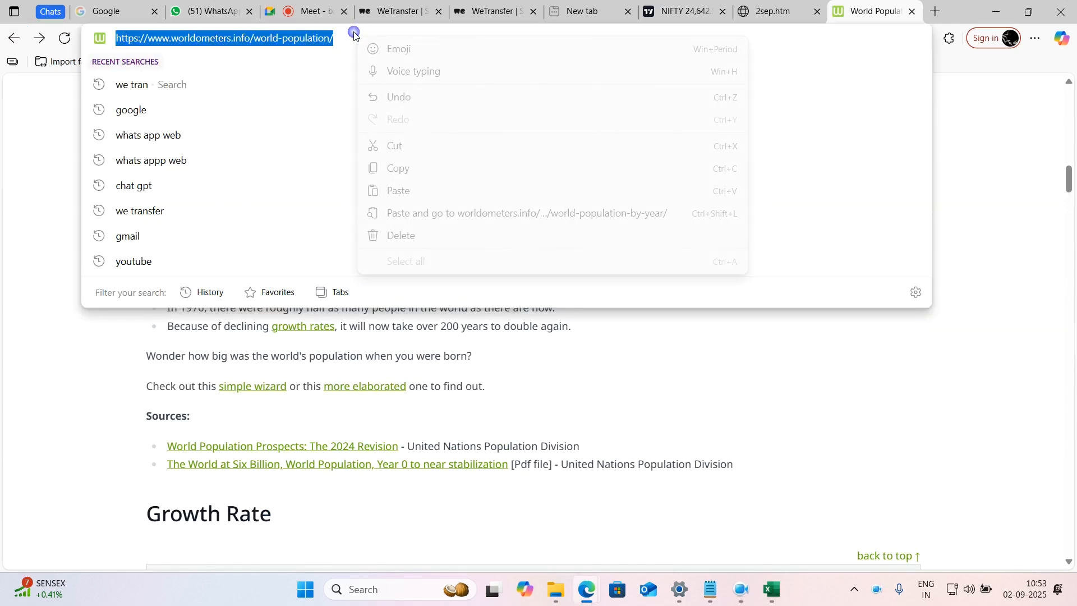
click(400, 167)
click(996, 12)
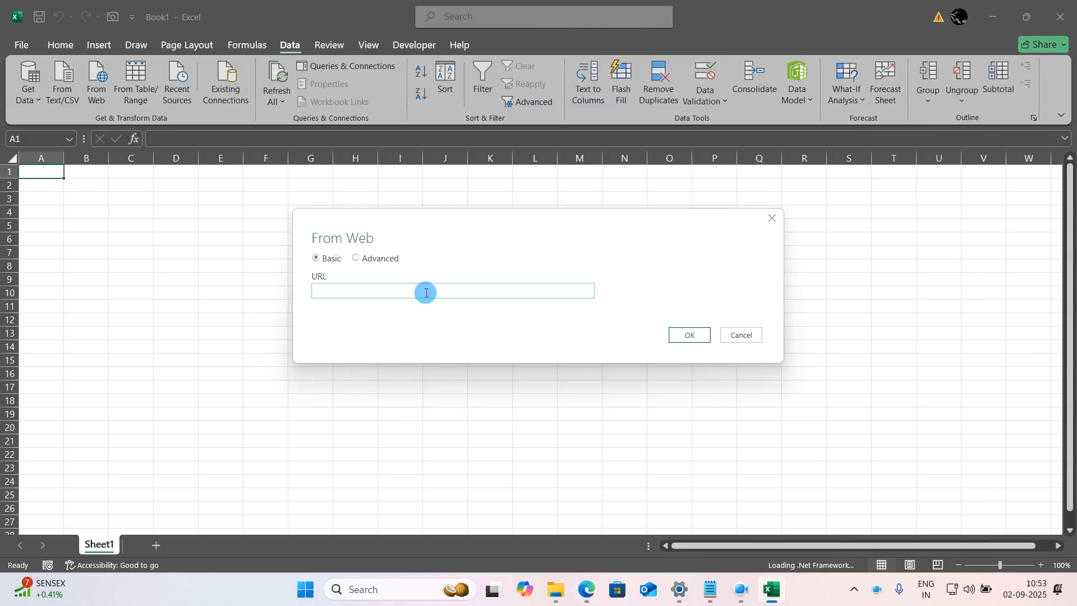
key(ctrl+v)
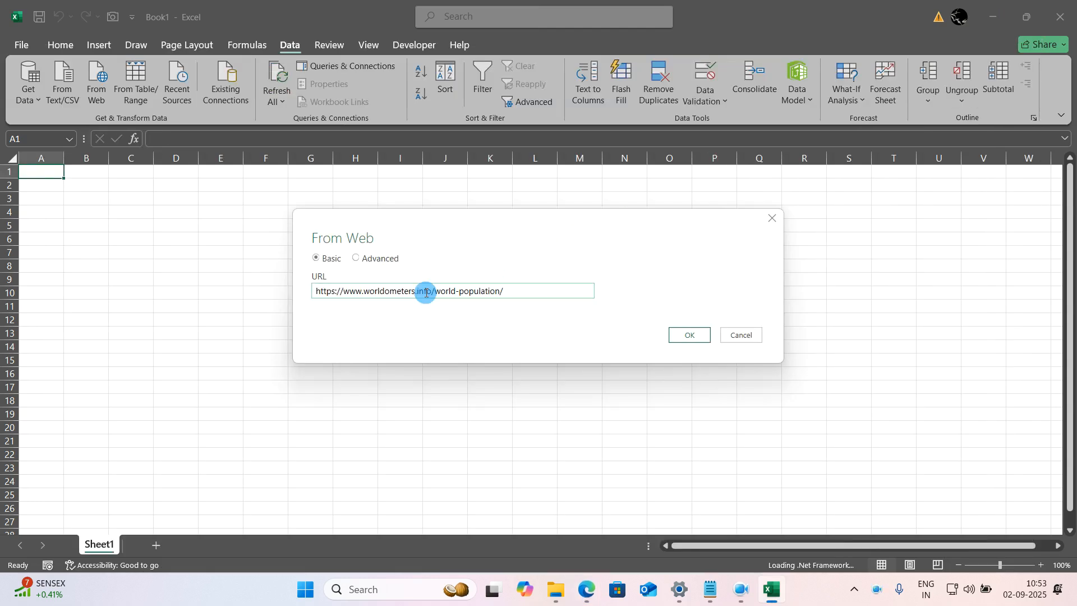
click(695, 335)
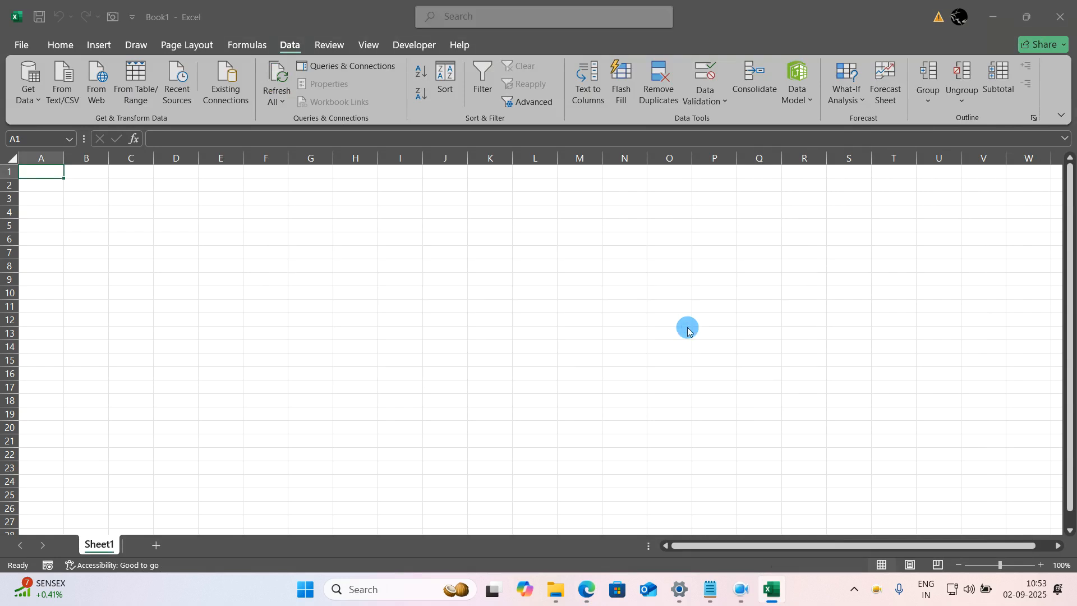
click(592, 322)
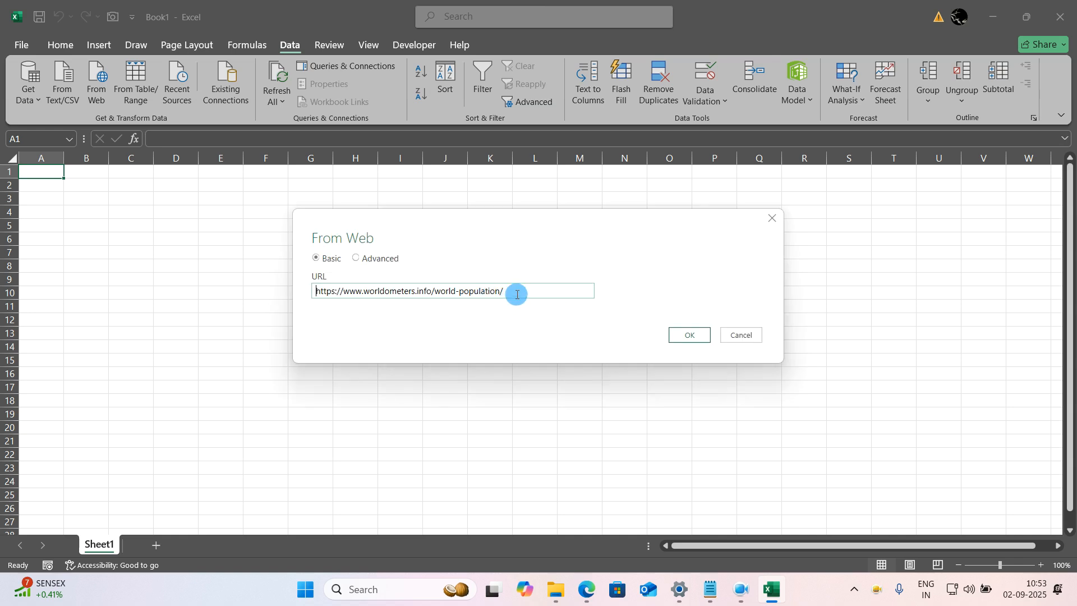
click(392, 264)
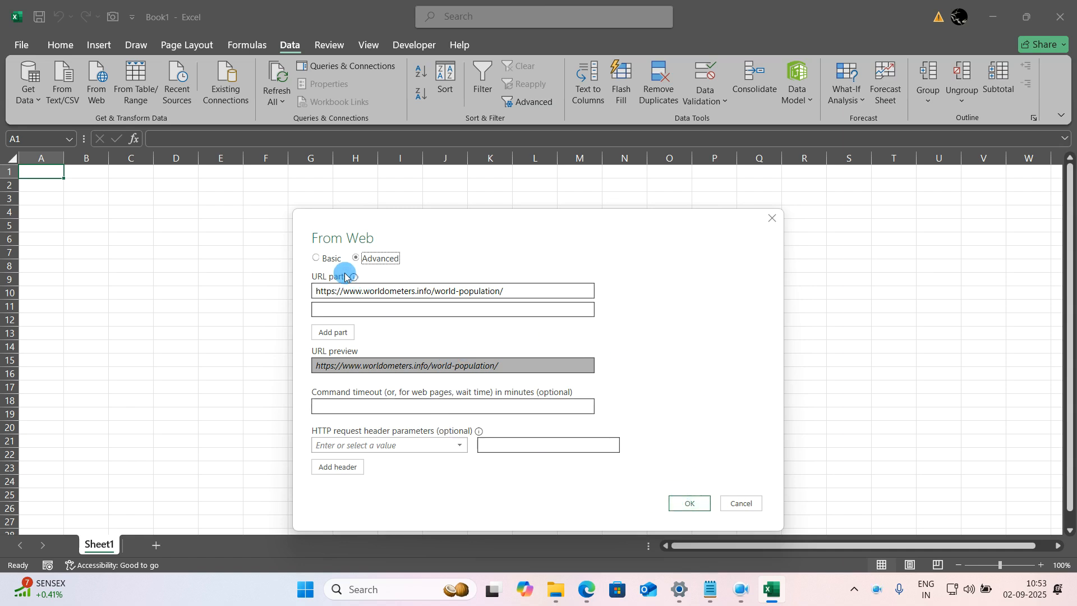
click(319, 263)
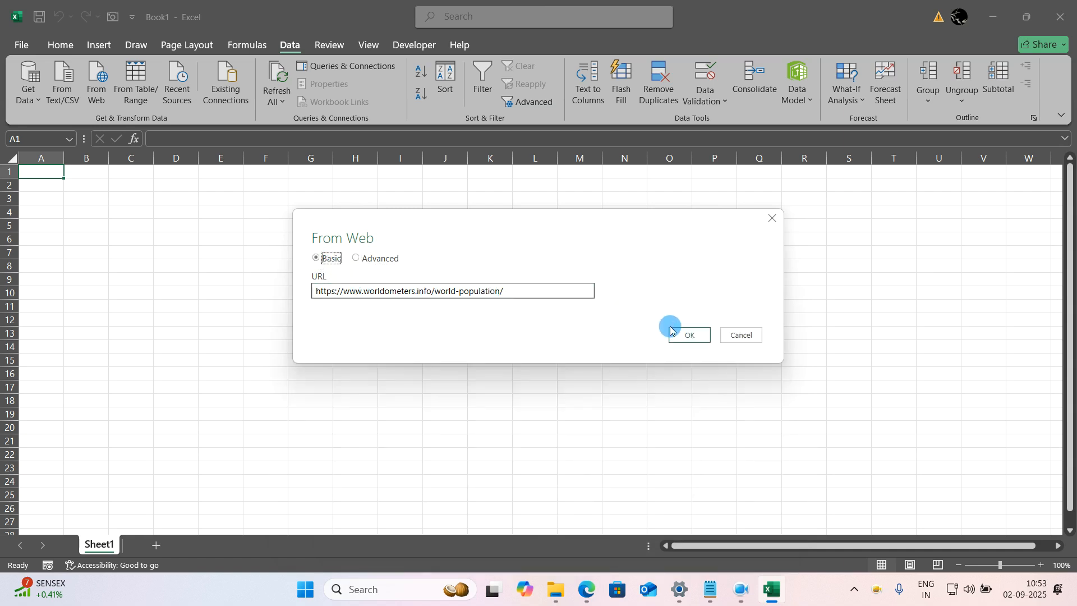
click(681, 340)
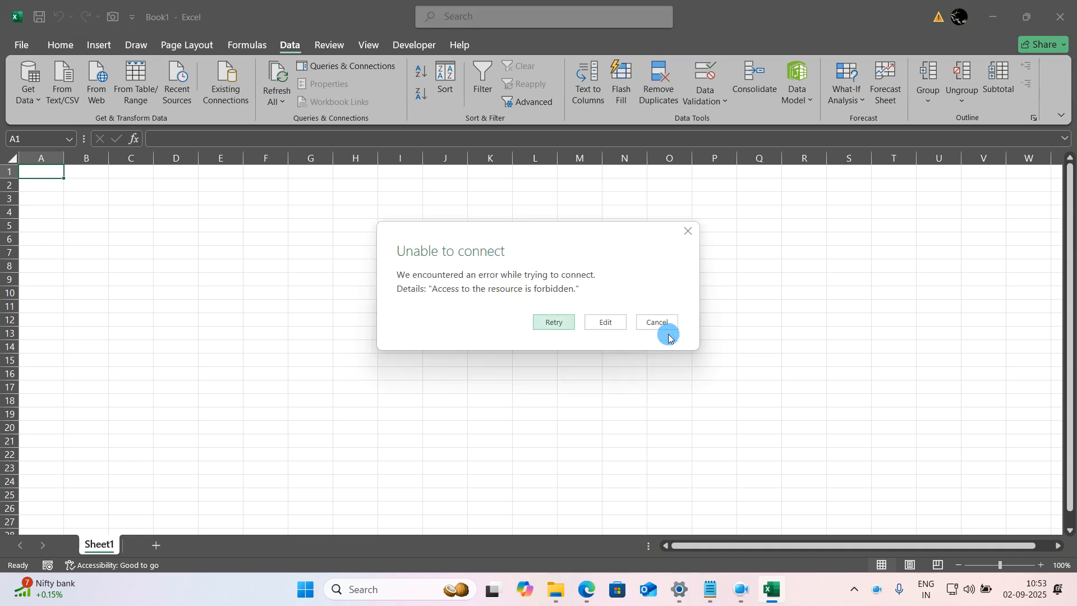
click(685, 234)
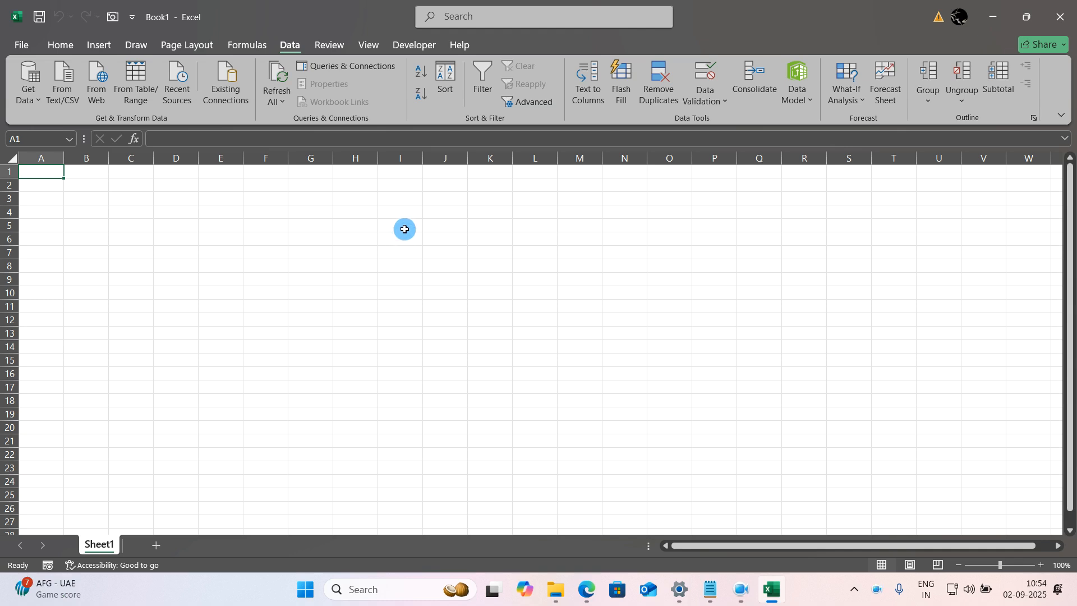
click(365, 247)
click(308, 267)
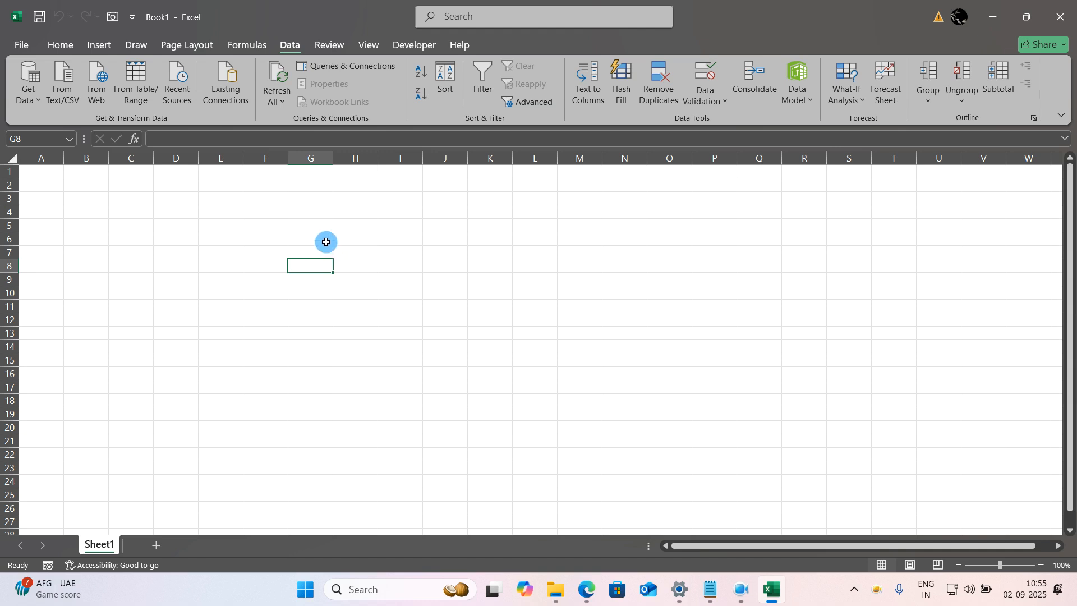
click(352, 283)
click(368, 251)
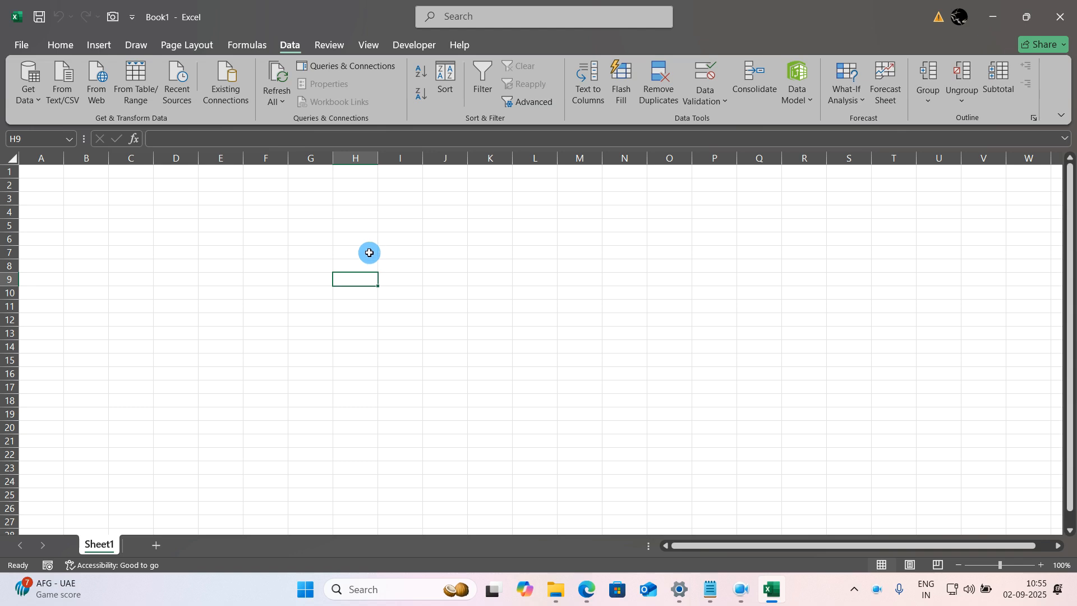
Step: Switch to Notepad and review the course notes on exchanging data between various sources
click(343, 276)
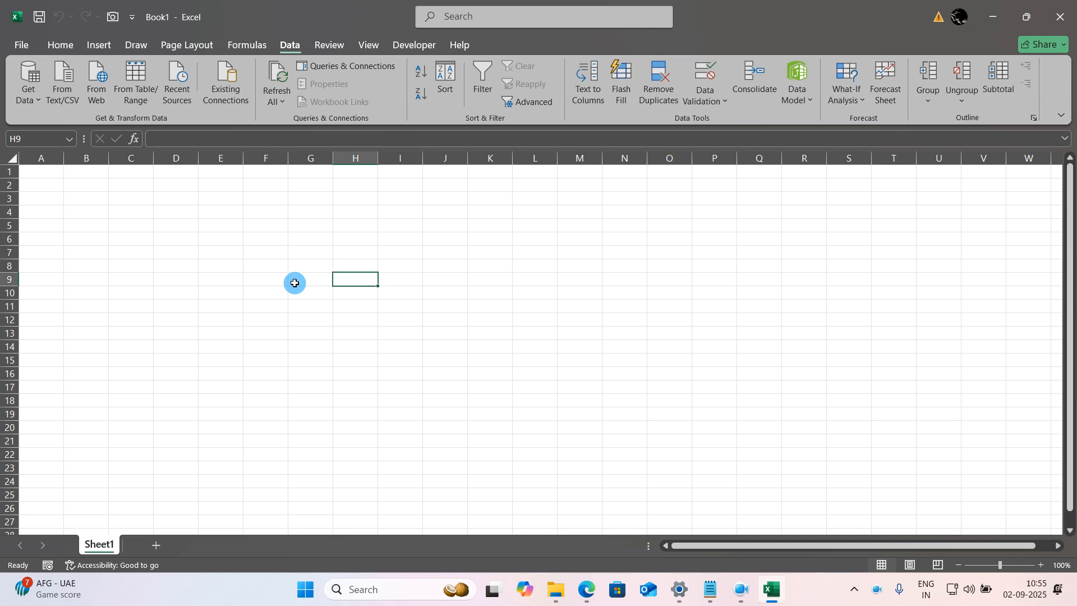
click(267, 249)
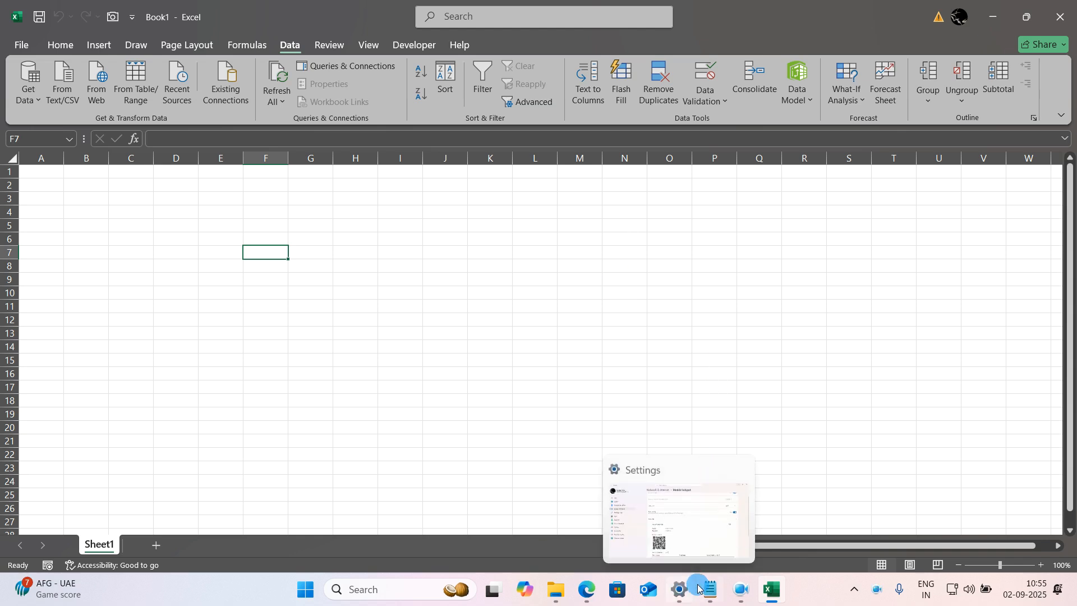
mouse_move(710, 589)
click(657, 537)
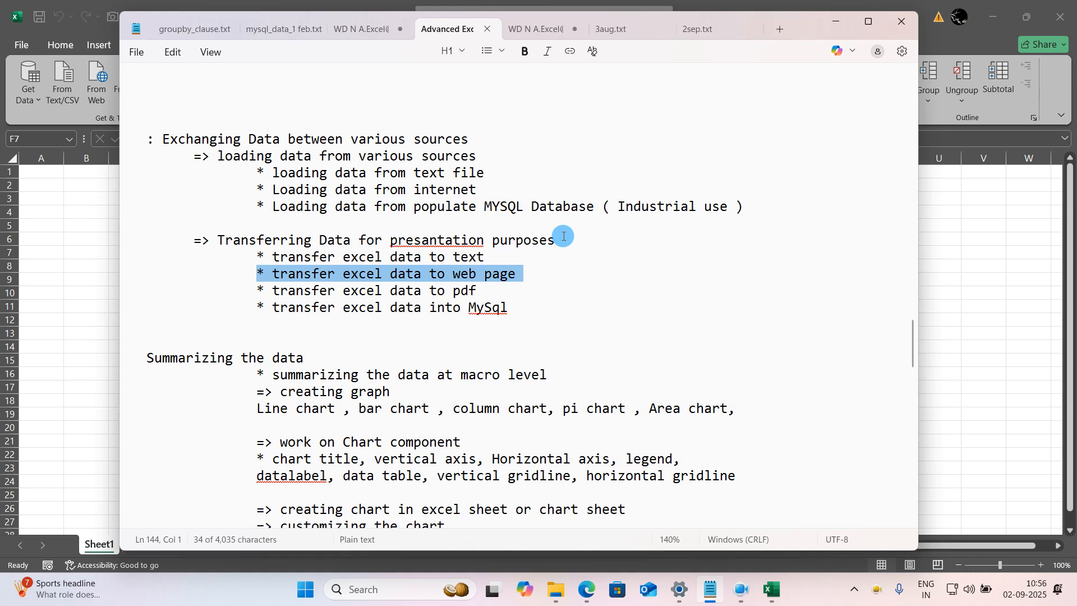
click(835, 22)
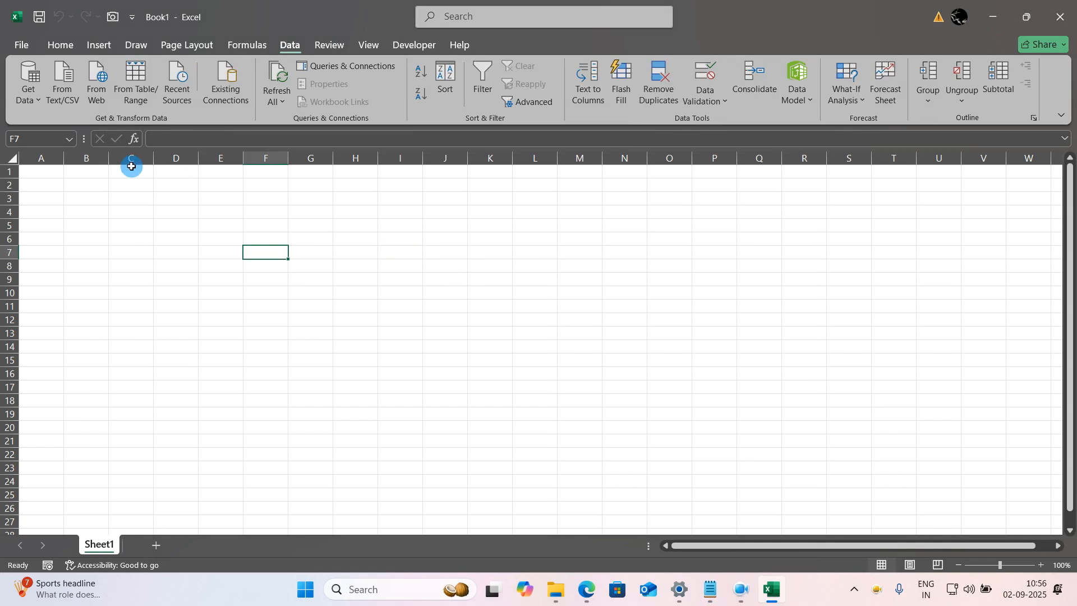
Step: Minimize the Excel and File Explorer windows and launch MySQL Workbench 8.0 CE
click(993, 26)
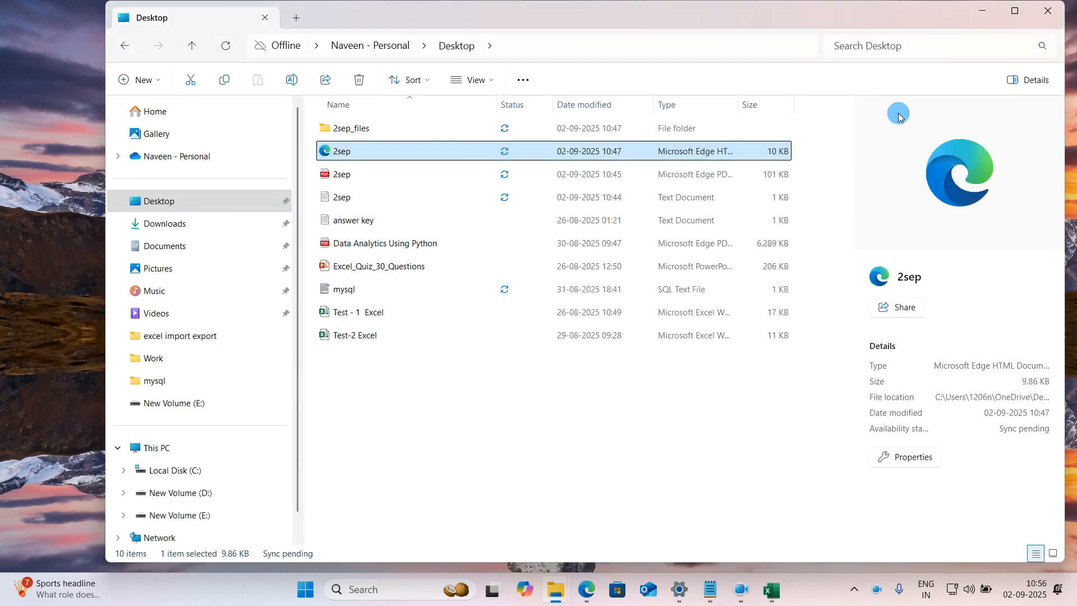
click(1015, 12)
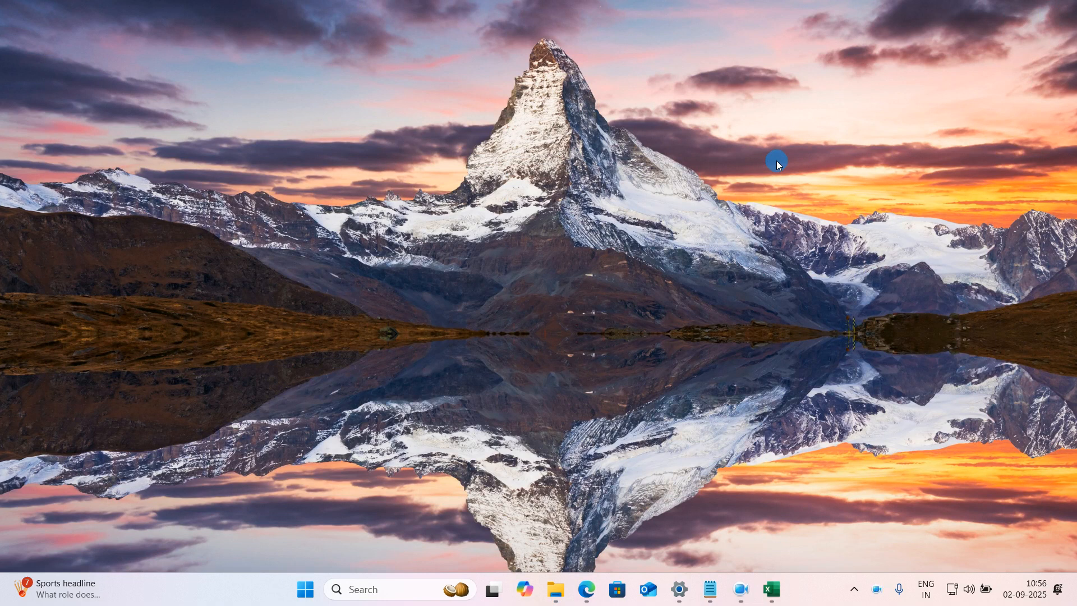
key(super)
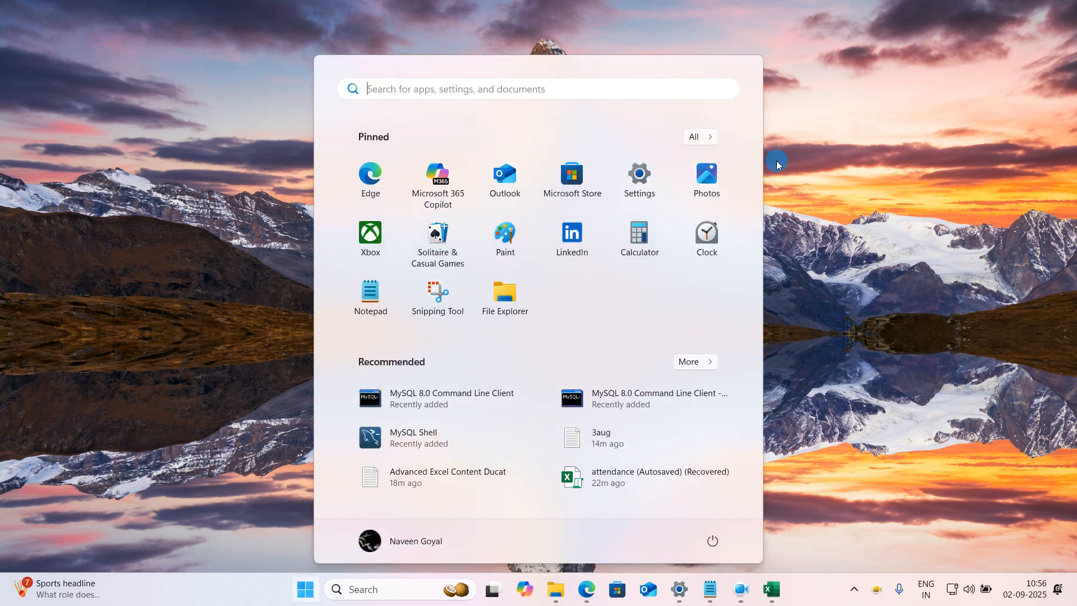
text(mysql)
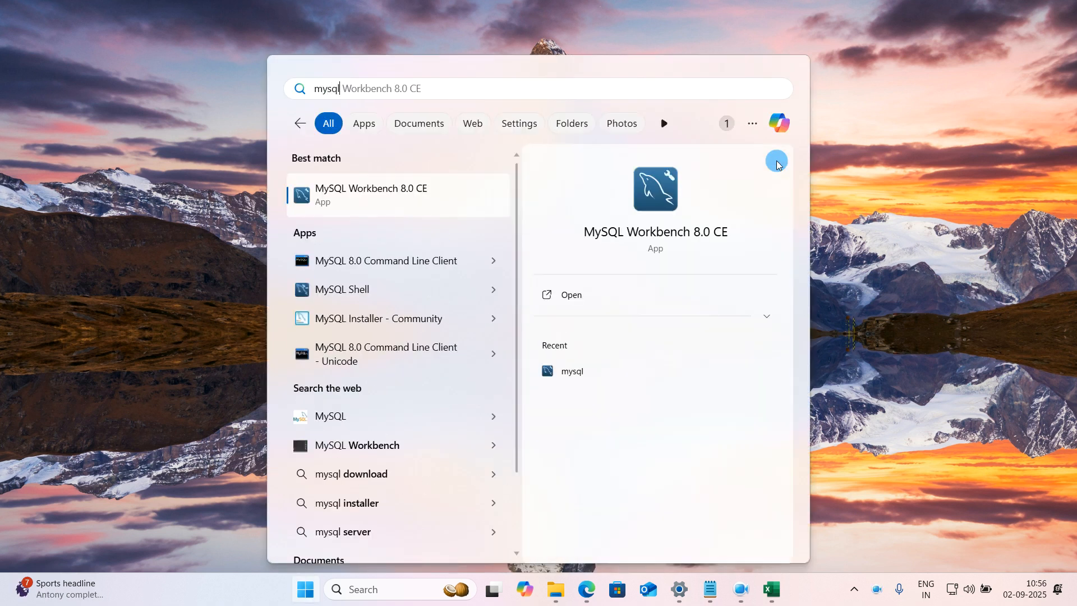
key(Return)
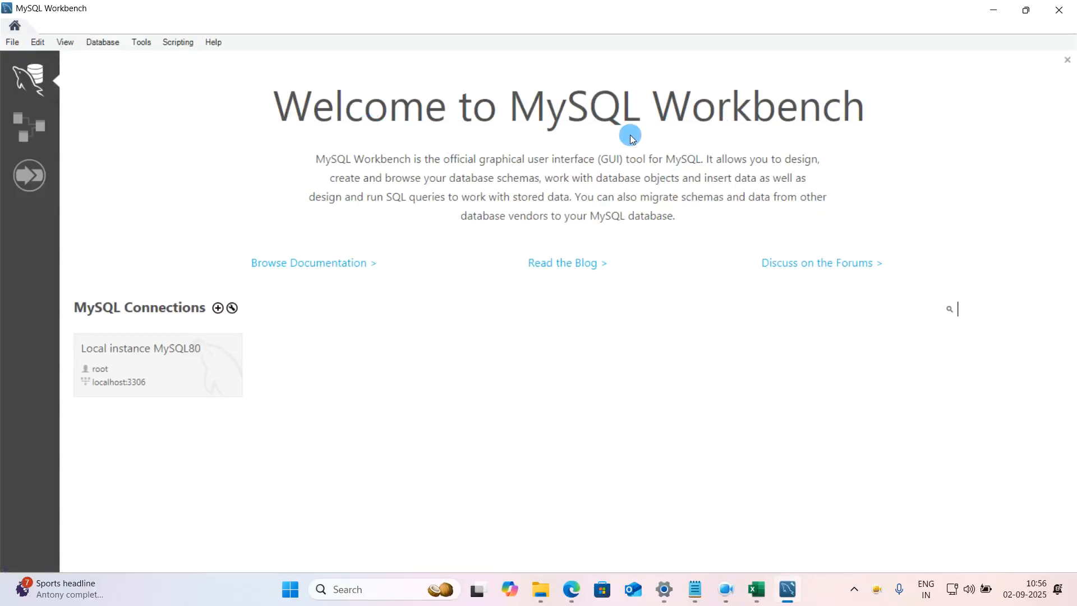
Step: Connect to the Local instance MySQL80 server by entering the account password
click(210, 351)
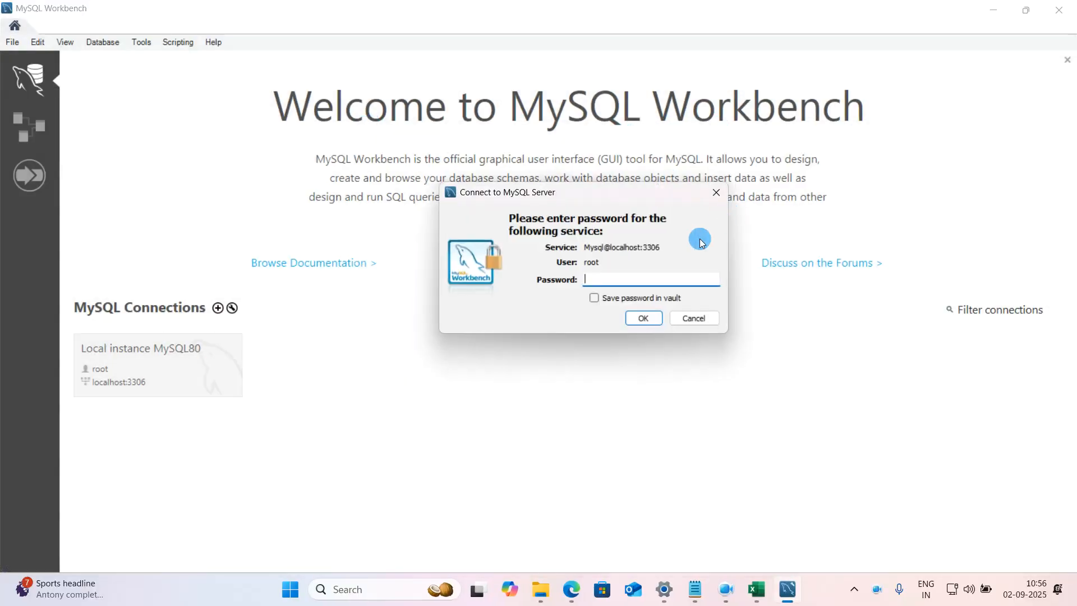
text(********)
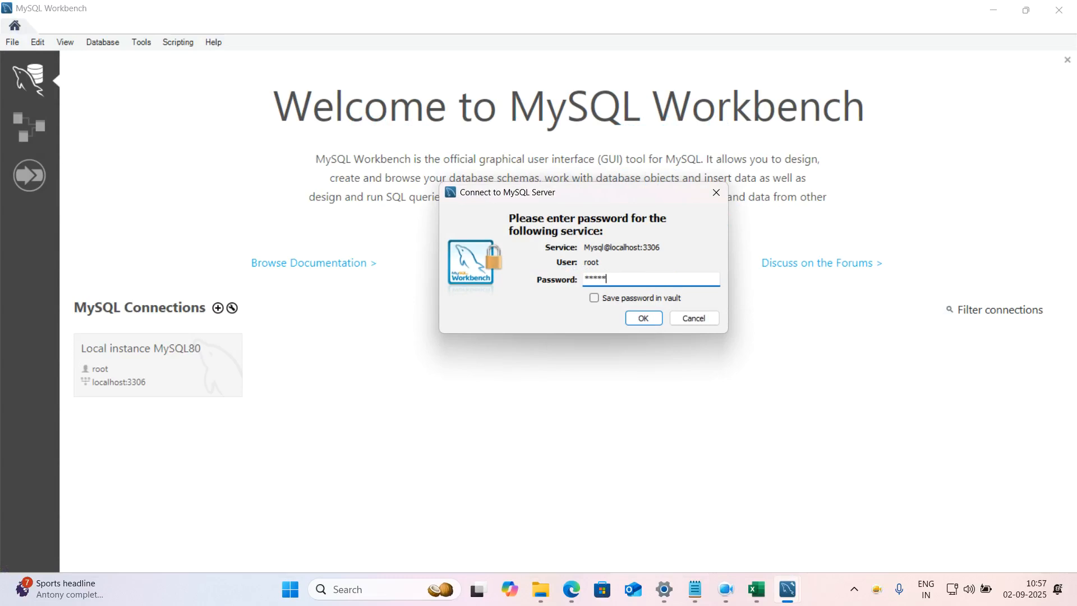
key(Return)
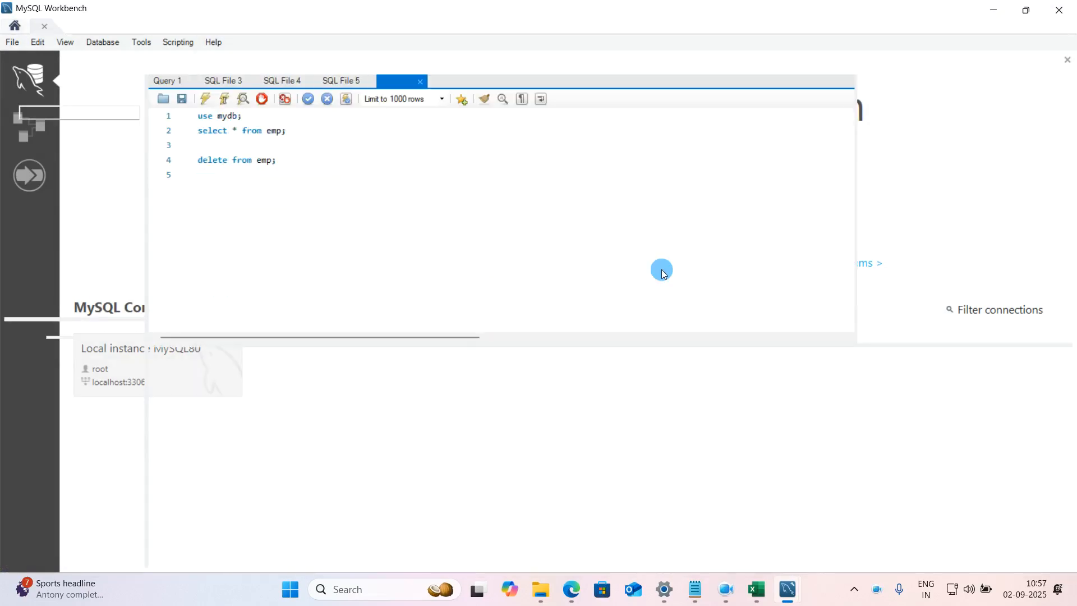
Step: Create a new SQL query tab and try to select the database with "use mydabase;"
scroll(408, 241, down, 4)
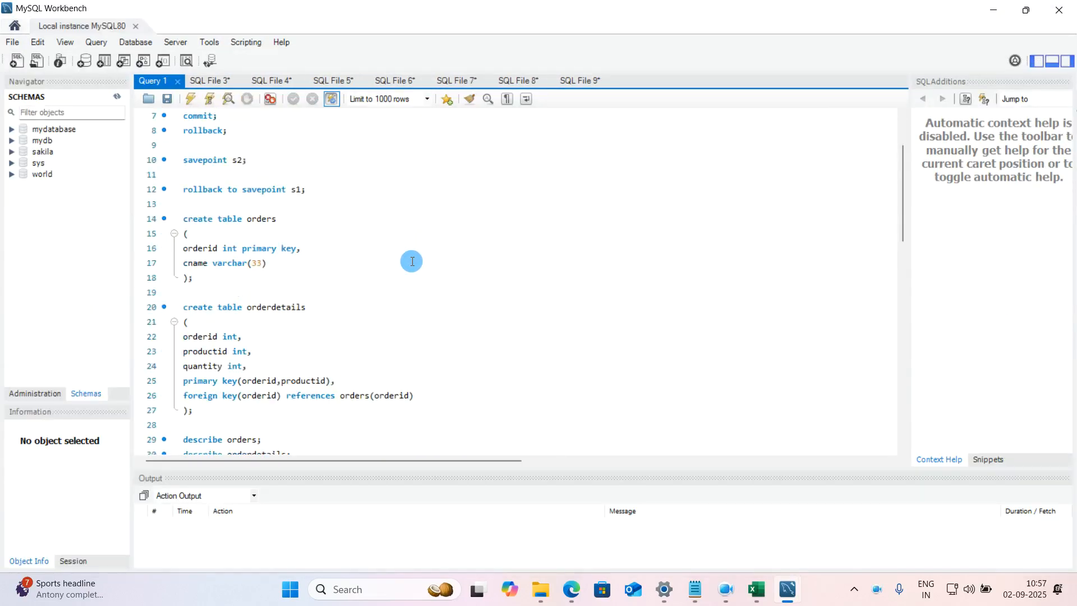
key(ctrl+t)
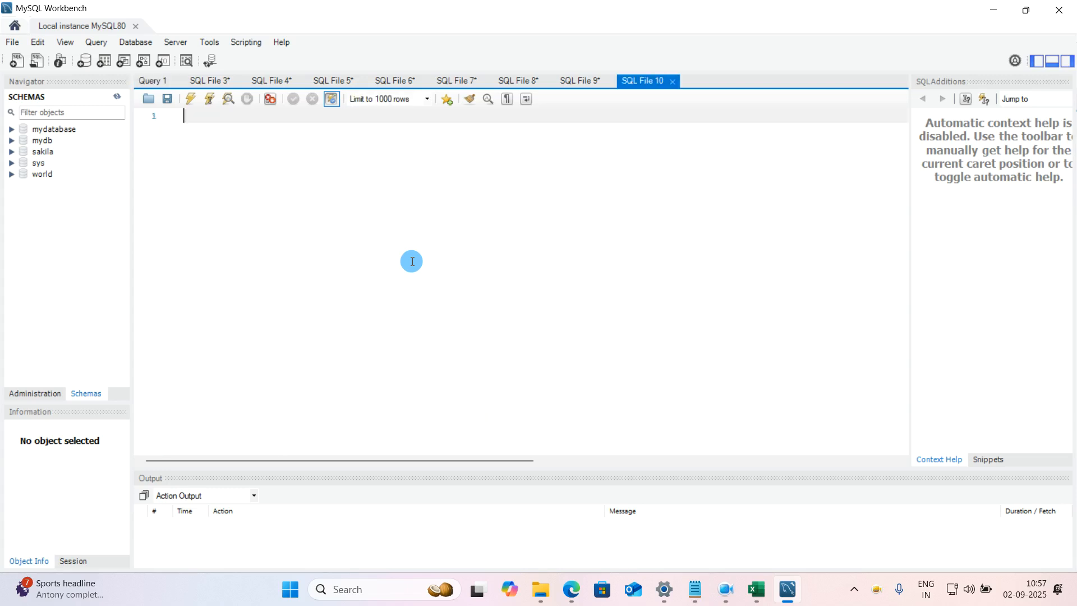
text(my)
key(BackSpace)
key(BackSpace)
key(BackSpace)
text(use mydabase;)
key(ctrl+Return)
Step: Correct the database statement to "use mydatabase;" and execute it
scroll(412, 262, up, 4)
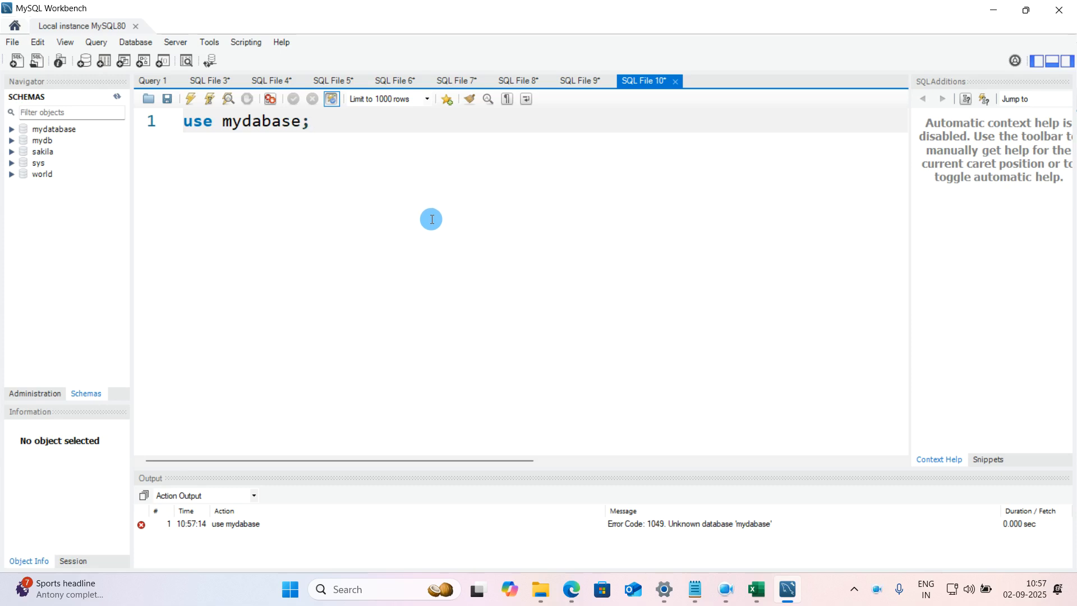
key(BackSpace)
key(BackSpace)
key(BackSpace)
key(BackSpace)
key(BackSpace)
text(tabase;)
key(ctrl+Return)
Step: Add the query "select * from employee;" on a new line and execute it
key(Return)
text(se)
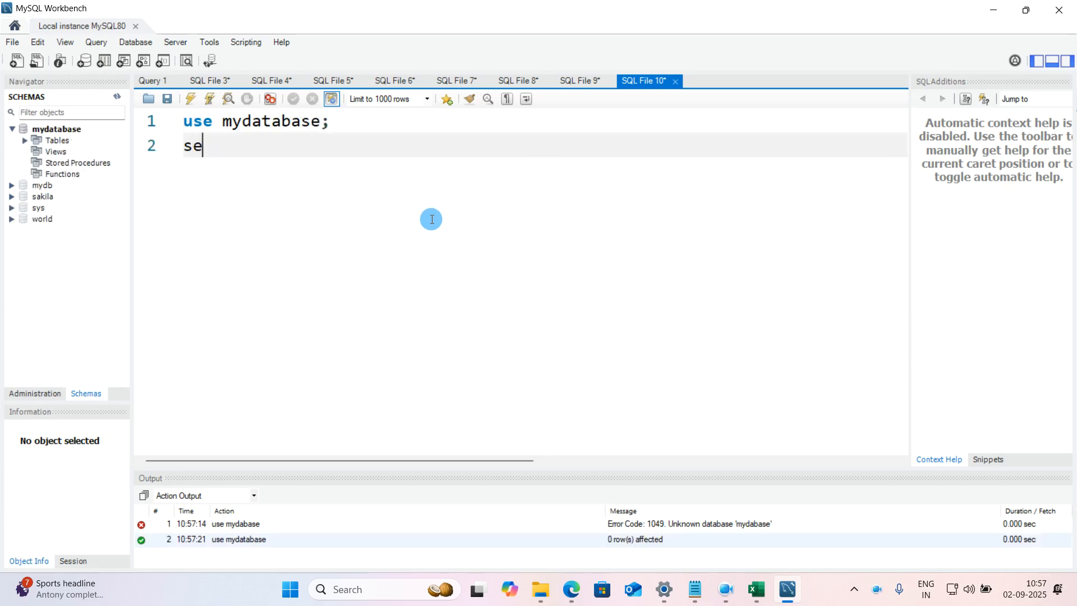
text(lect * from e)
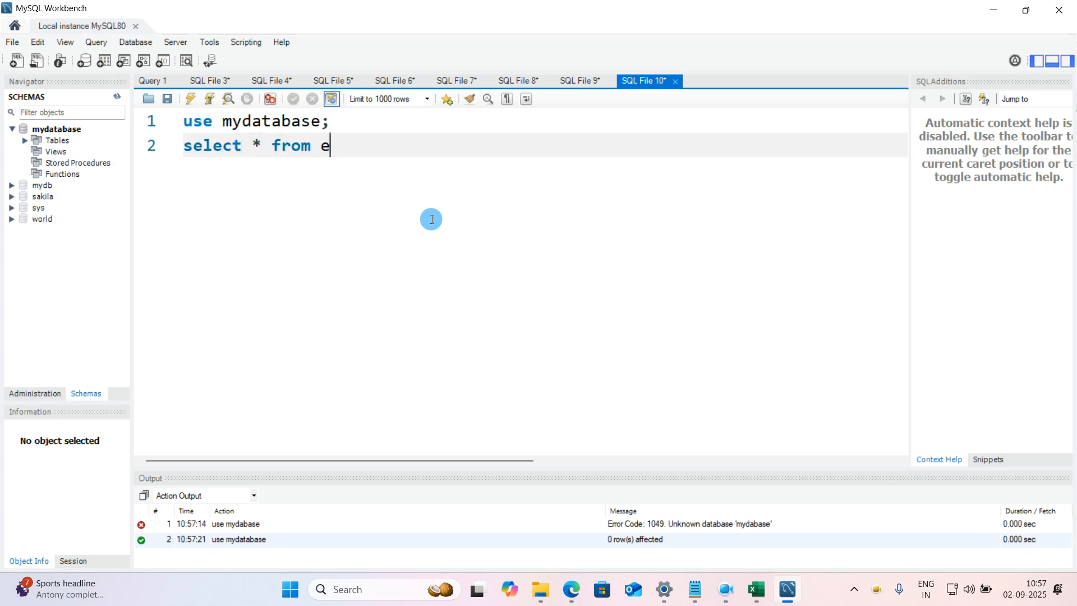
text(mployee;)
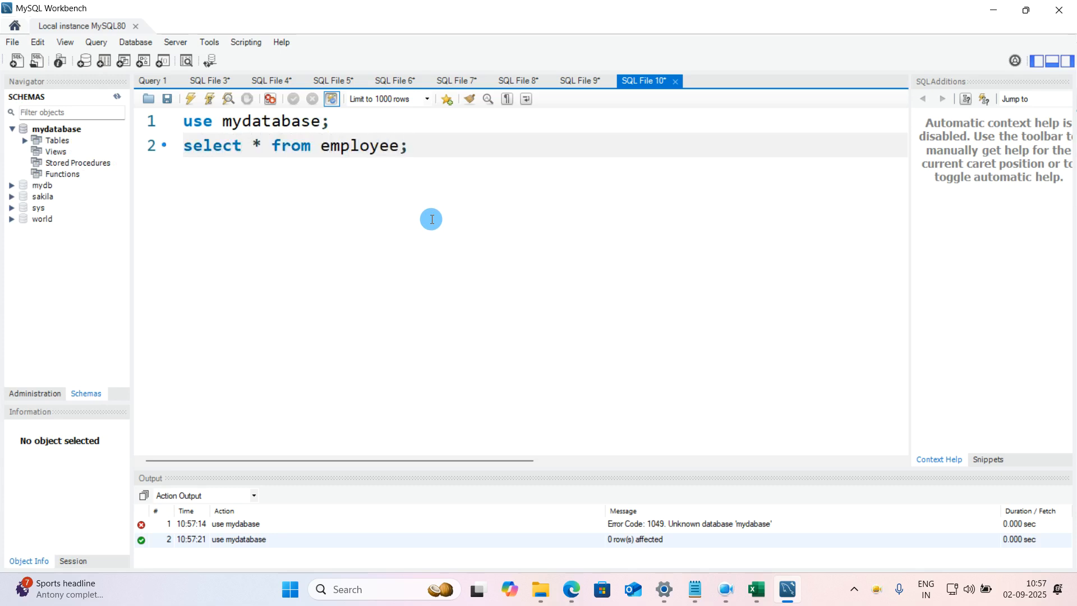
key(ctrl+Return)
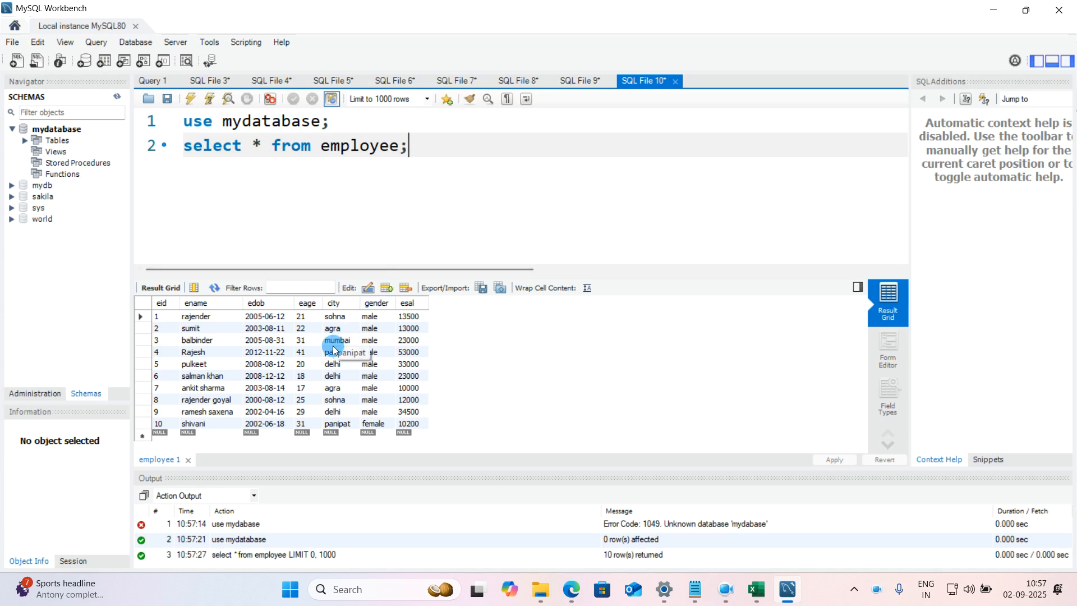
Step: Export the employee query results to the Desktop as a CSV file named 2sep
click(482, 288)
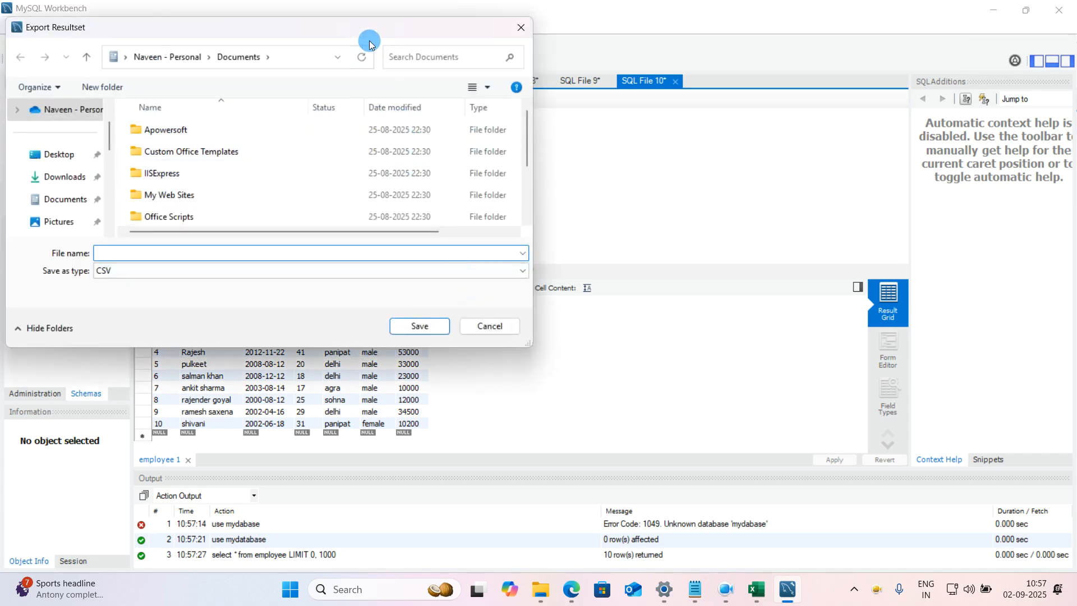
drag(365, 35, 471, 49)
click(173, 169)
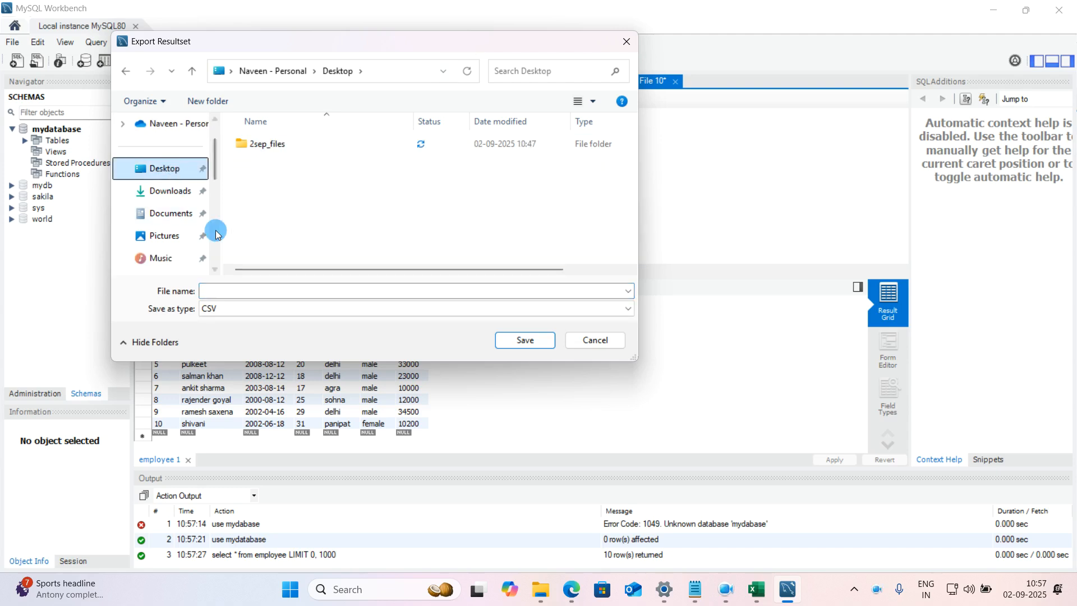
click(240, 290)
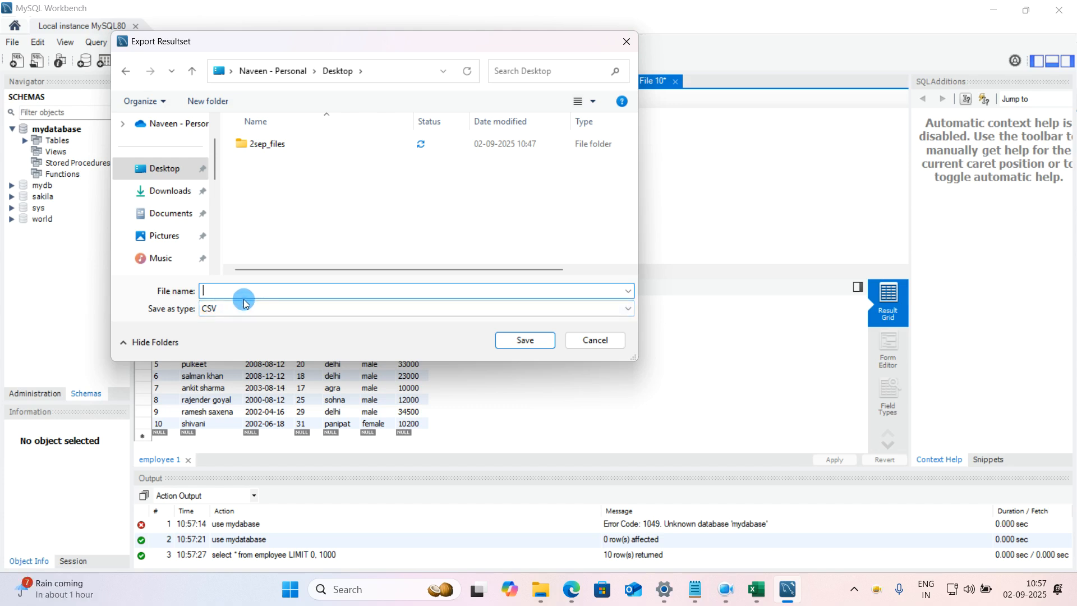
text(2sep)
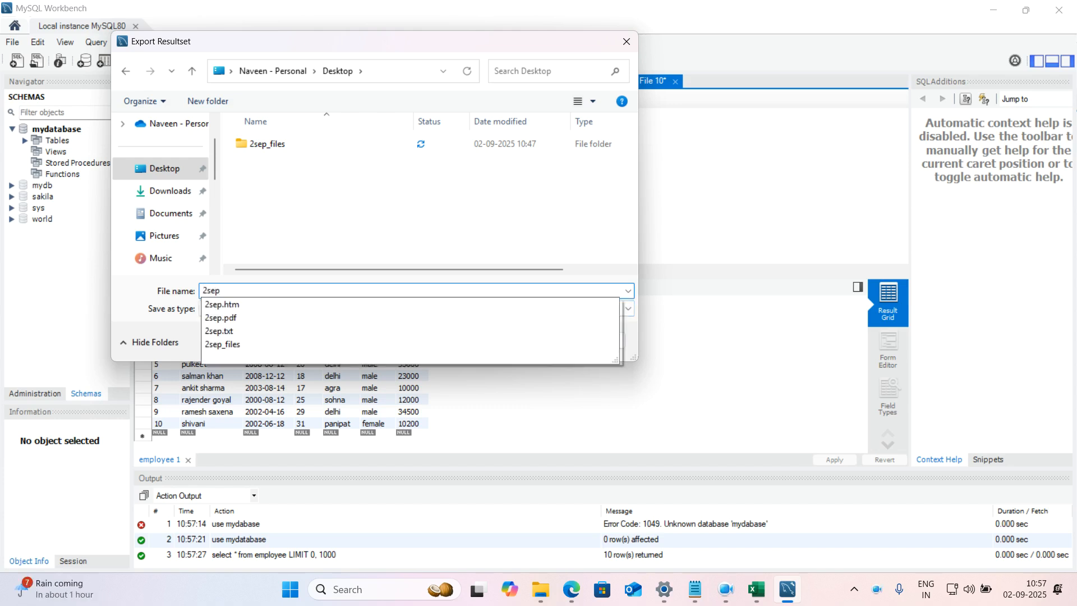
key(Return)
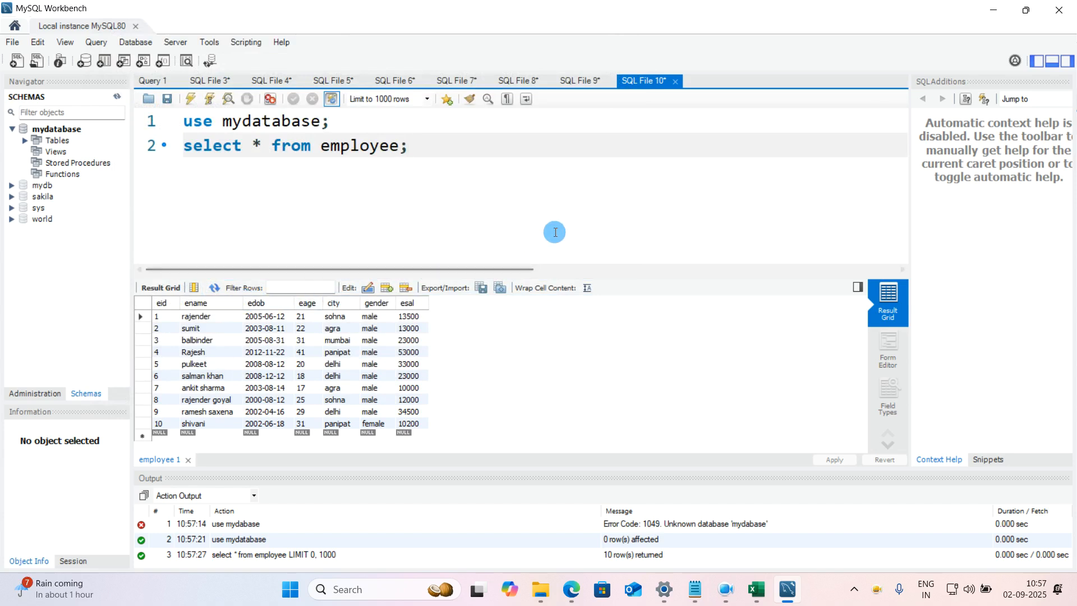
Step: Browse to the Desktop folder in File Explorer and open the exported 2sep CSV file in Excel
key(super+d)
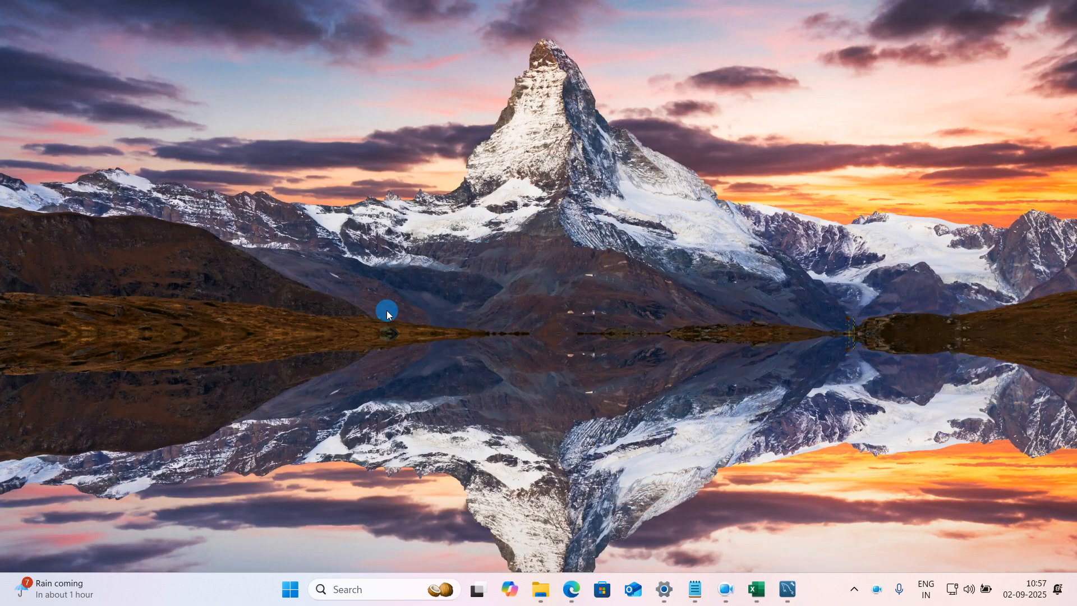
key(super+e)
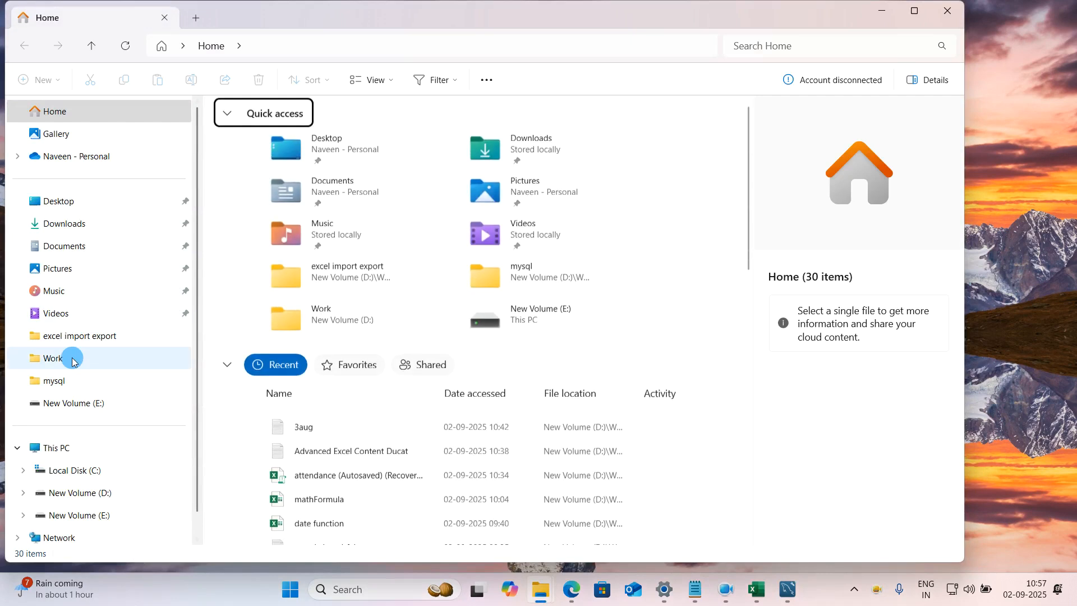
click(73, 203)
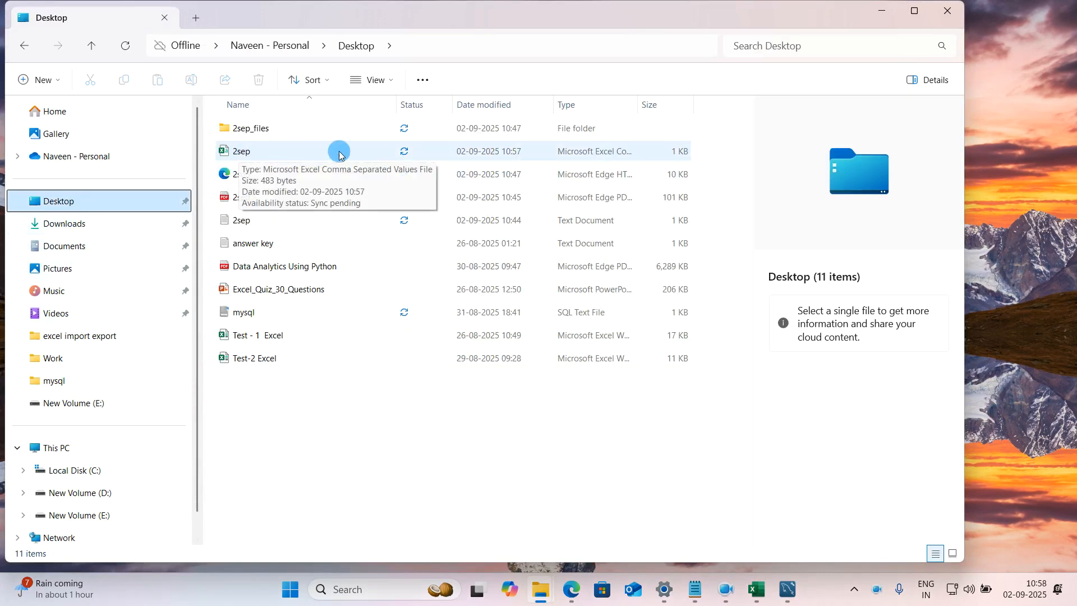
click(283, 154)
double_click(282, 156)
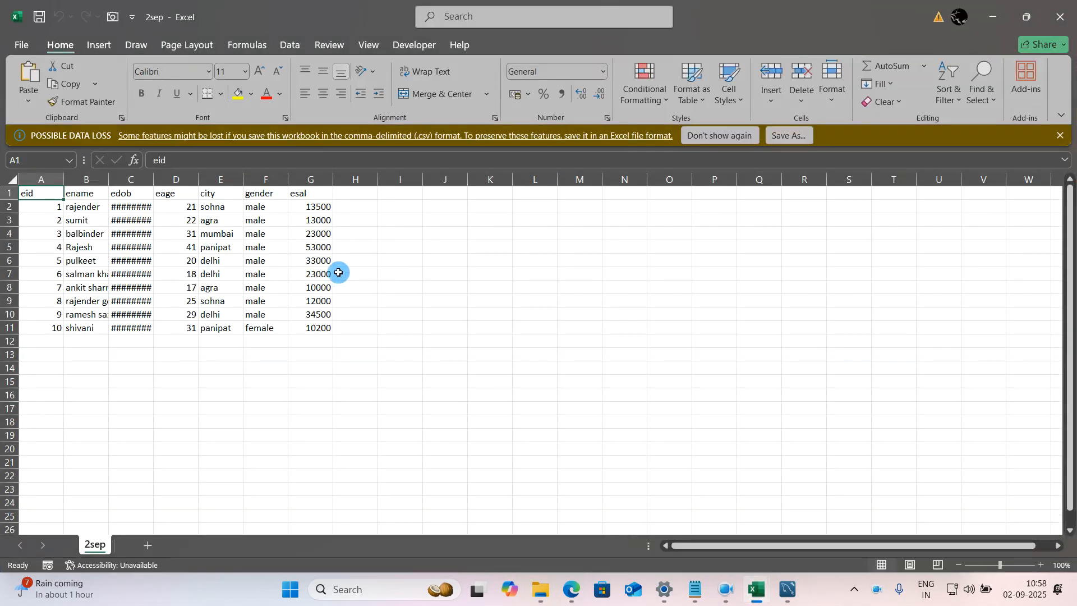
Step: Dismiss the data loss warning and autofit the edob and ename columns to their contents
click(1060, 135)
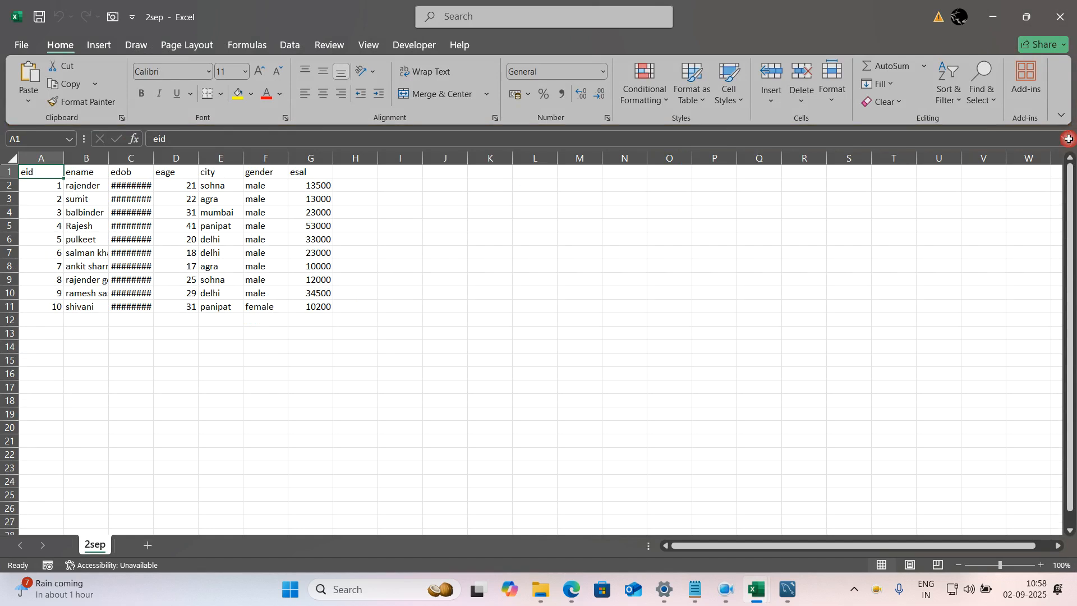
double_click(153, 158)
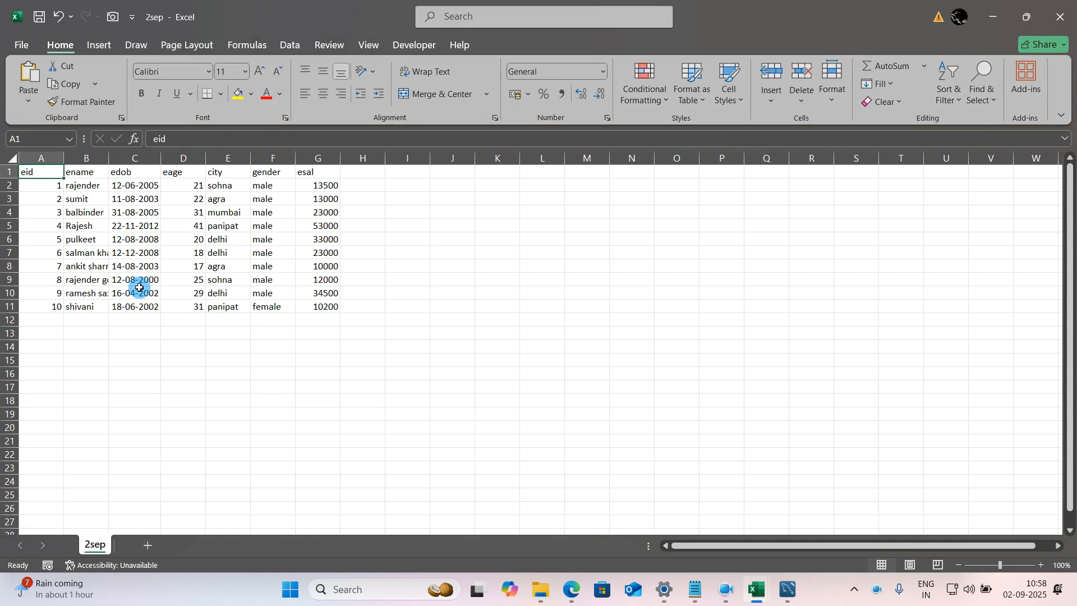
double_click(108, 158)
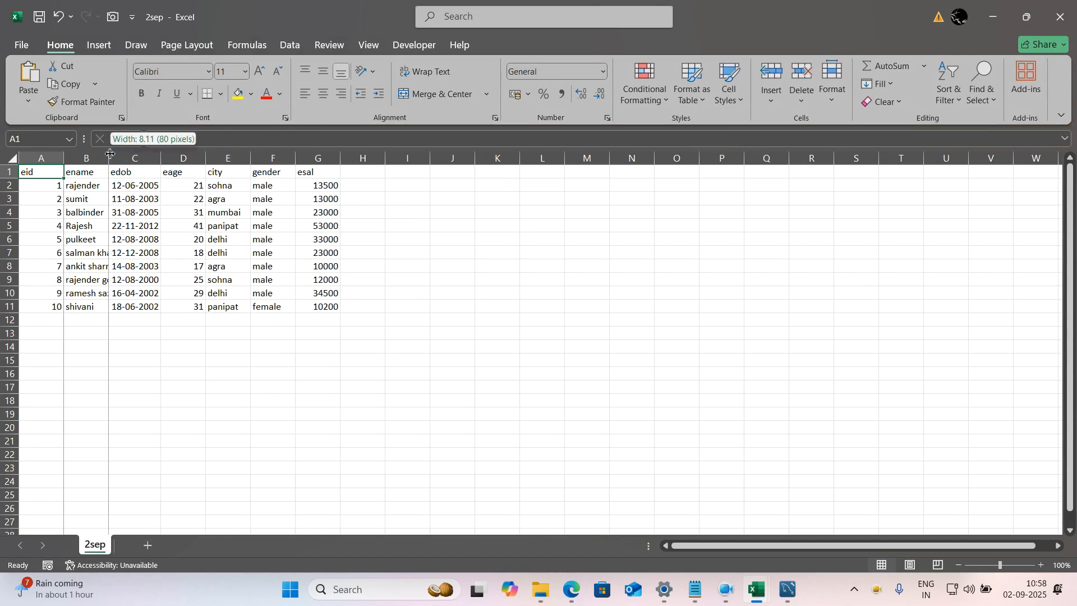
click(96, 157)
Step: Switch to MySQL Workbench to check the employee query results, and return to the 2sep sheet in Excel
click(787, 589)
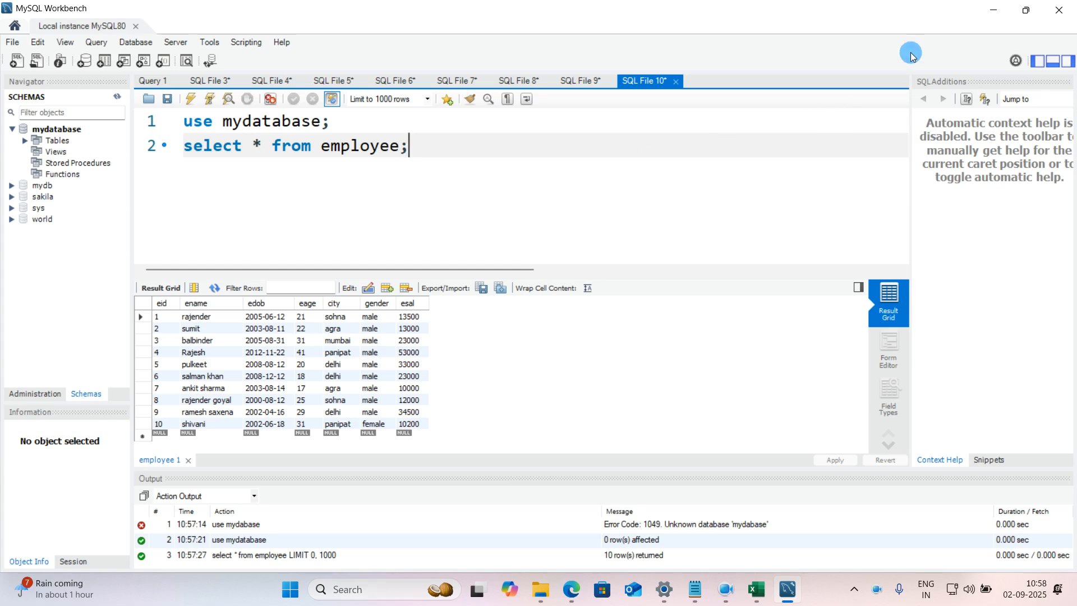
click(992, 10)
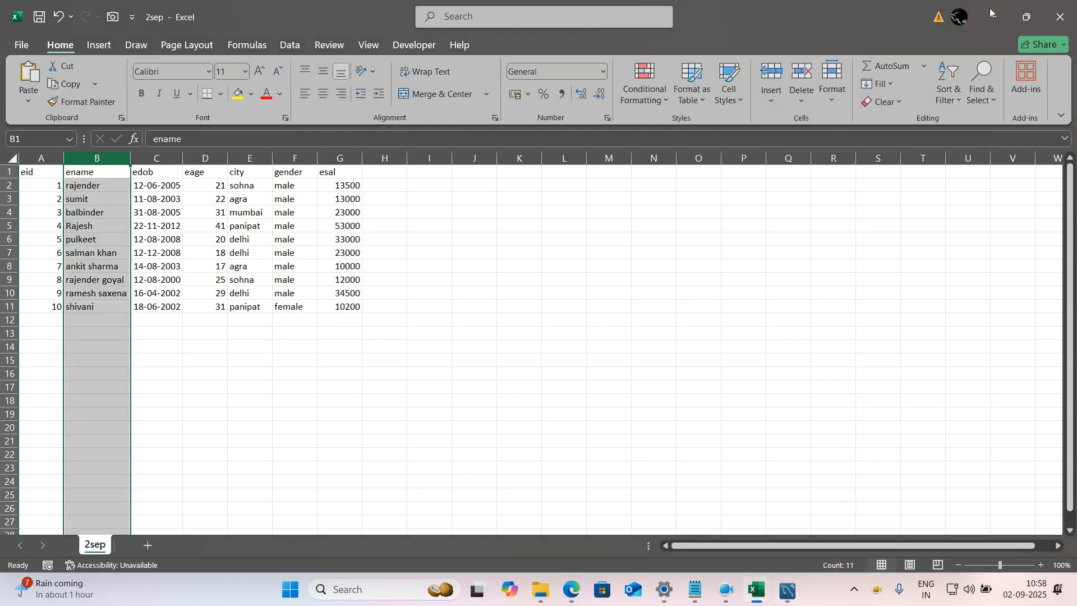
click(303, 360)
click(426, 359)
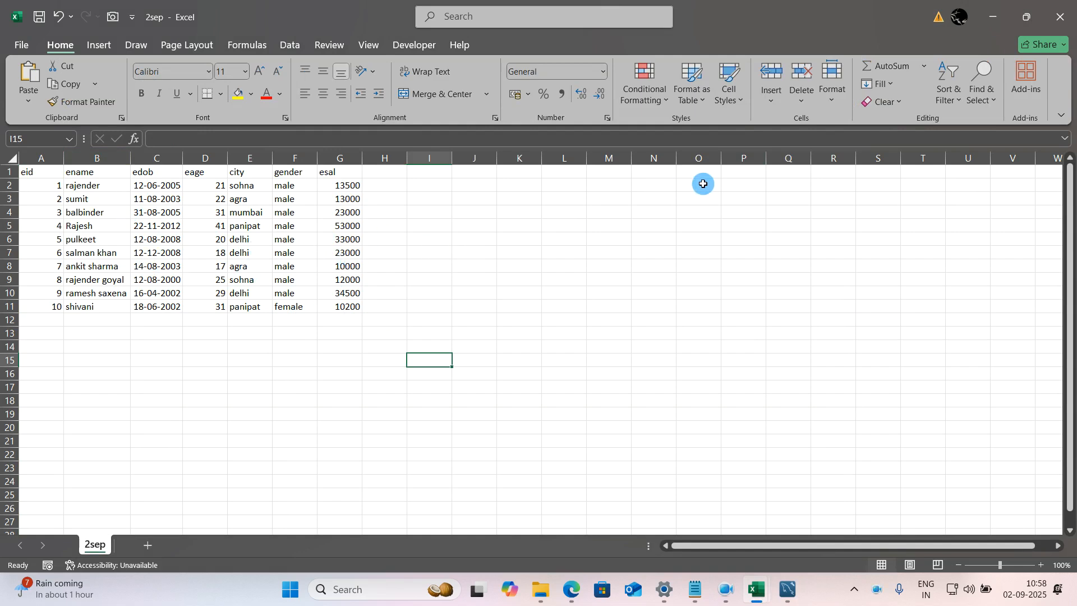
Step: Close the 2sep and Book1 workbooks without saving changes, and close the Desktop folder window
click(1060, 17)
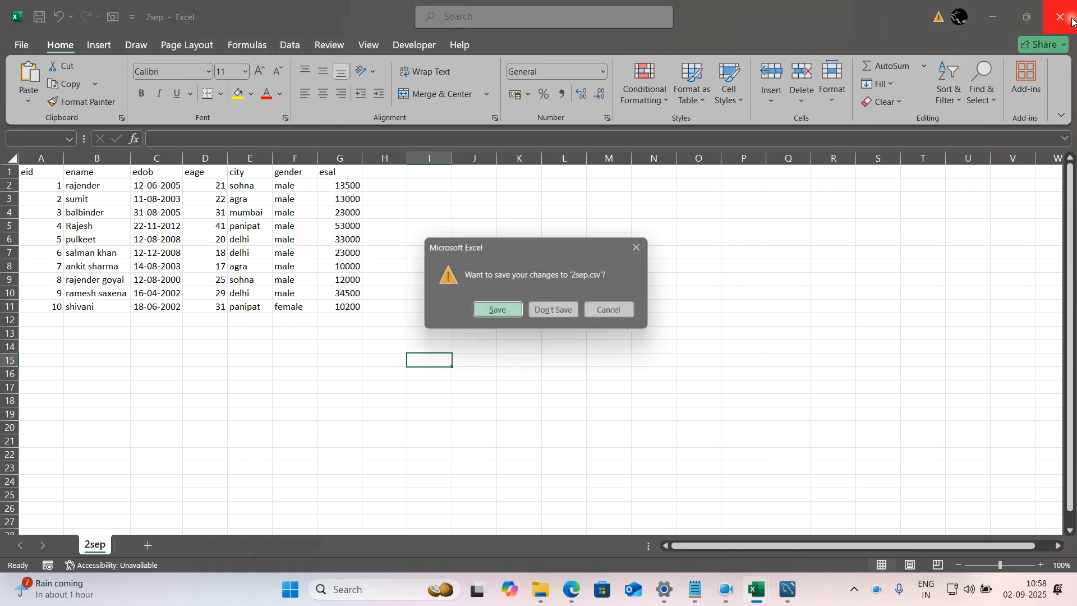
click(565, 312)
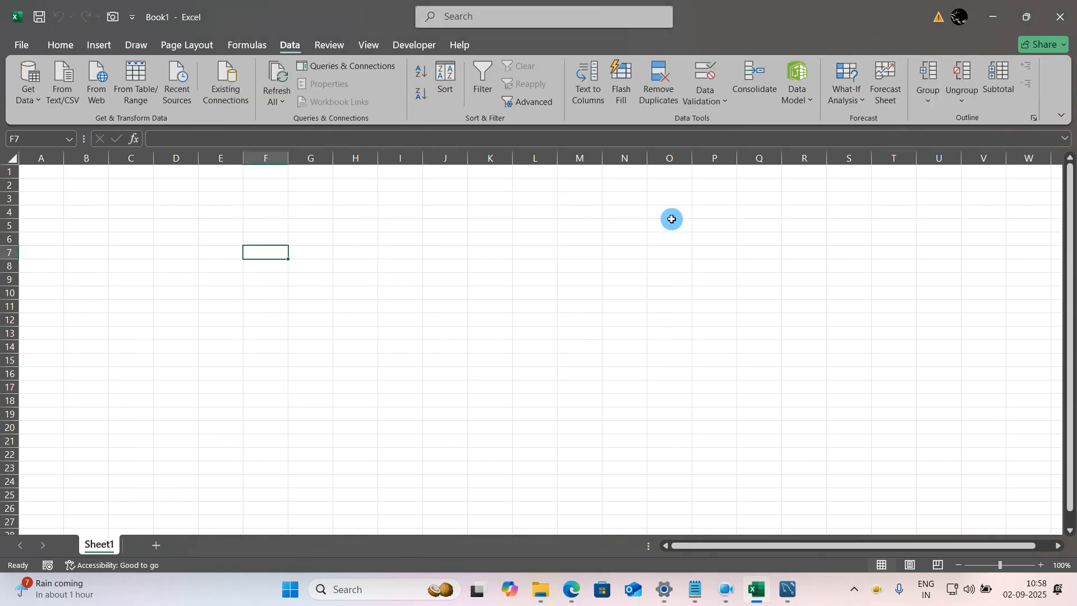
click(1060, 17)
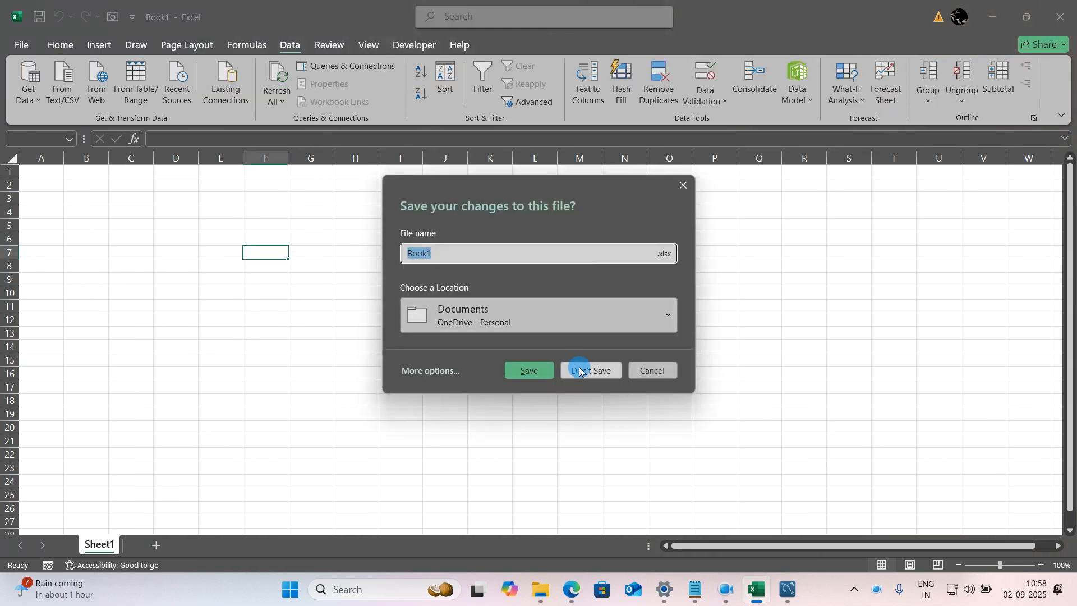
click(583, 369)
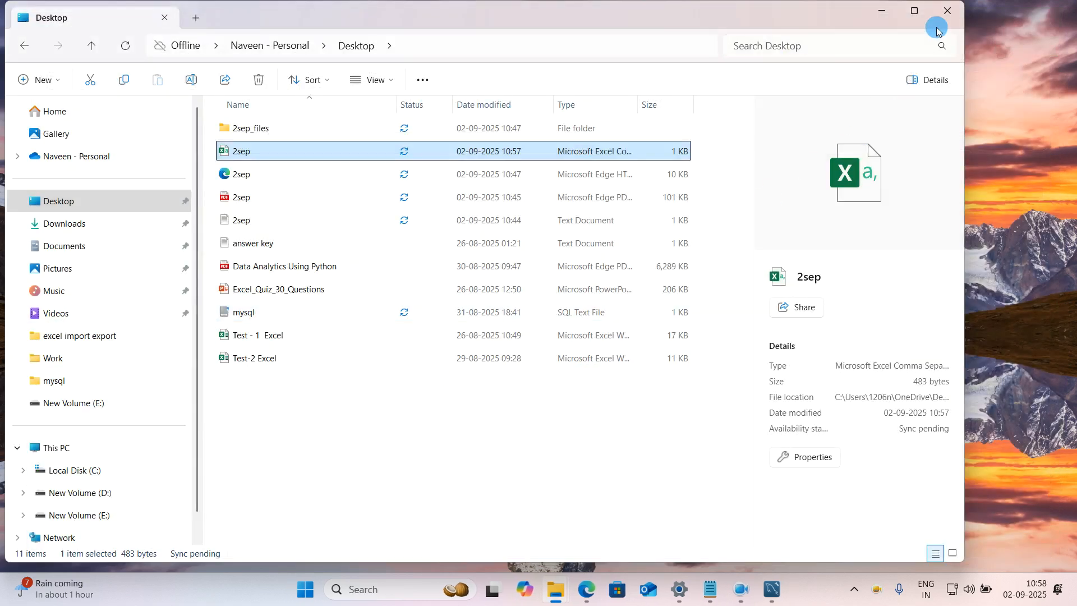
click(944, 13)
Step: Switch to MySQL Workbench, create a database named demo and make it active, and refresh the schema list
click(772, 589)
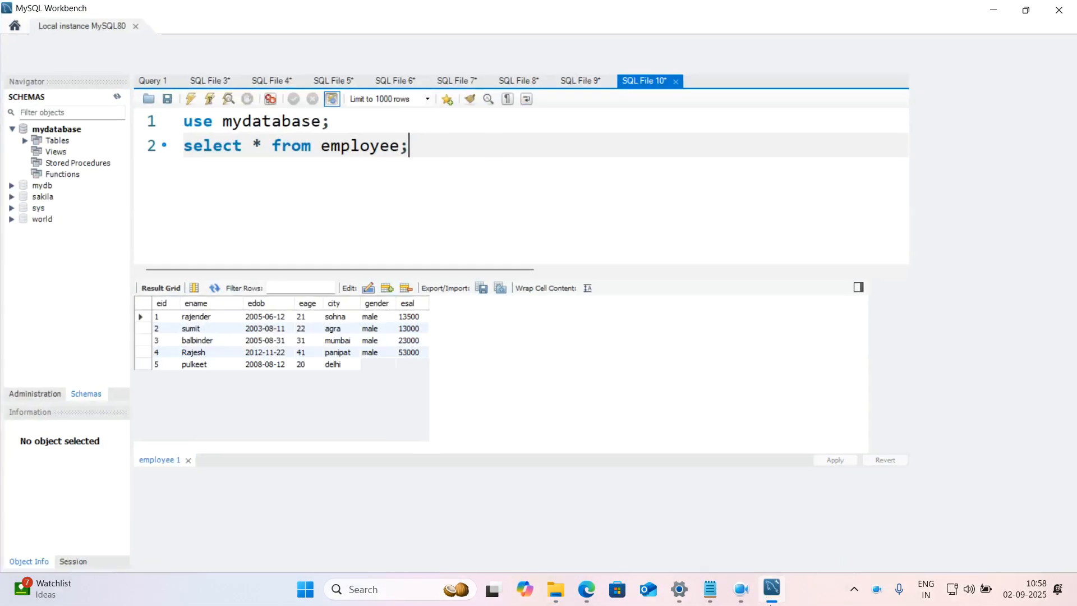
key(Return)
key(Return)
key(Return)
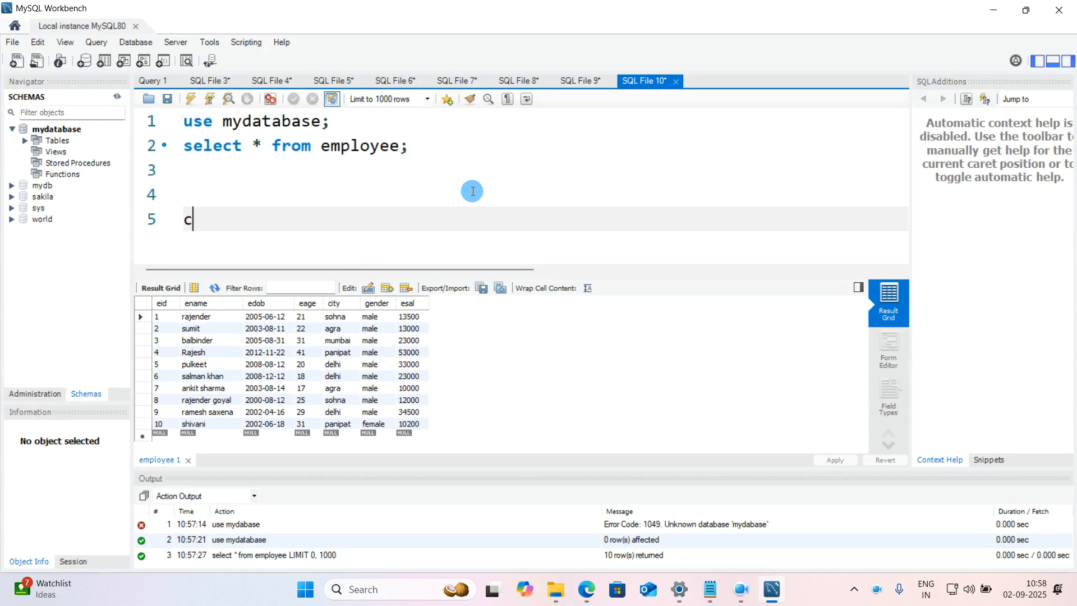
text(create database demo;)
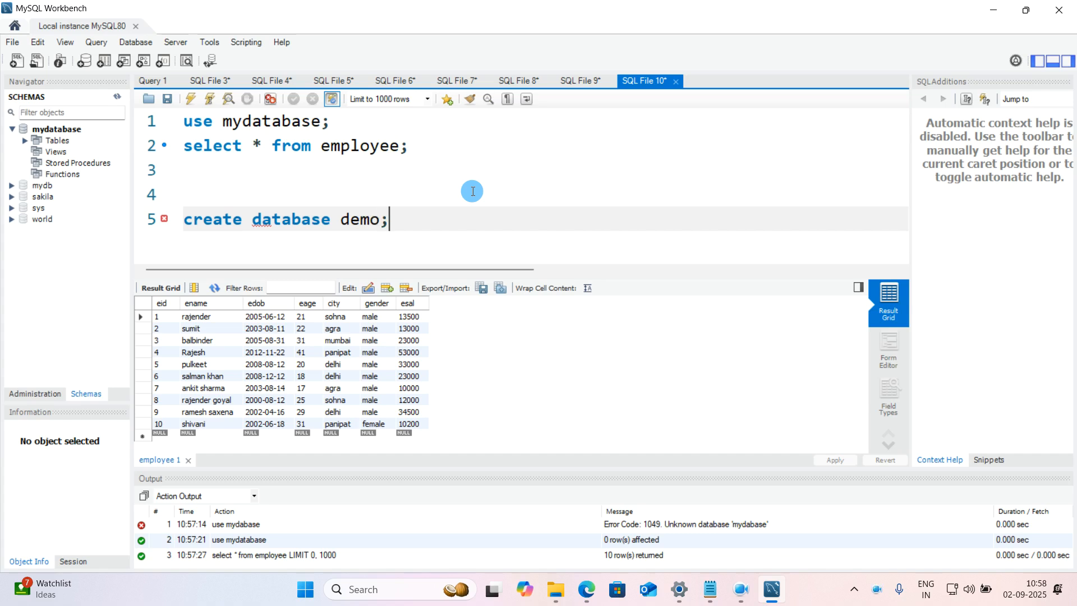
key(ctrl+Return)
key(Return)
text(use demo;)
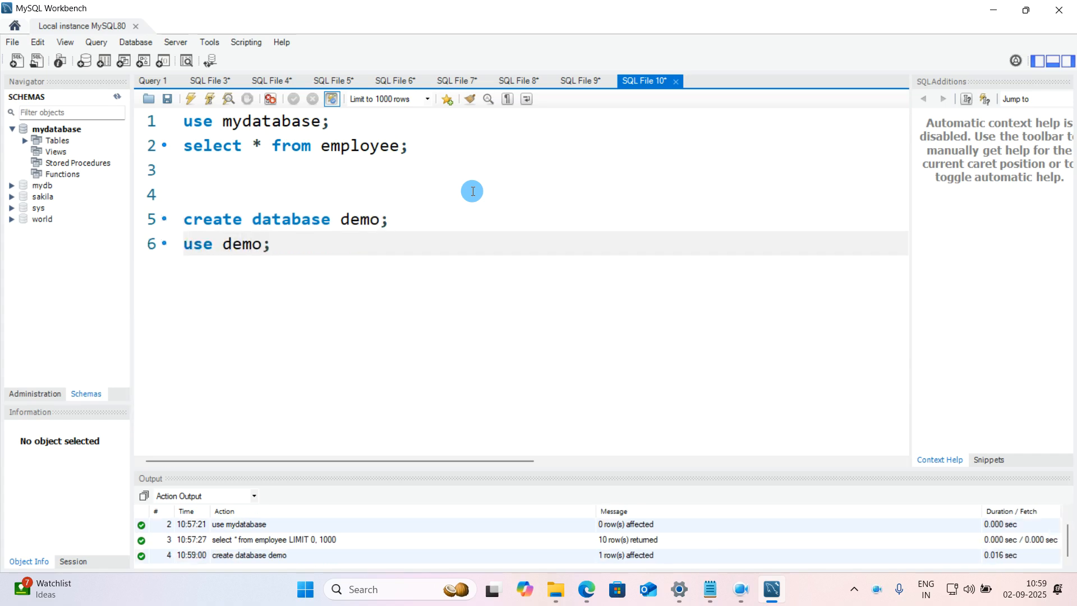
key(ctrl+Return)
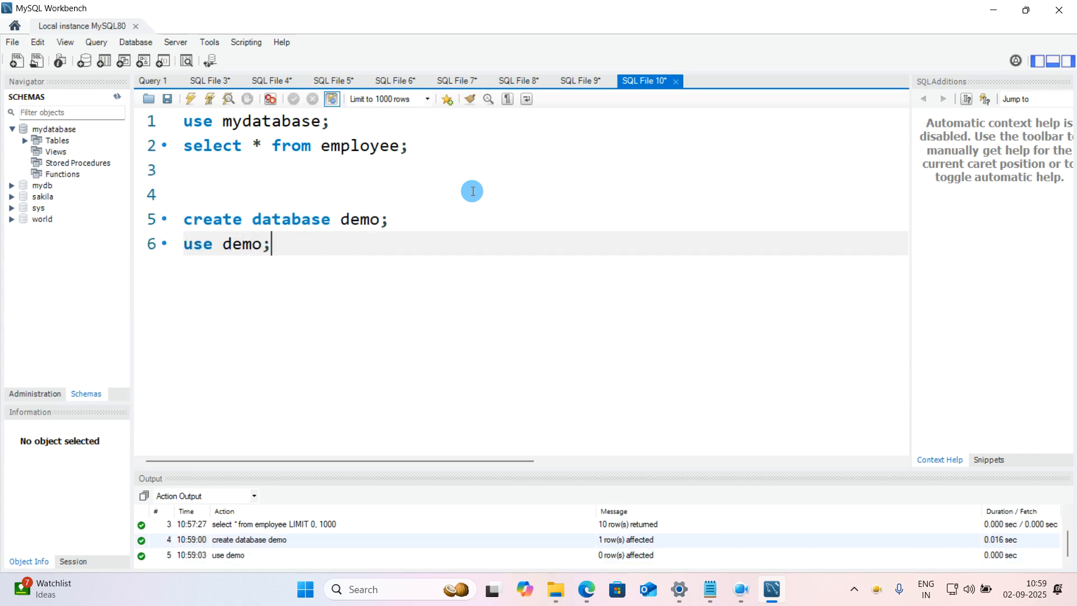
click(117, 97)
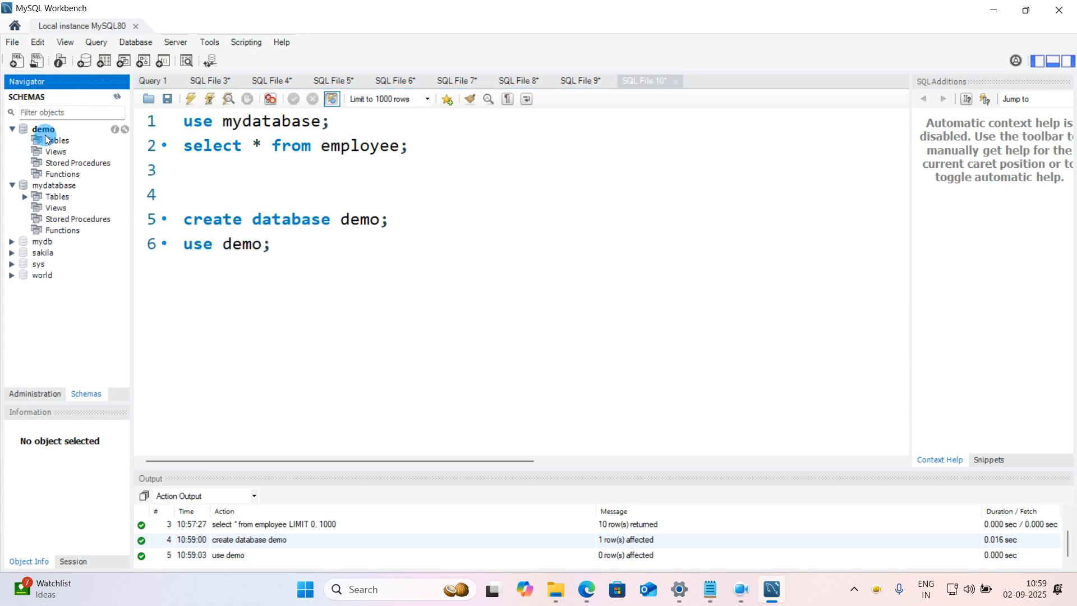
Step: Start the Table Data Import Wizard for the demo database's tables and choose the 2sep CSV file from the Desktop as the source
click(48, 140)
right_click(53, 141)
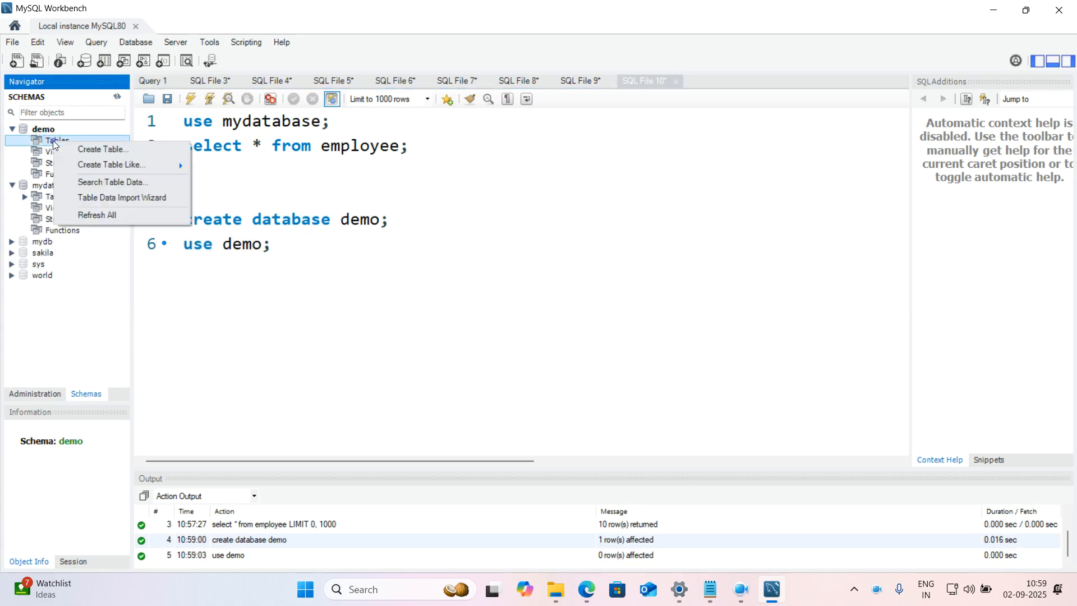
click(135, 201)
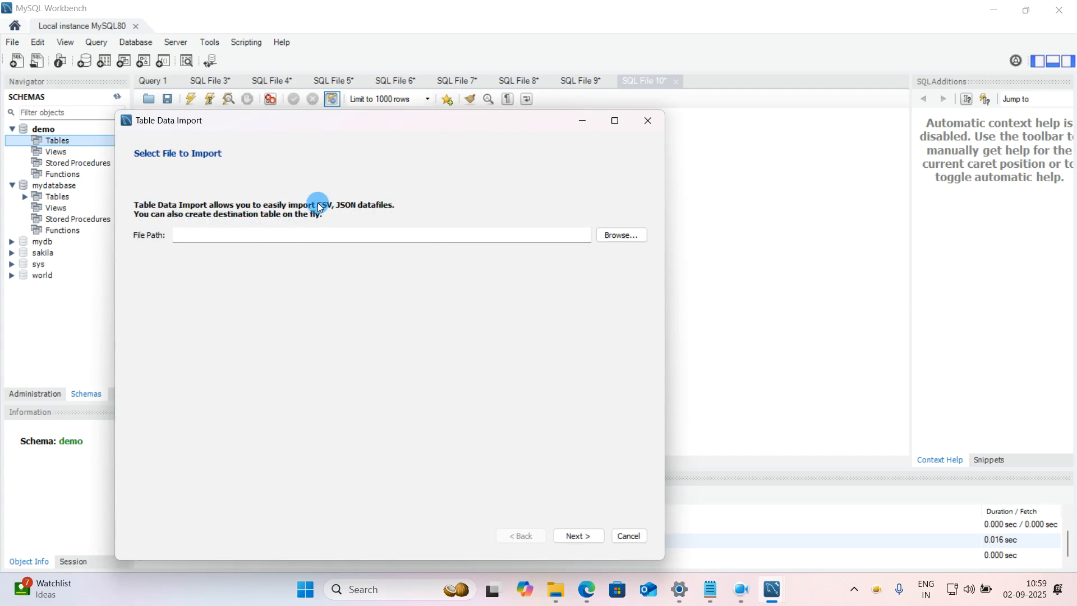
click(621, 236)
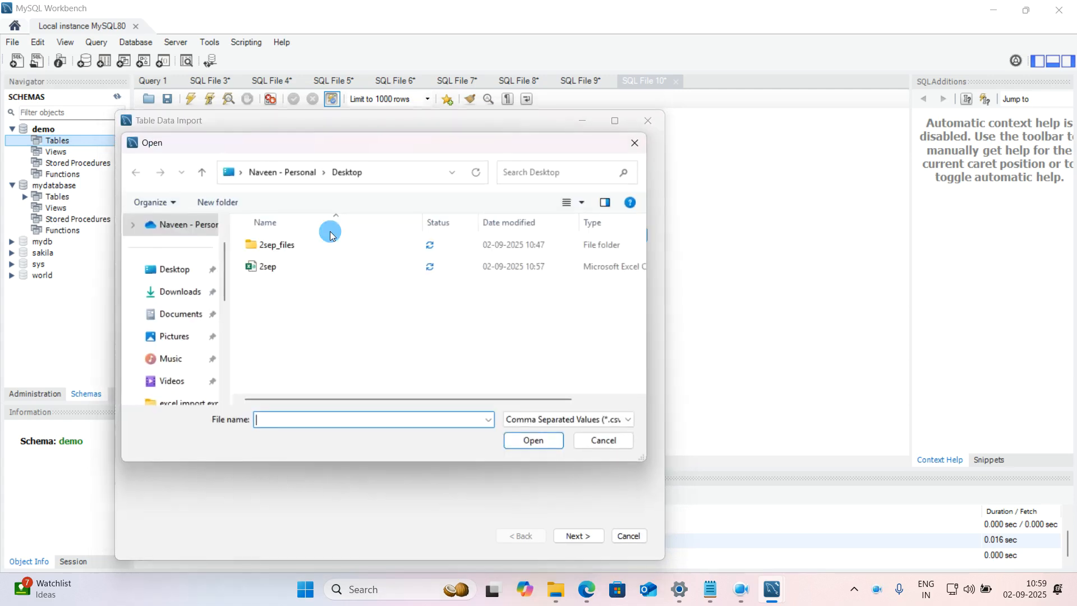
click(264, 269)
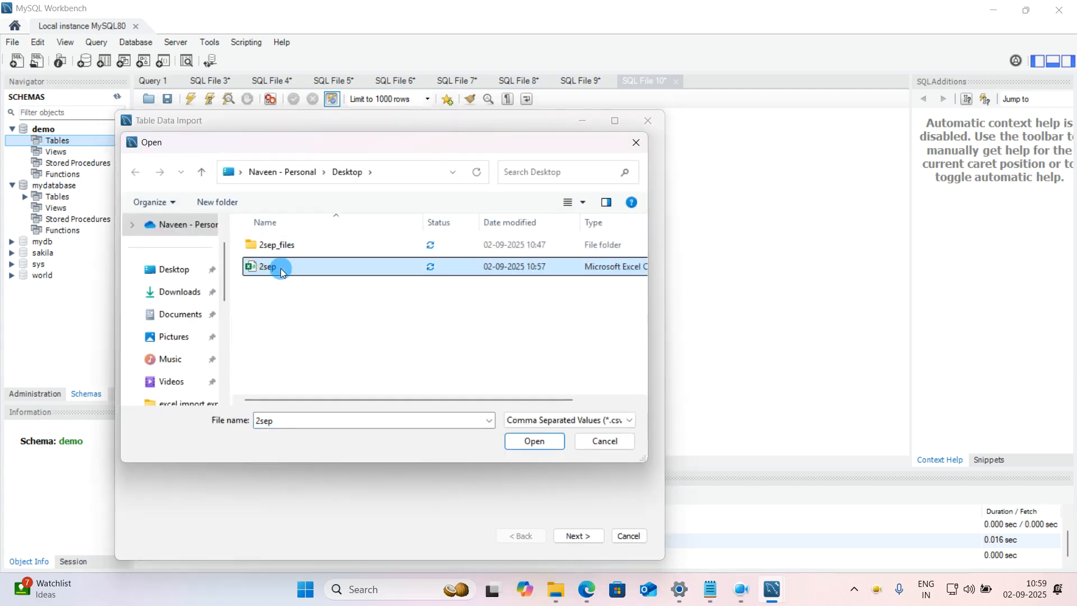
click(534, 442)
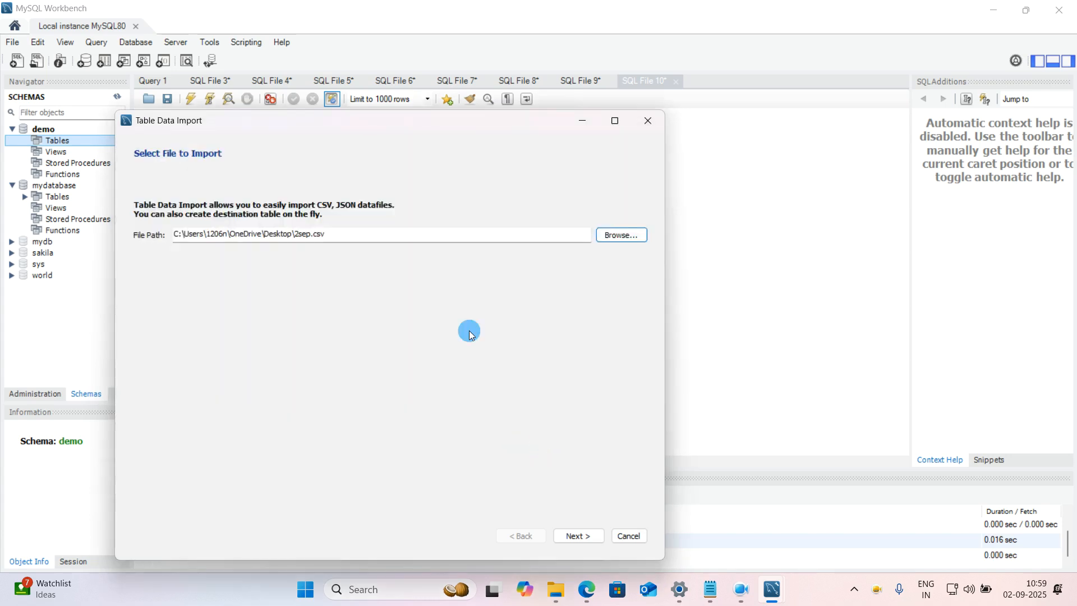
click(575, 537)
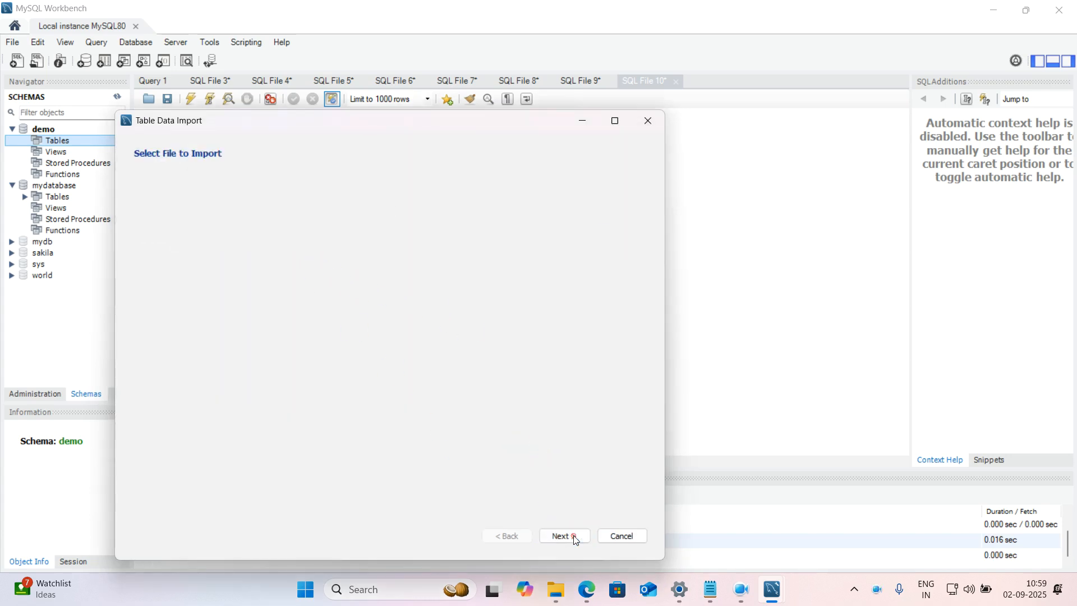
Step: Set the import destination to a new table named customer in the demo database
drag(572, 107, 715, 74)
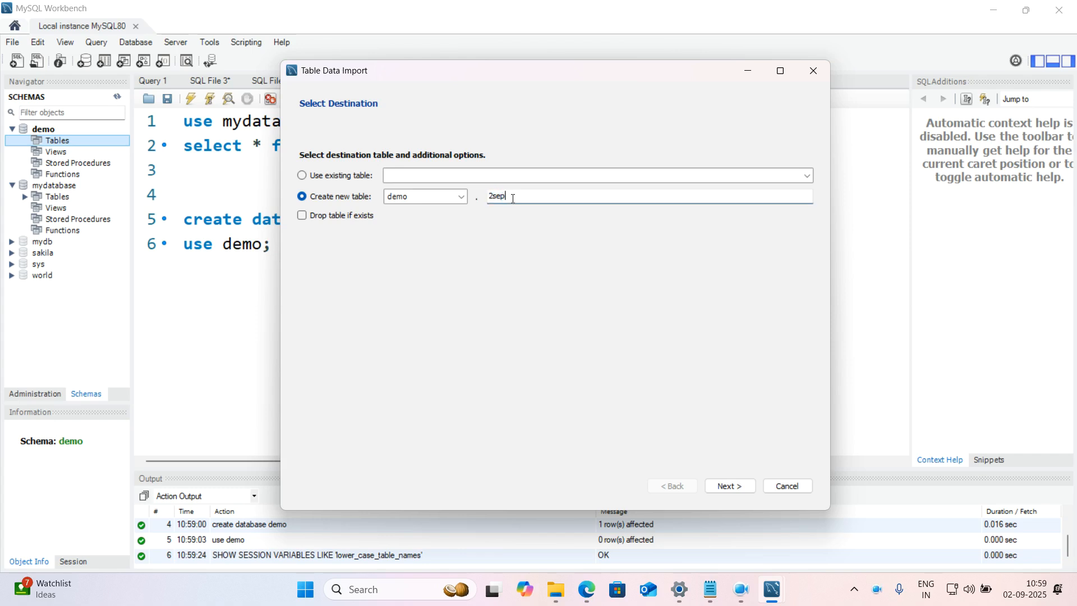
double_click(492, 197)
text(customer)
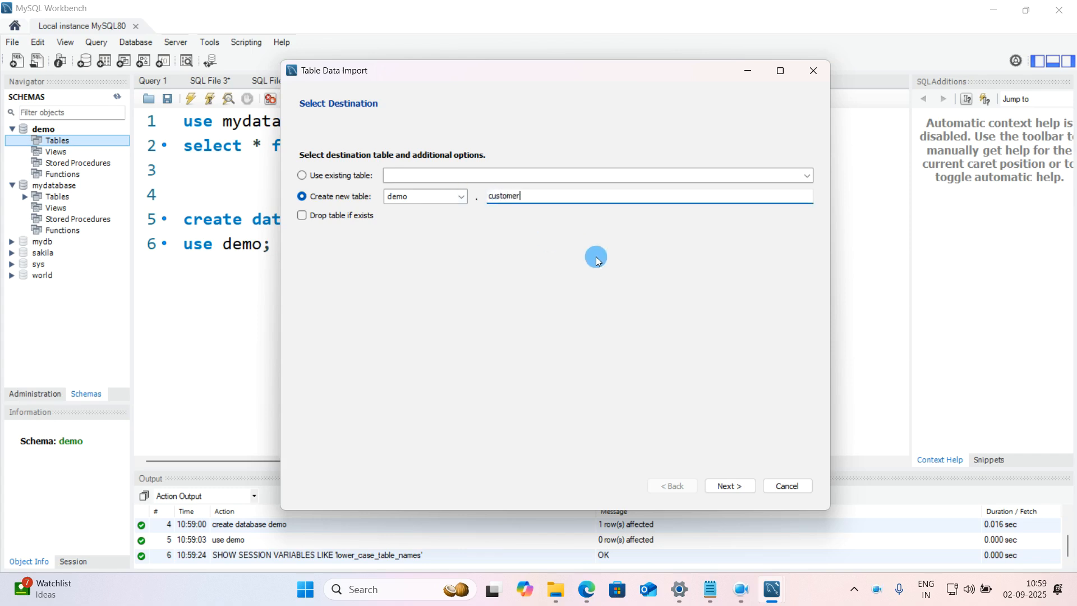
click(736, 486)
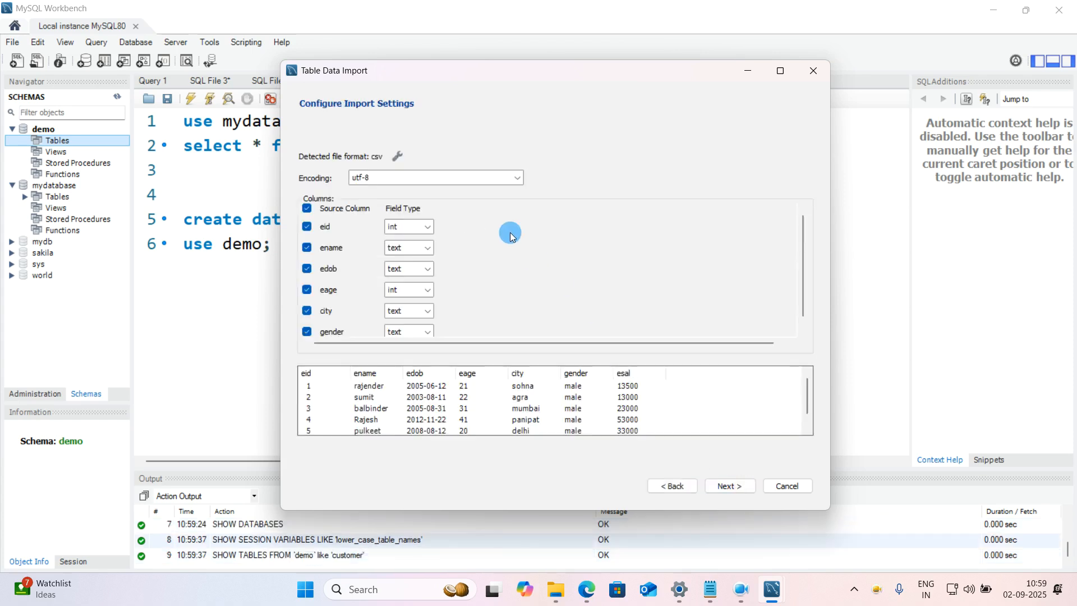
Step: Review the import columns, and set the field separator to a comma and the line separator to CR
scroll(423, 317, down, 1)
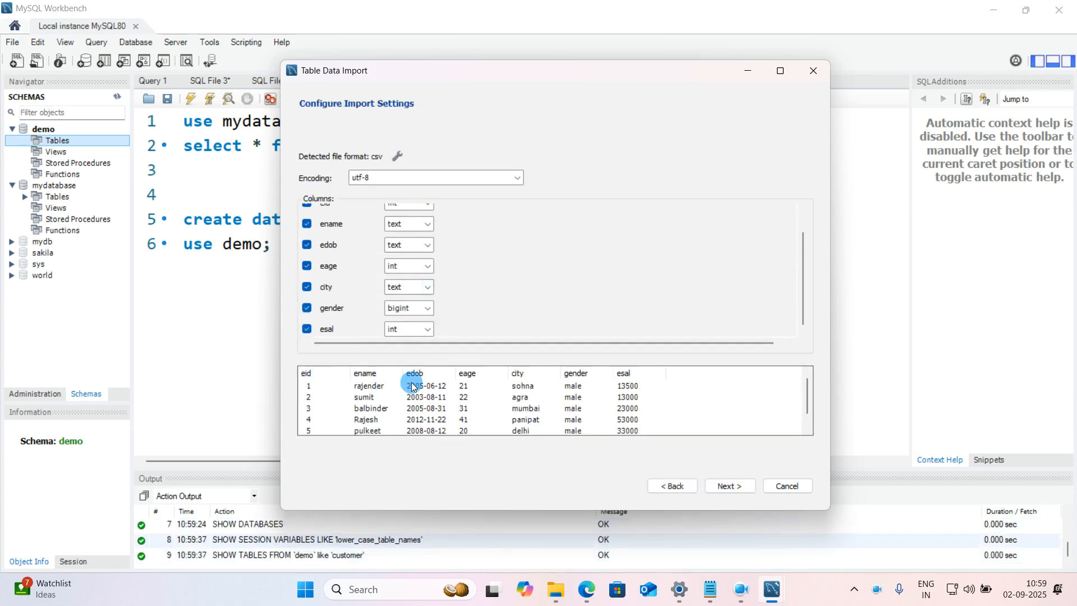
scroll(421, 257, up, 1)
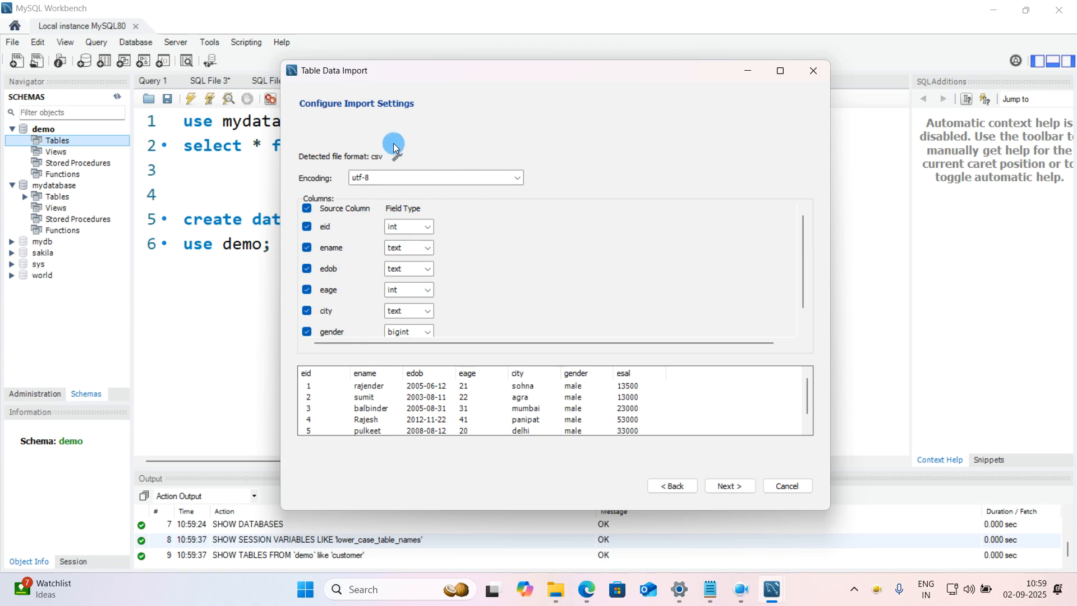
click(558, 159)
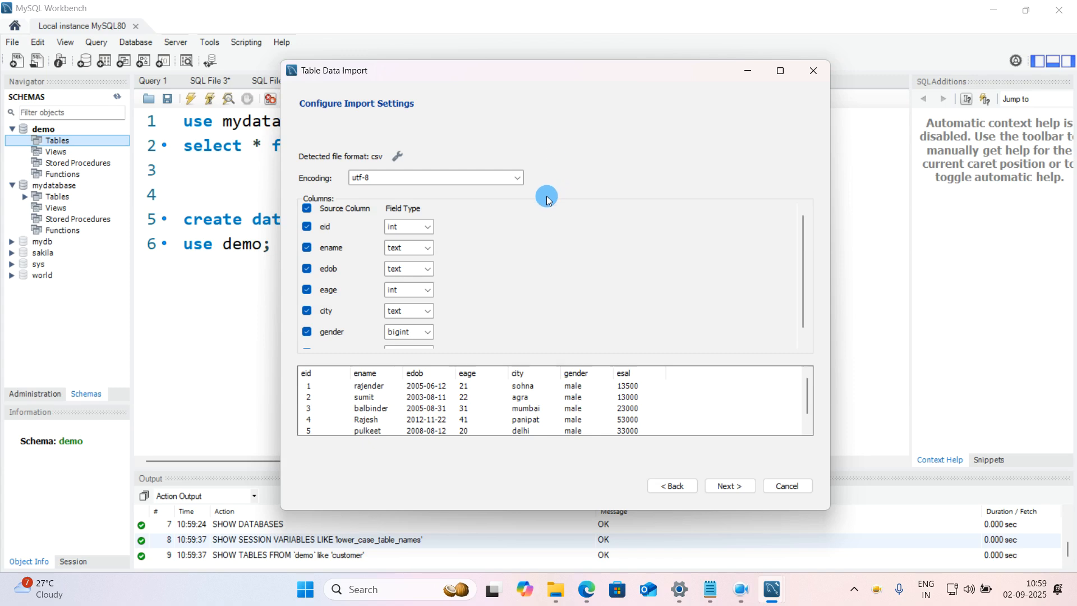
click(397, 156)
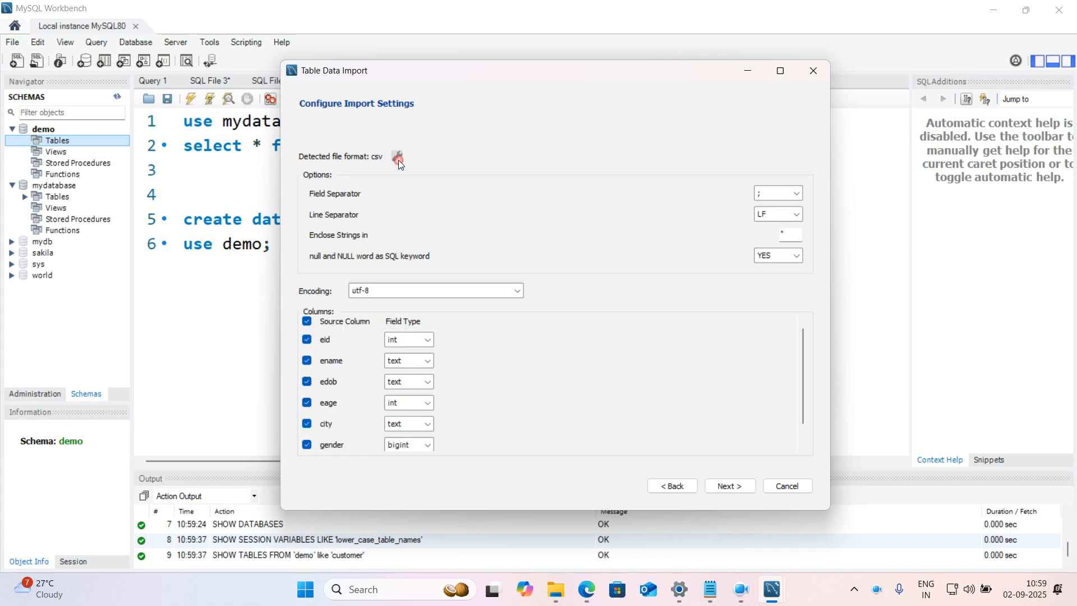
click(773, 192)
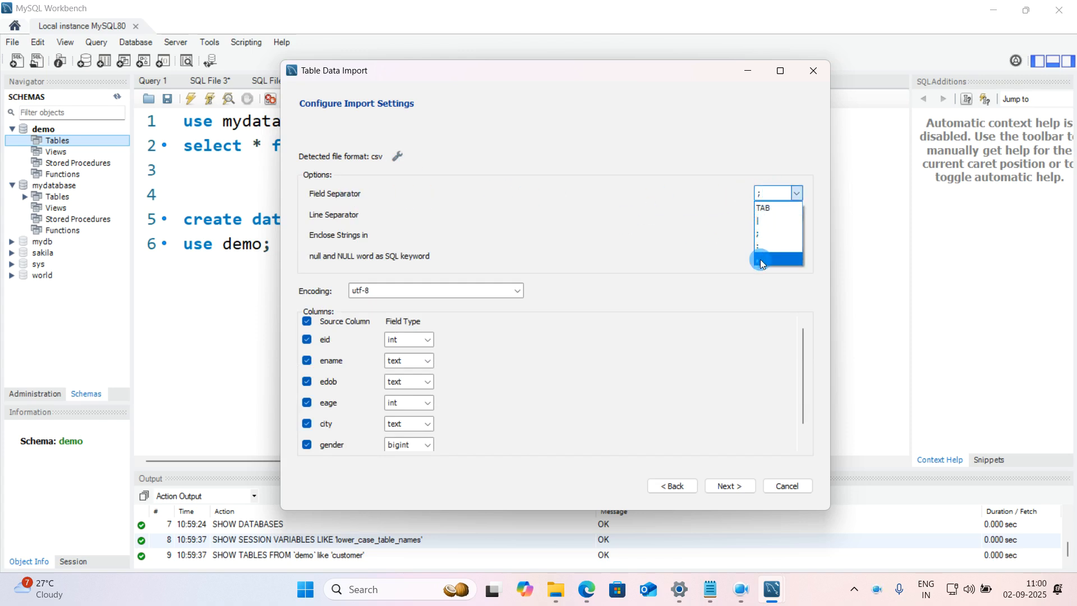
click(760, 259)
click(763, 196)
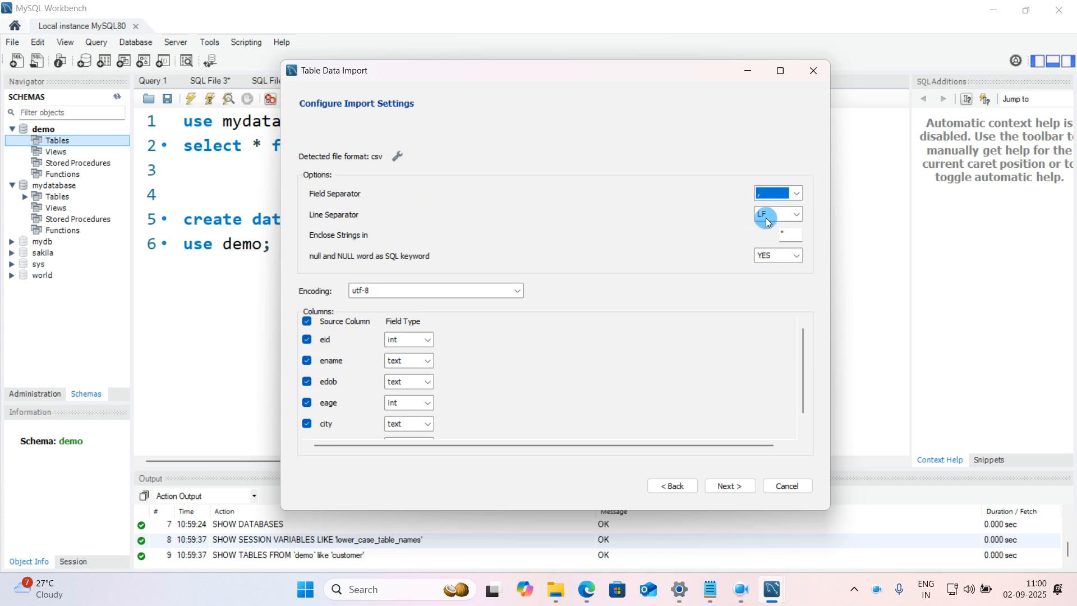
click(768, 221)
click(766, 227)
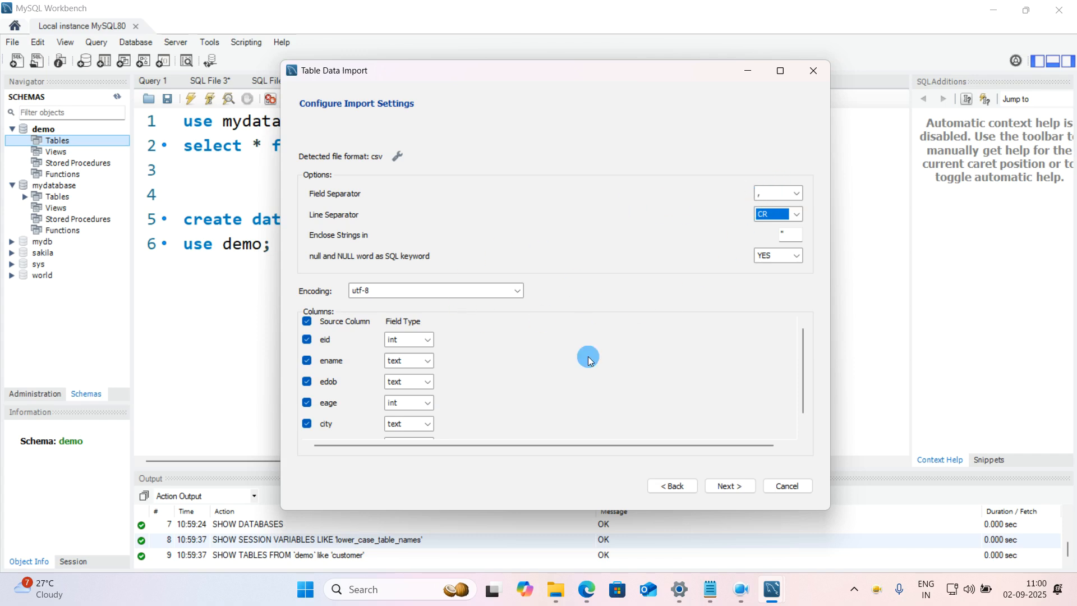
Step: Run the CSV import into the customer table and finish the wizard
click(732, 487)
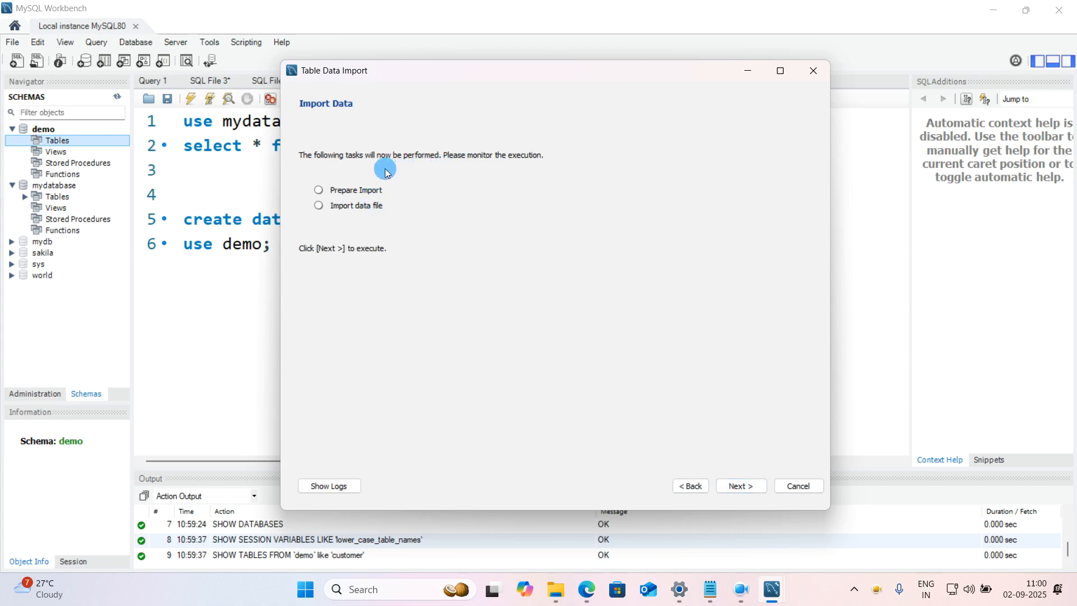
click(750, 486)
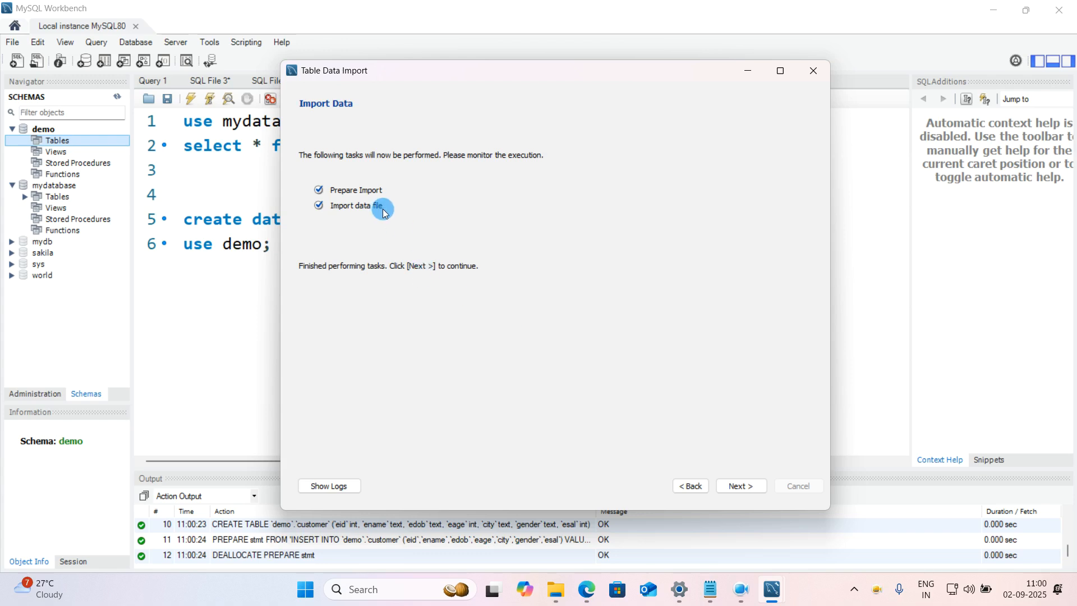
click(735, 485)
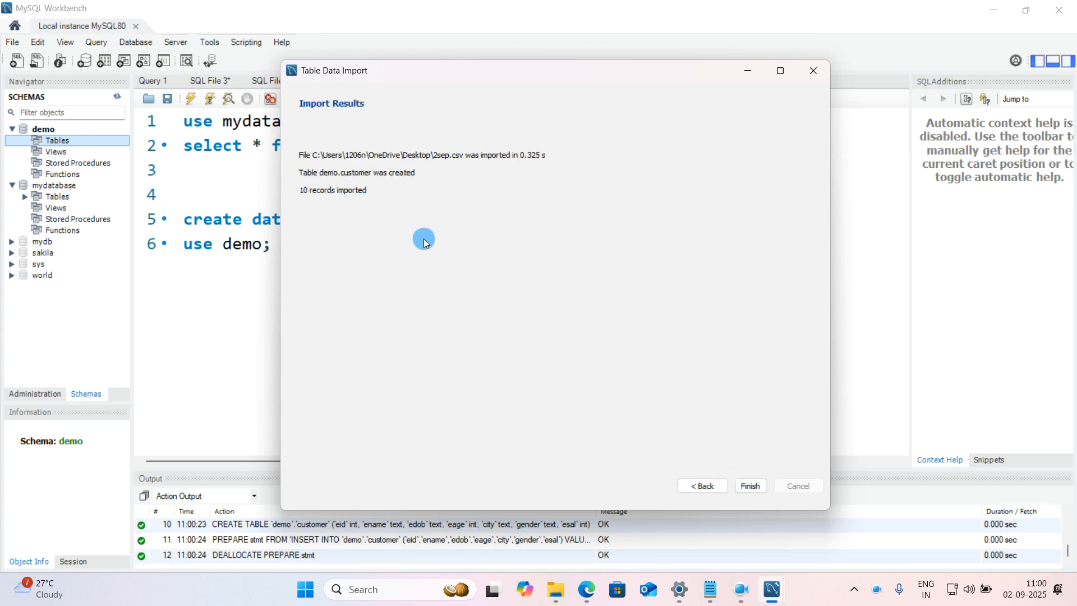
click(752, 486)
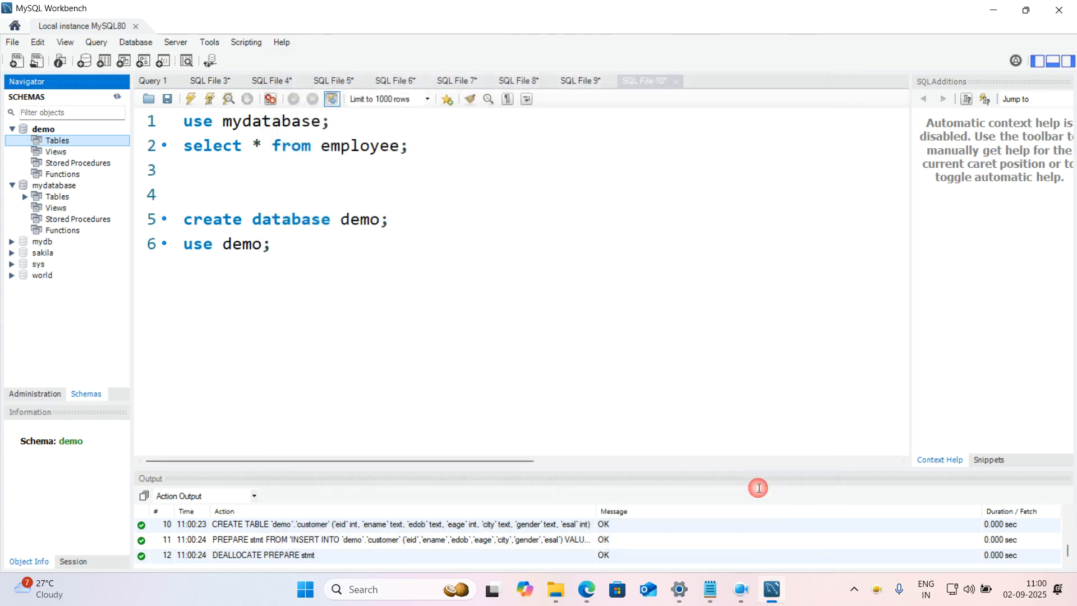
Step: Refresh the schemas and display the rows of the demo database's customer table, and close MySQL Workbench
click(119, 98)
click(28, 141)
click(24, 140)
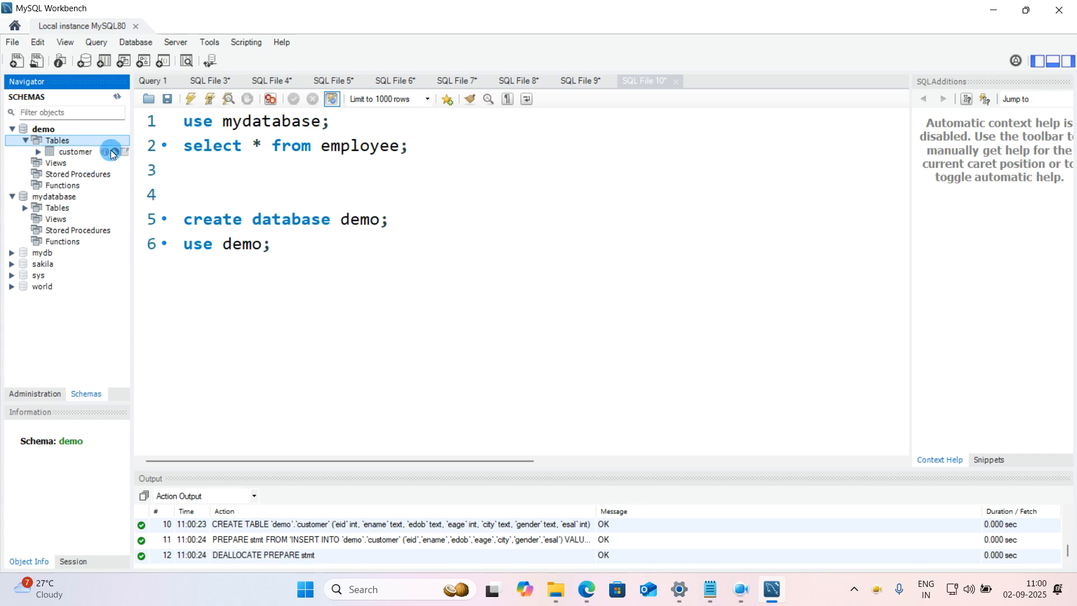
click(125, 152)
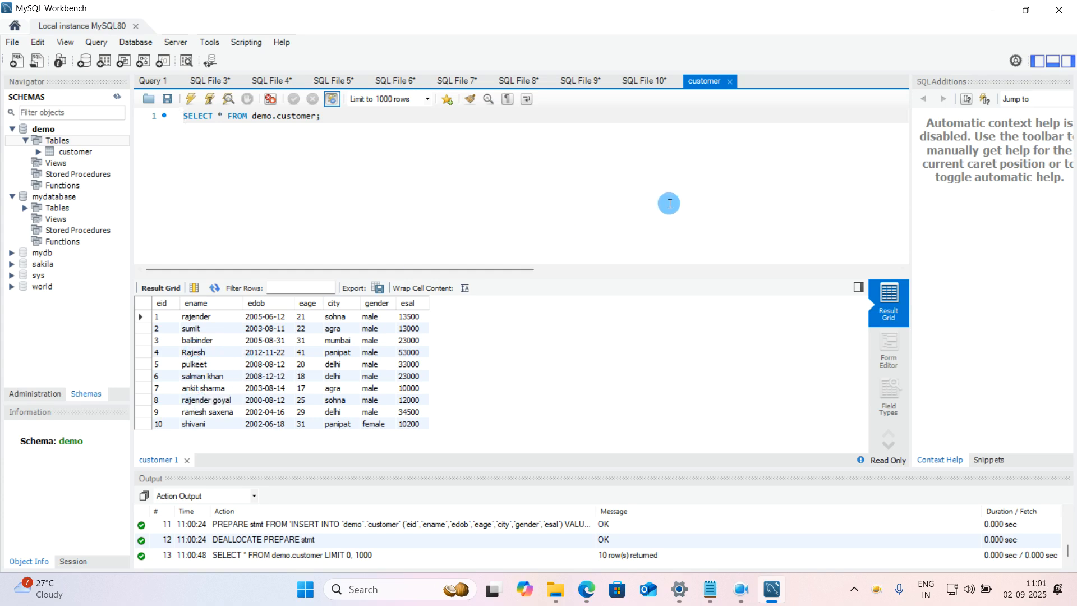
click(1072, 11)
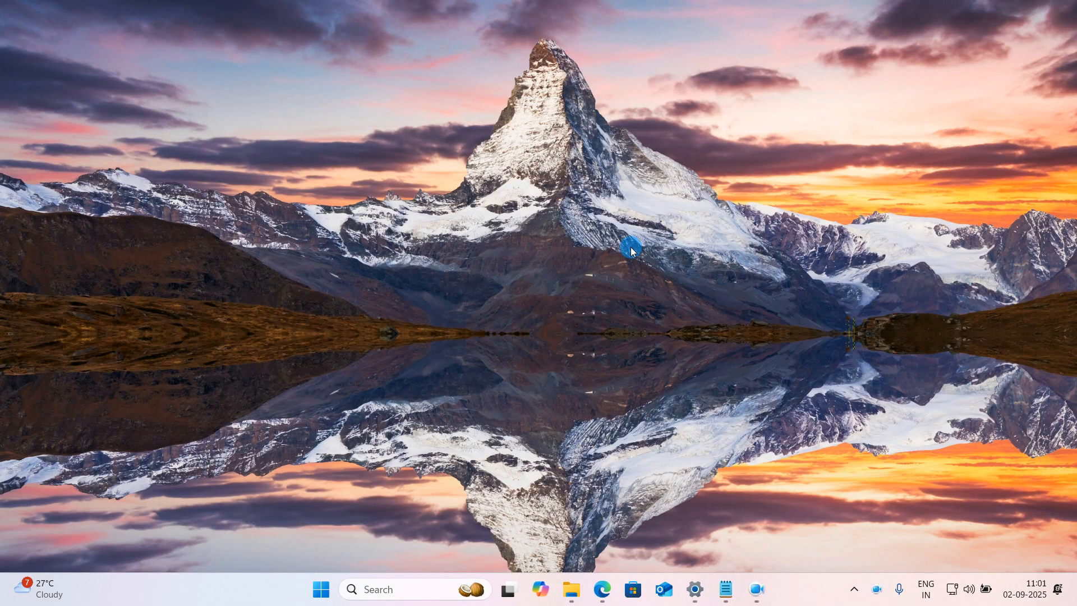
Step: Check the information protection topics in the notes, and switch to Excel with a new blank workbook
key(alt+Tab)
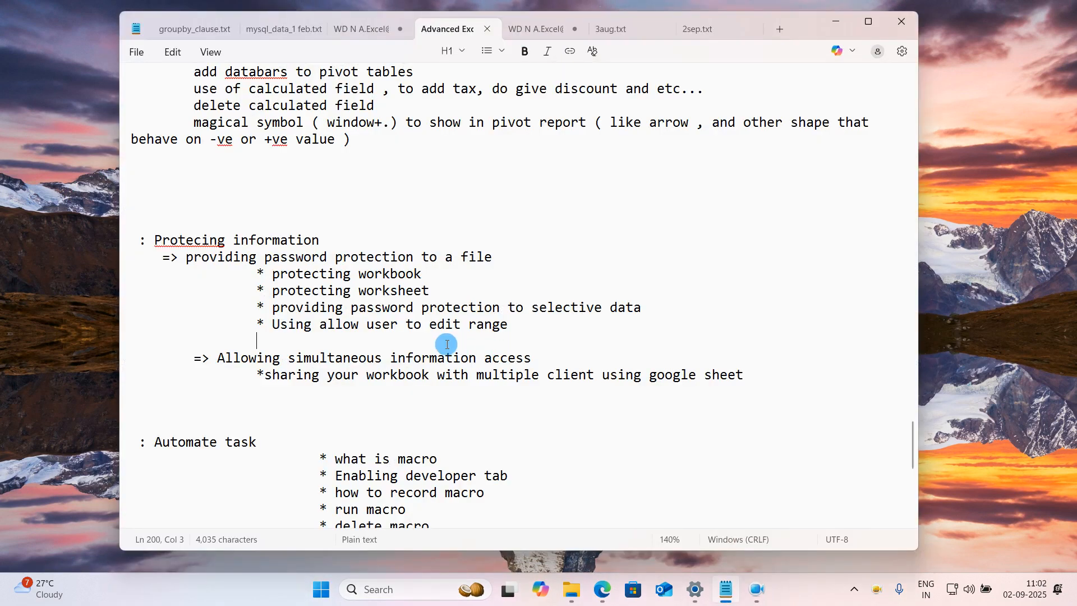
click(840, 28)
key(super)
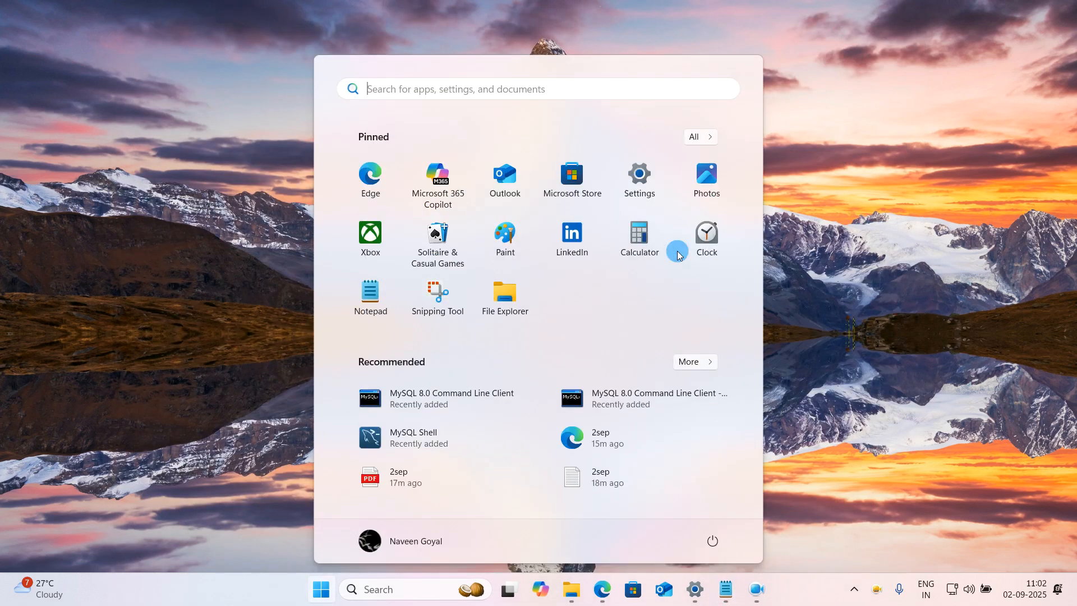
text(excel)
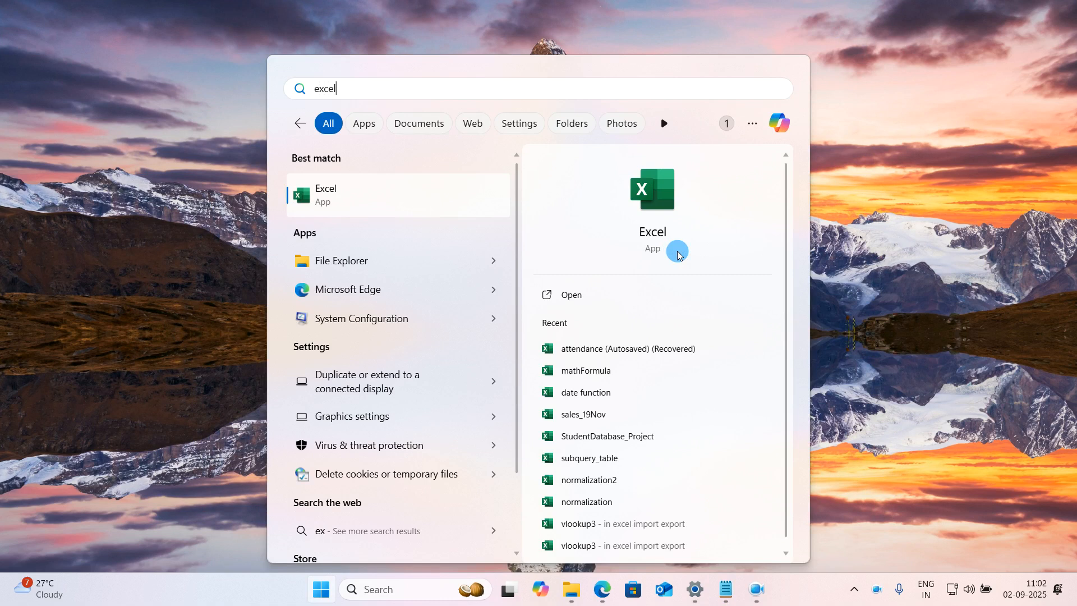
key(Return)
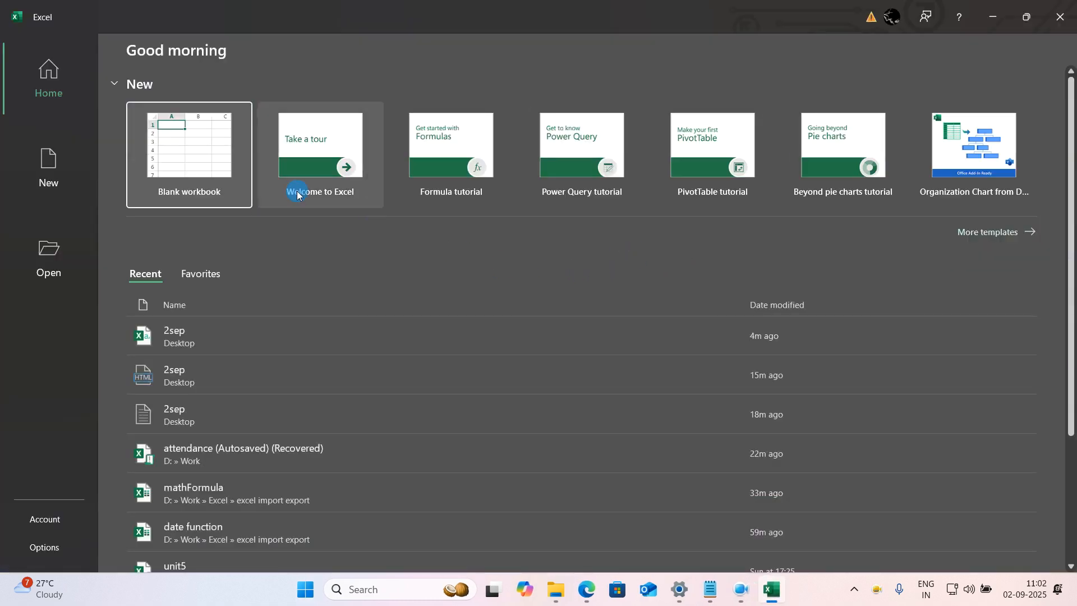
click(220, 180)
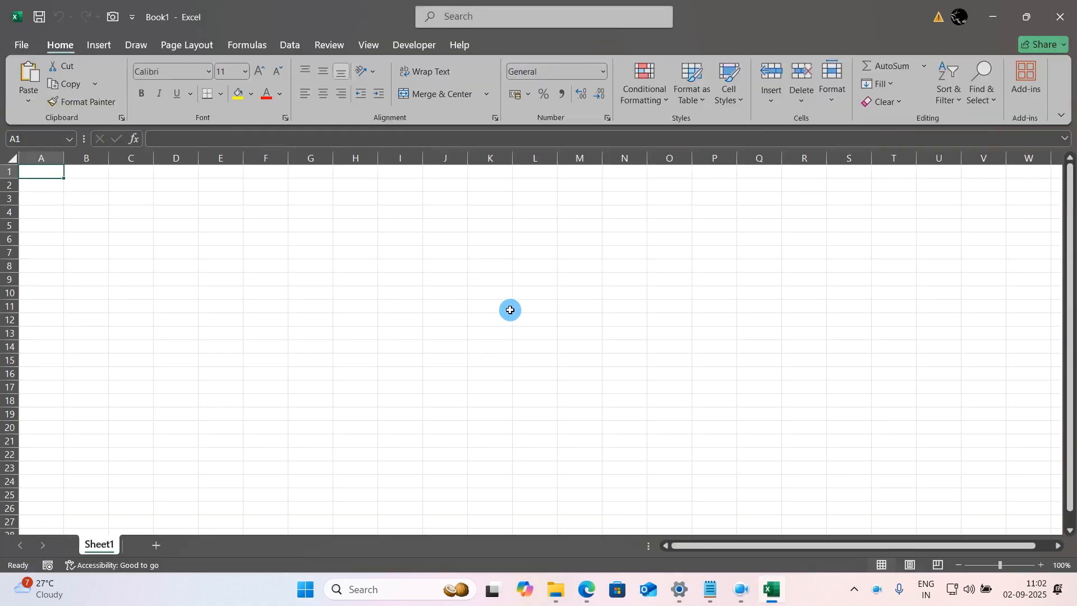
Step: Fill cells C3:G13 with random whole numbers using the formula =RANDBETWEEN(1,100)
ctrl+scroll(510, 309, up, 4)
ctrl+scroll(510, 310, down, 1)
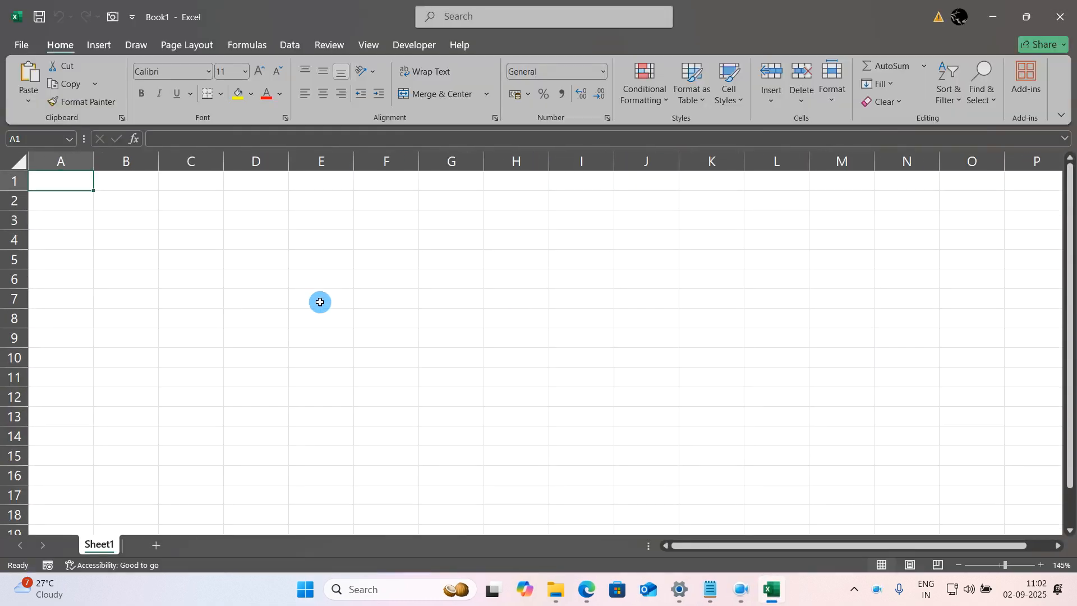
drag(185, 222, 484, 414)
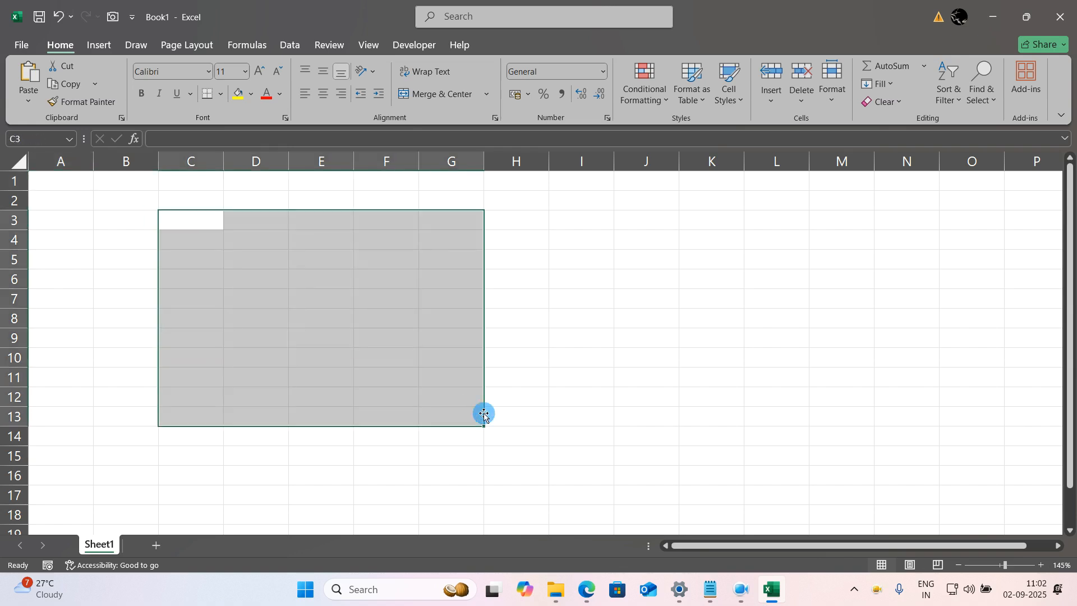
text(=randbetwen)
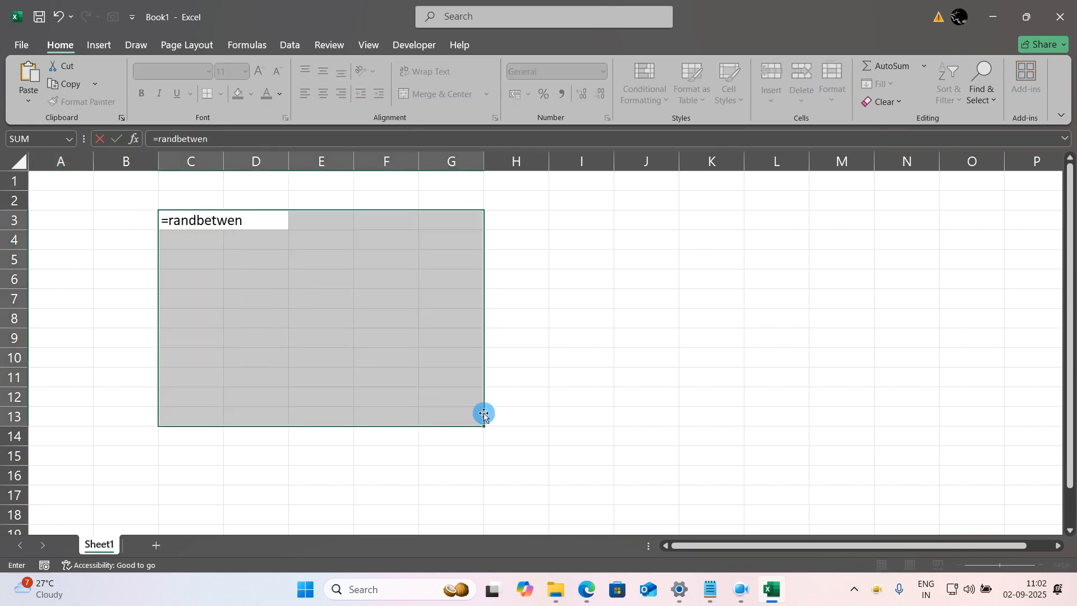
key(BackSpace)
text(en()
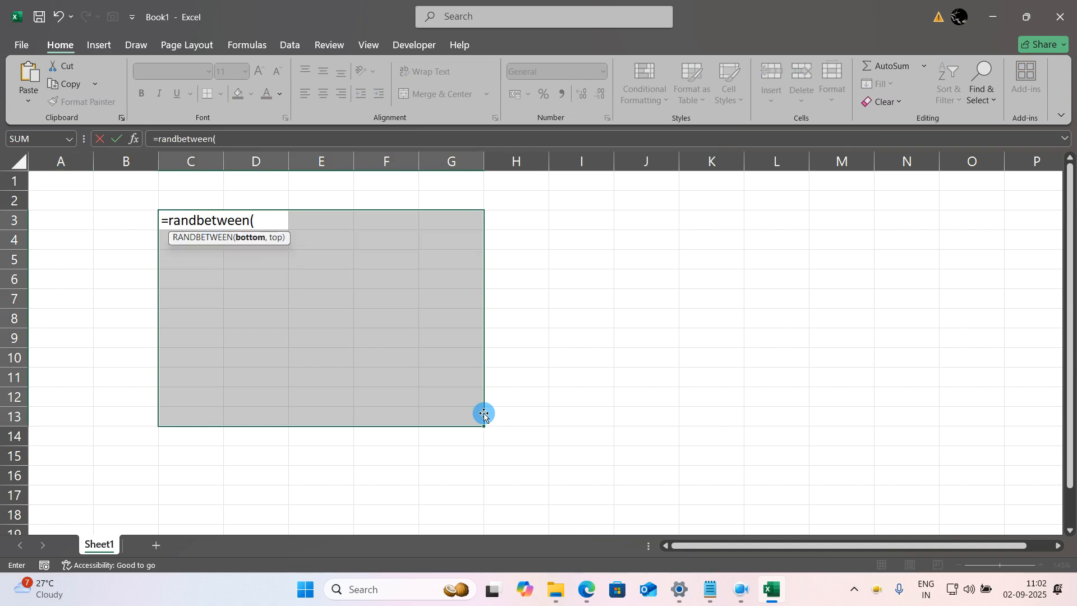
text(1,1000))
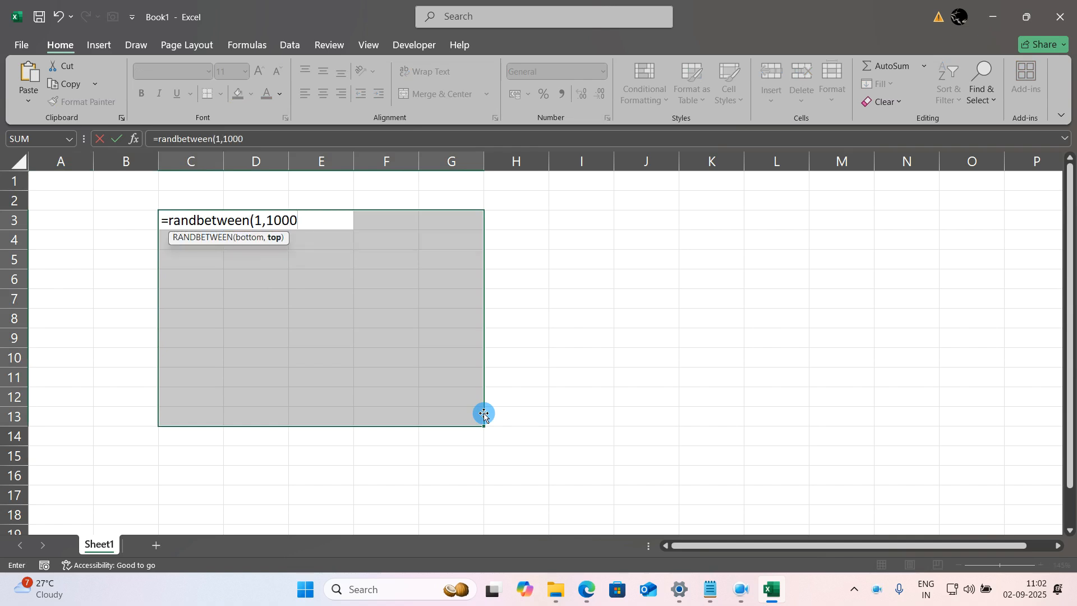
key(BackSpace)
key(BackSpace)
text())
key(ctrl+Return)
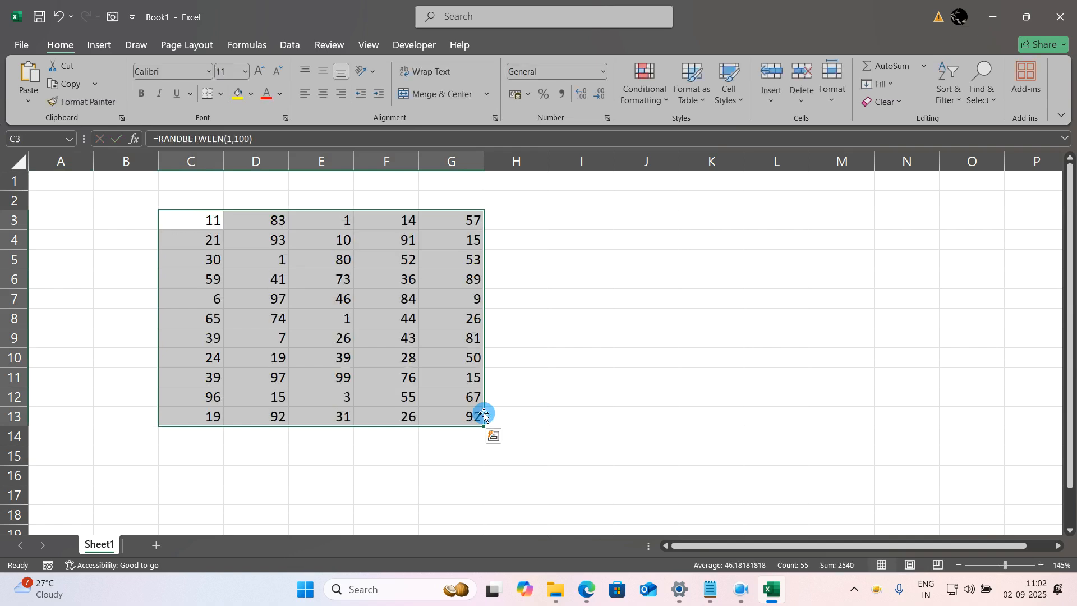
Step: Replace the random number formulas in C3:G13 with their static values
key(ctrl+c)
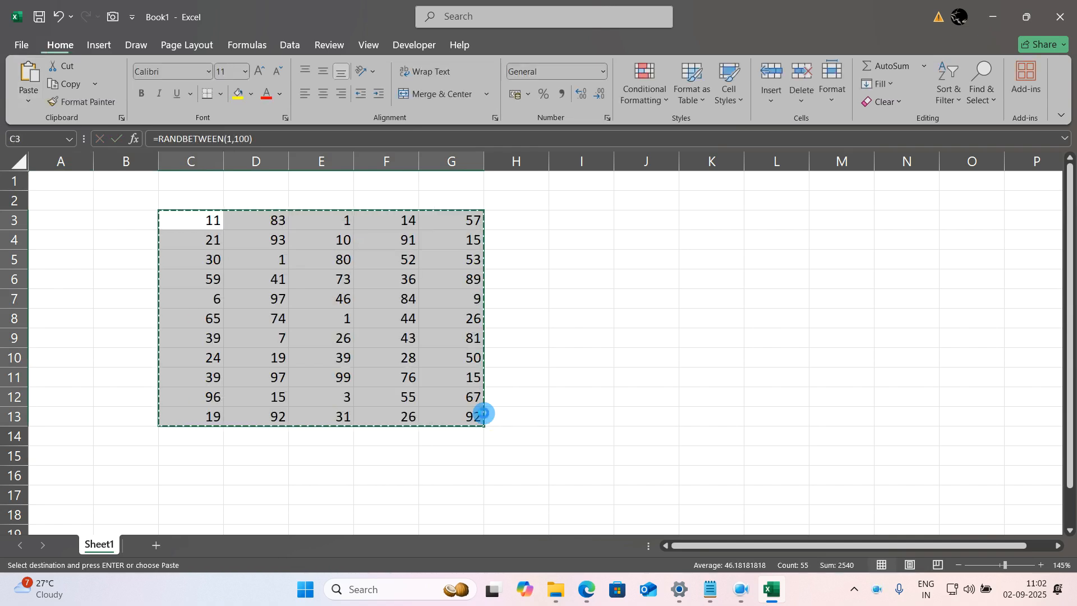
key(ctrl+shift+v)
key(Escape)
click(722, 360)
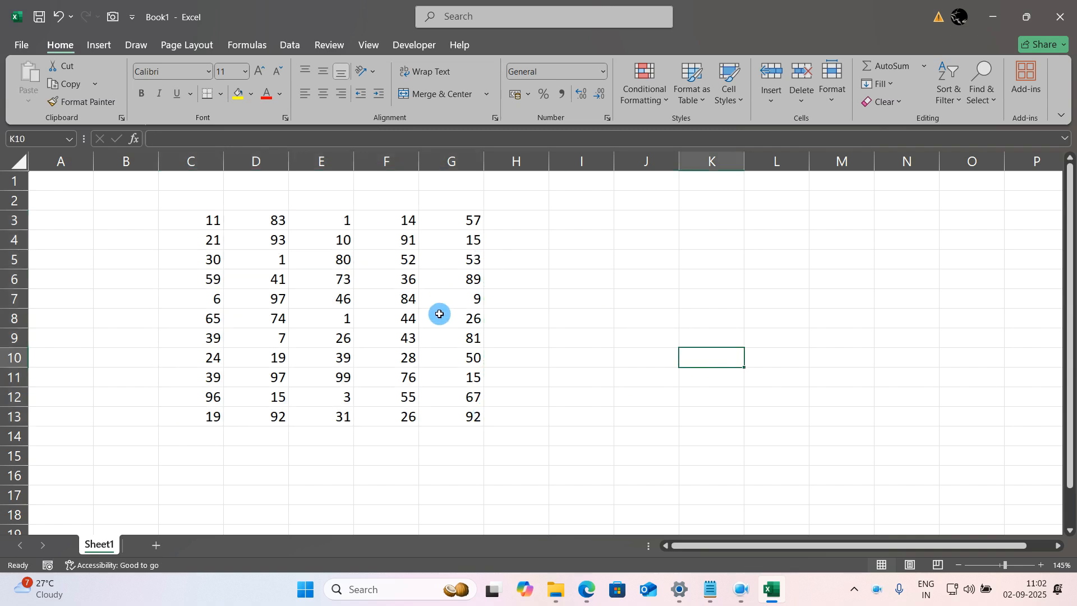
Step: Protect Sheet1 with the default permissions, entering and confirming the sheet password
click(328, 45)
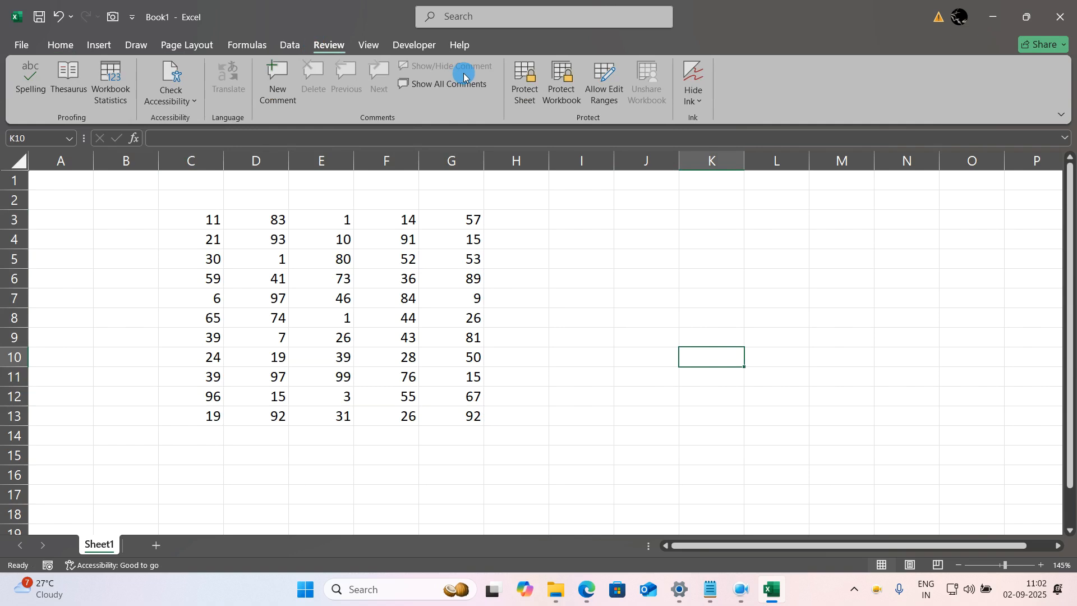
click(524, 89)
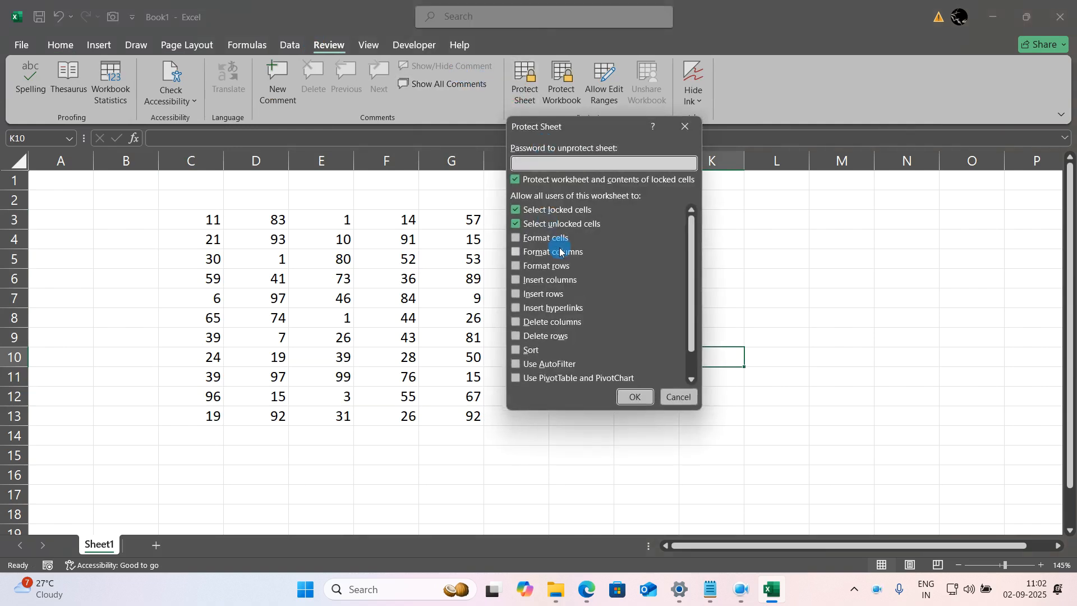
text(1)
key(Return)
text(1)
key(Return)
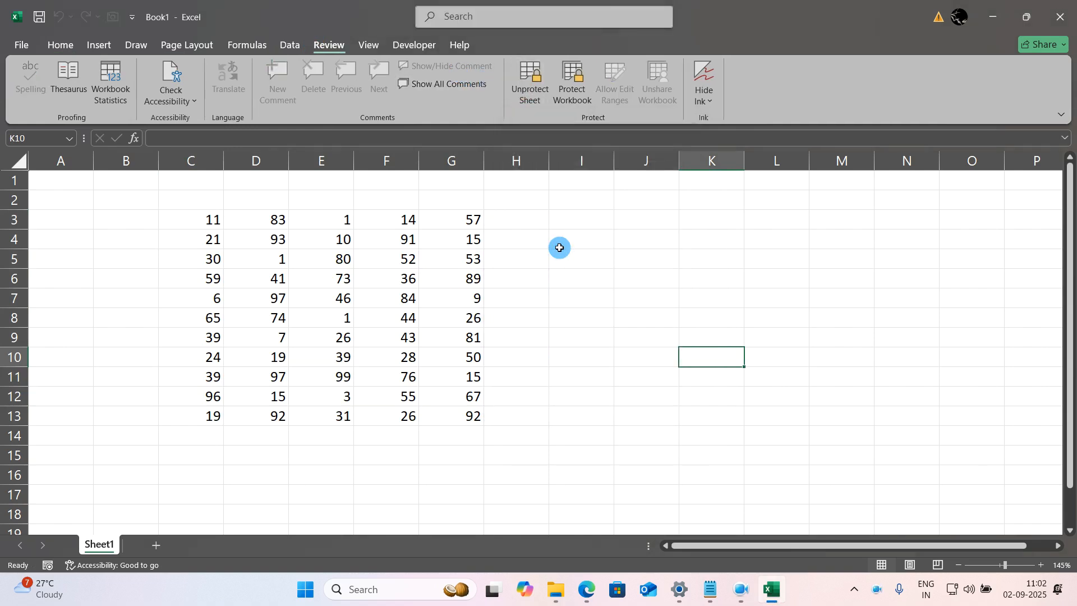
Step: Try to edit cell G5 on the protected sheet to test the protection
double_click(473, 262)
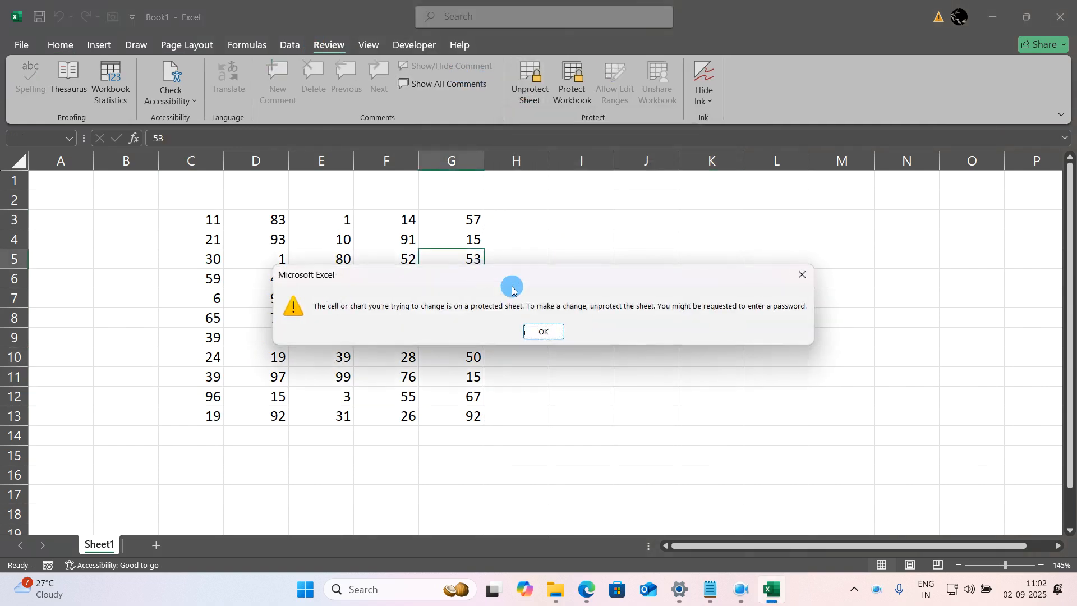
click(543, 331)
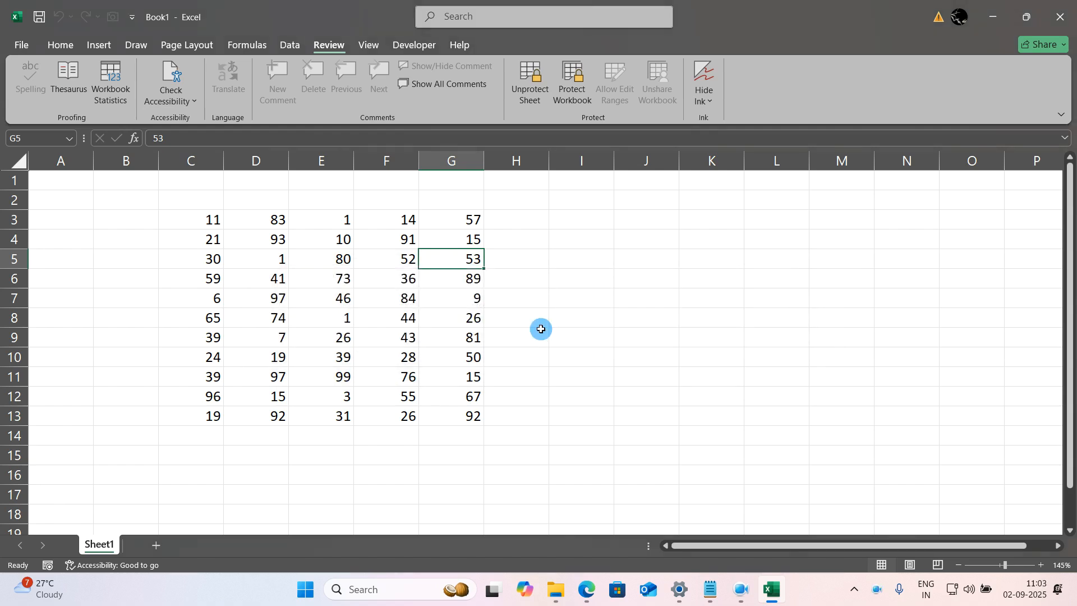
click(541, 330)
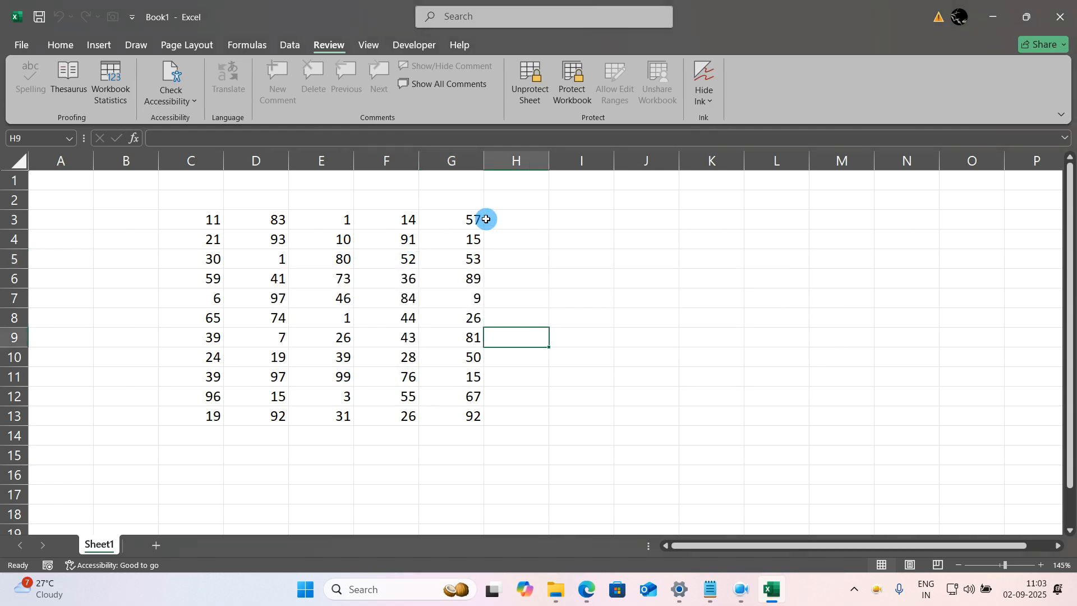
Step: Add a second worksheet and copy the range C3:G13 from Sheet1 into it starting at cell C3
click(155, 544)
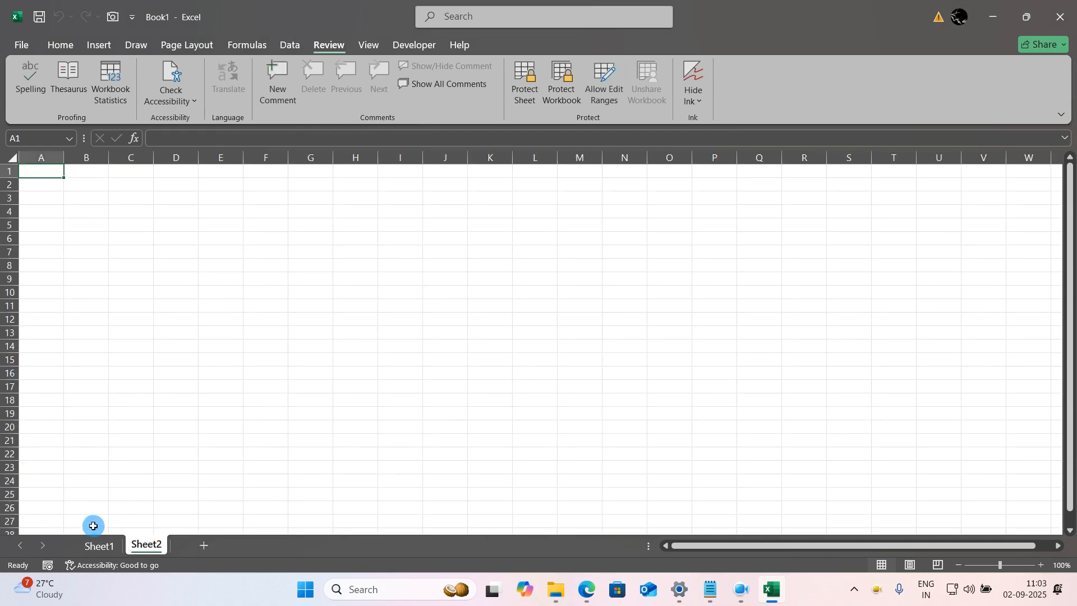
click(99, 544)
drag(190, 220, 321, 296)
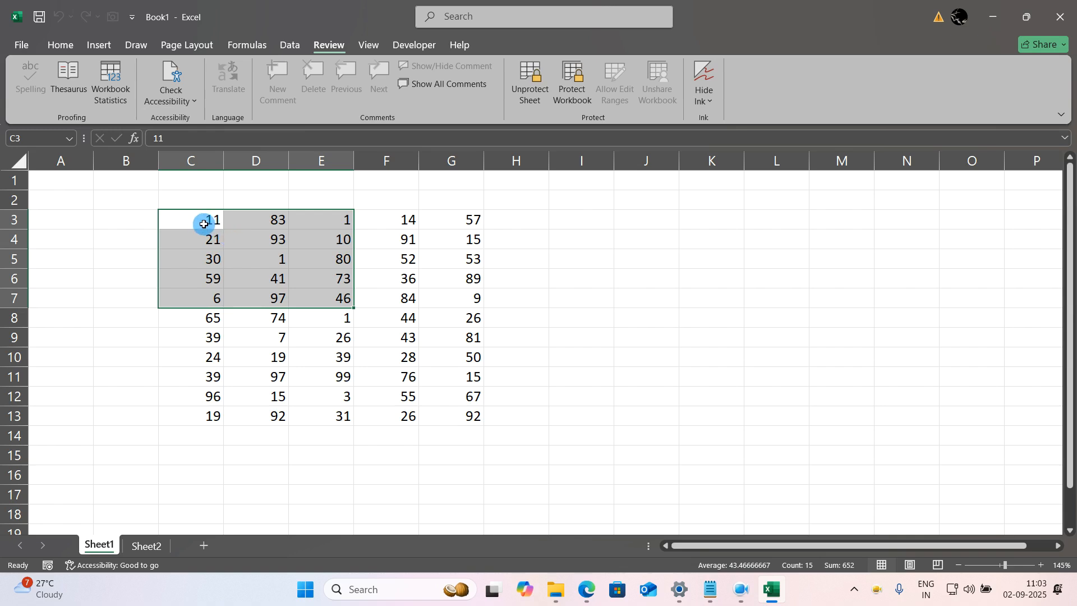
drag(204, 221, 475, 415)
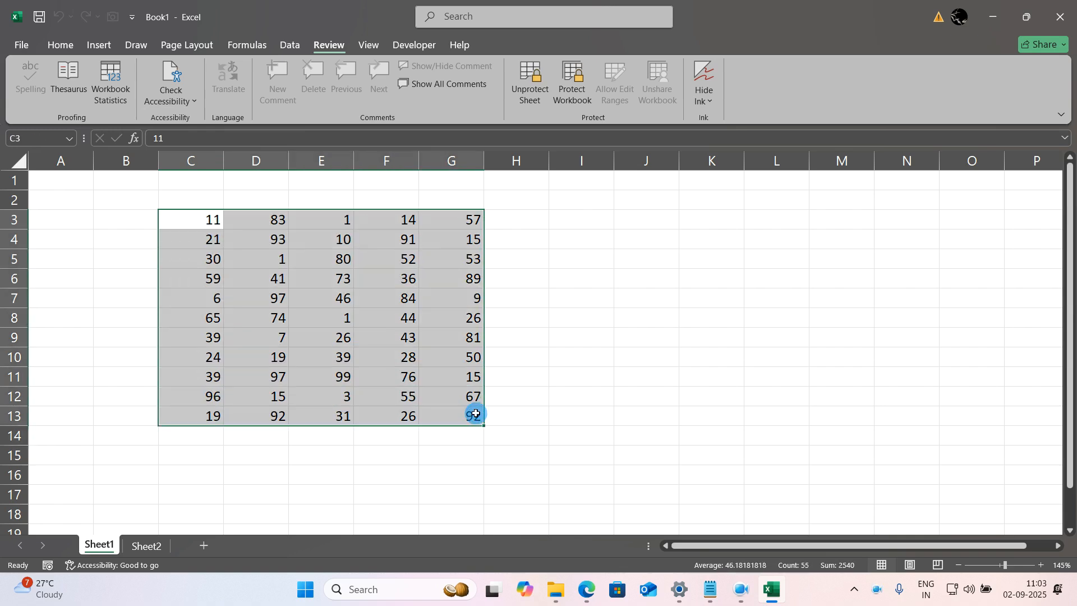
key(ctrl+c)
click(147, 546)
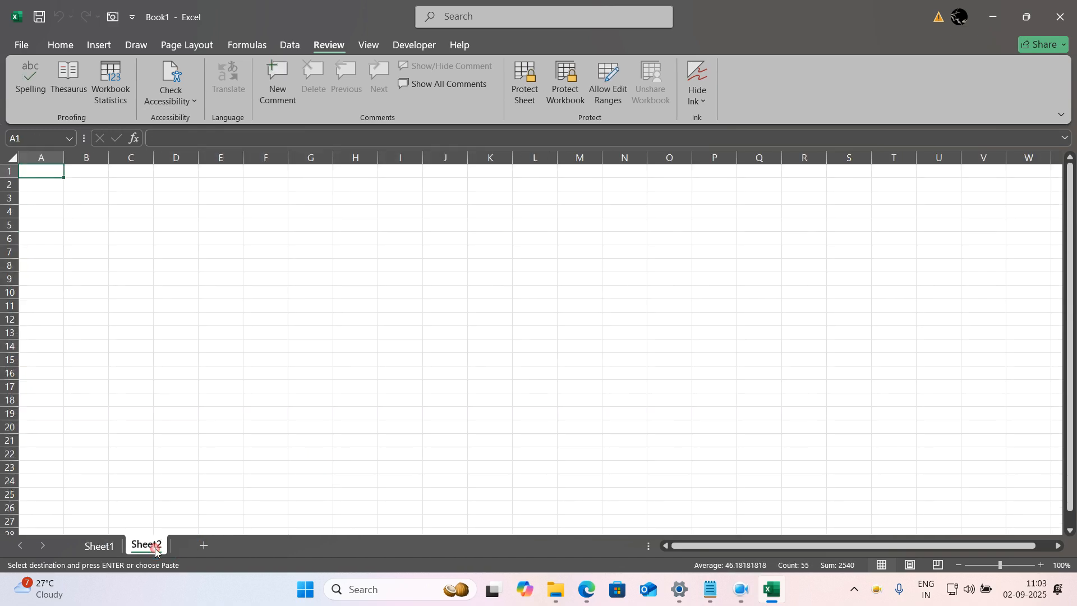
click(136, 202)
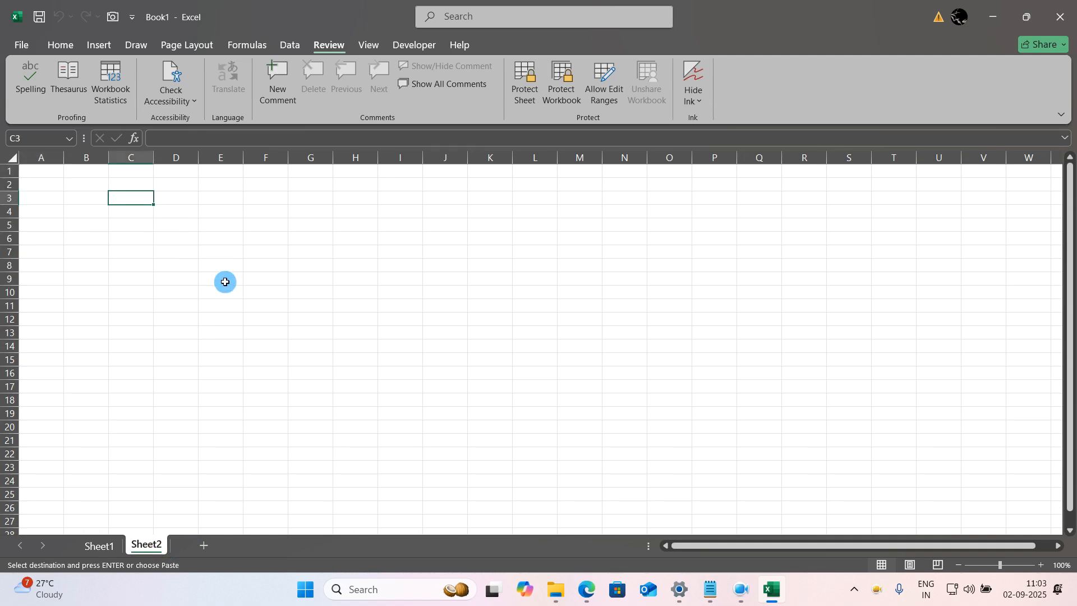
key(ctrl+v)
click(428, 392)
ctrl+scroll(428, 392, up, 2)
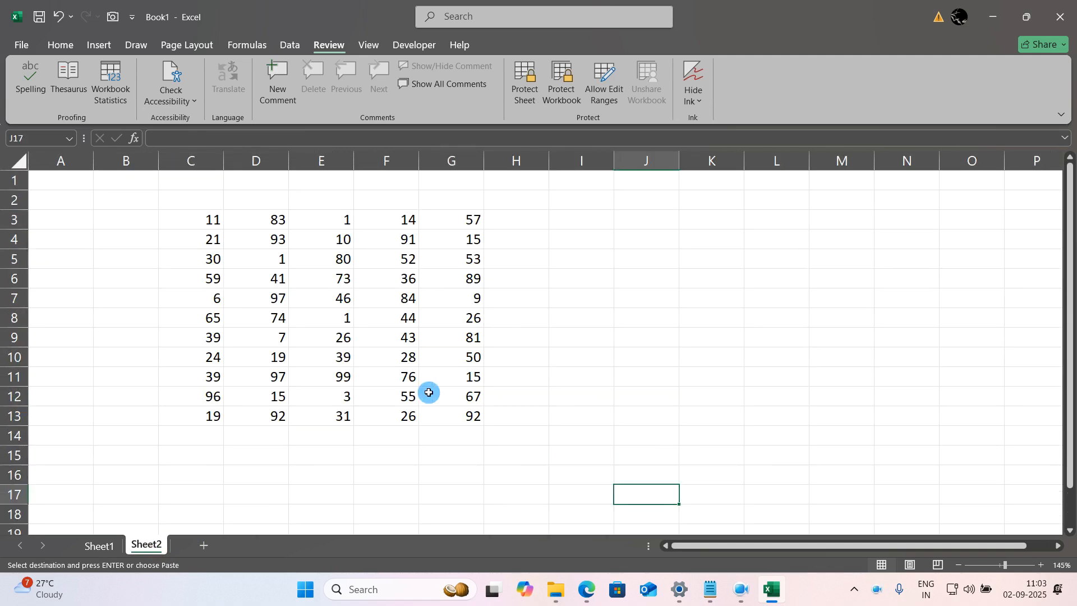
Step: Compare the two worksheets and permanently delete the protected Sheet1
click(99, 544)
click(134, 548)
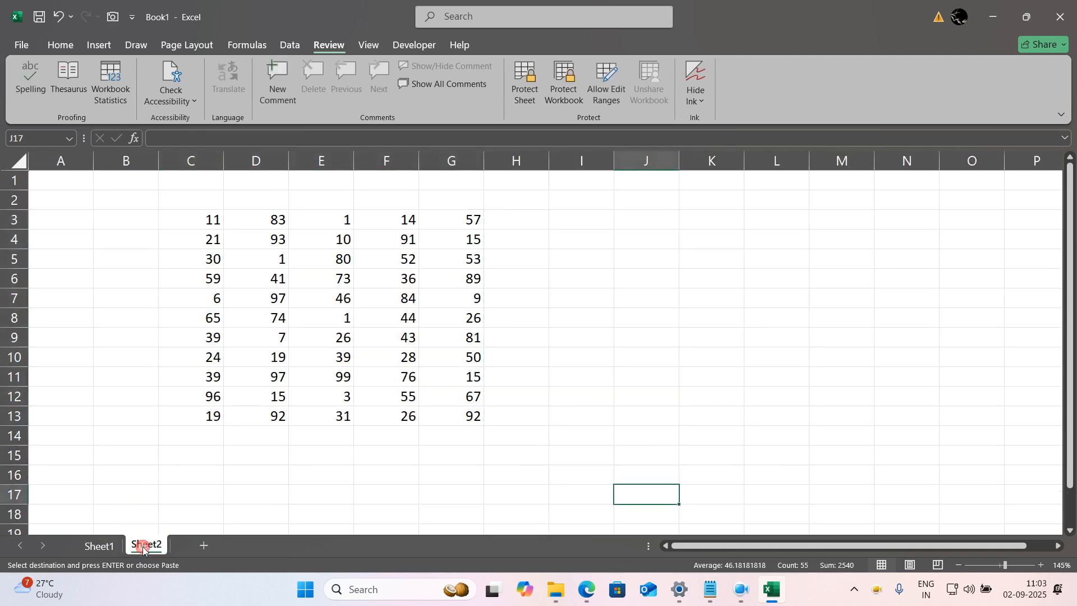
click(250, 488)
right_click(98, 550)
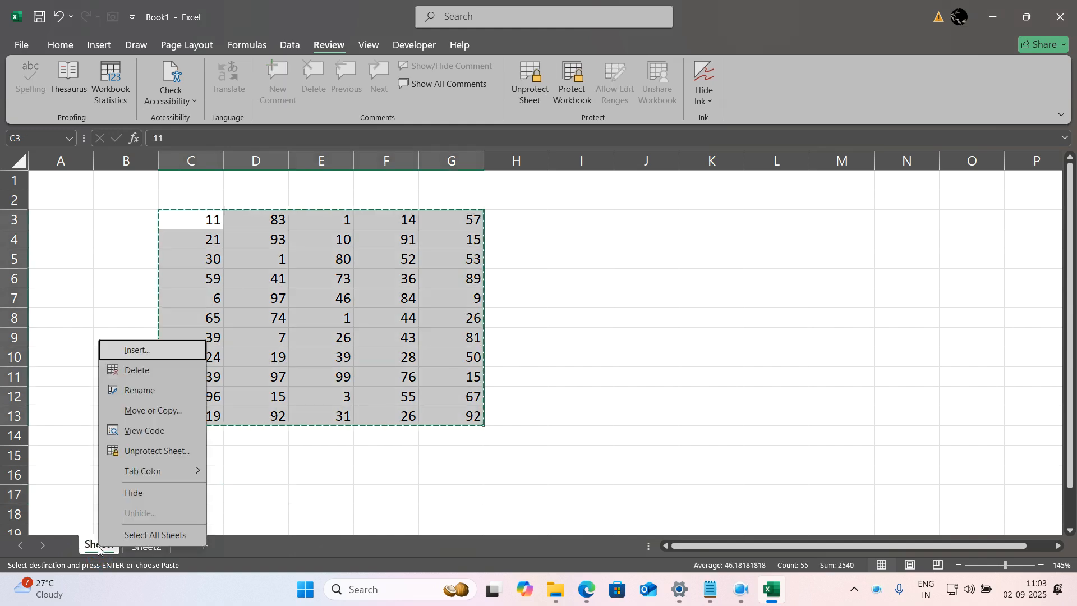
click(132, 368)
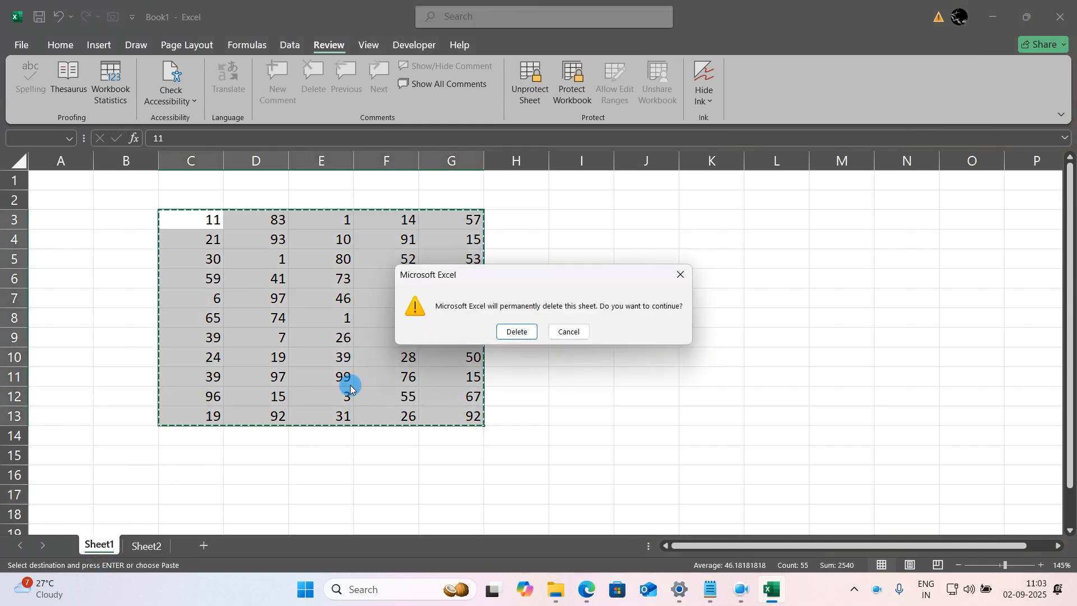
click(516, 331)
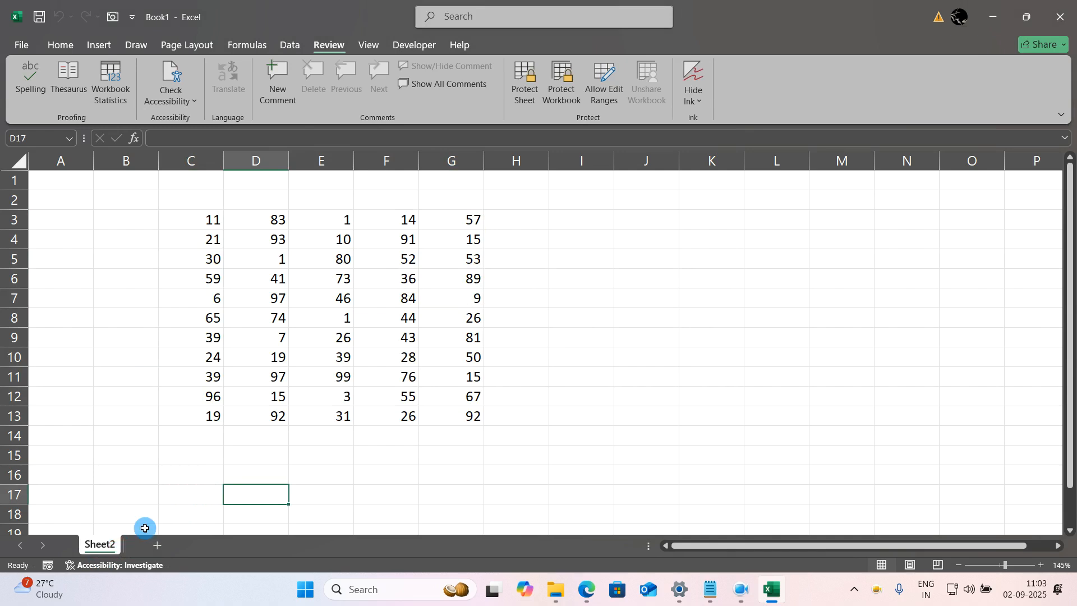
Step: Rename the remaining worksheet as Sheet1
double_click(101, 544)
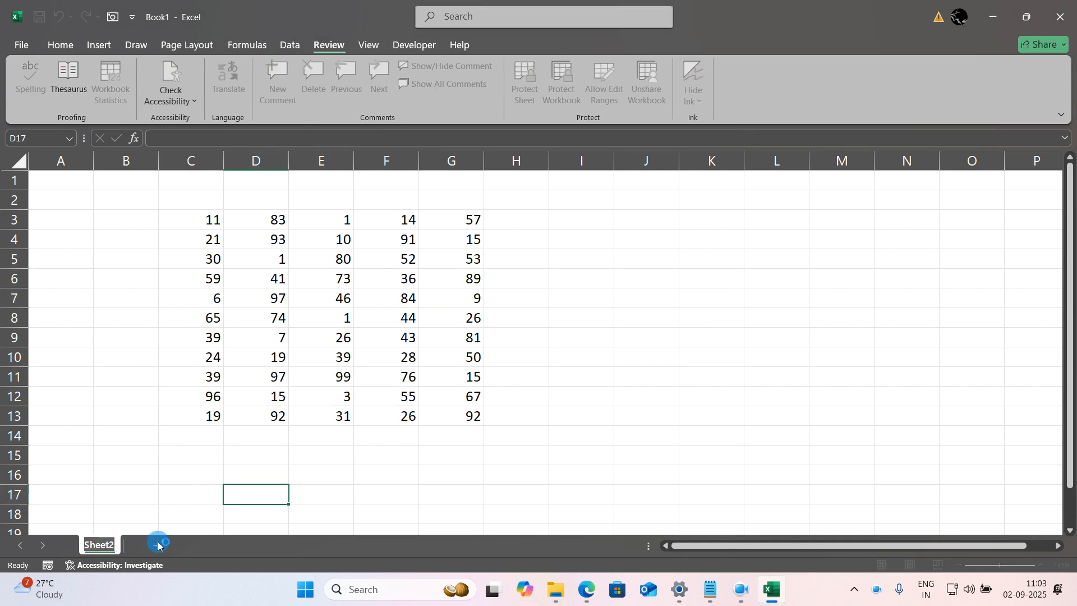
text(Sheet1)
key(Return)
click(303, 530)
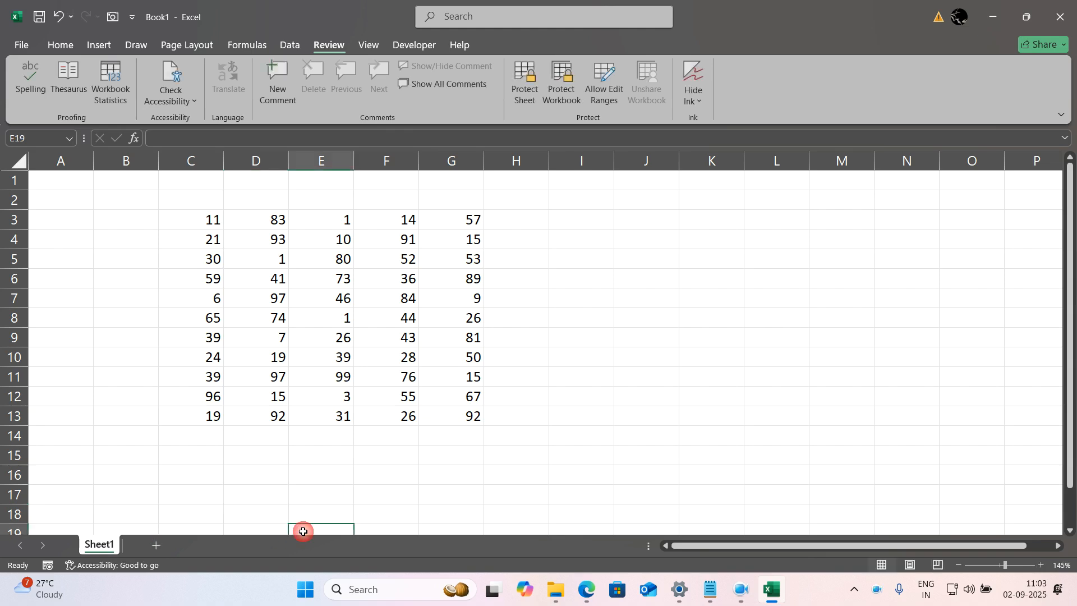
Step: Change the value in cell E8 to 34
click(323, 317)
text(34)
click(516, 376)
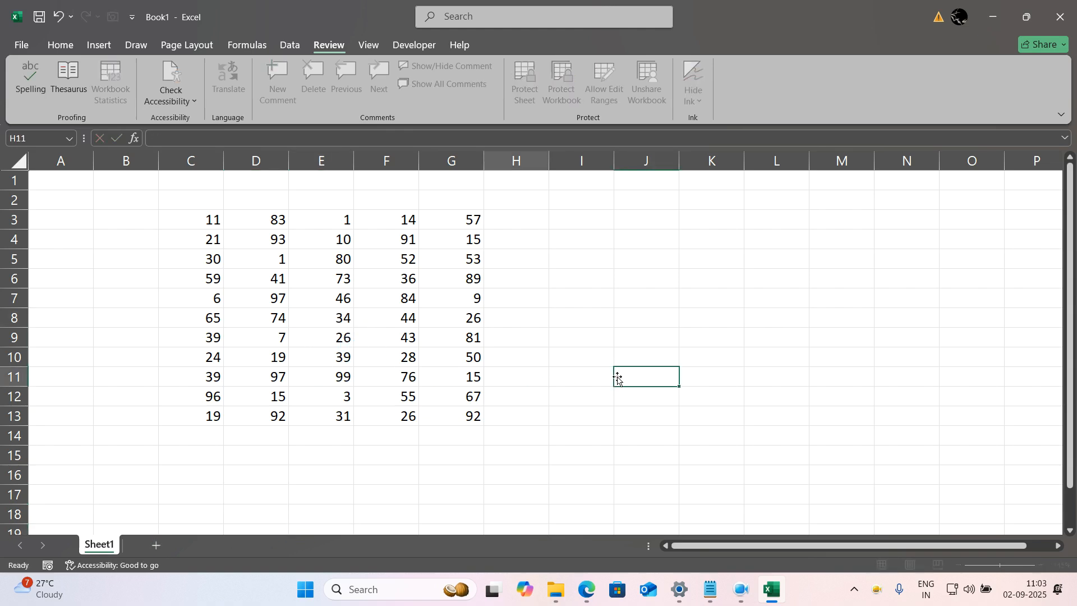
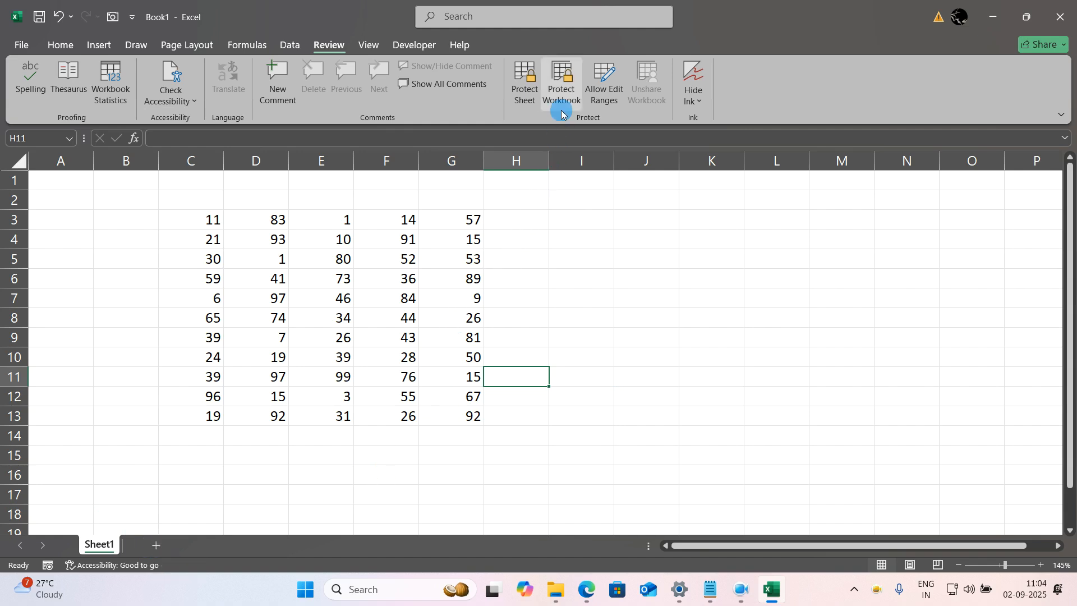
Step: Protect the workbook structure with a password and confirm the password
click(559, 90)
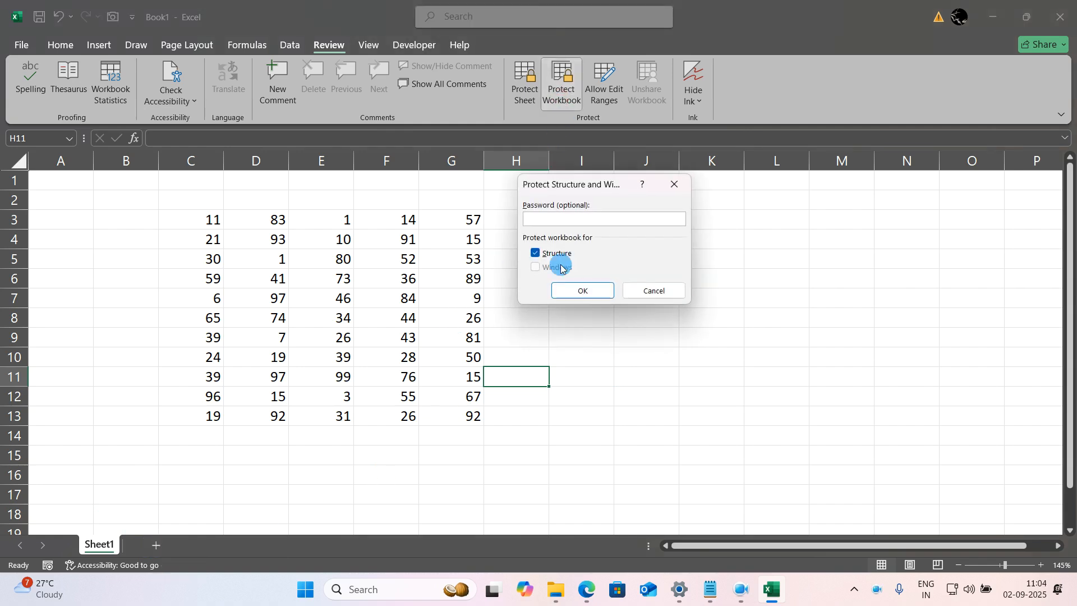
text(1)
key(Return)
text(1)
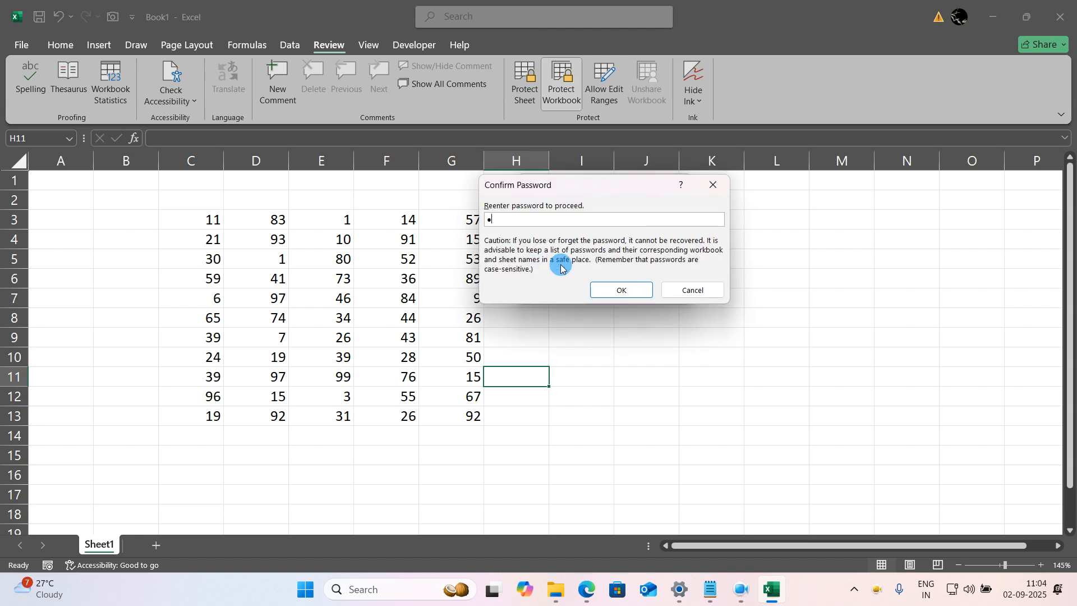
key(Return)
Step: Protect Sheet1 with a password, keeping selection of locked and unlocked cells allowed, and confirm the password
click(523, 106)
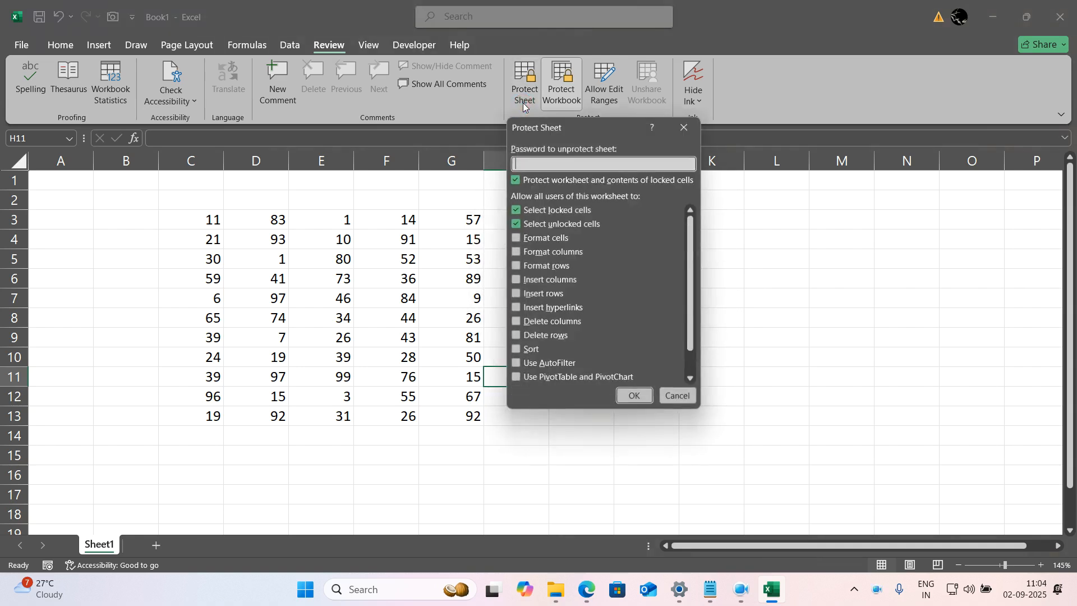
text(11)
key(Return)
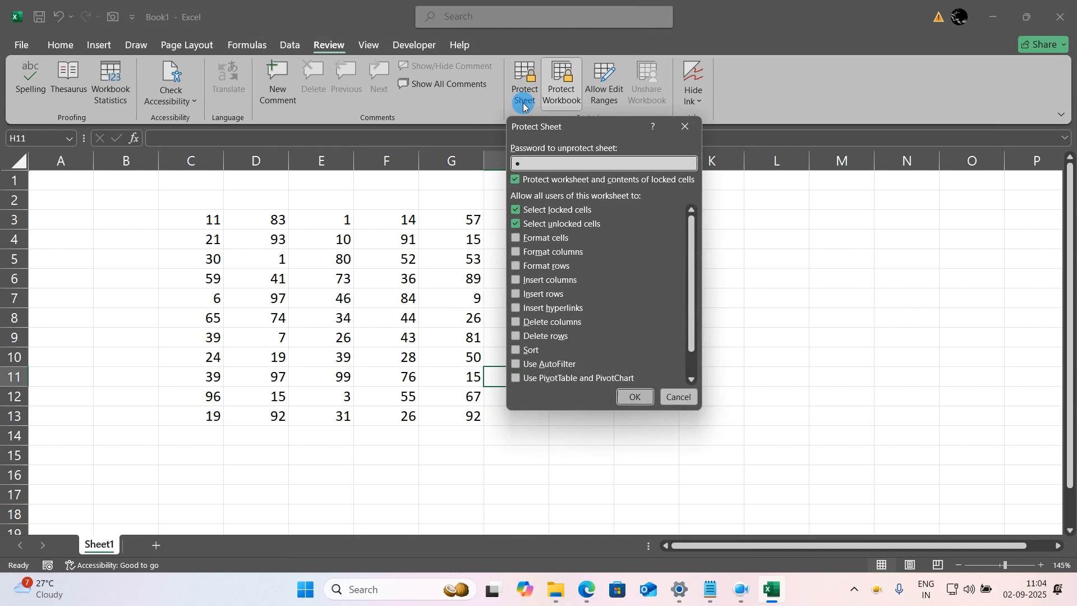
text(1)
key(Return)
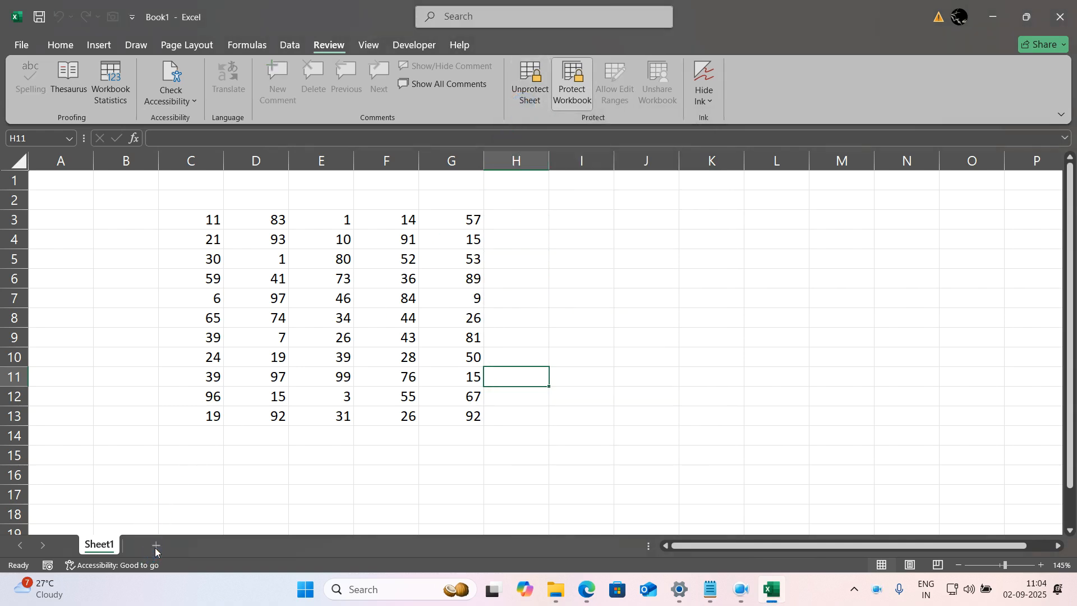
click(234, 436)
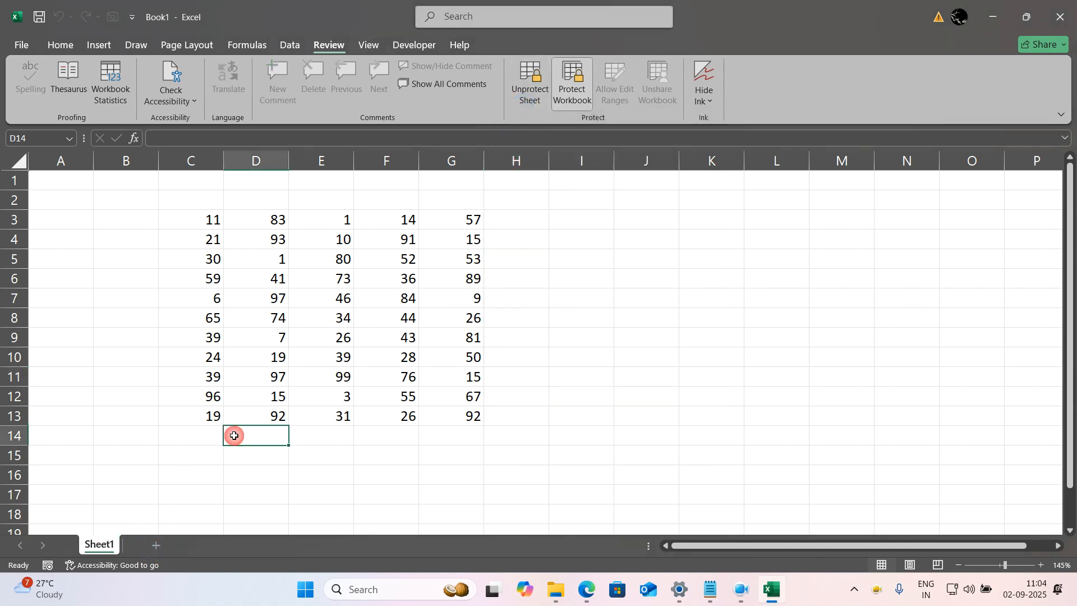
click(530, 420)
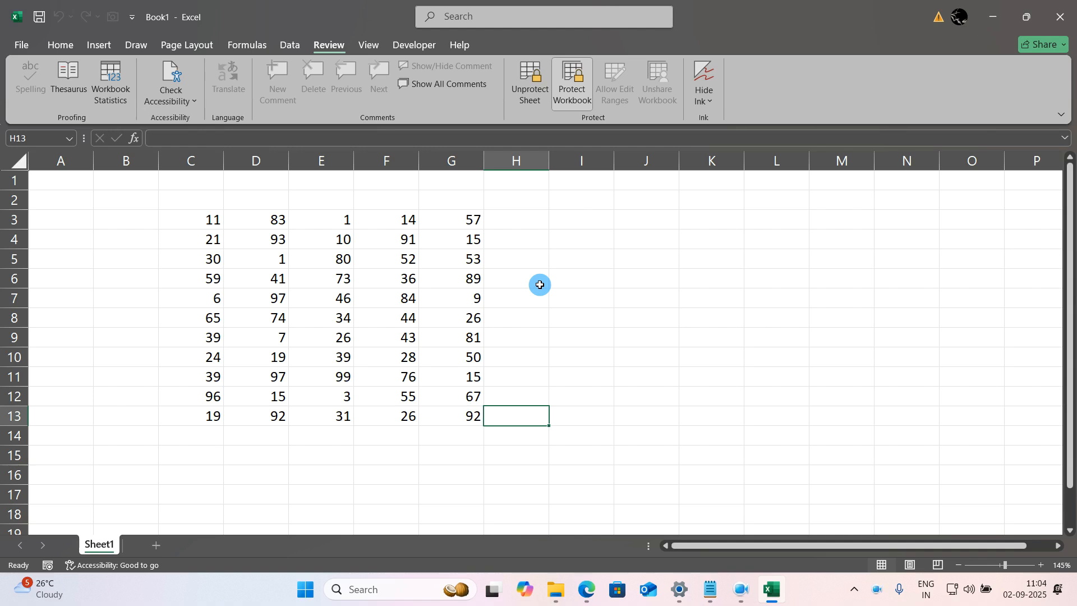
click(551, 285)
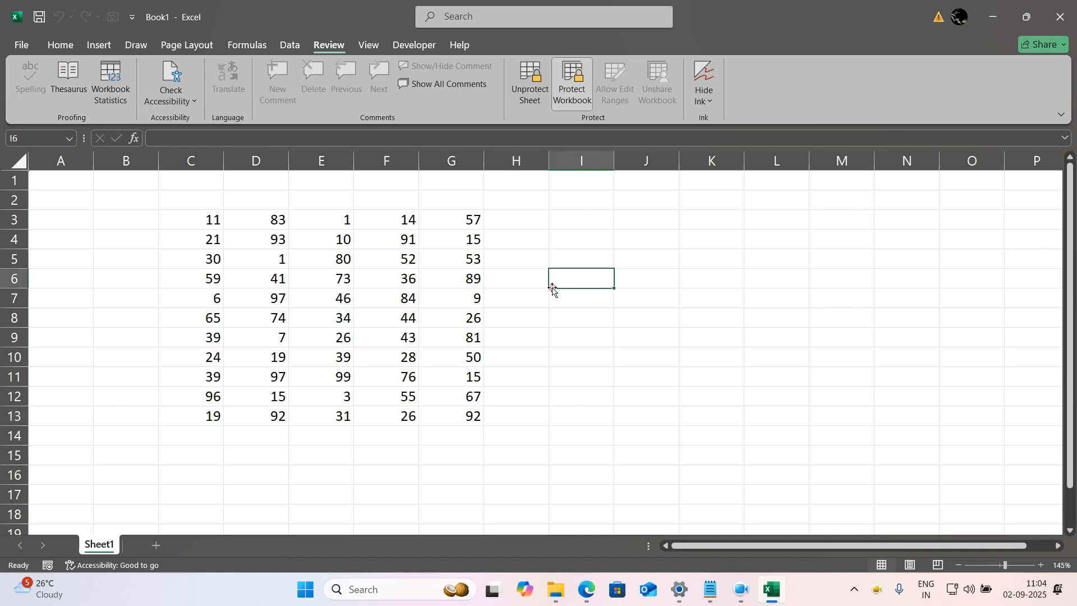
click(550, 312)
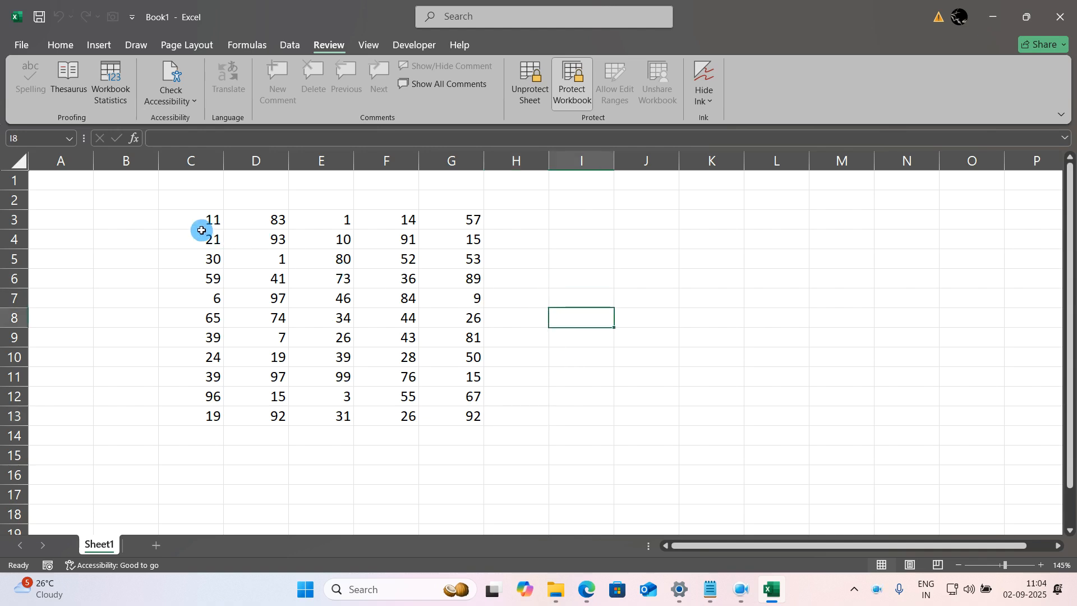
Step: Start saving the workbook as a new file in the Desktop folder
click(25, 45)
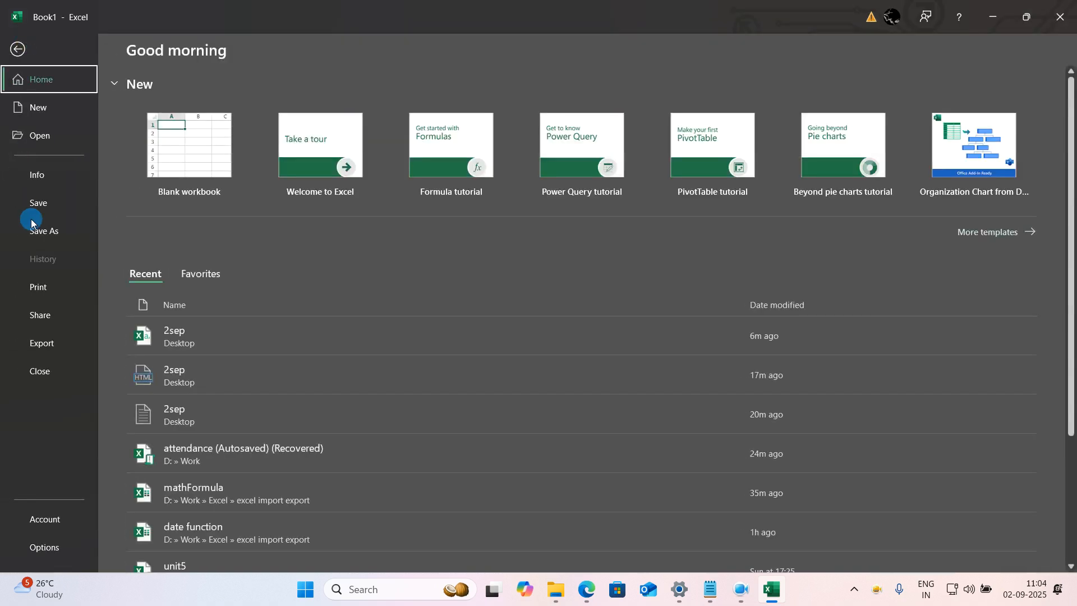
click(45, 231)
click(186, 290)
click(284, 302)
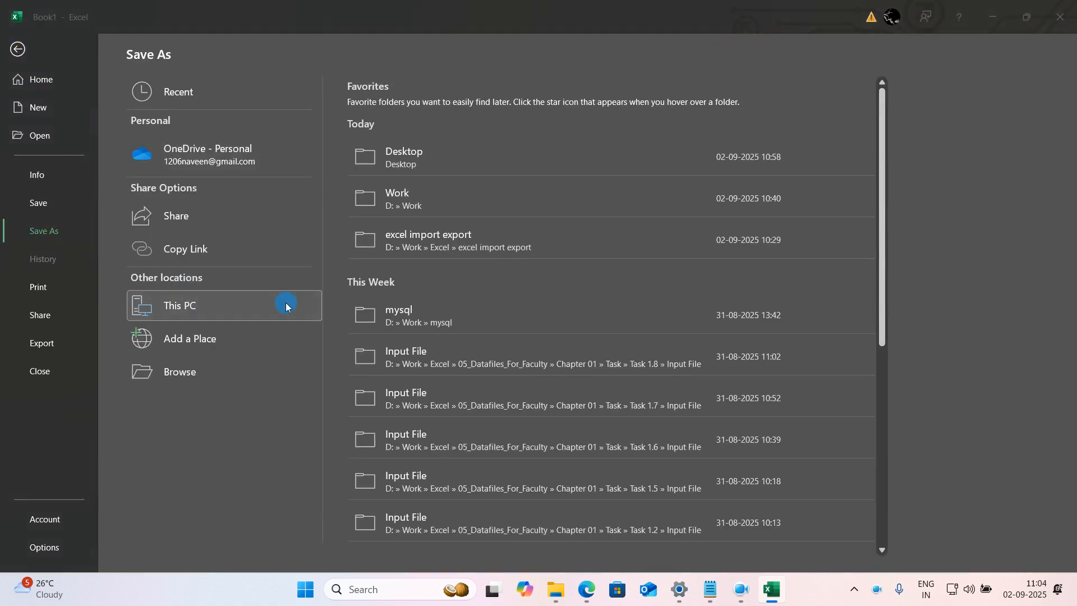
click(56, 135)
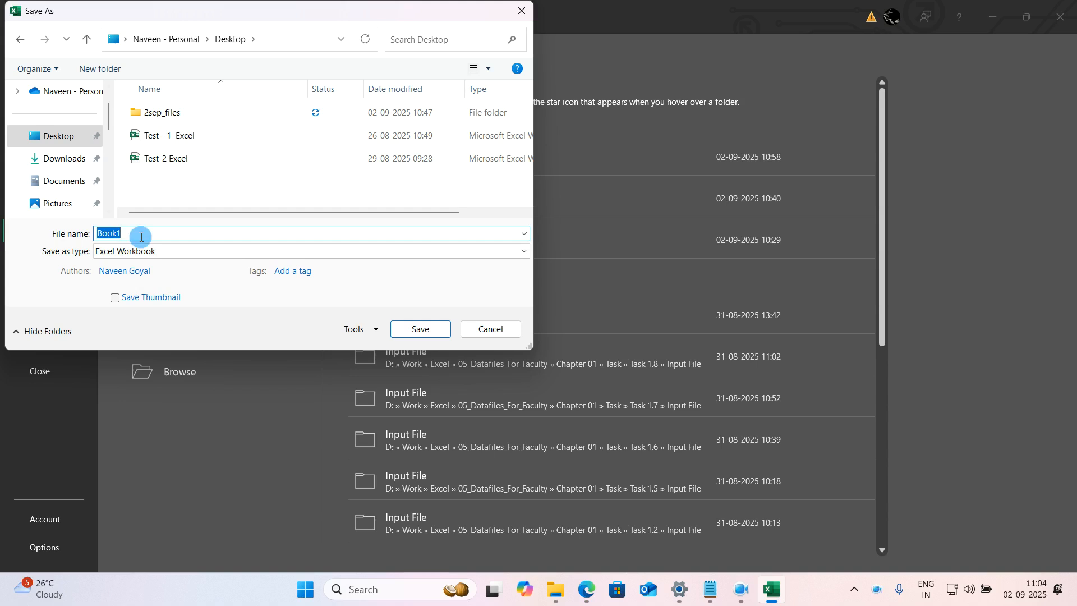
text(2sep)
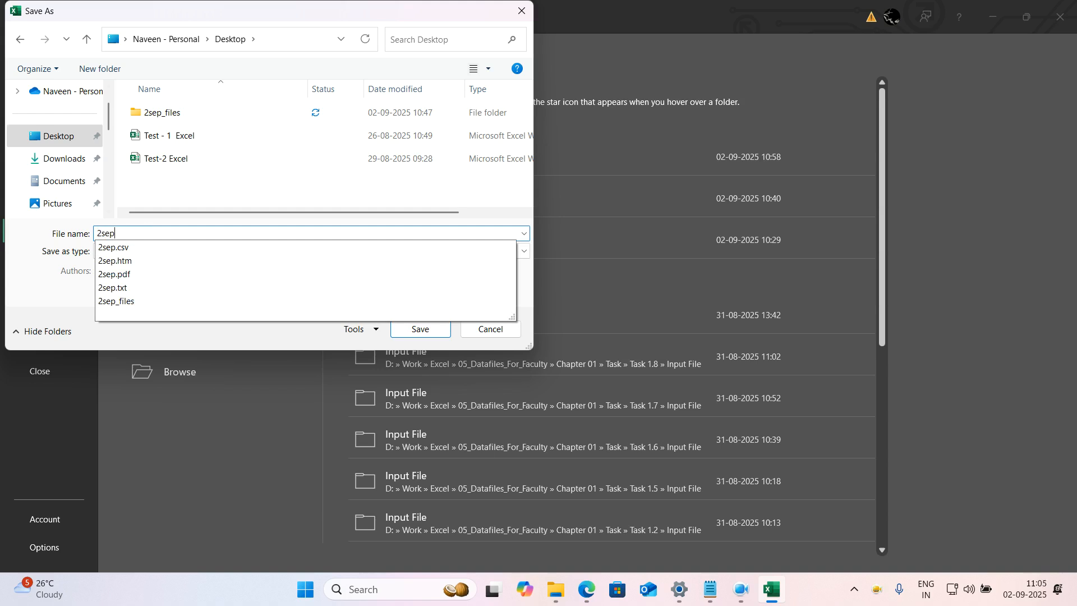
key(BackSpace)
key(BackSpace)
key(BackSpace)
key(BackSpace)
Step: Name the file protect, keeping Excel Workbook as its type
click(141, 237)
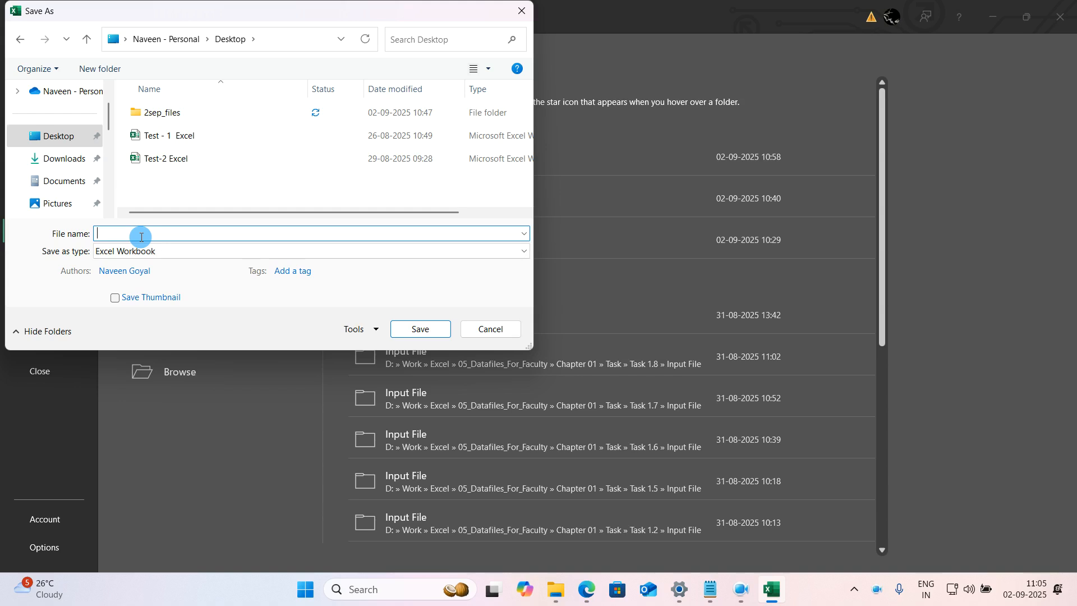
text(protect)
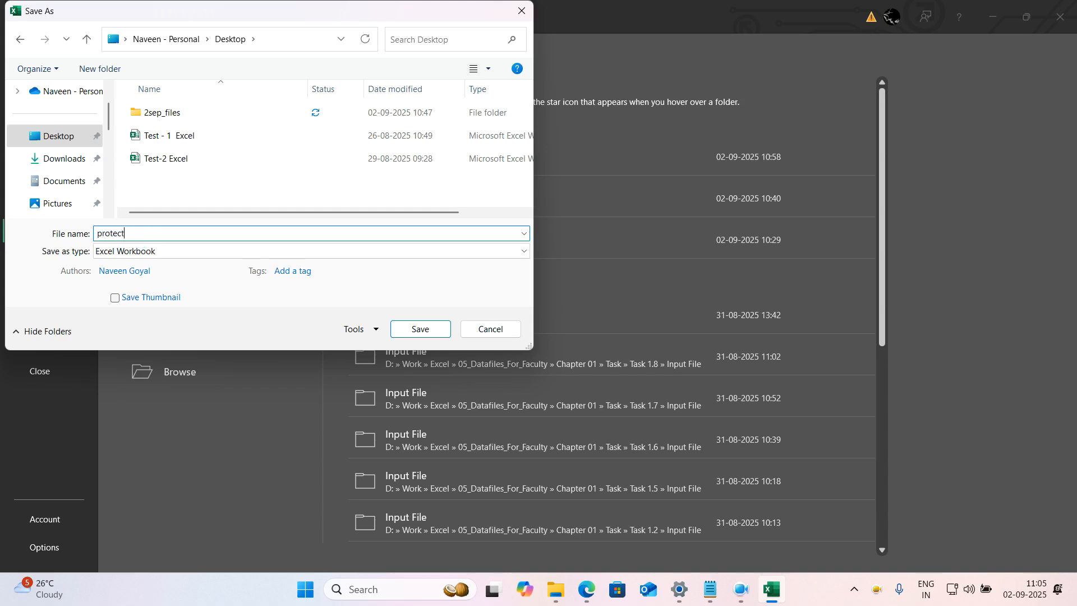
click(142, 250)
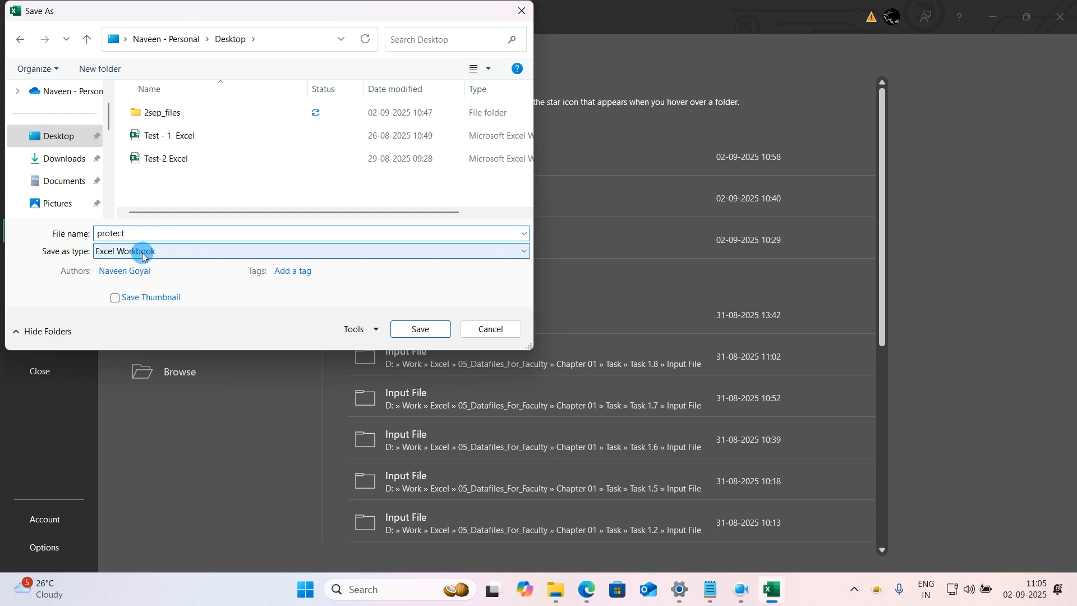
Step: Set a password to open and a password to modify the file in the general save options, confirm both and save
click(375, 330)
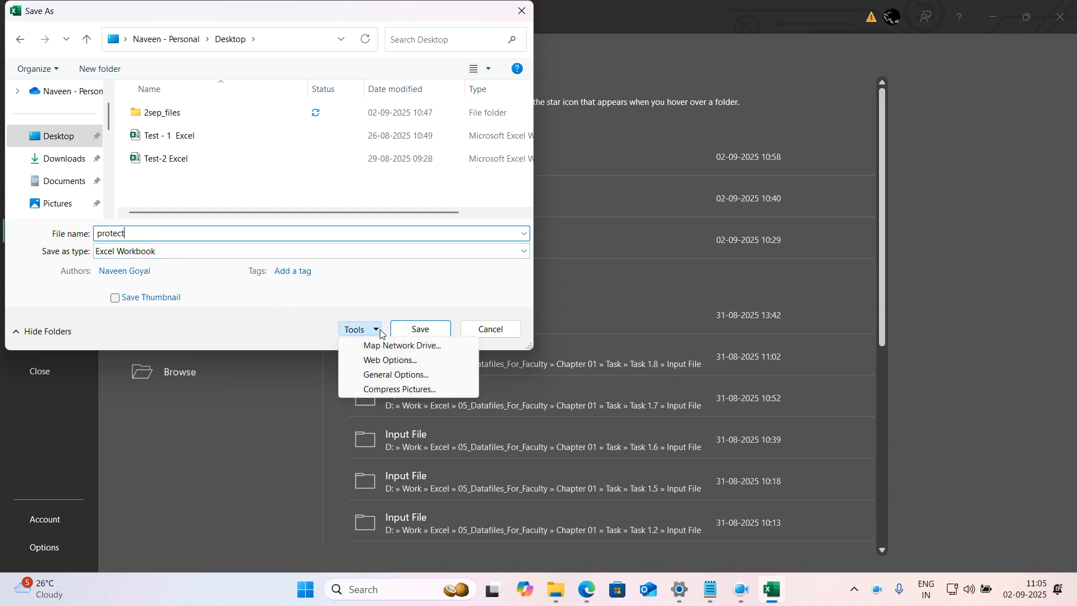
click(384, 373)
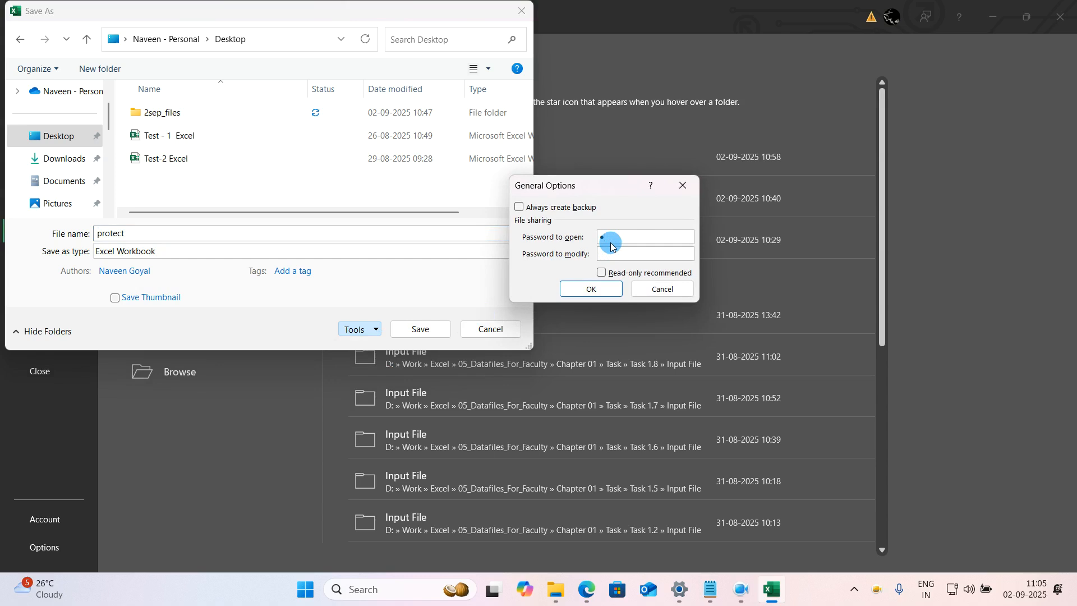
key(Tab)
text(1)
key(Return)
text(1)
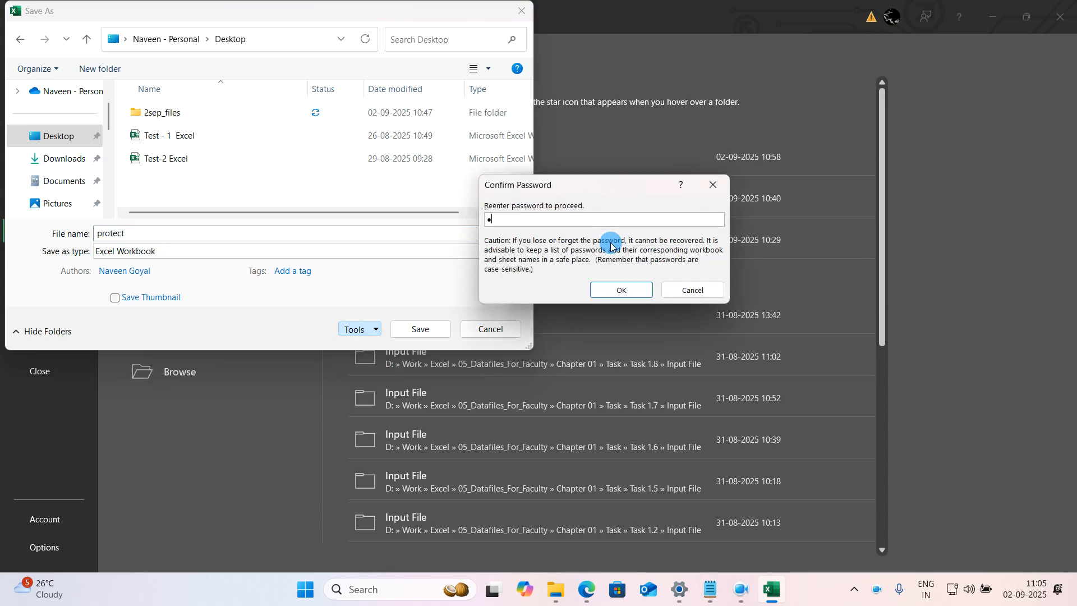
key(Return)
text(1)
key(Return)
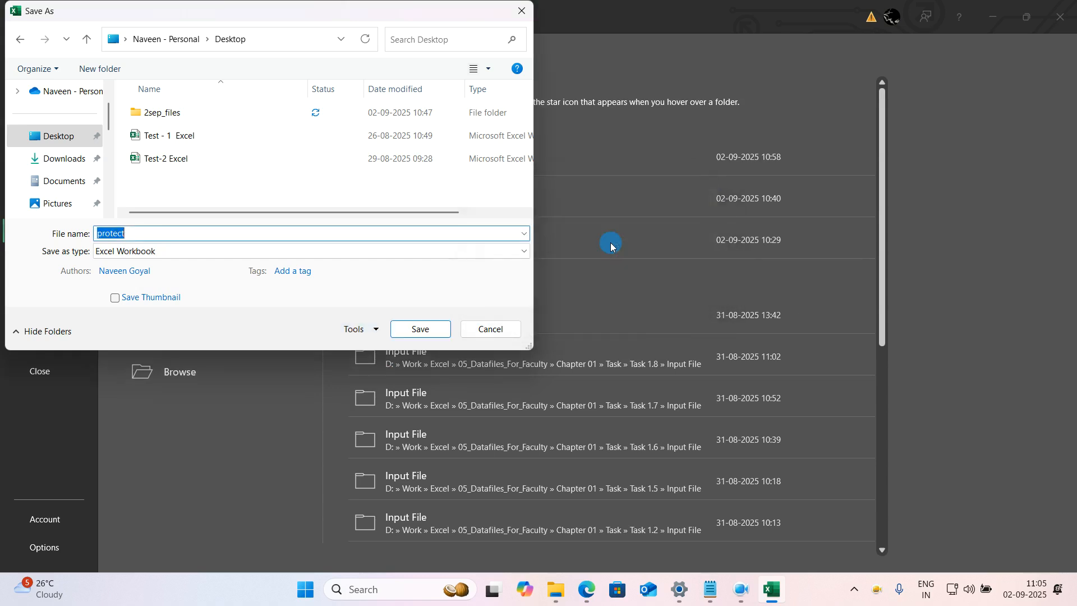
click(434, 329)
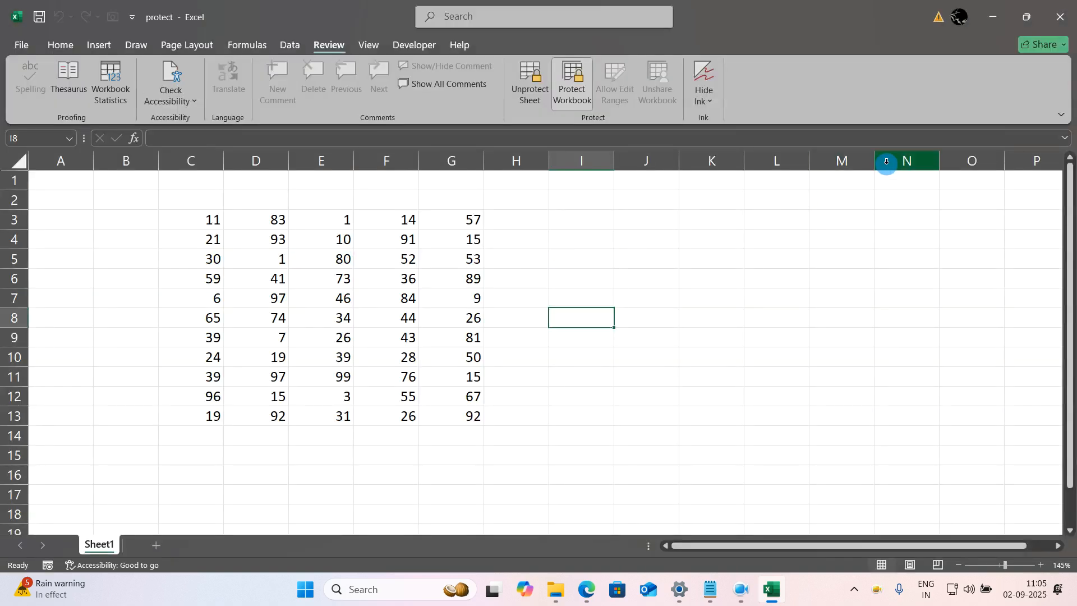
Step: Close the workbook and open the protect file from the Desktop folder in File Explorer
click(1061, 18)
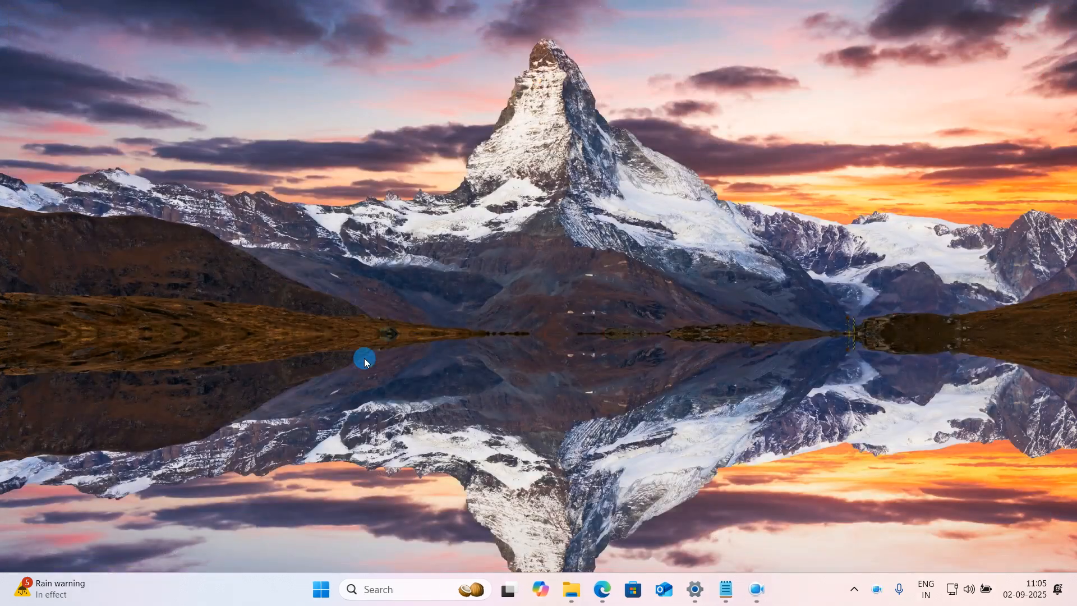
key(super+e)
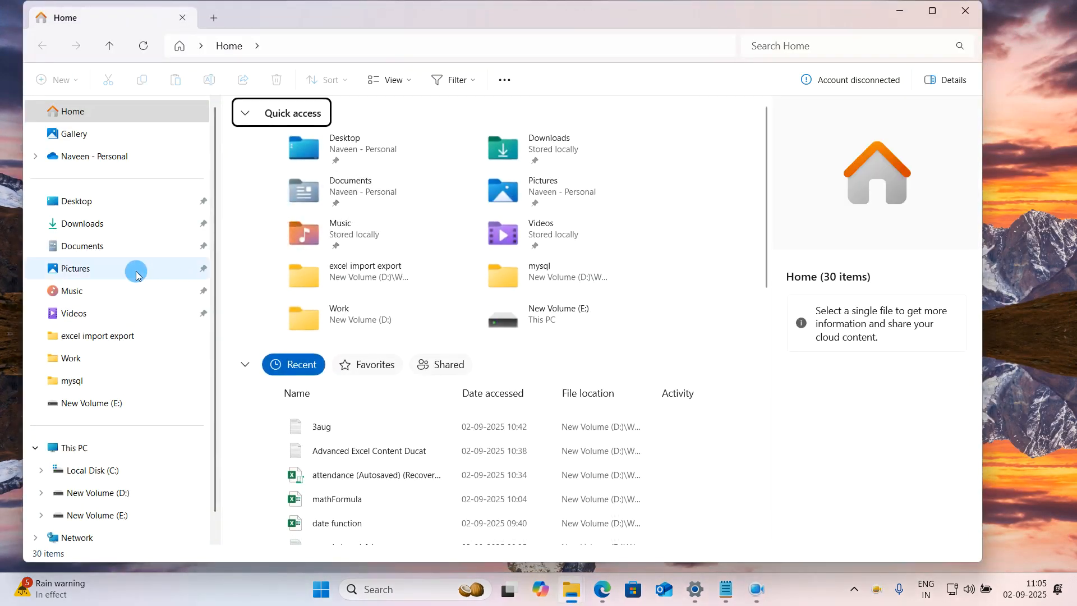
click(103, 209)
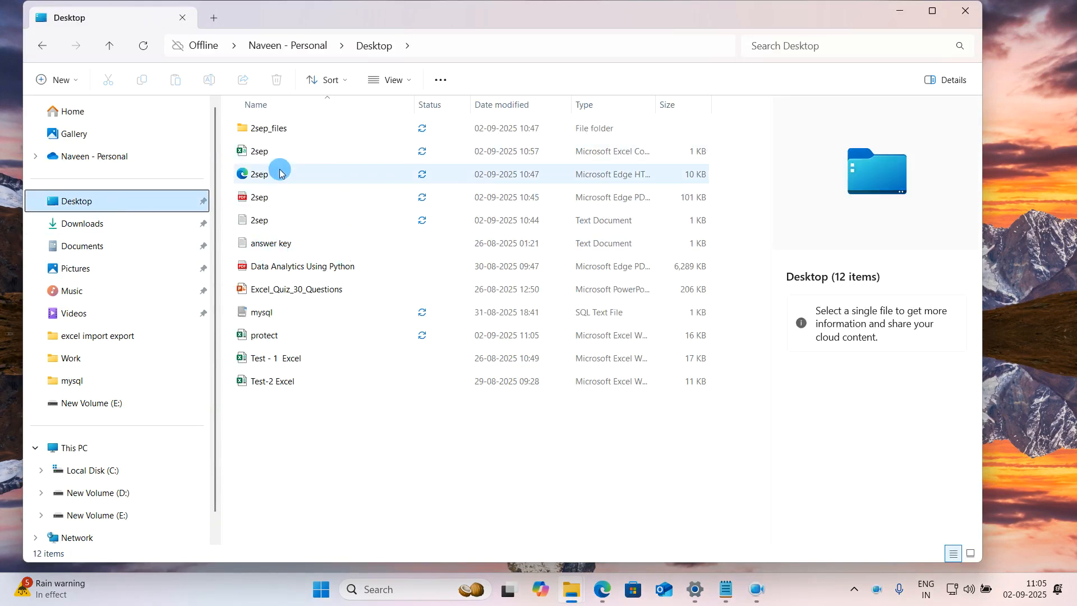
click(264, 339)
double_click(263, 339)
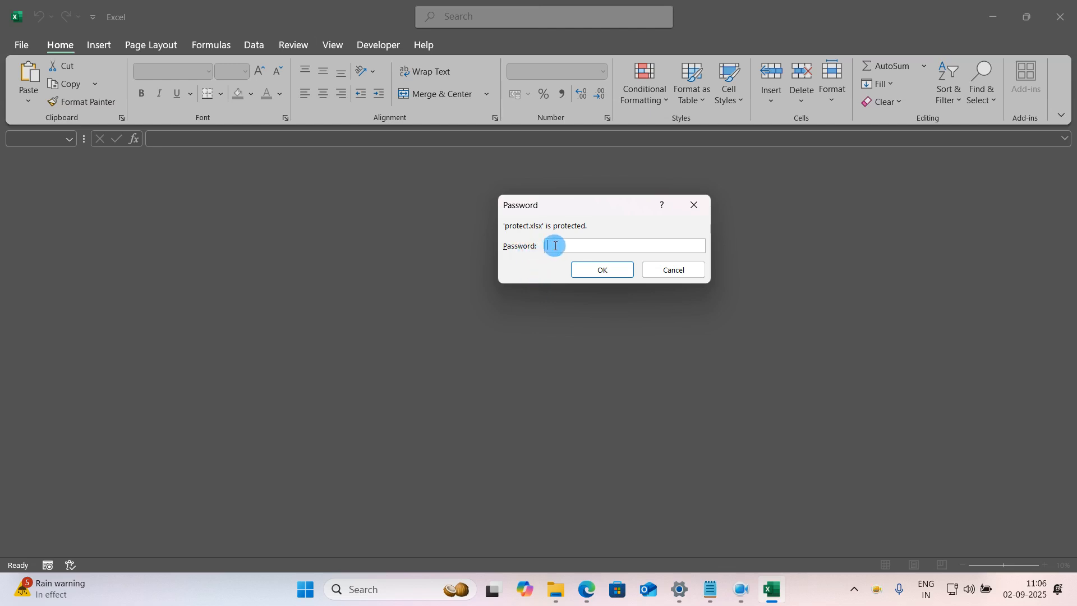
Step: Enter the file's opening password and its write-access password to open it for editing
text(1)
key(Return)
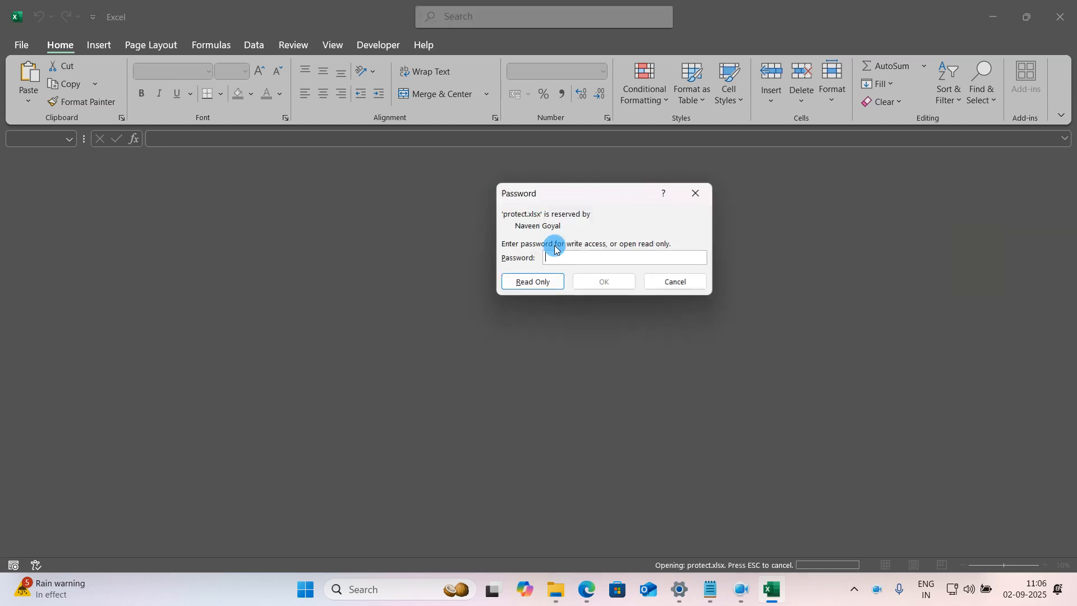
text(1)
key(Return)
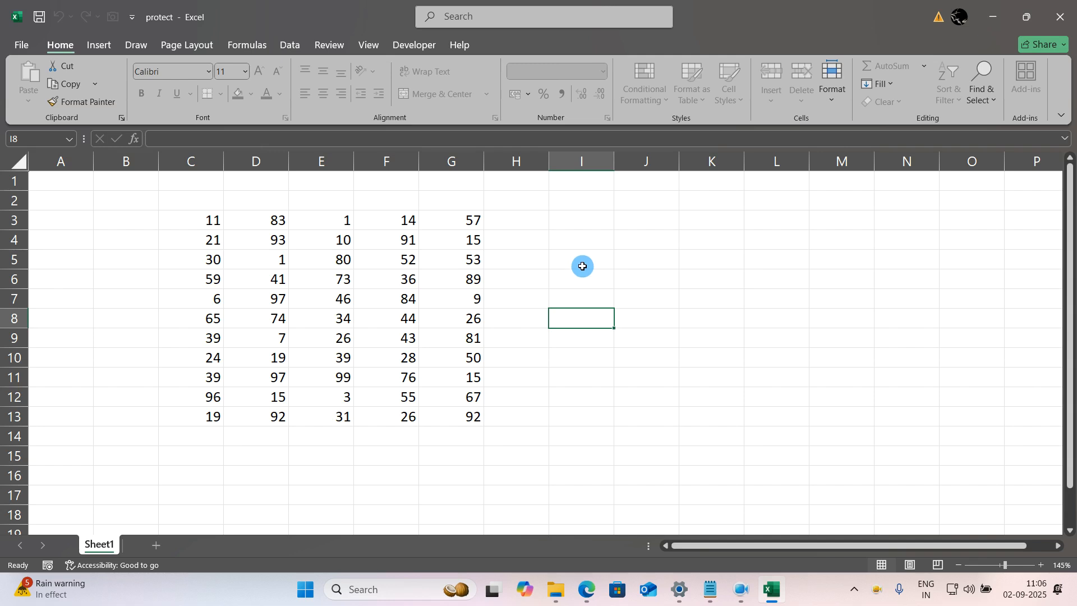
Step: Unprotect the workbook structure by entering the workbook password
click(292, 45)
click(330, 44)
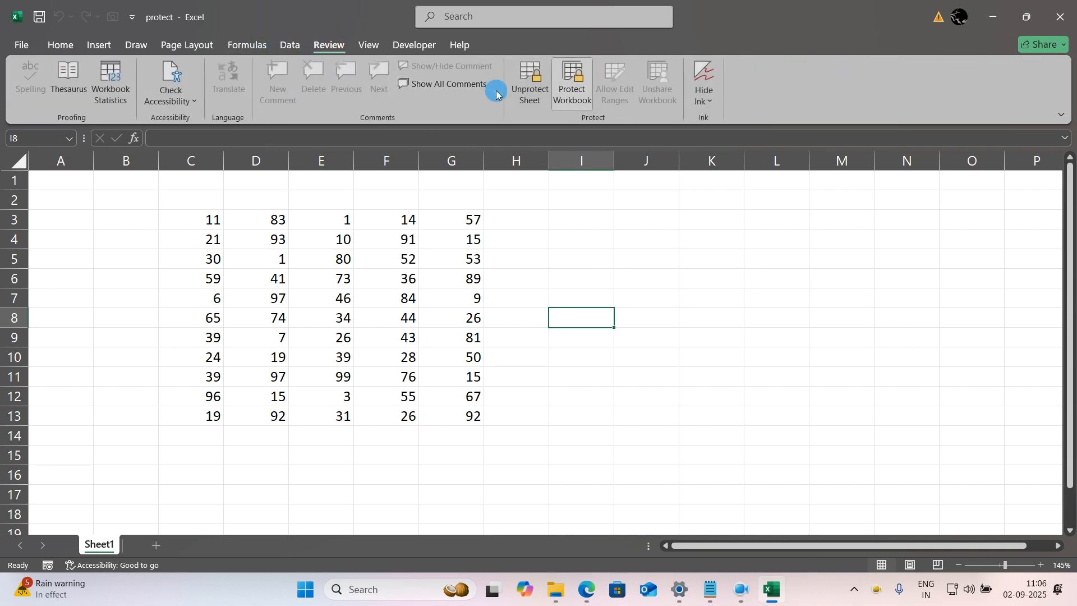
click(565, 90)
text(1)
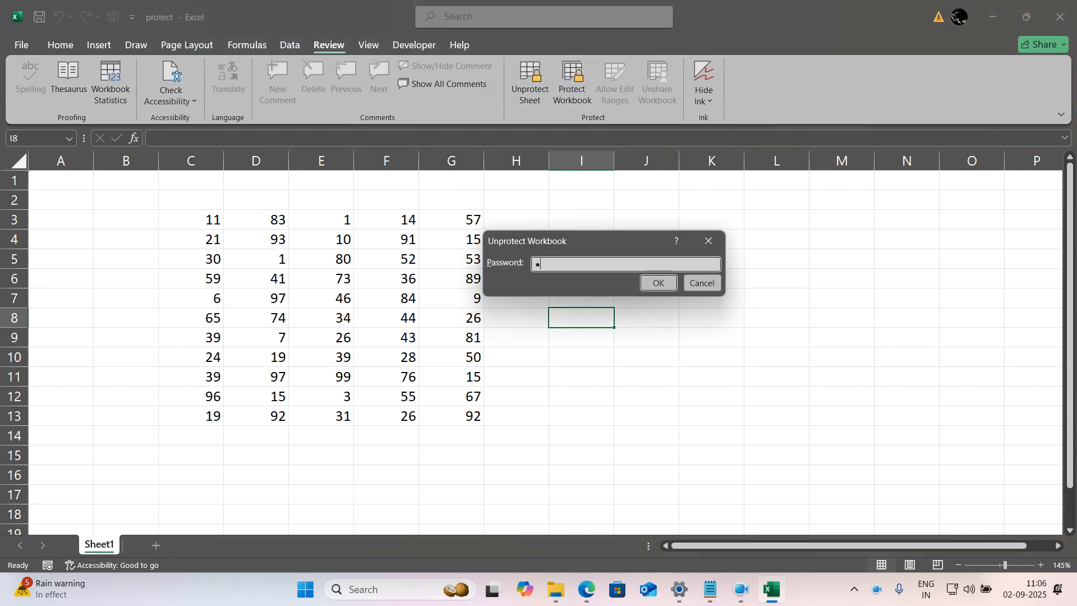
key(Return)
Step: Unprotect Sheet1 by entering the sheet password
click(529, 84)
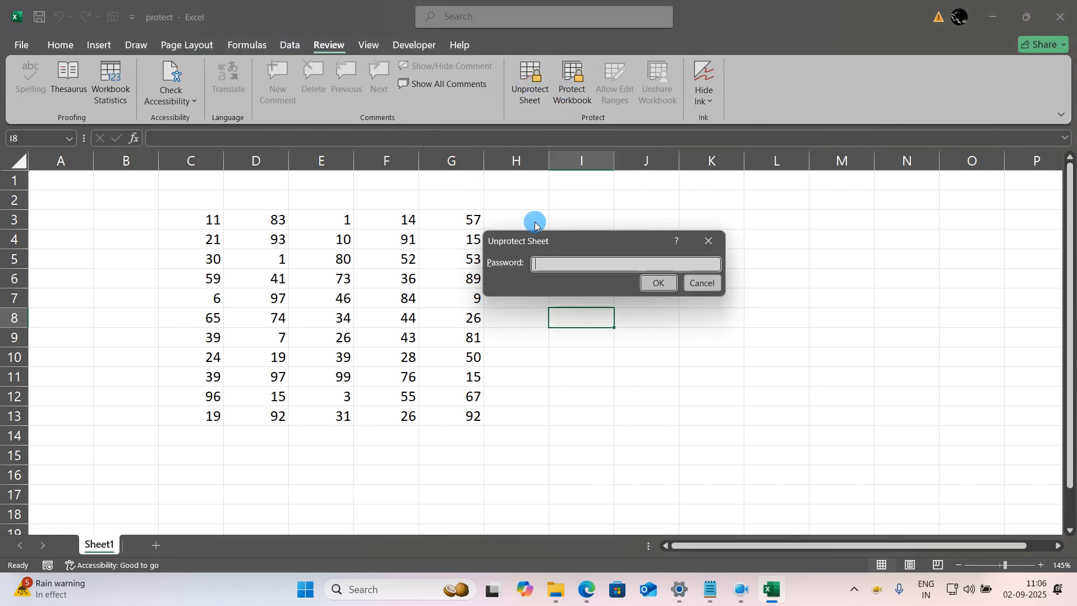
text(1)
key(Return)
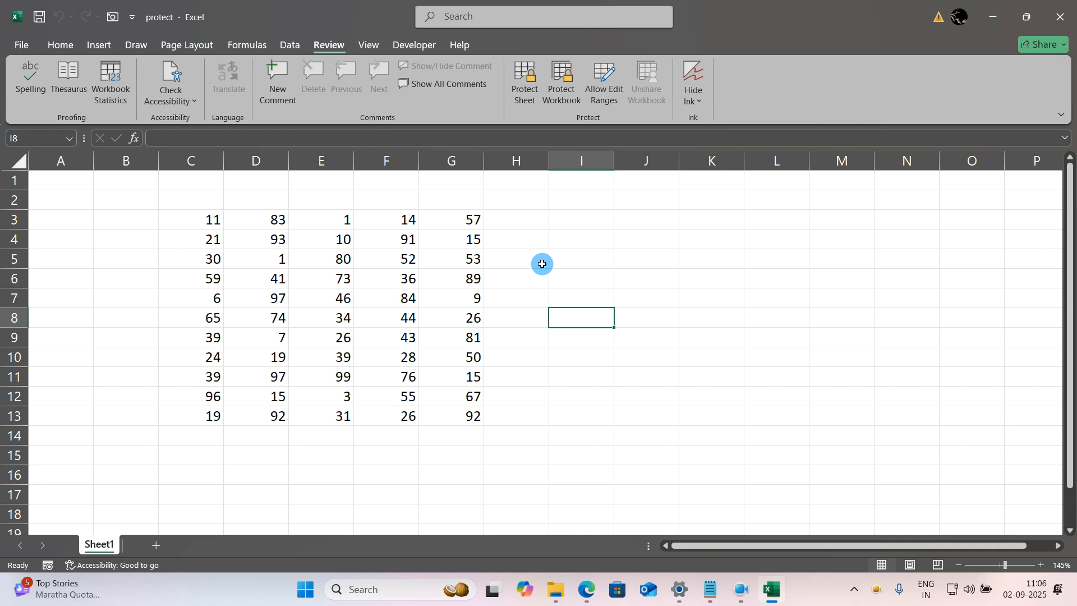
Step: Change the value in cell G3 to 3
click(462, 224)
text(3)
click(528, 272)
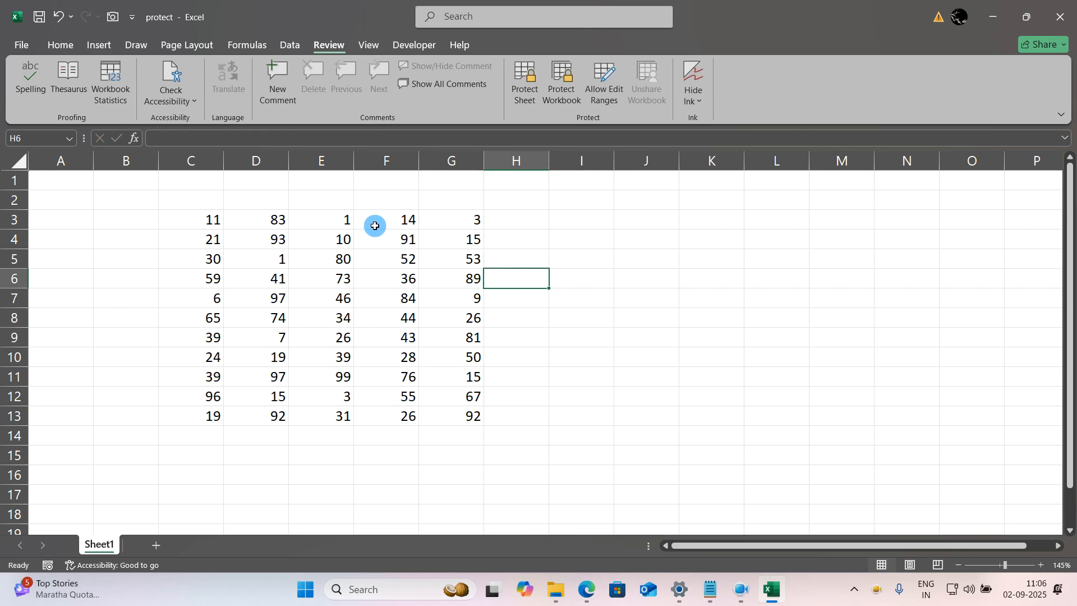
Step: Enter the heading sum in cell I2, beside the number table
drag(204, 215, 441, 412)
click(563, 221)
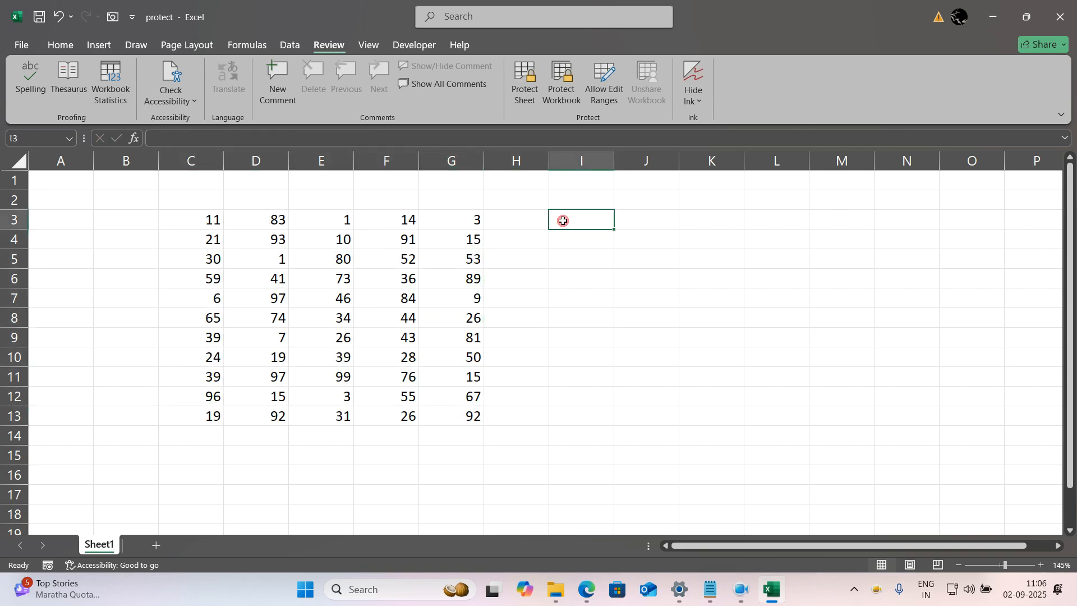
click(562, 199)
text(sum)
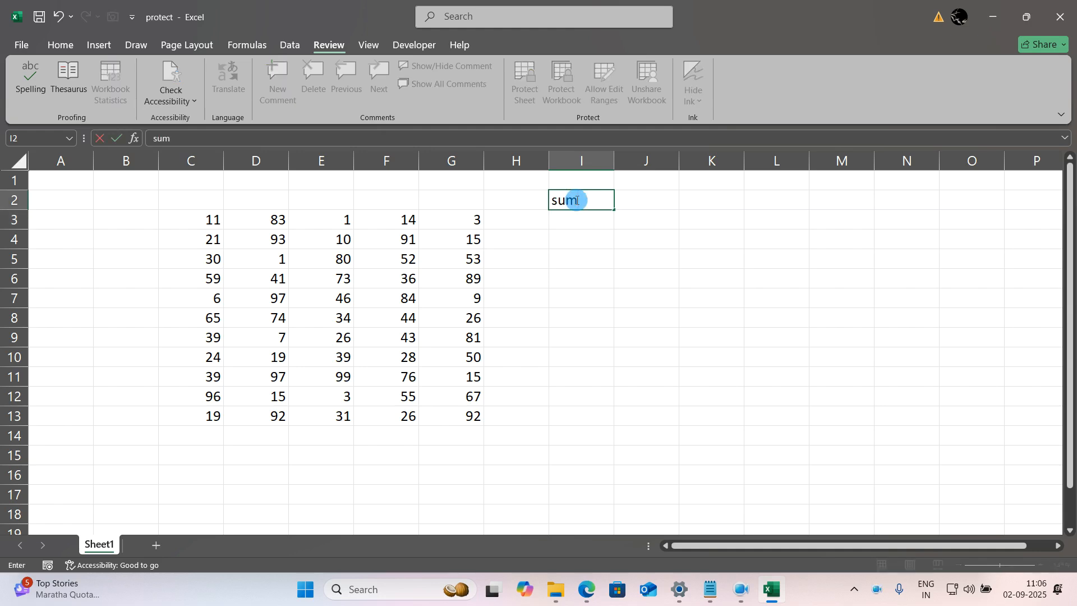
key(Return)
Step: Apply all borders to cells I3:I13 under the sum heading
drag(561, 219, 561, 415)
click(58, 45)
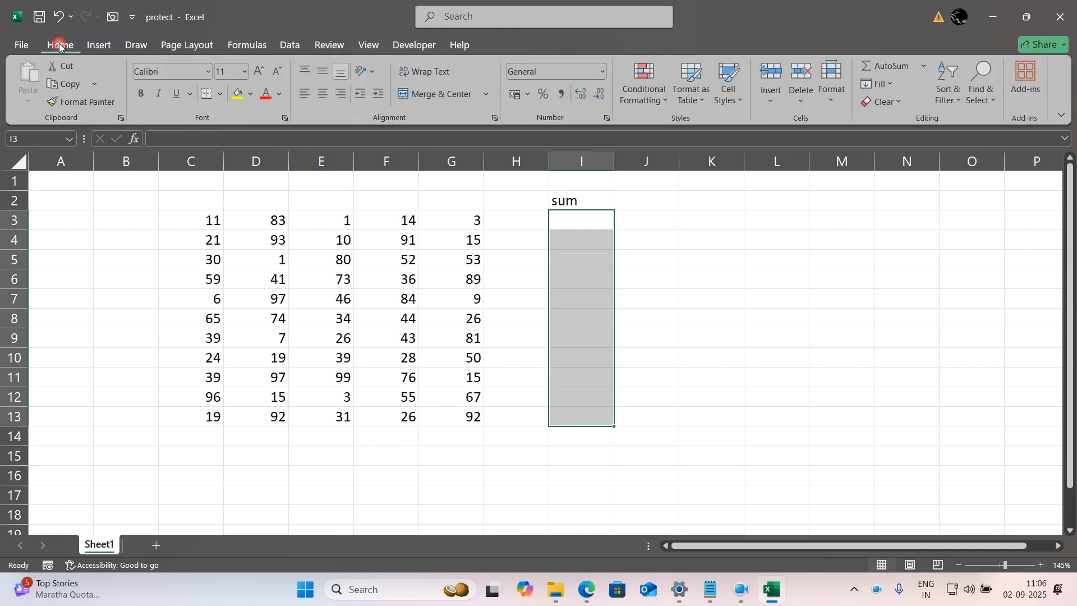
click(219, 97)
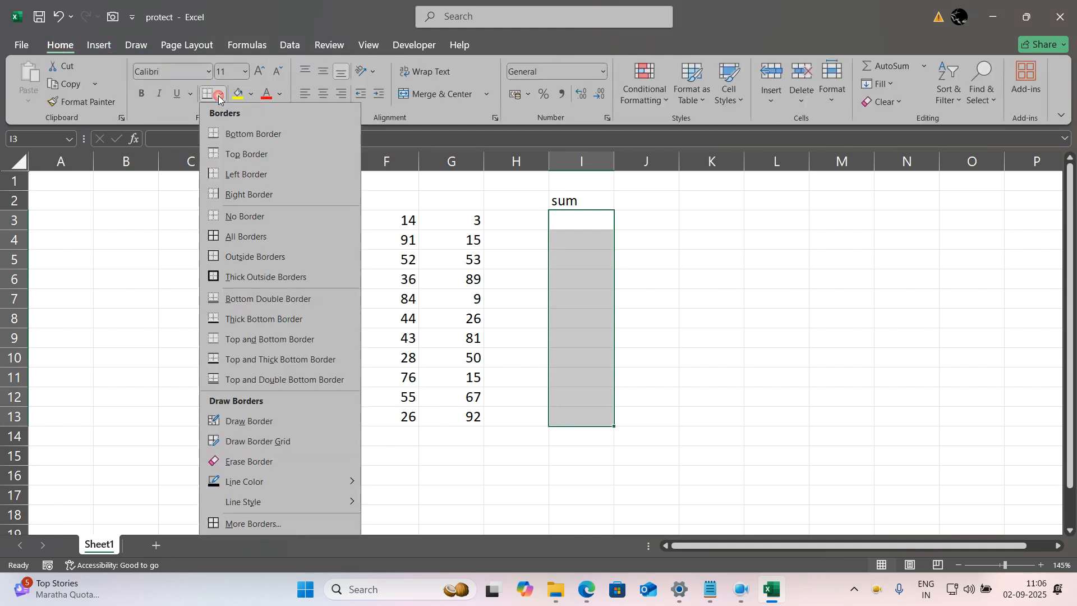
click(247, 236)
click(250, 238)
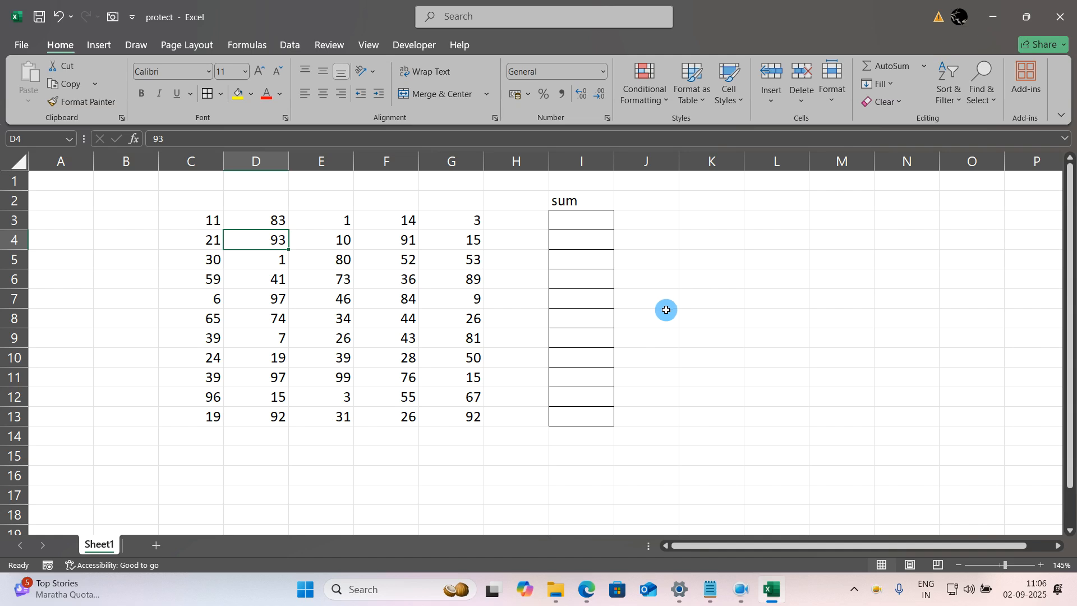
Step: Change the value in cell E3 to 76
click(345, 224)
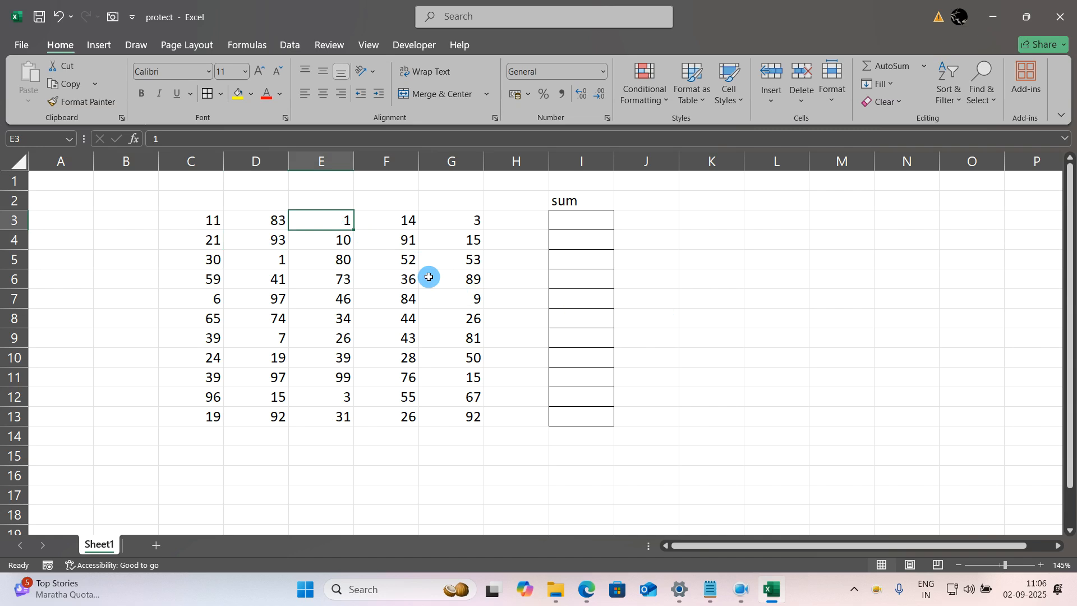
text(76)
key(Return)
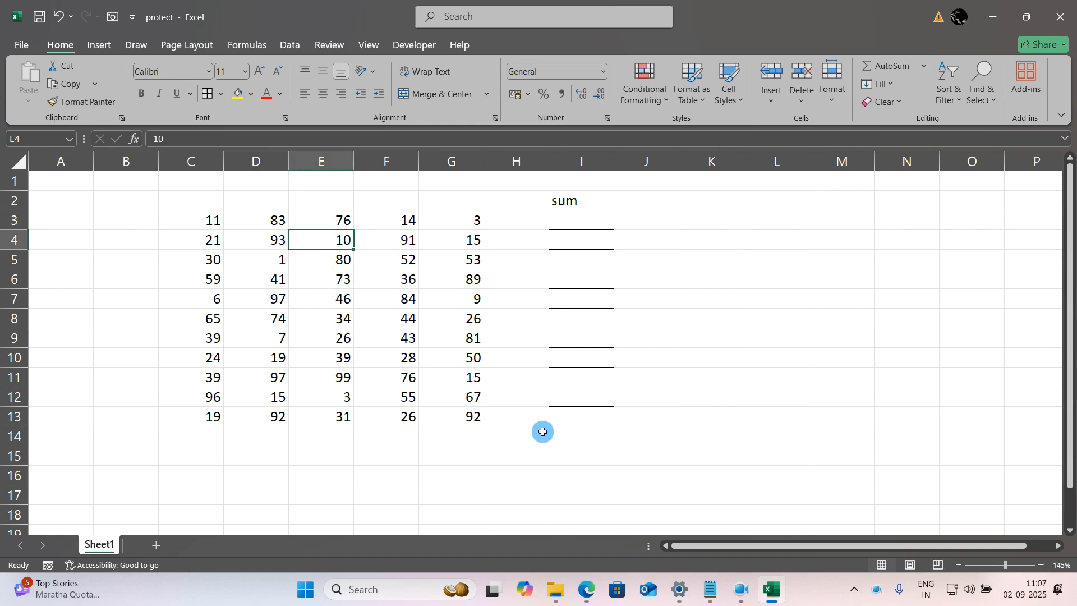
Step: Create a new allowed edit range for cells I3:I13 and title it sum
click(582, 222)
drag(582, 222, 584, 413)
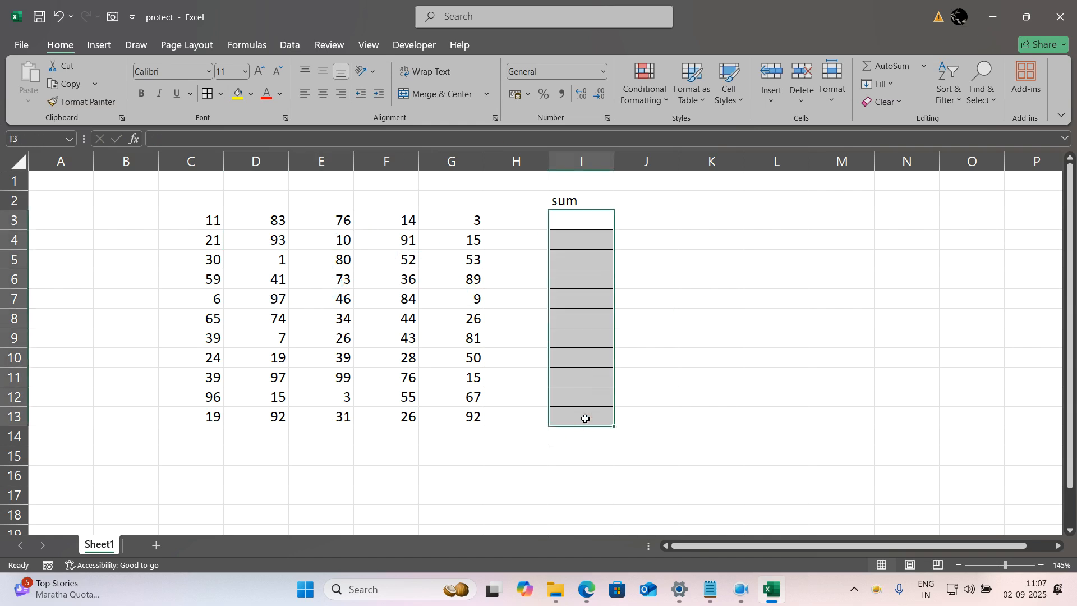
click(713, 345)
click(584, 222)
drag(584, 221, 589, 411)
click(329, 45)
click(599, 80)
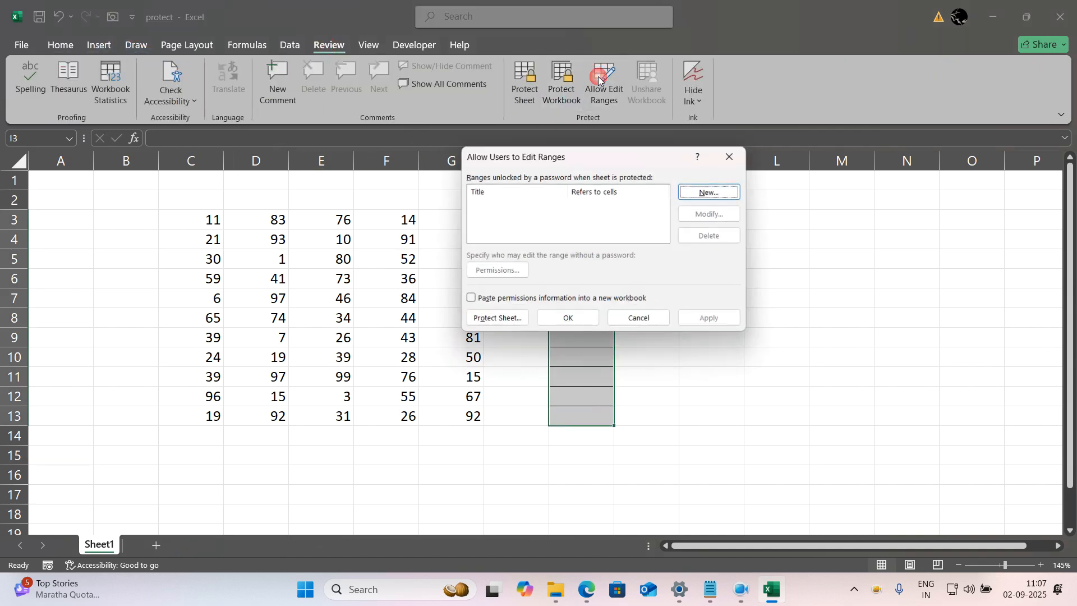
click(708, 191)
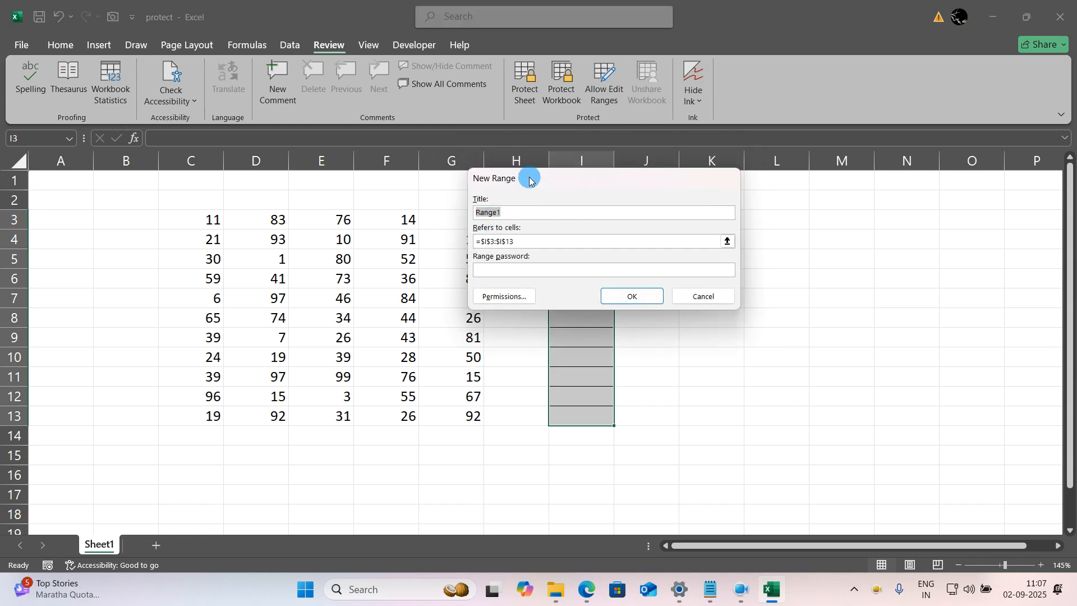
drag(531, 176, 775, 171)
text(sum)
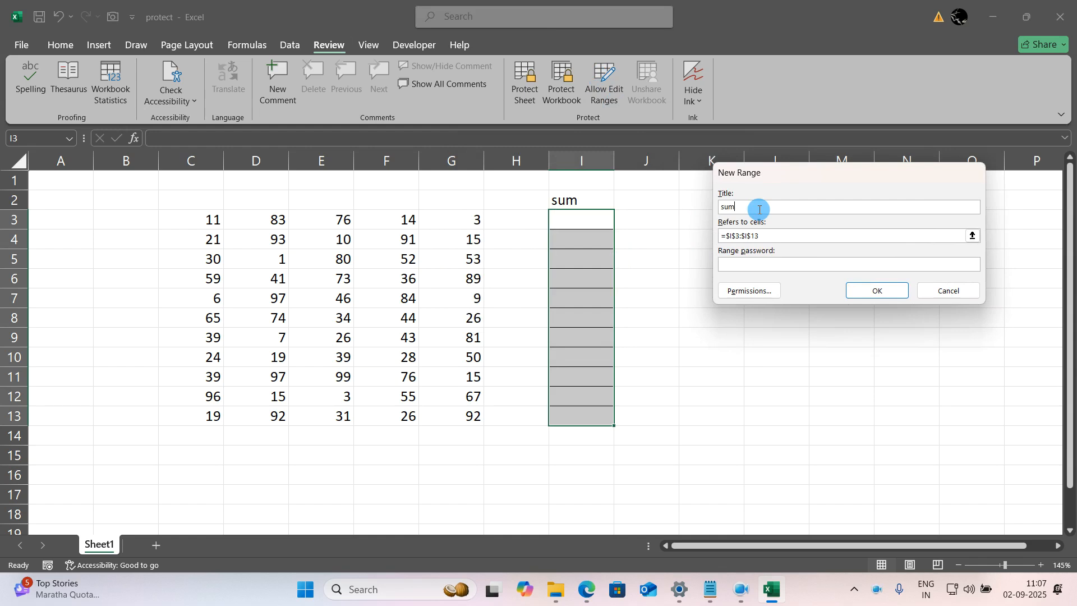
Step: Set and confirm the range password for the sum range, and apply the allowed edit range
click(755, 261)
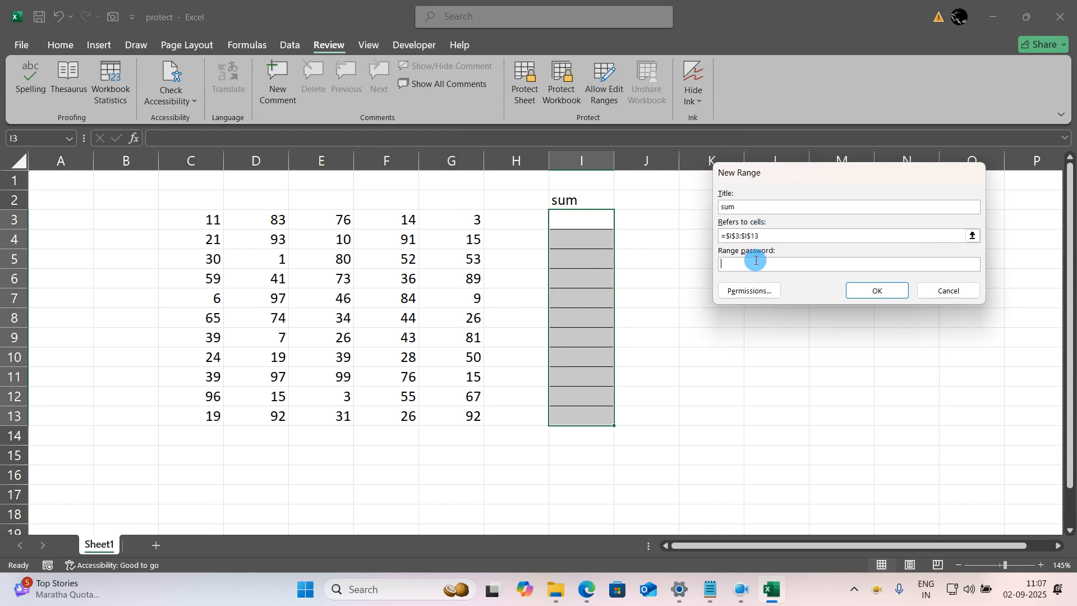
text(1)
click(883, 291)
text(1)
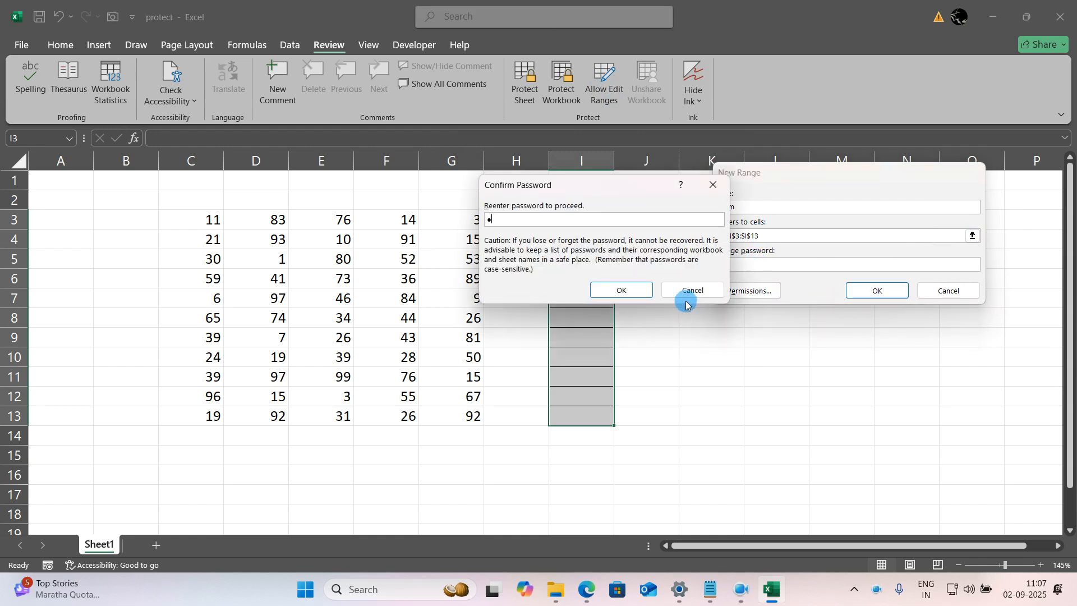
click(622, 291)
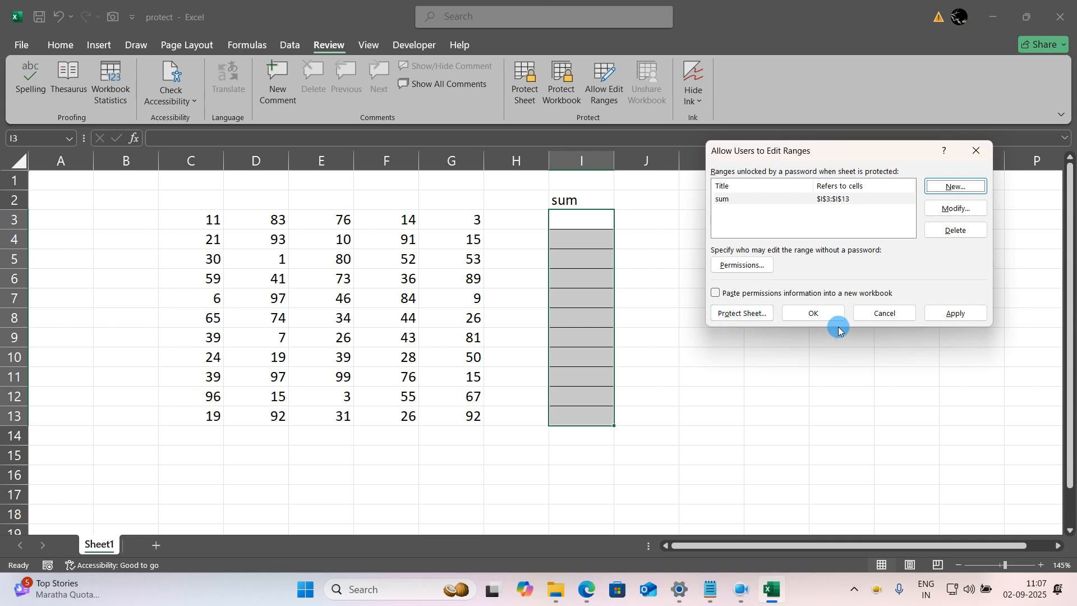
click(947, 317)
click(799, 314)
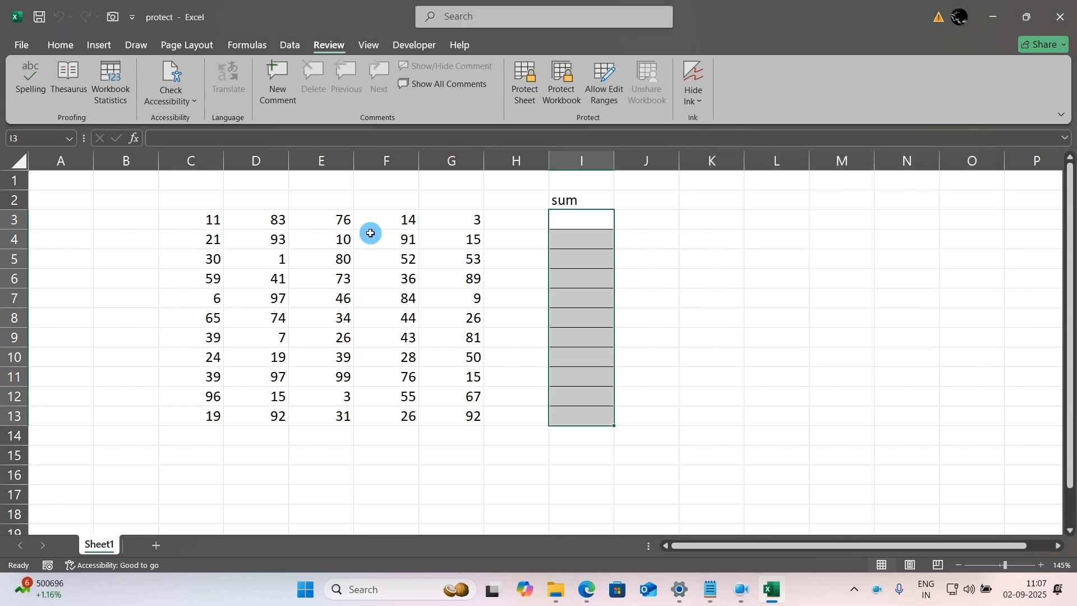
Step: Protect Sheet1 with a sheet password, keeping the default user permissions, and confirm the password
click(519, 70)
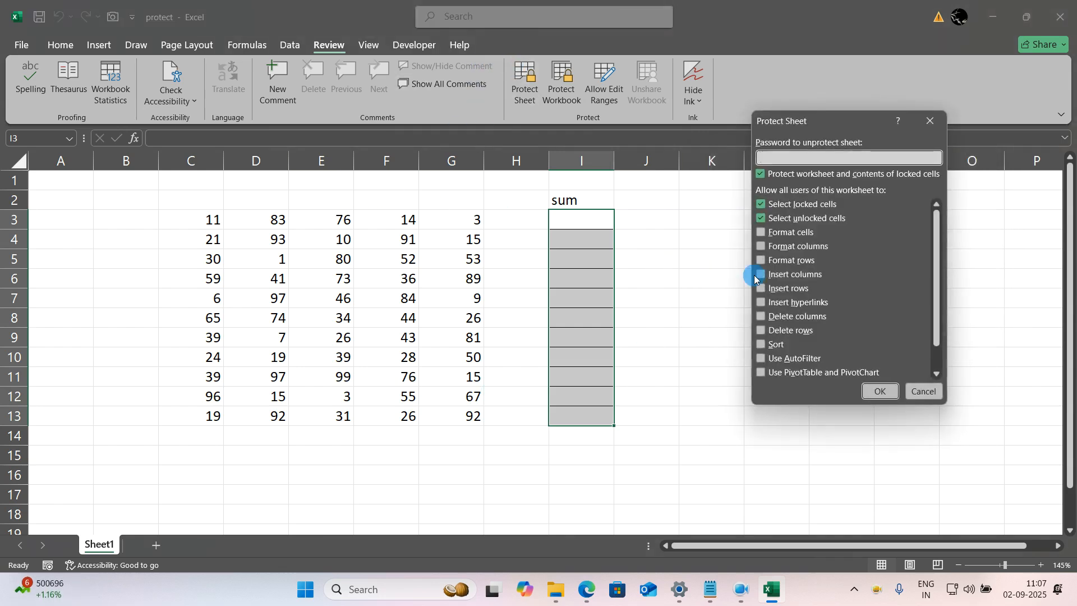
text(1)
click(888, 393)
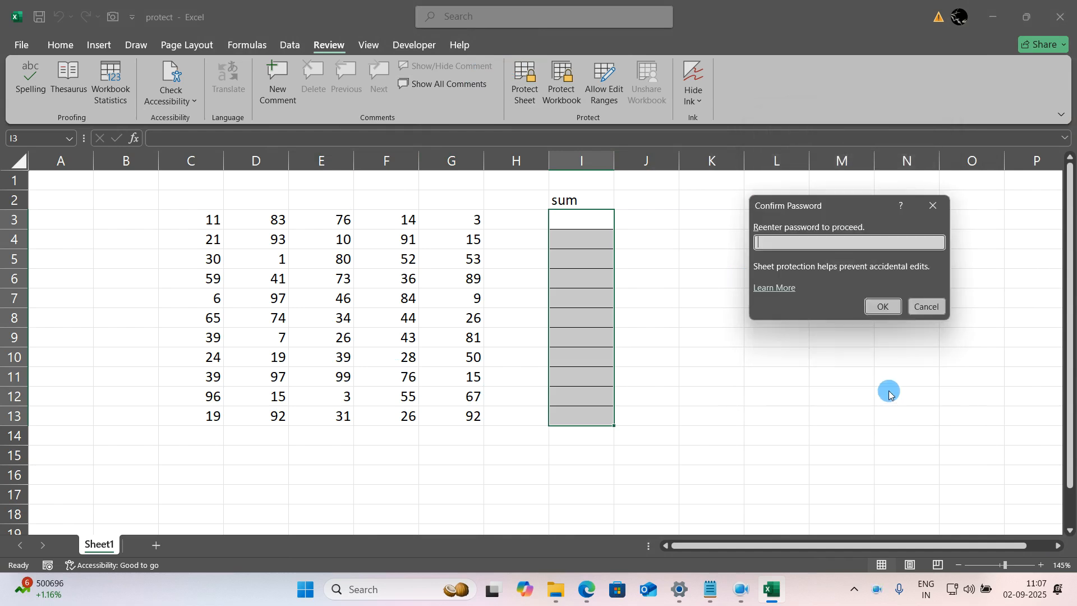
text(1)
click(885, 314)
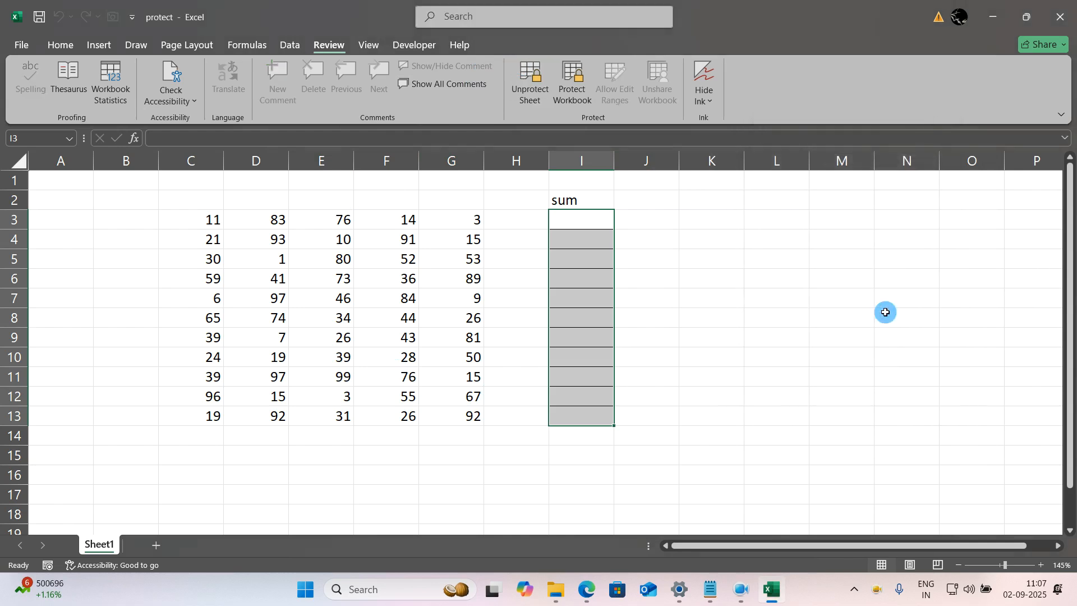
click(885, 312)
Step: Try to edit the locked cells G5 and G10 in the number table
click(439, 257)
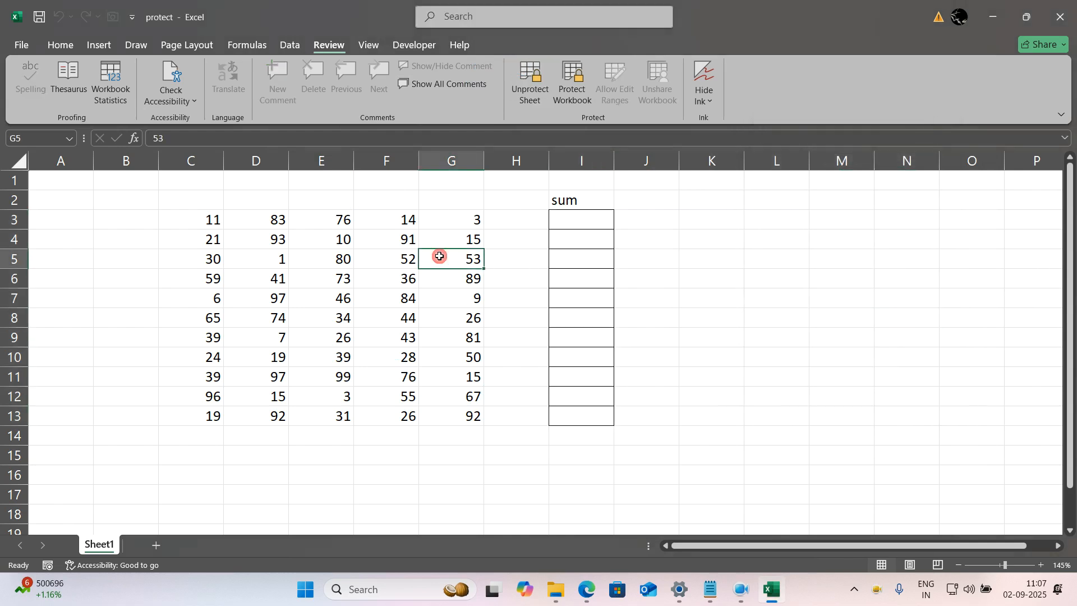
click(440, 256)
click(543, 331)
double_click(470, 361)
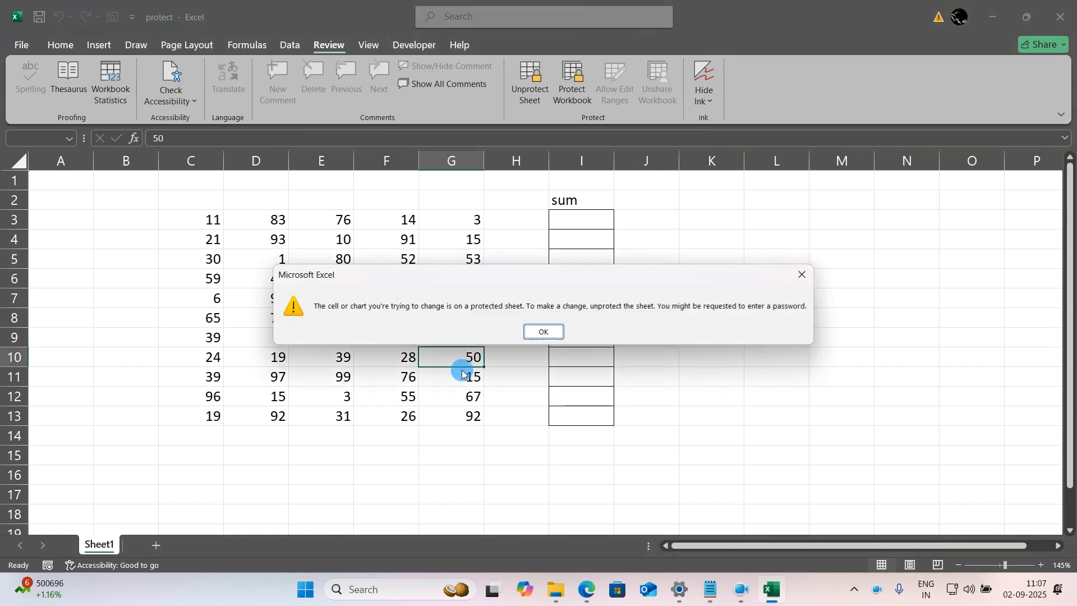
click(542, 332)
click(524, 349)
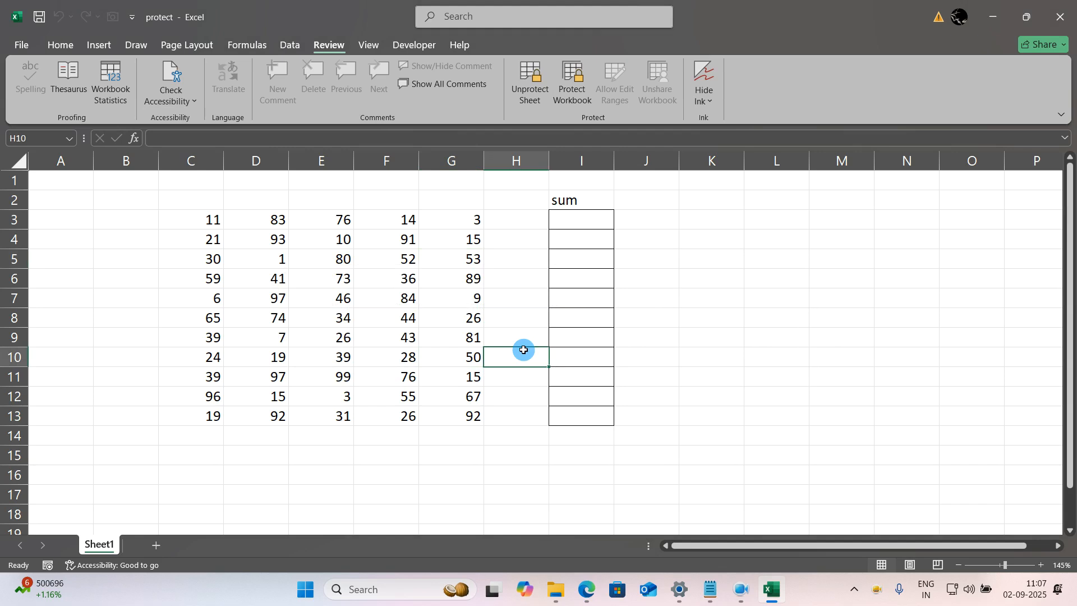
Step: Unlock the sum range from cell I3 by entering the range password
click(572, 218)
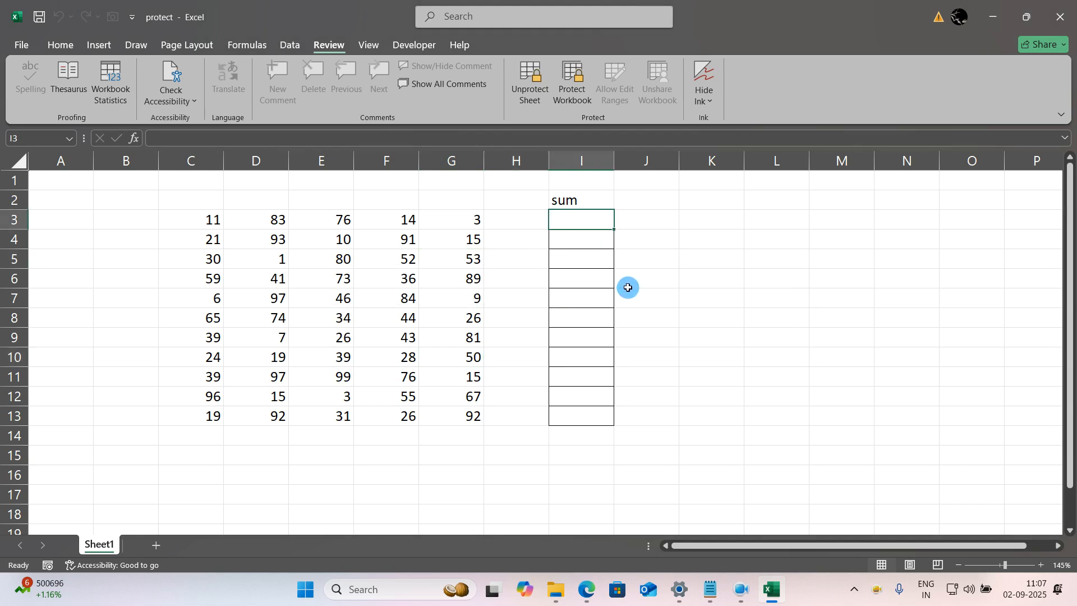
text(=)
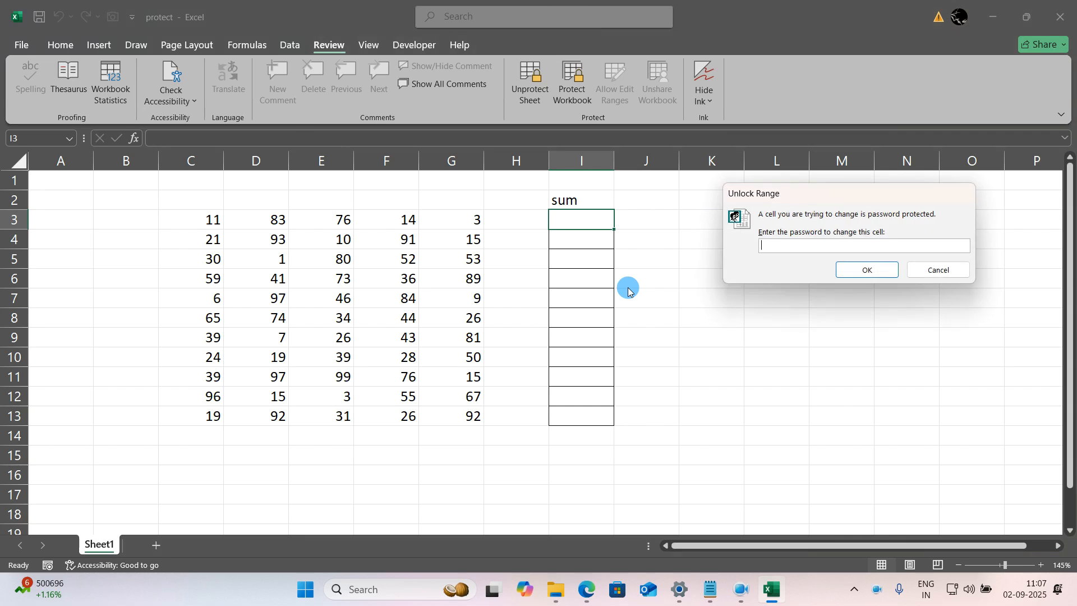
text(1)
key(Return)
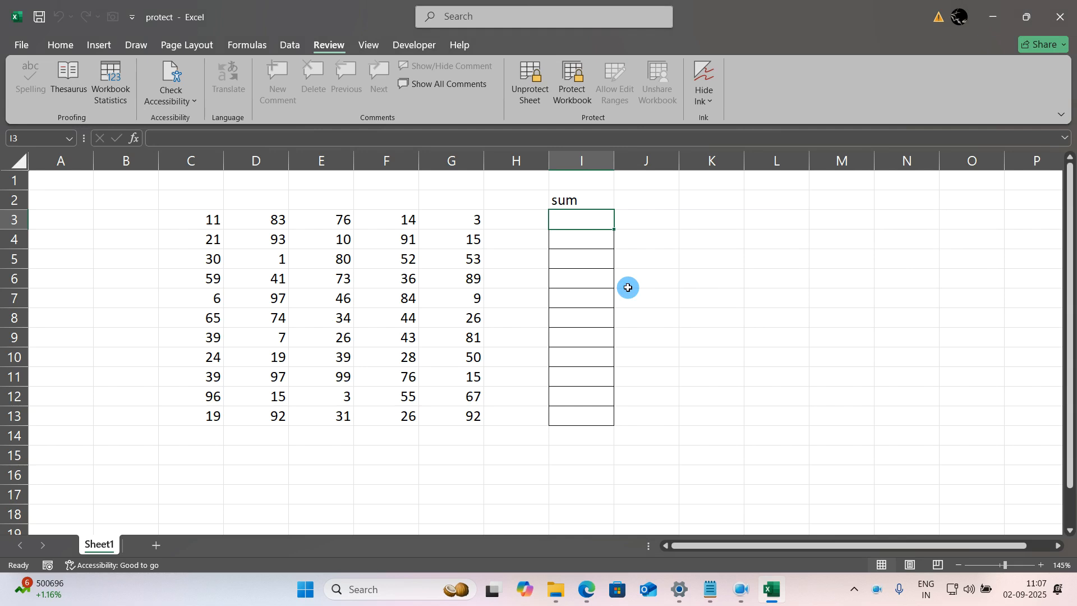
Step: Enter the formula =sum(C3:G3) in cell I3 to total the first table row
text(=sum)
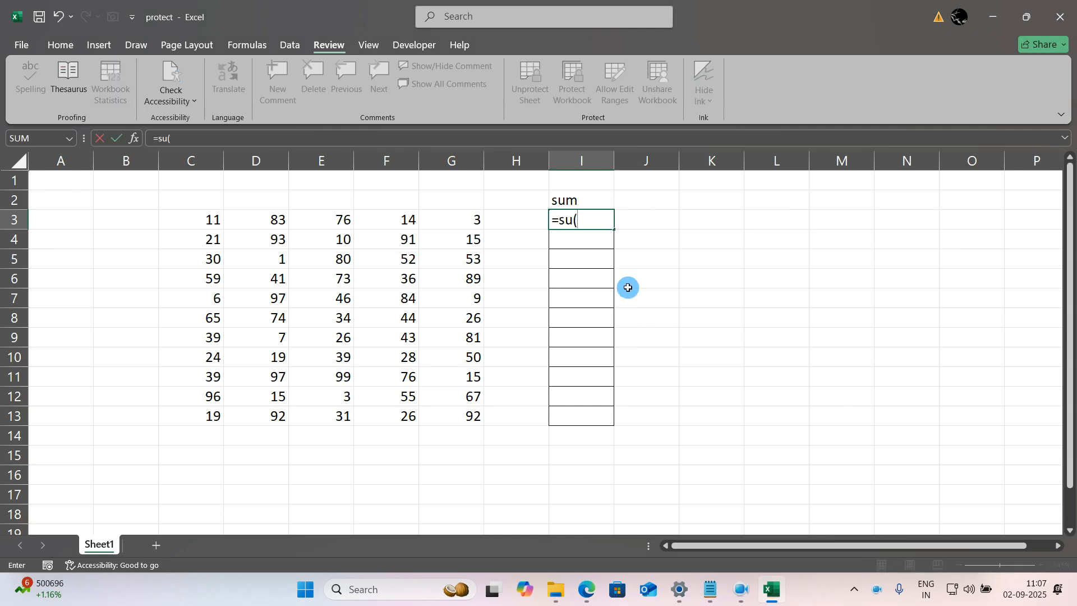
text(()
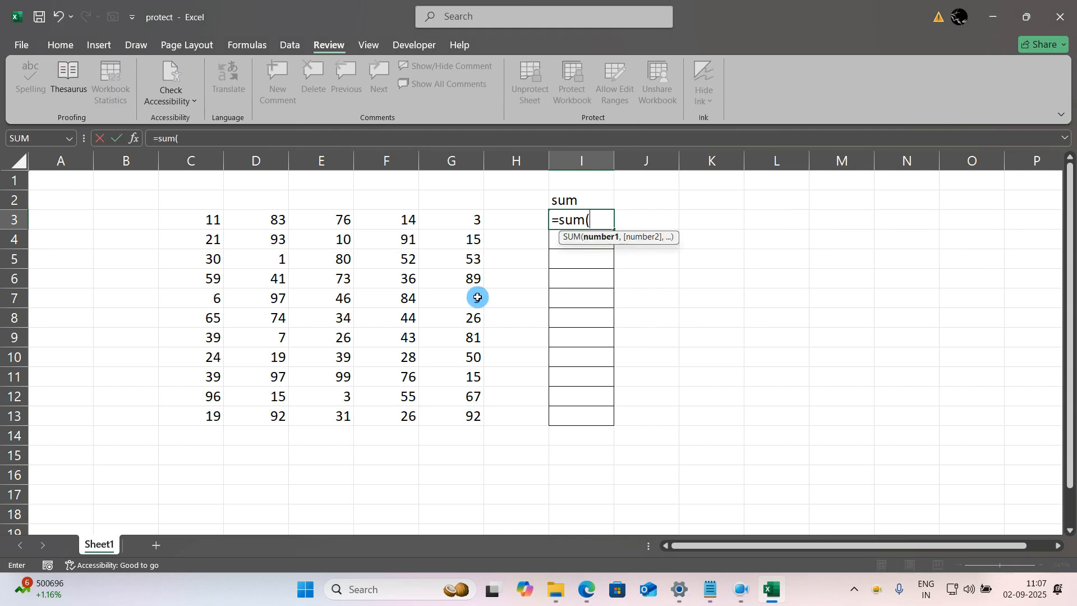
drag(217, 221, 428, 214)
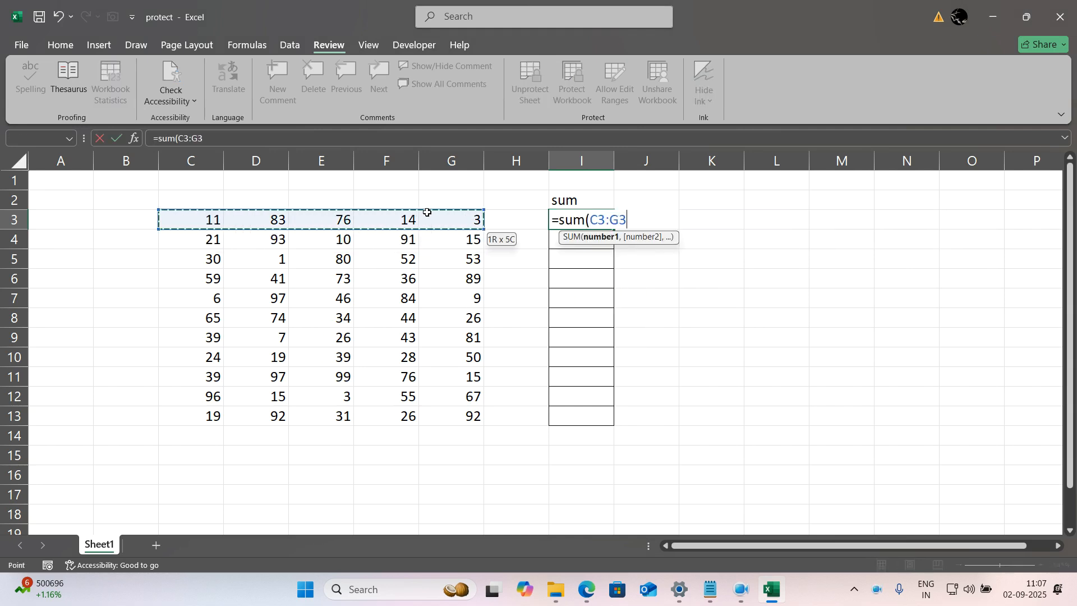
text())
key(Return)
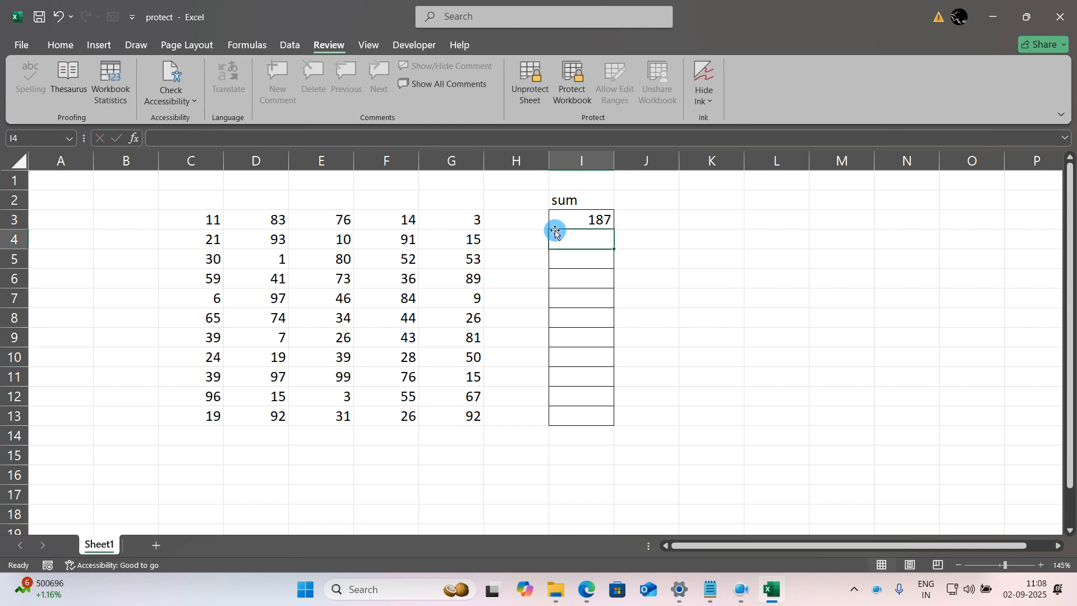
Step: Try to delete the value in cell G3 and to edit cell I14 below the sum range
click(470, 221)
key(Delete)
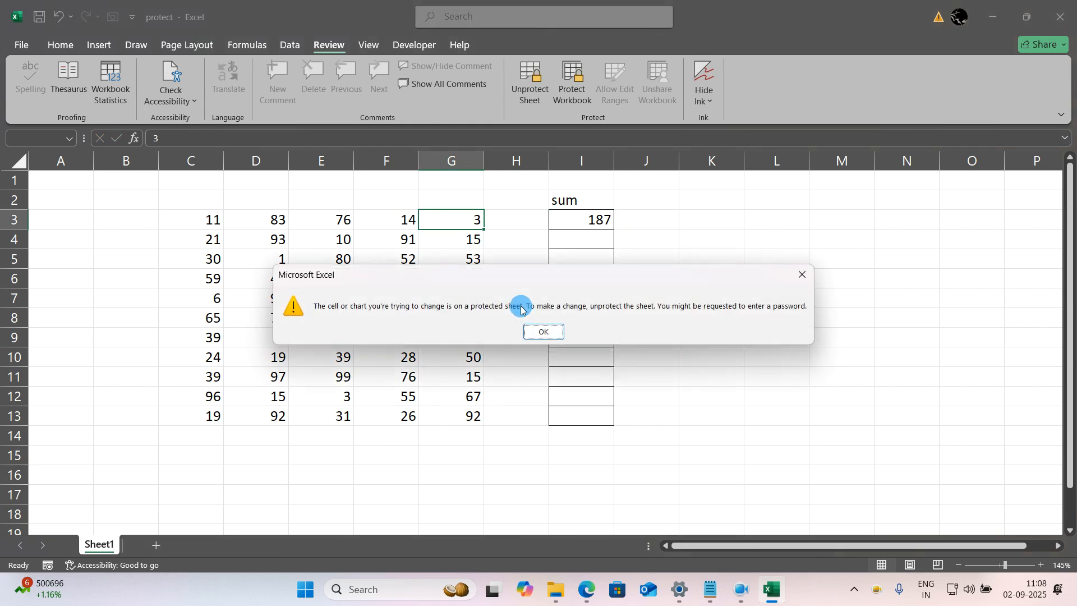
key(Return)
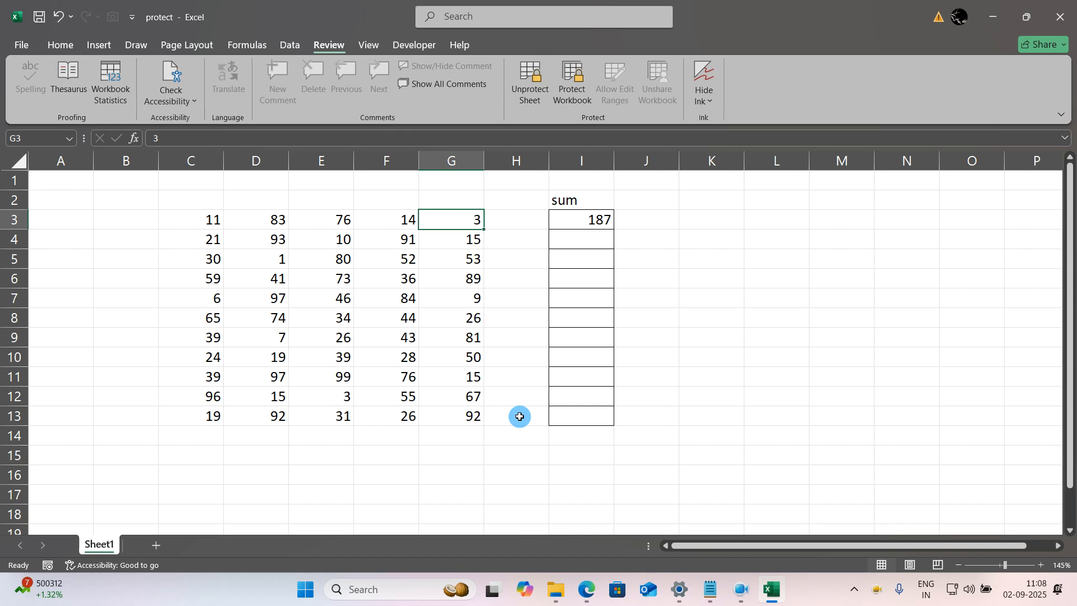
double_click(594, 440)
key(Return)
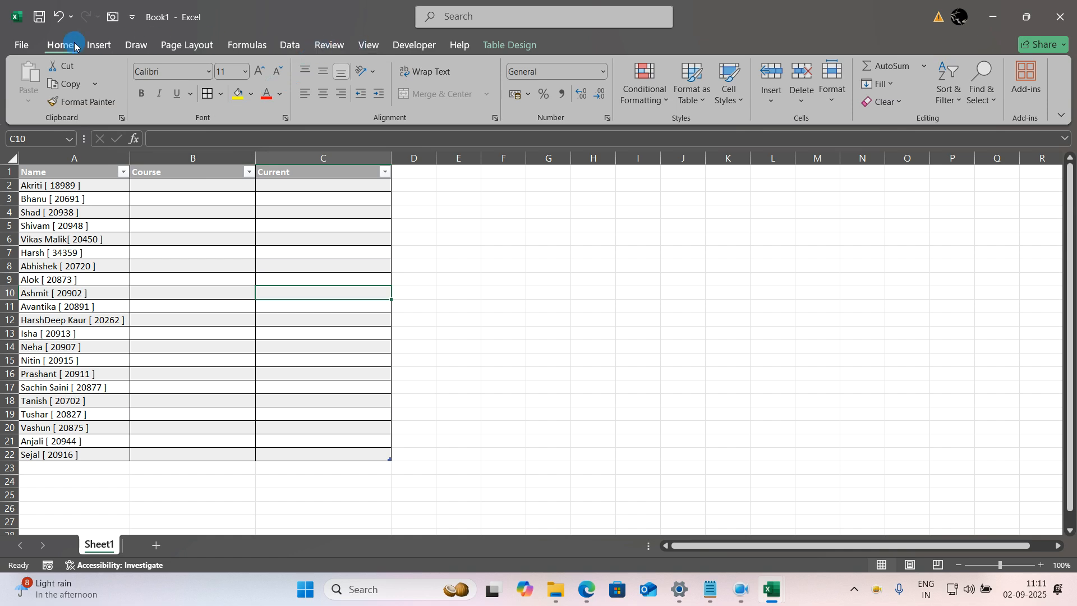
Step: Save the Book1 workbook to the Desktop under the file name share_2sep
click(38, 16)
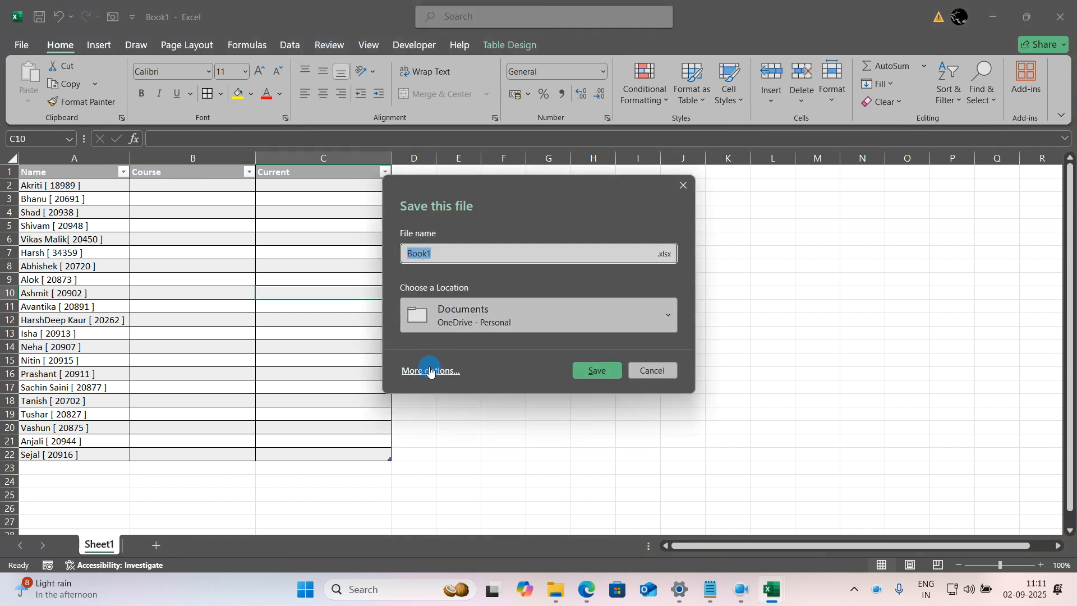
click(430, 370)
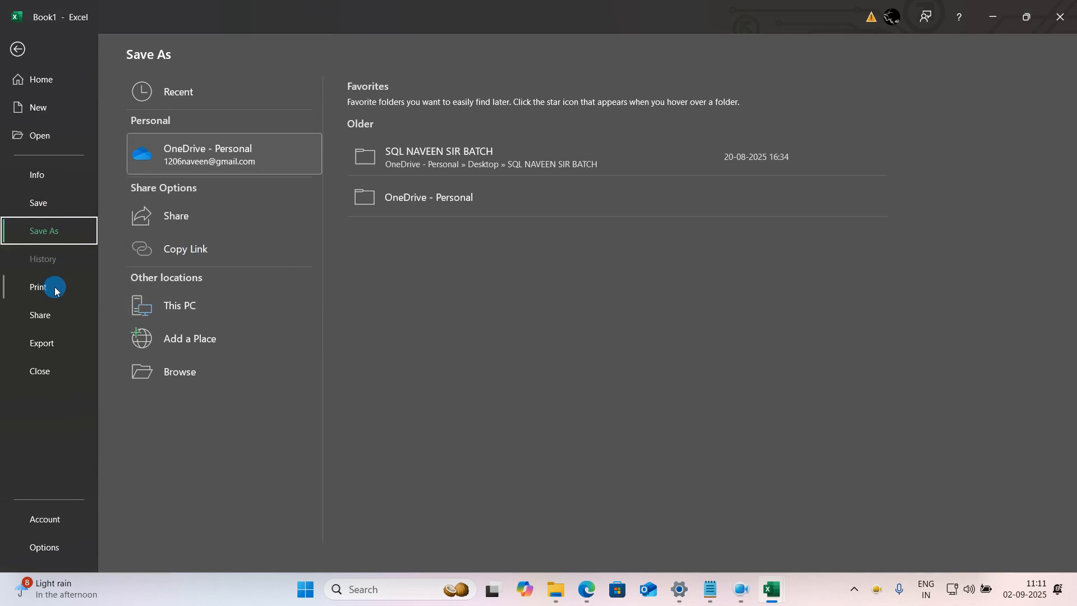
click(179, 306)
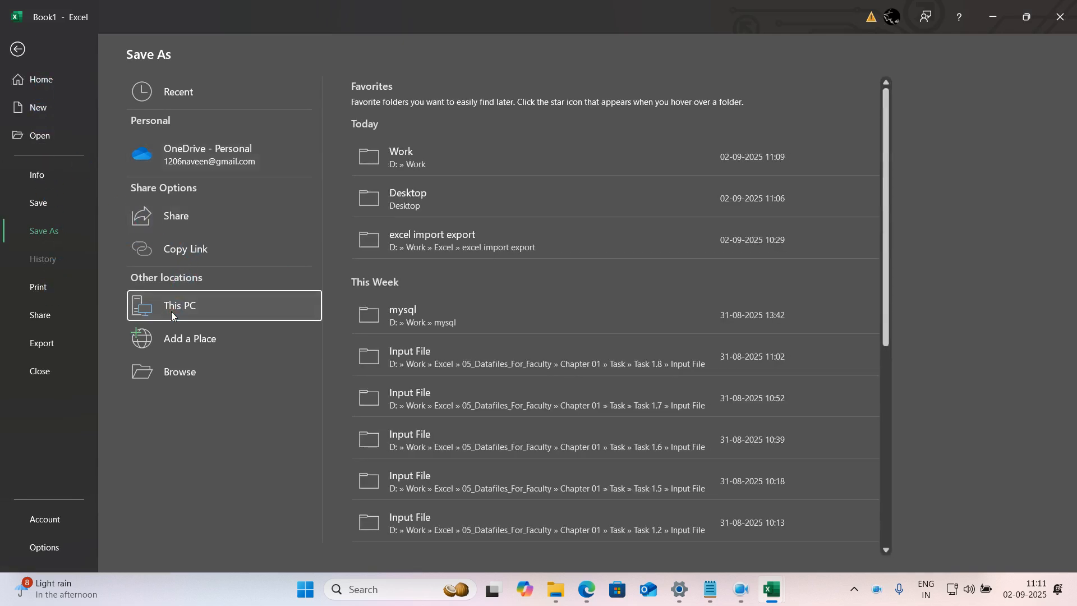
key(F12)
click(55, 137)
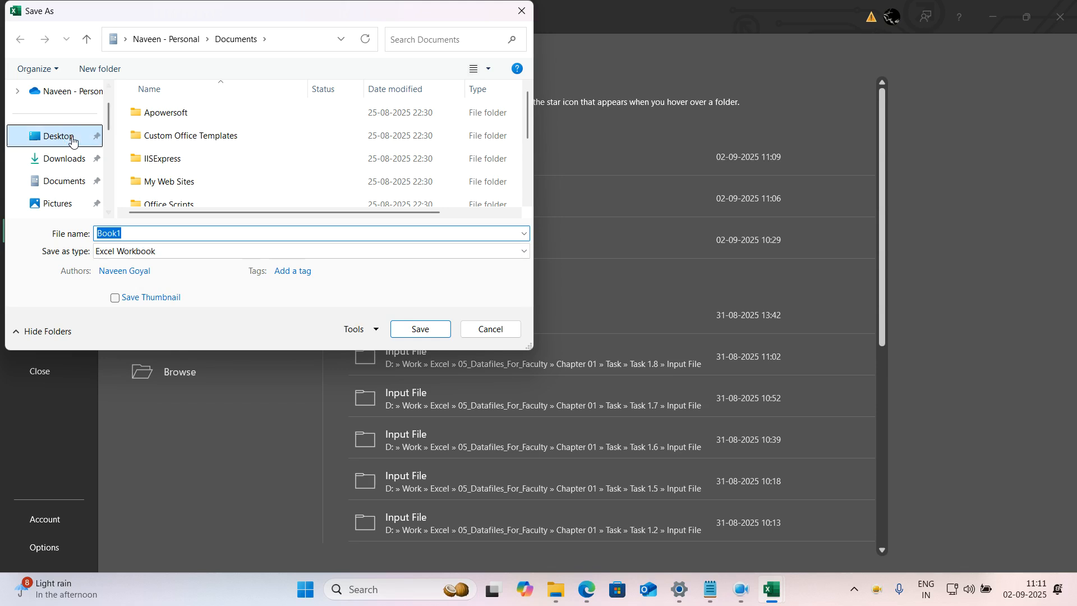
click(142, 229)
text(shar)
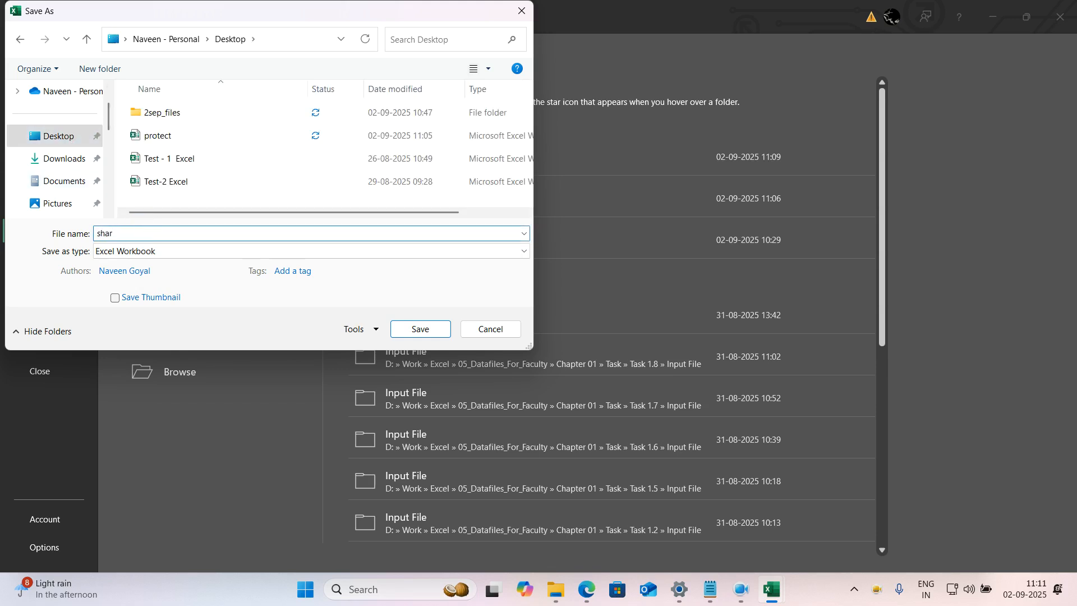
text(e_2sep)
key(Return)
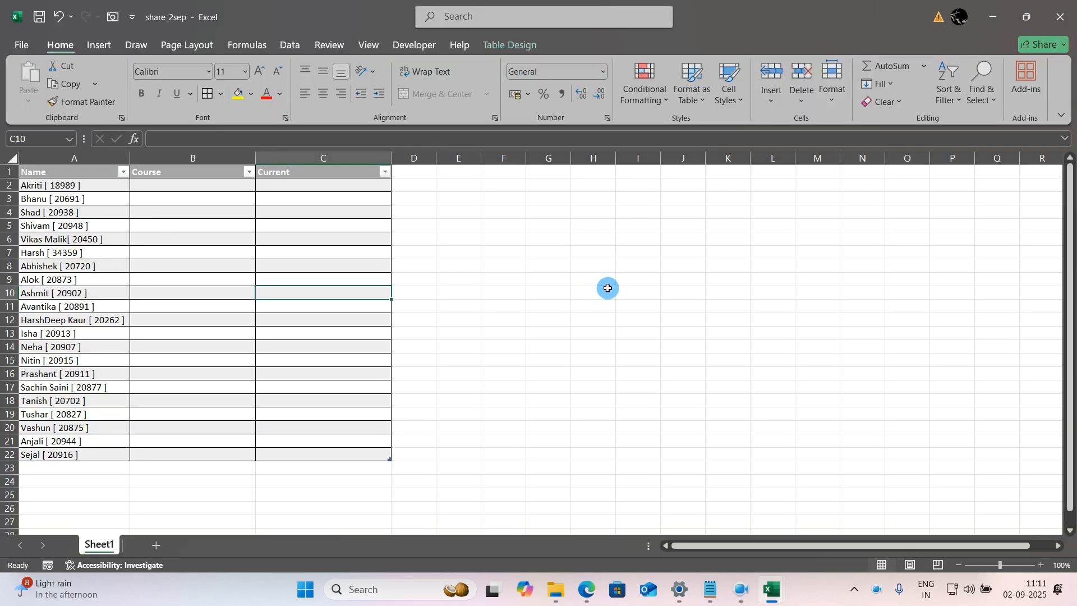
Step: Close the share_2sep workbook and the Desktop folder window, and minimise the attendance workbook
click(639, 290)
click(1060, 16)
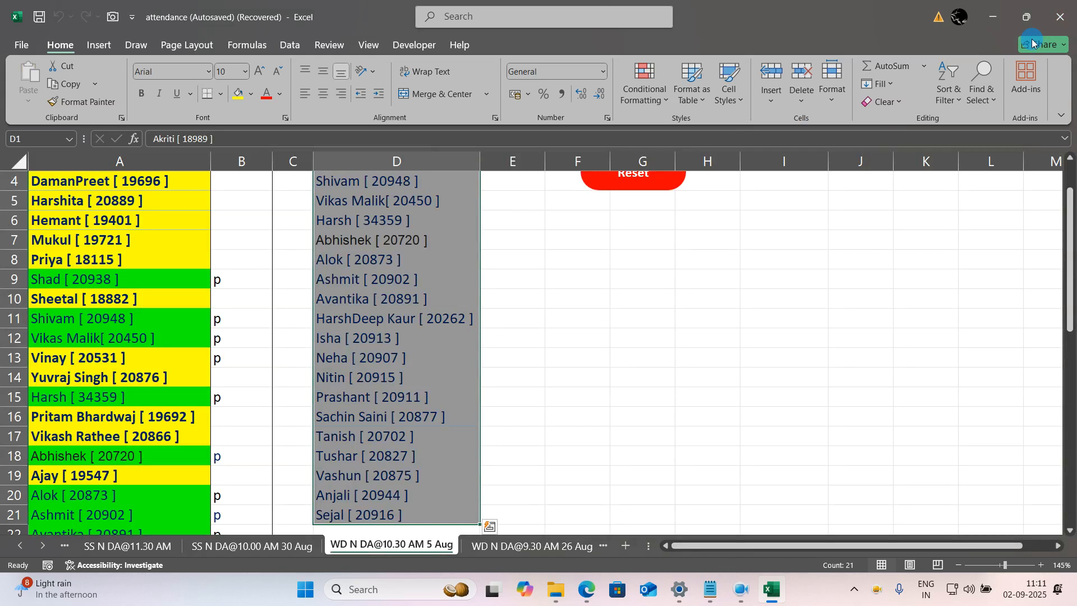
click(768, 219)
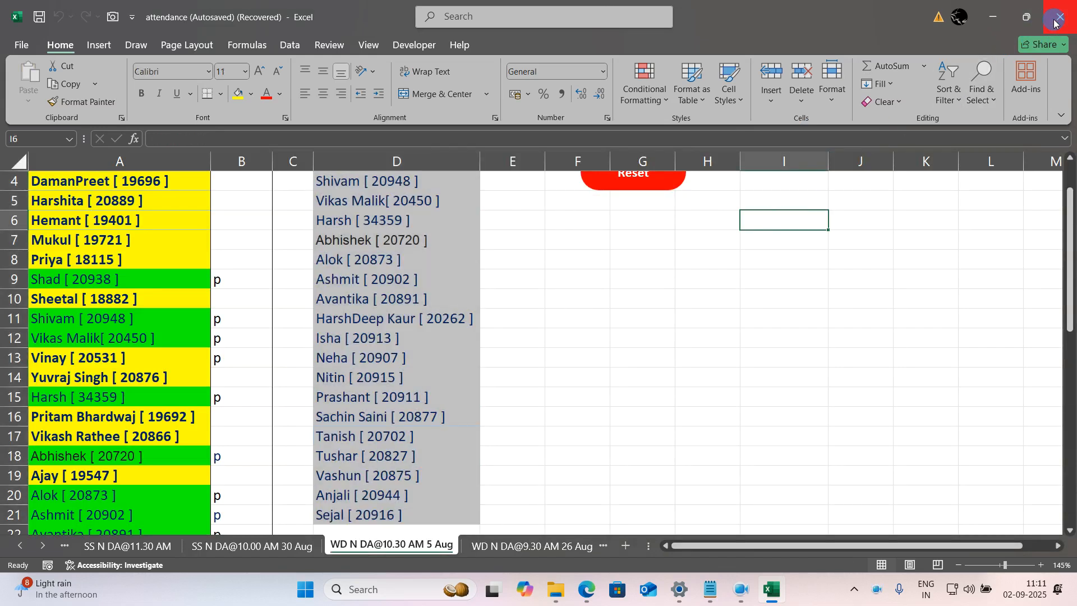
click(994, 16)
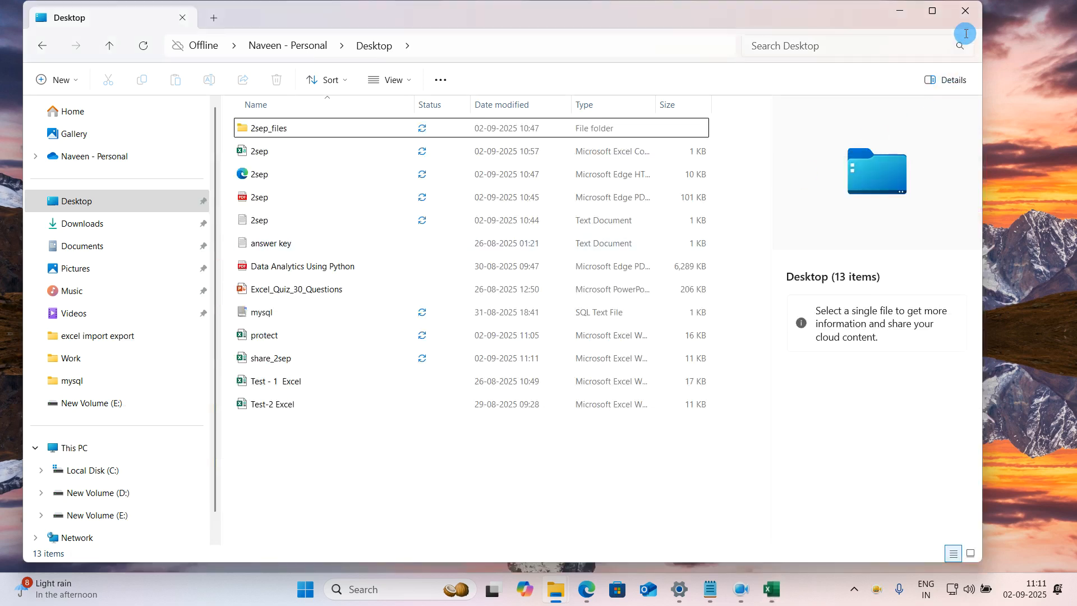
click(965, 17)
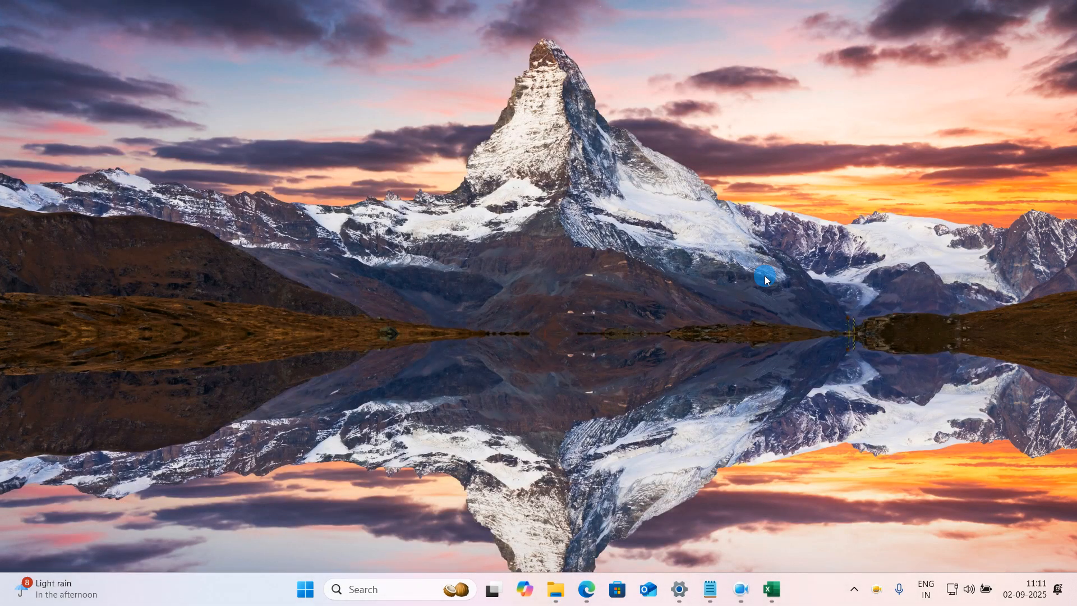
Step: Switch to Microsoft Edge, open Google Drive in a new tab and upload share_2sep.xlsx to the sharing folder
key(super)
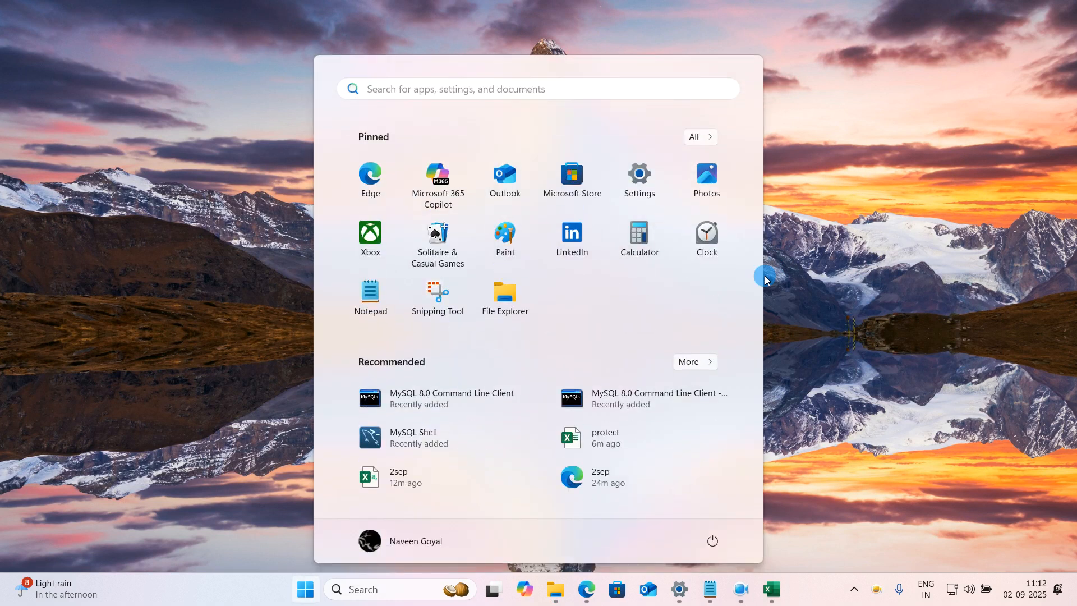
click(608, 484)
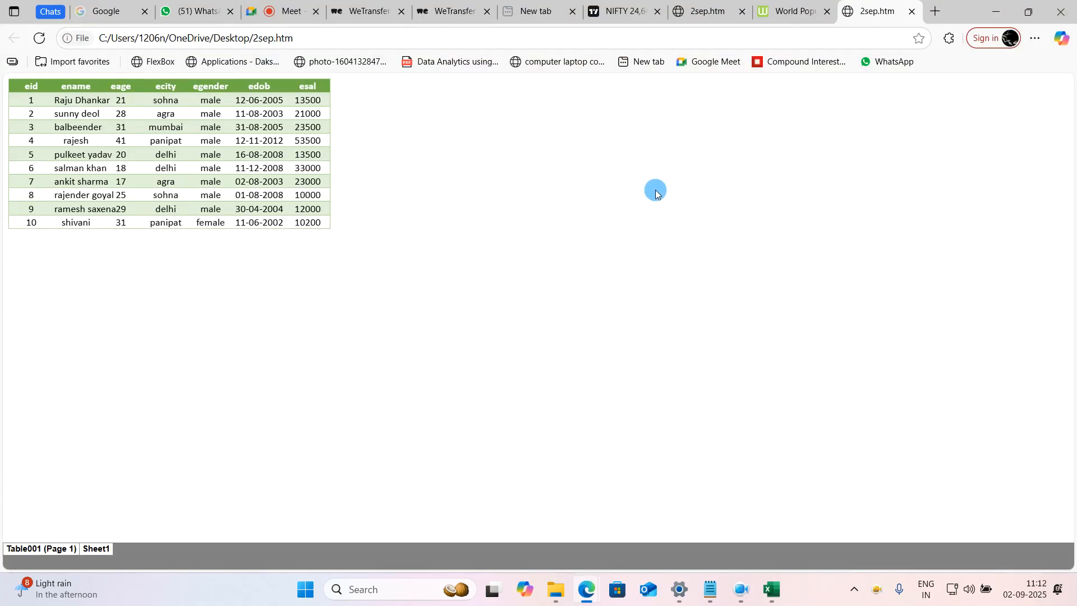
click(936, 10)
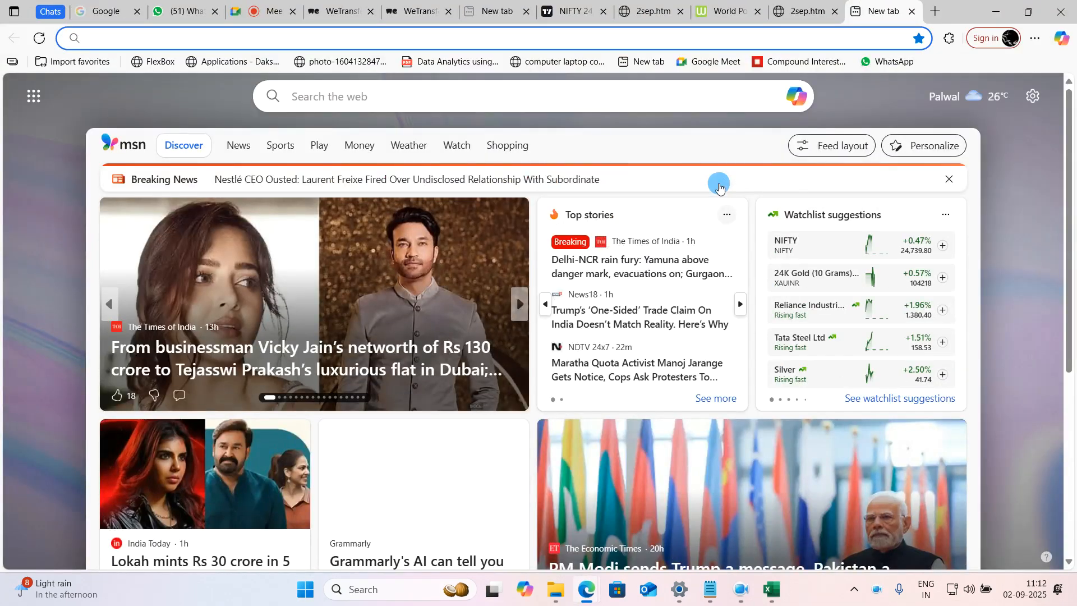
text(go)
key(Return)
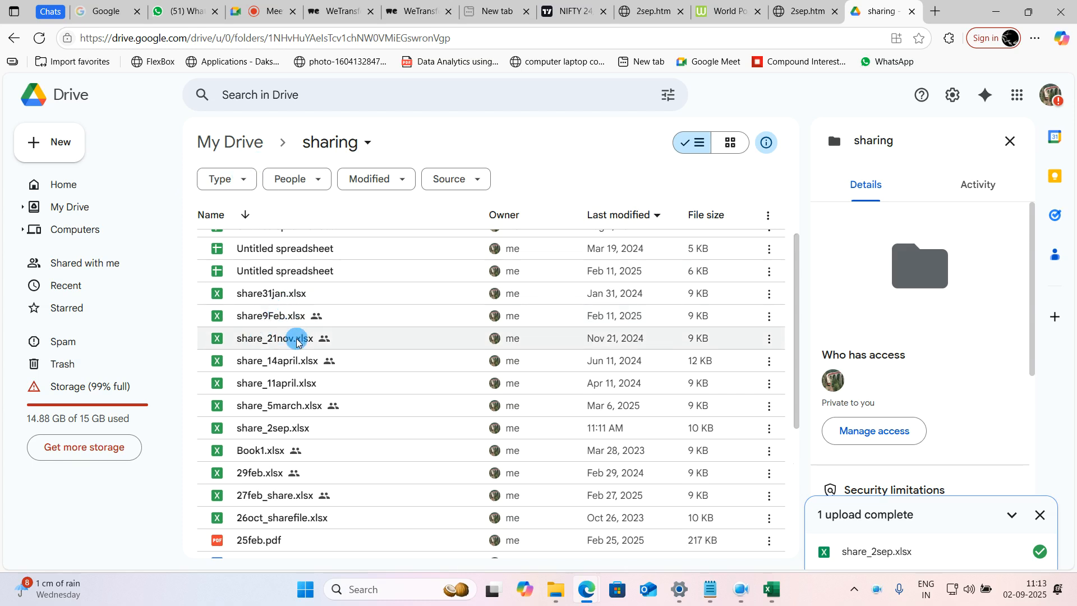
Step: Open the sharing settings of share_2sep.xlsx in Drive and set its general access to Anyone with the link
double_click(278, 428)
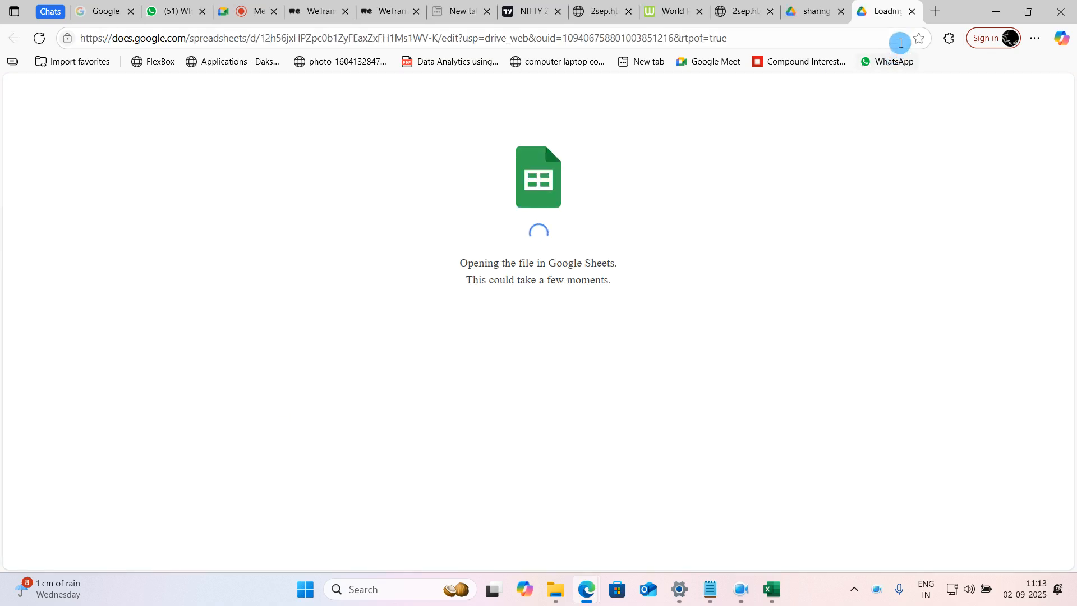
click(911, 11)
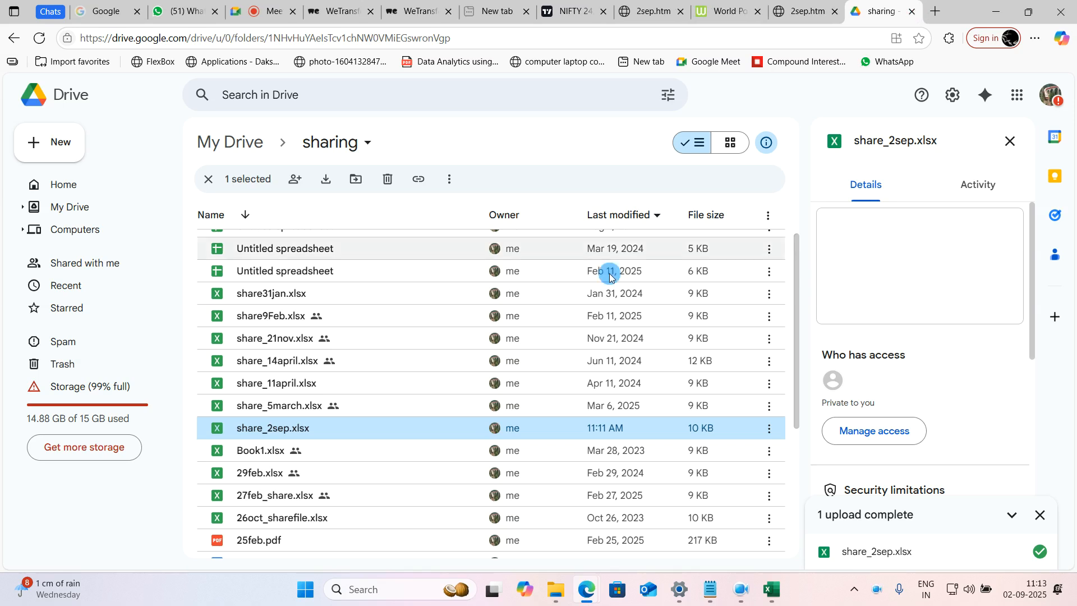
right_click(322, 429)
mouse_move(389, 304)
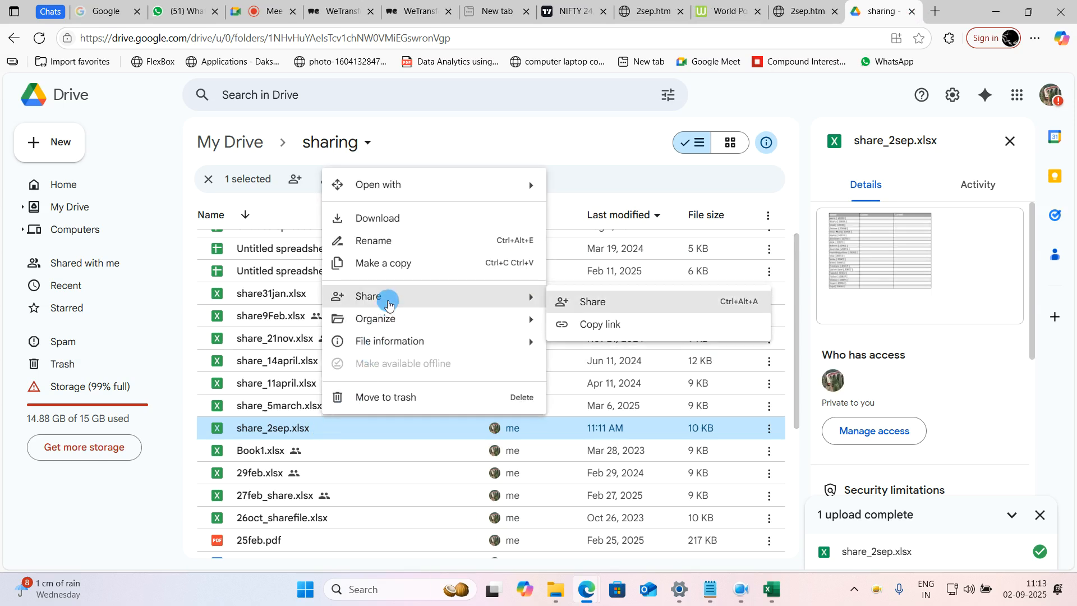
click(594, 301)
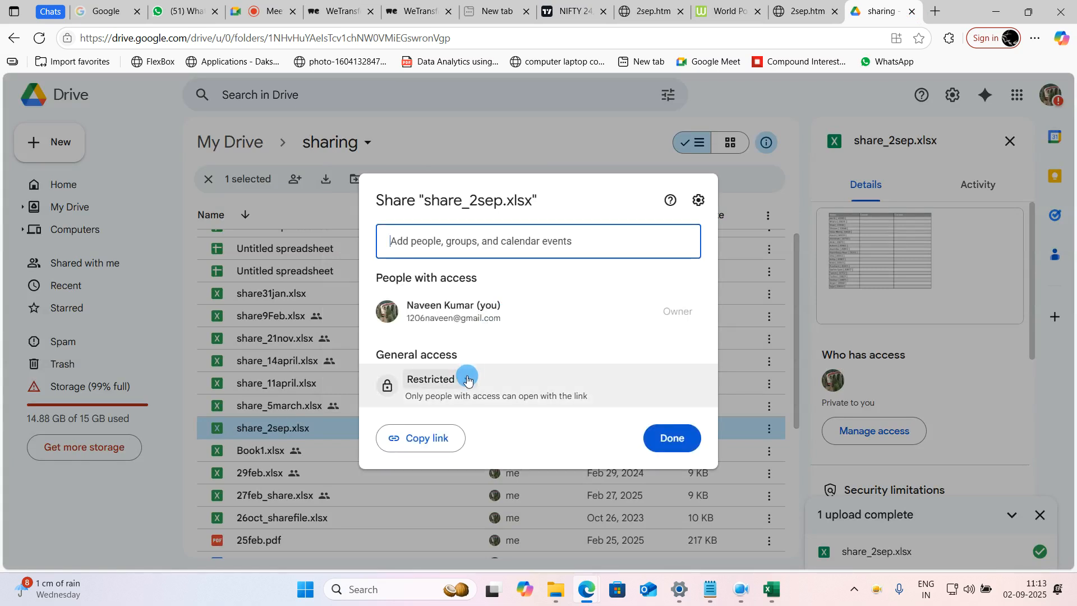
click(468, 380)
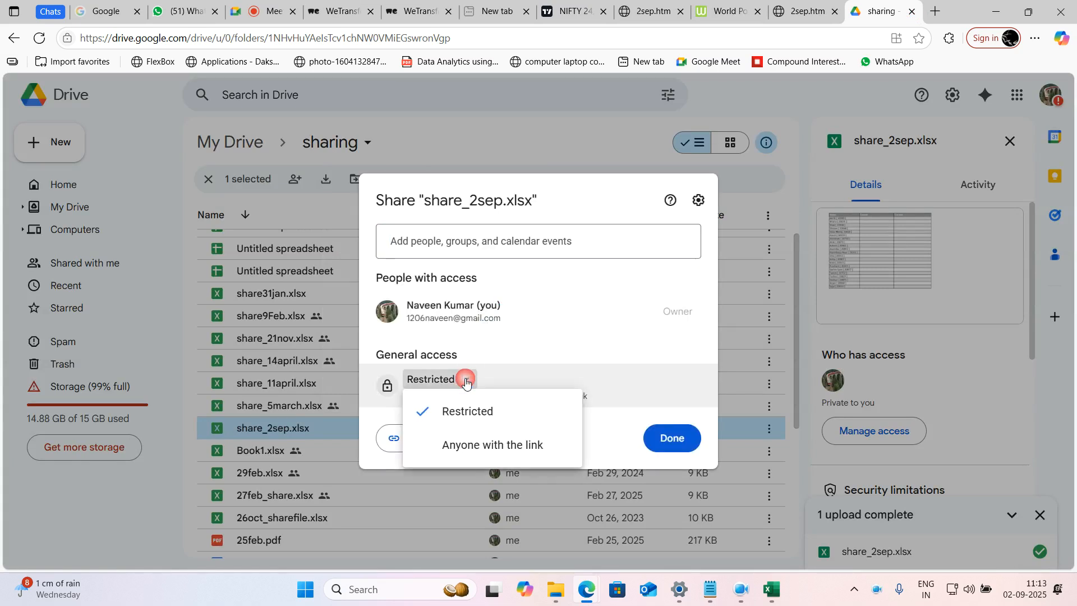
click(471, 443)
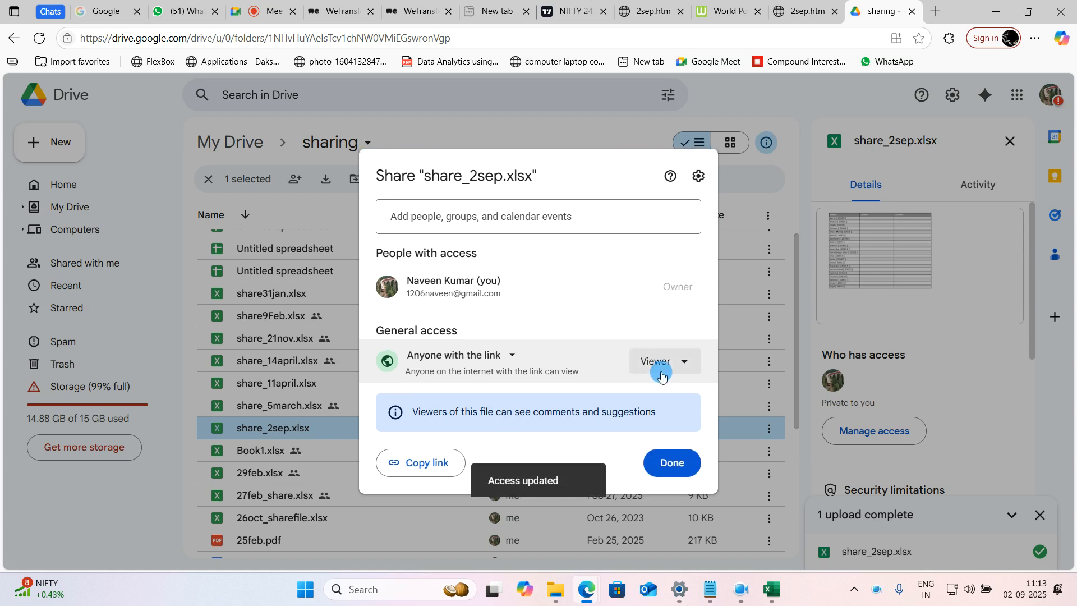
Step: Give anyone with the link the Editor role, copy the sharing link and finish the sharing settings
click(655, 362)
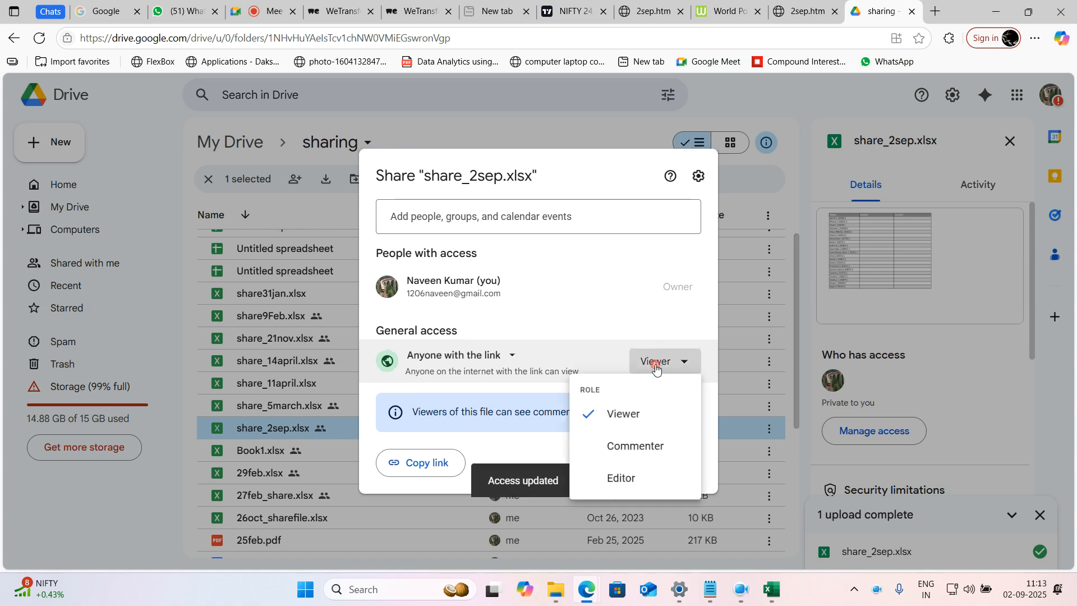
click(612, 481)
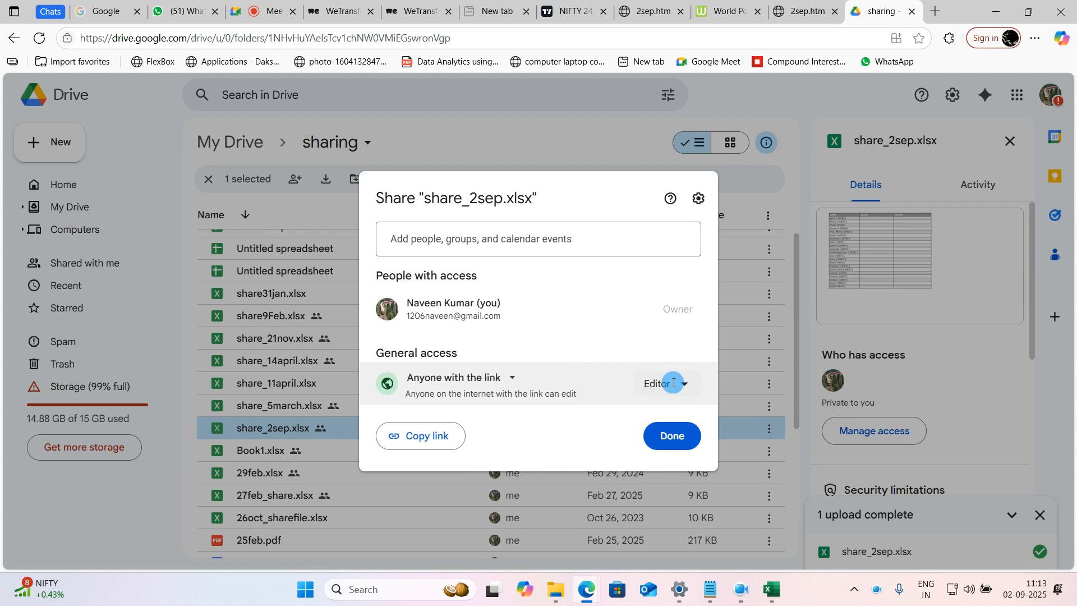
click(439, 438)
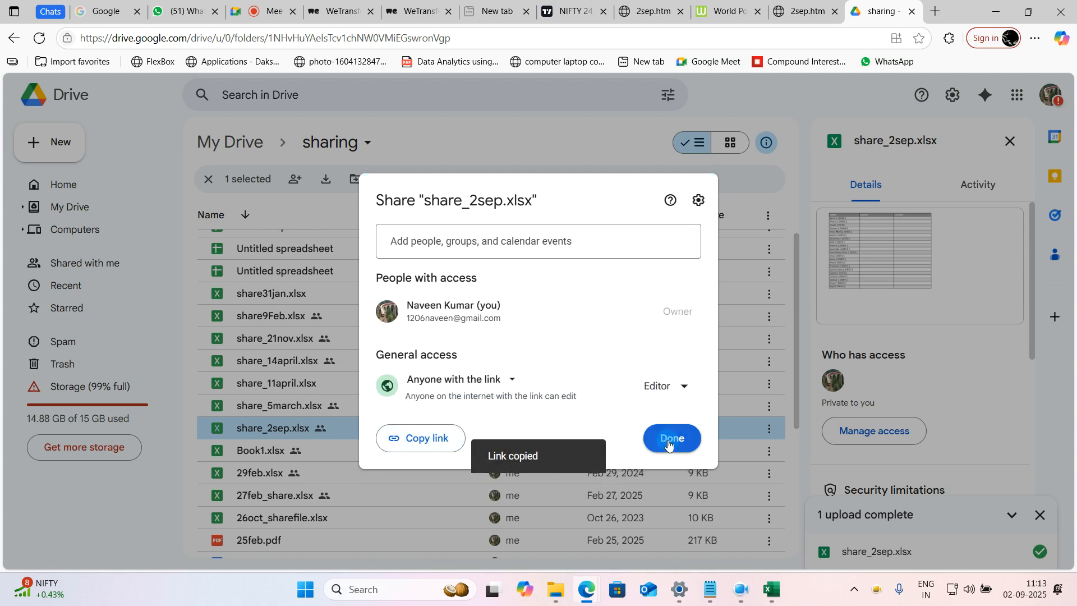
click(670, 440)
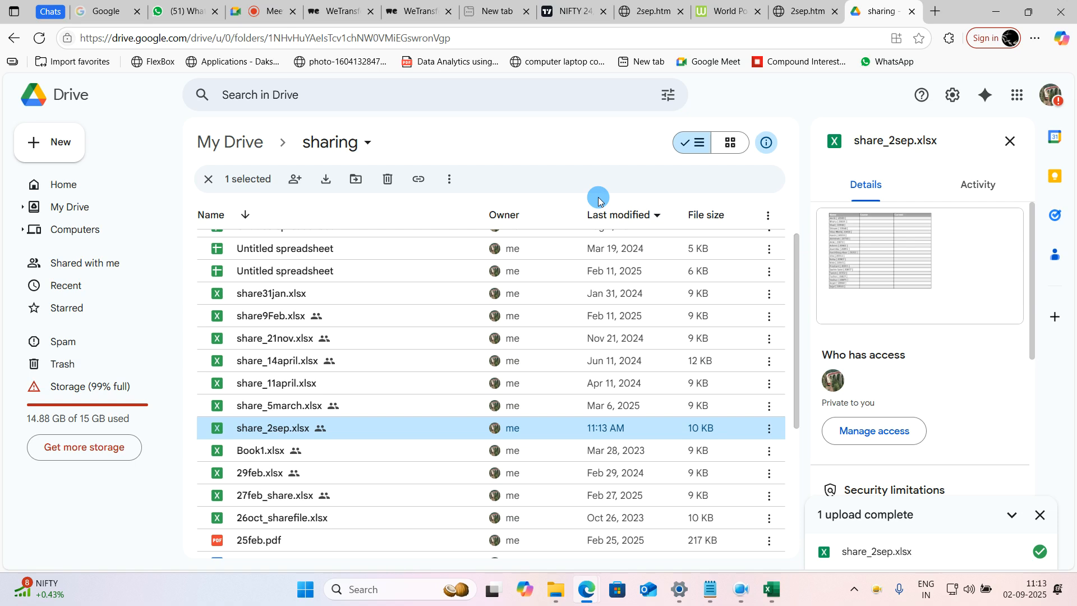
Step: Open the shared share_2sep spreadsheet in Google Sheets and watch collaborators' entries in the Course and Current columns
key(Return)
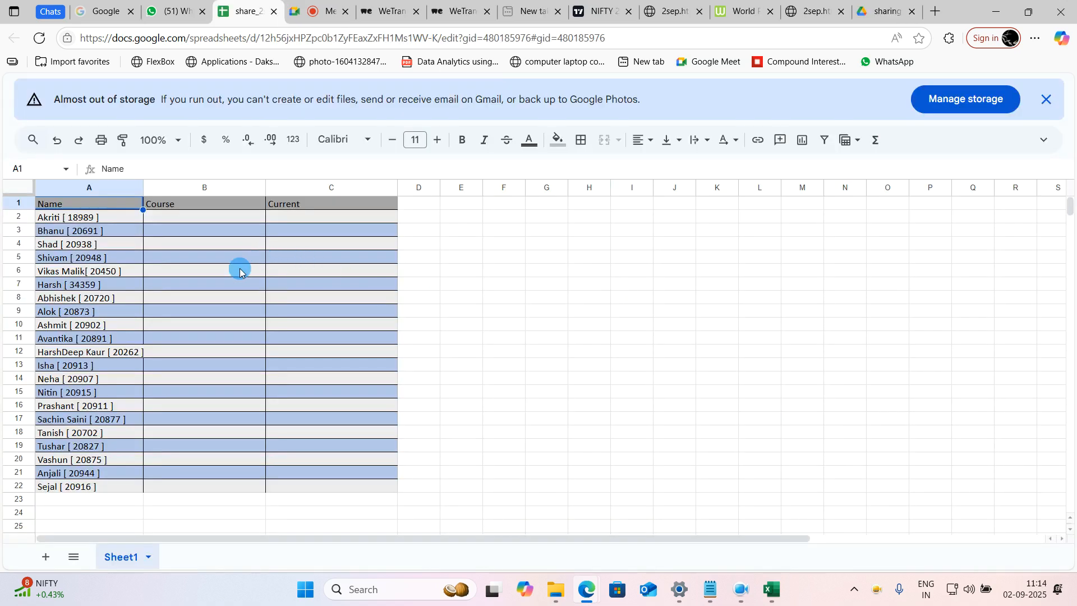
click(377, 313)
click(522, 365)
click(537, 339)
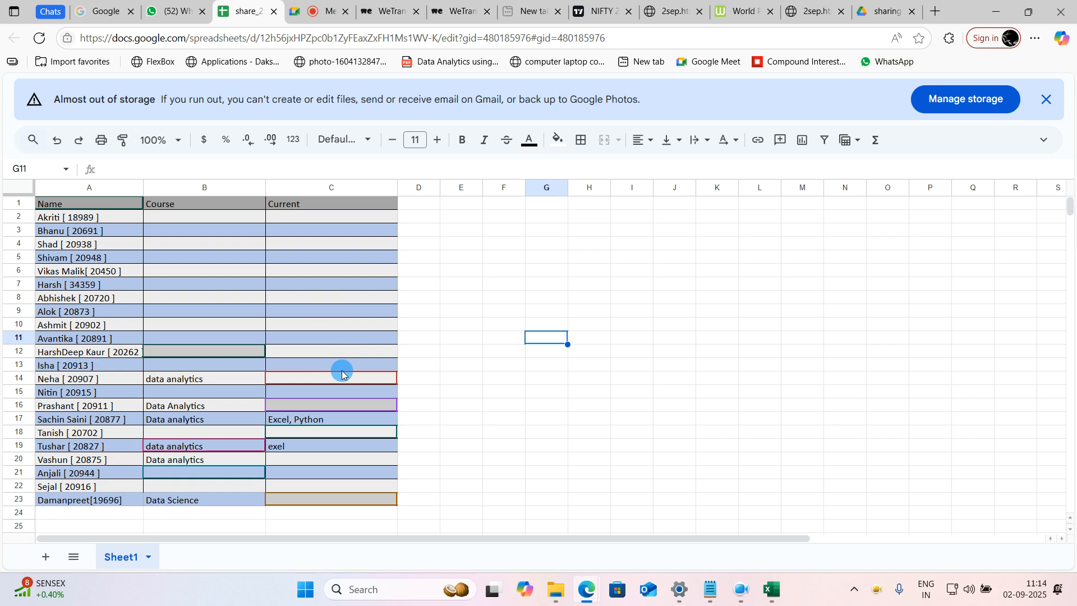
click(591, 602)
click(642, 408)
click(718, 381)
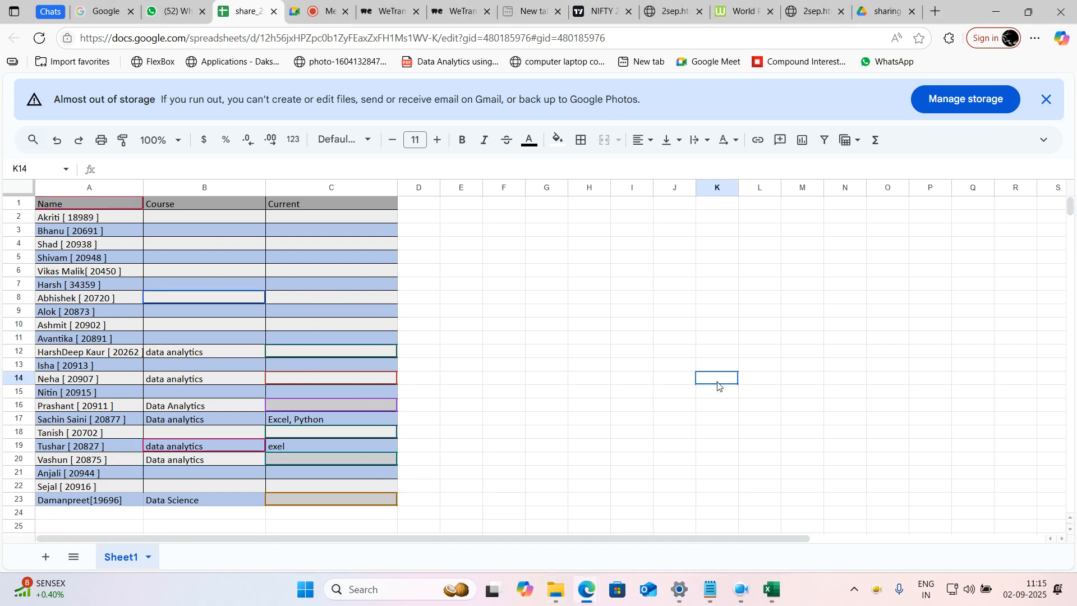
click(715, 411)
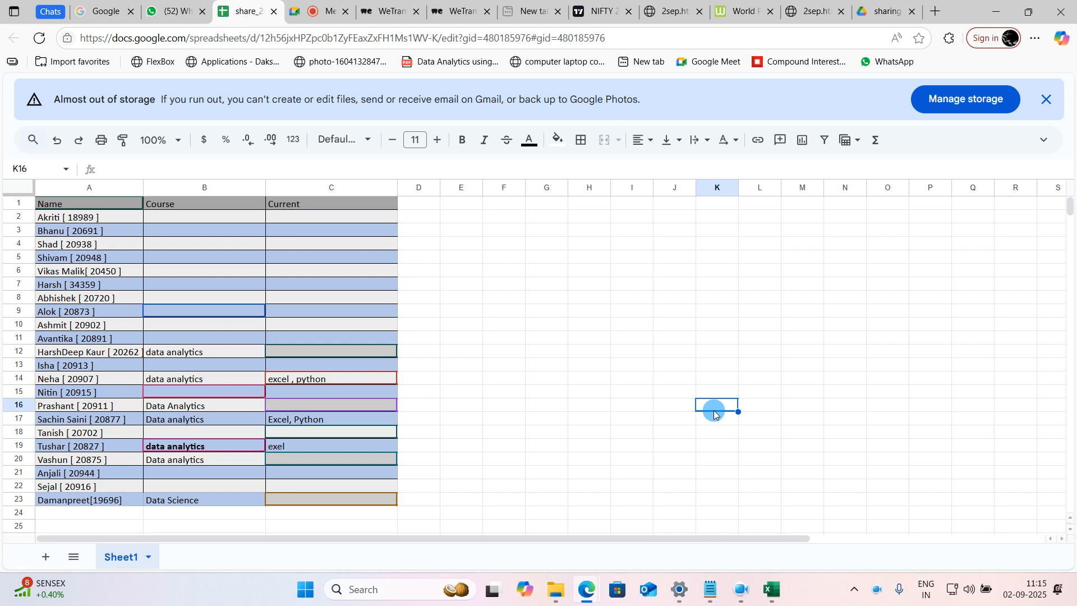